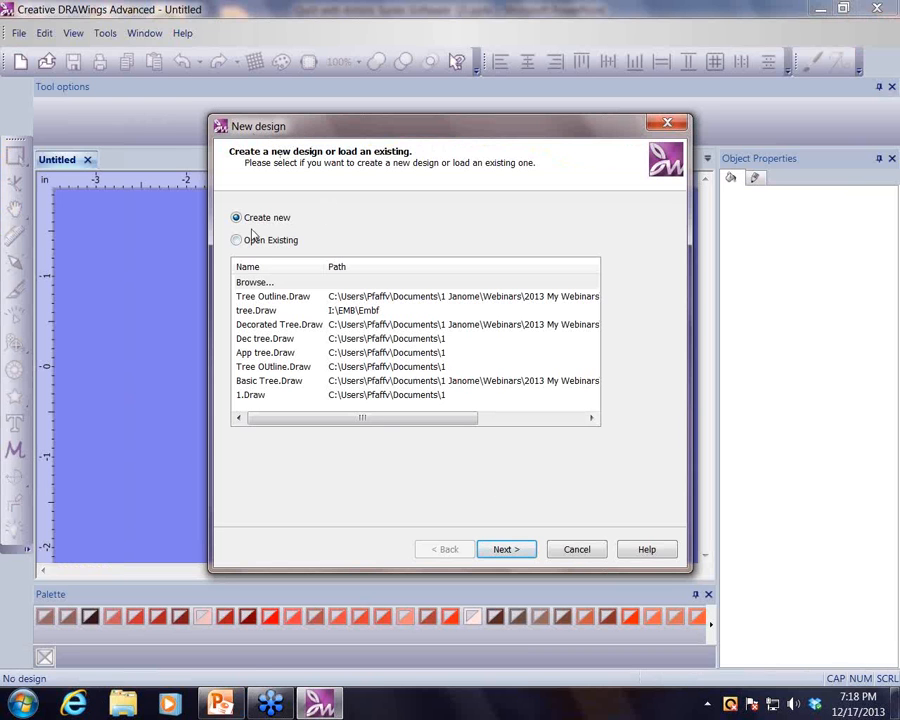
- Create a new design with the default fabric, choosing New graphic as the artwork source in the Janome 230 x 300 Hoop-GR
click(504, 550)
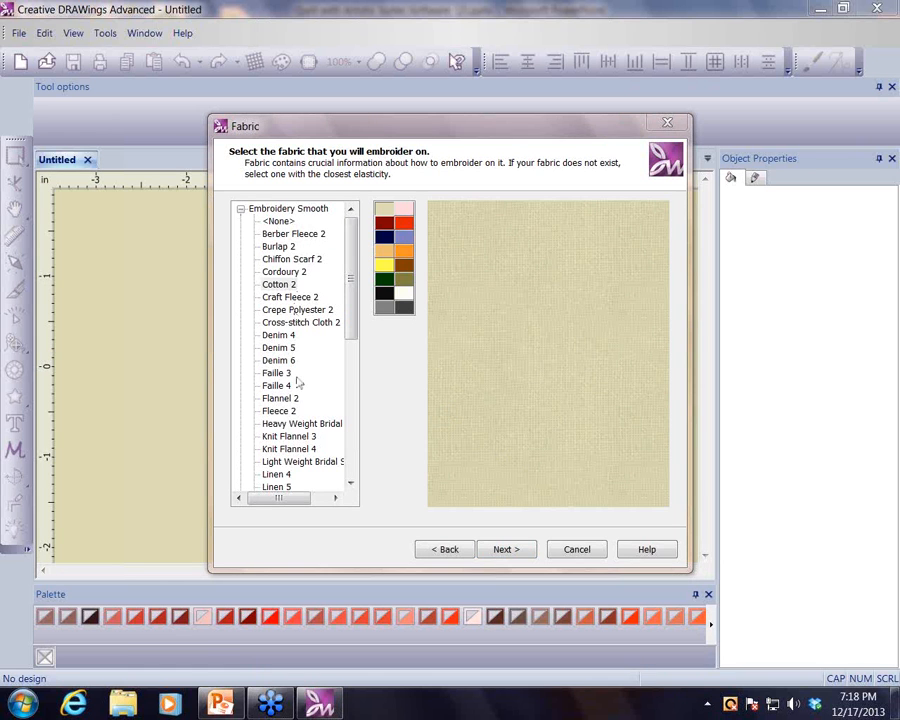
click(507, 551)
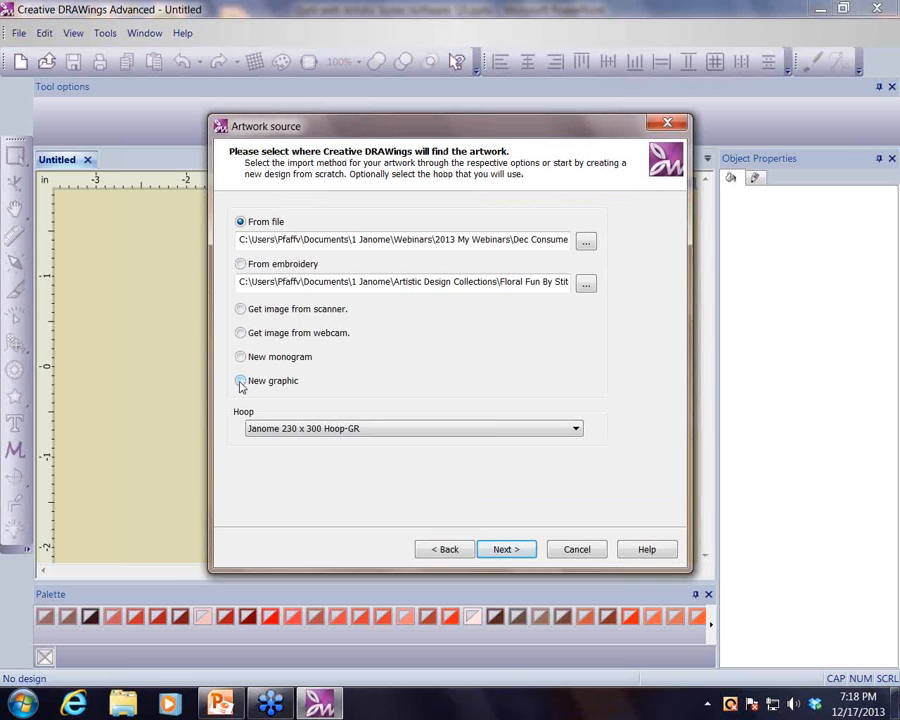
click(437, 240)
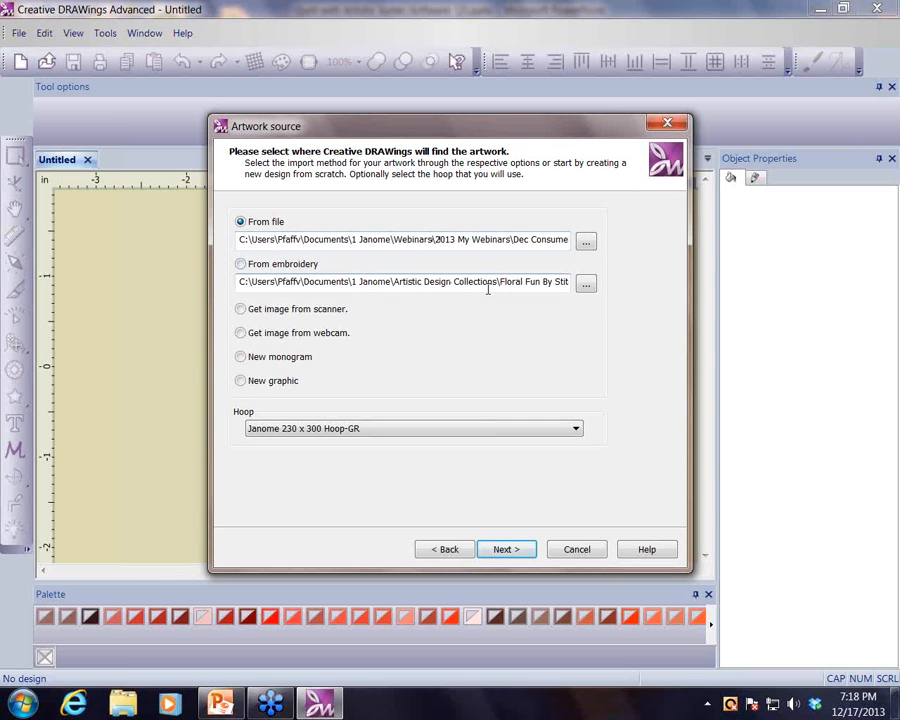
click(241, 382)
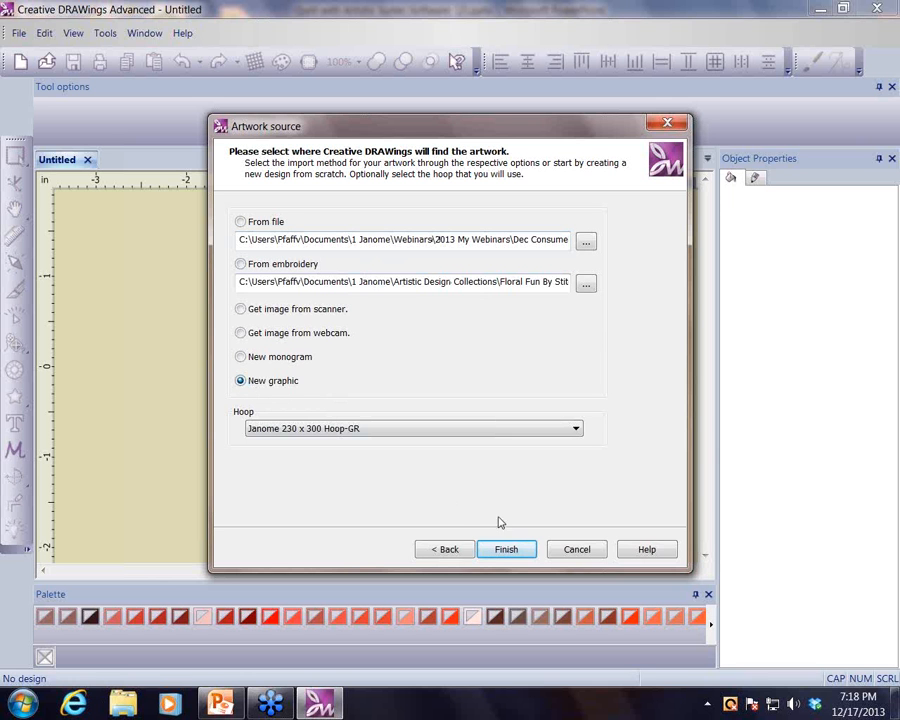
click(516, 553)
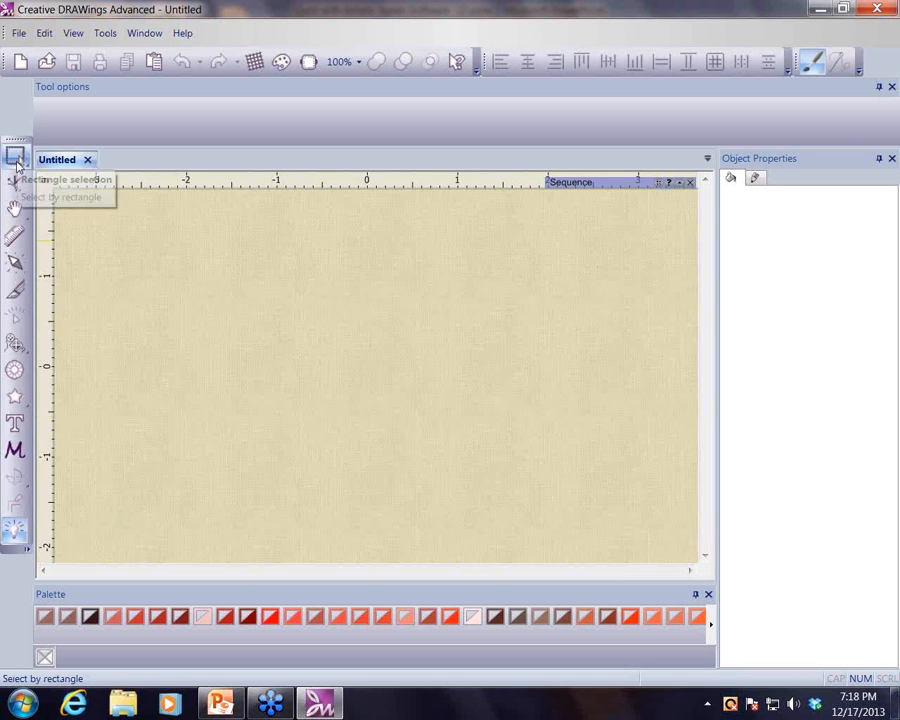
- Draw a triangle with the trapezoid/parallelogram shape tool using a slant of 100%
click(29, 406)
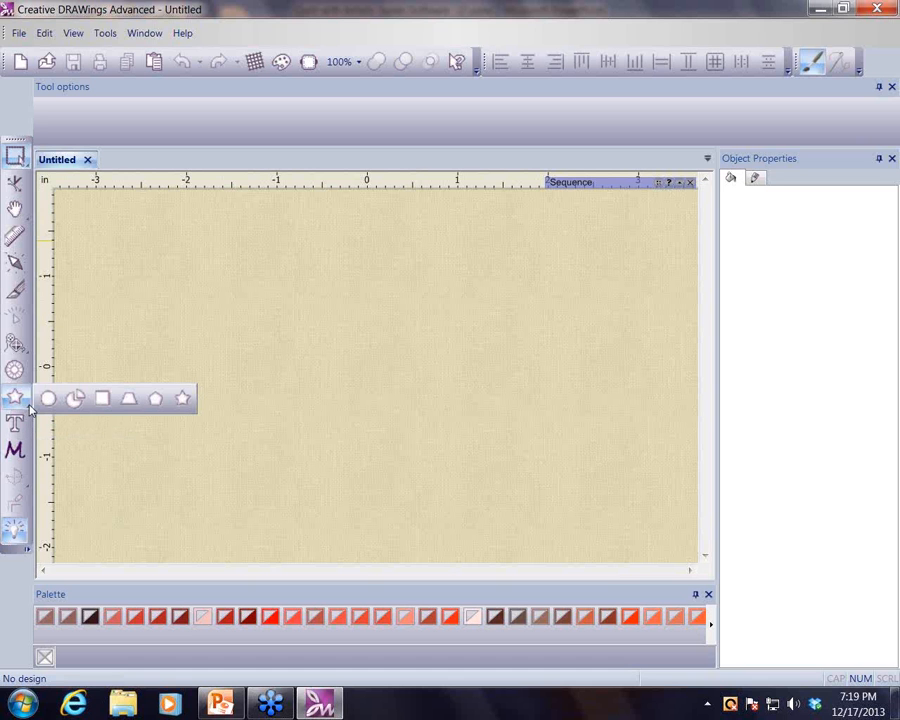
click(128, 400)
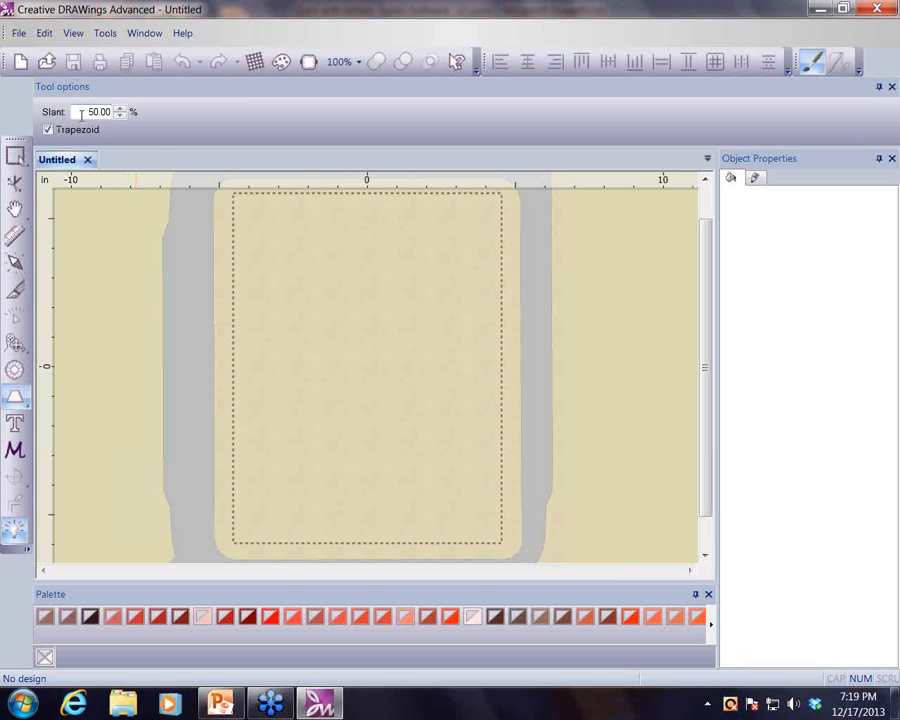
drag(80, 112, 120, 113)
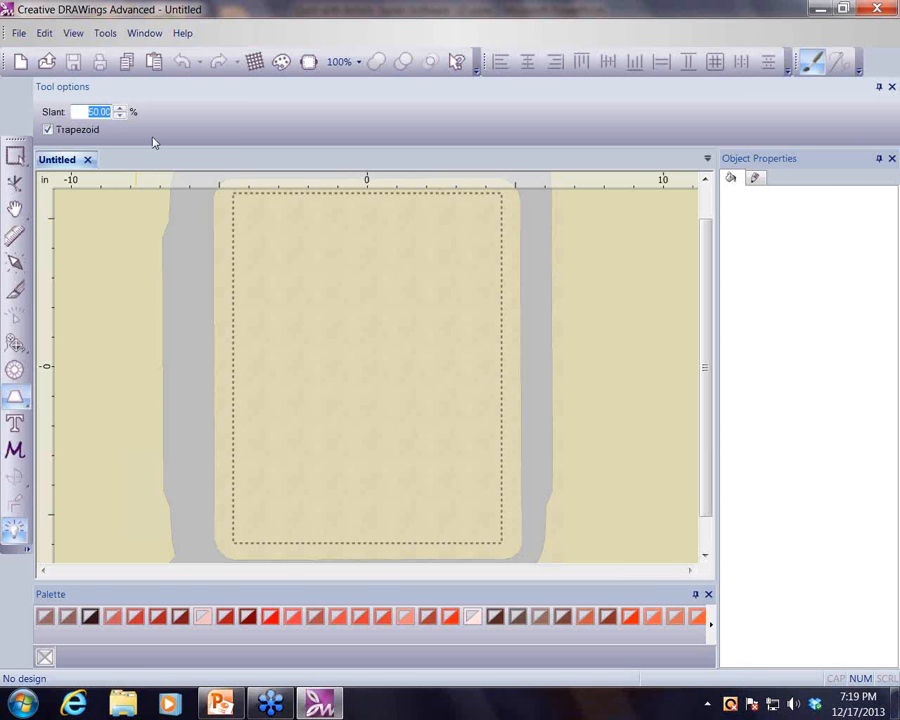
text(100)
drag(292, 273, 480, 438)
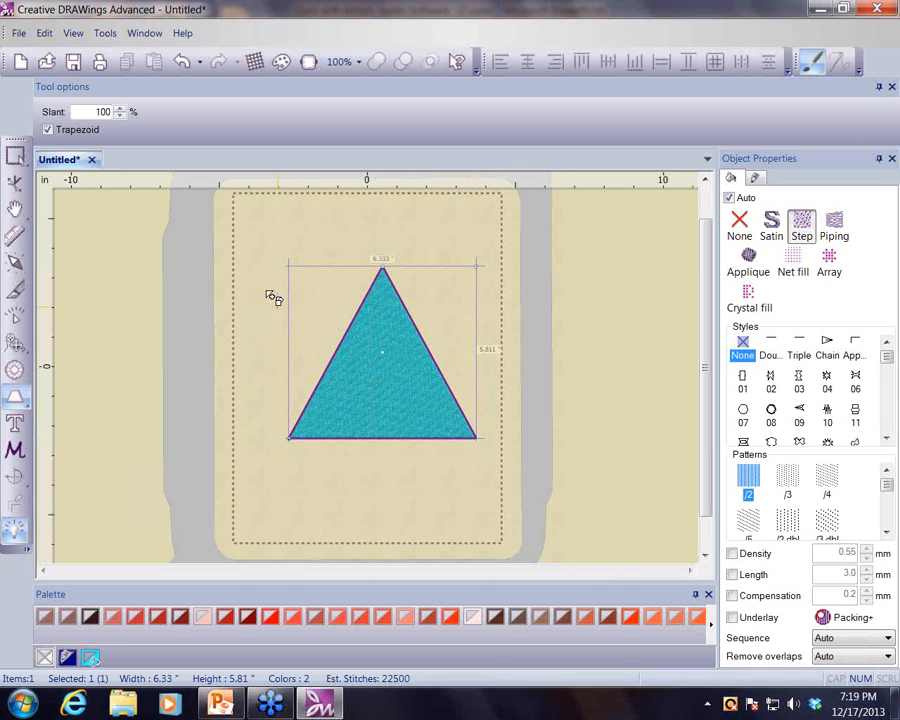
- Turn off proportional scaling and resize the triangle to 8.5 inches wide and 8 inches high
click(15, 157)
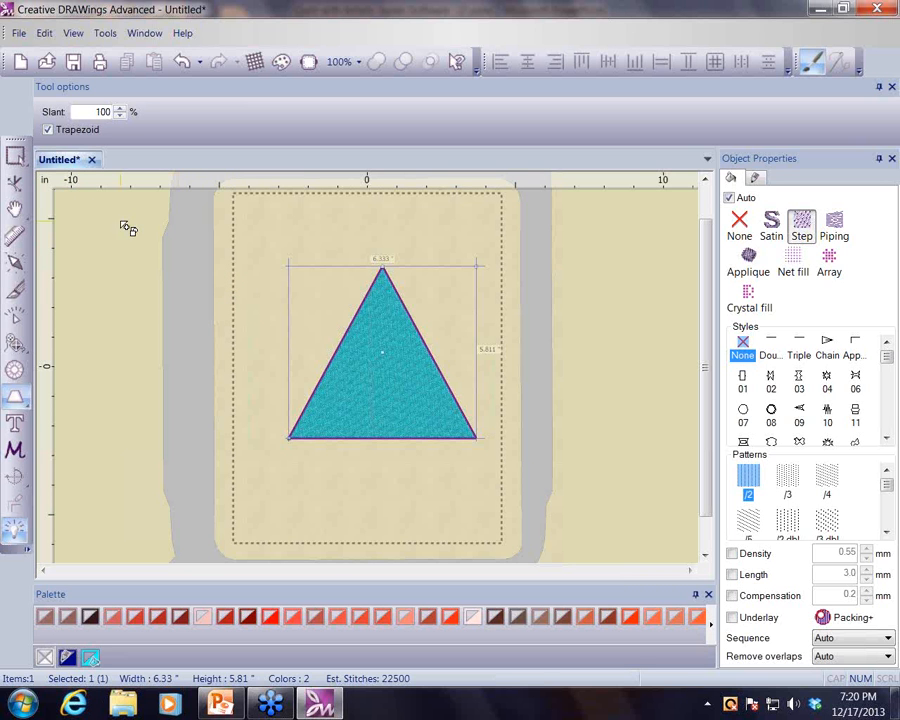
click(16, 157)
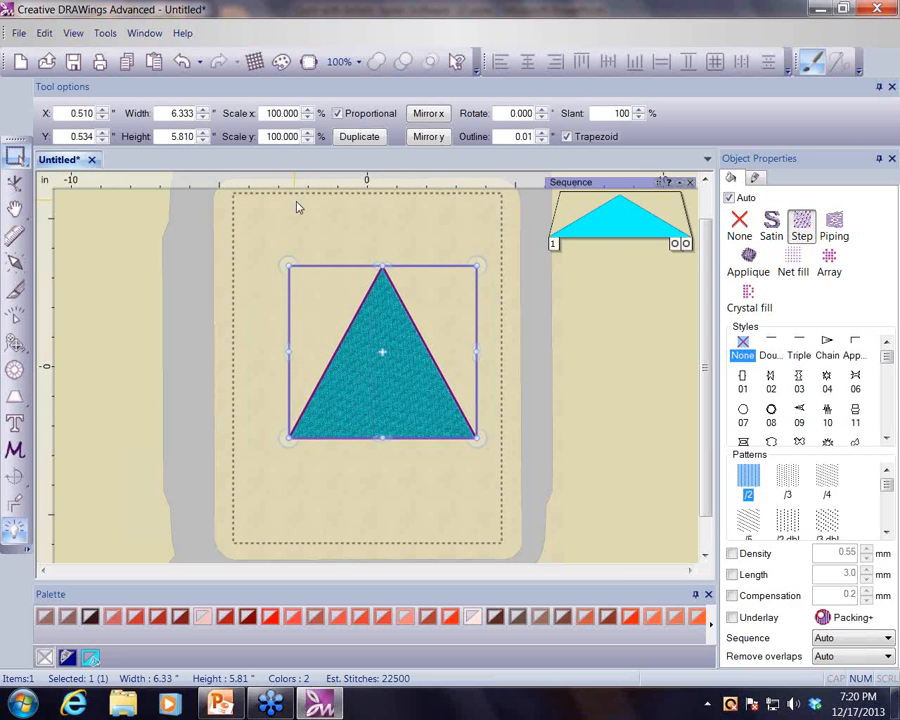
click(338, 114)
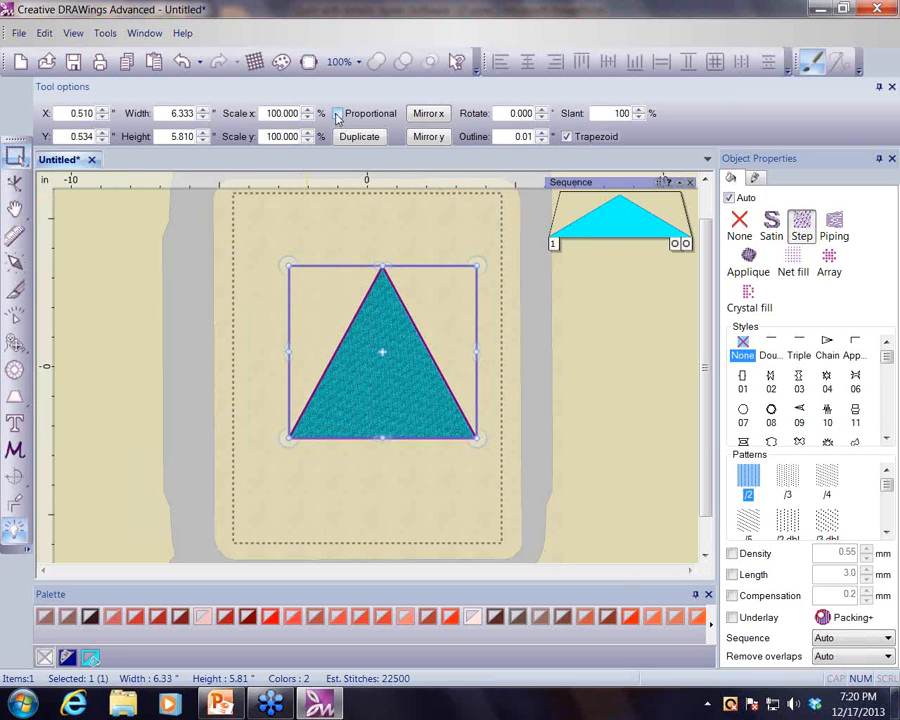
double_click(180, 113)
text(8.5)
click(174, 136)
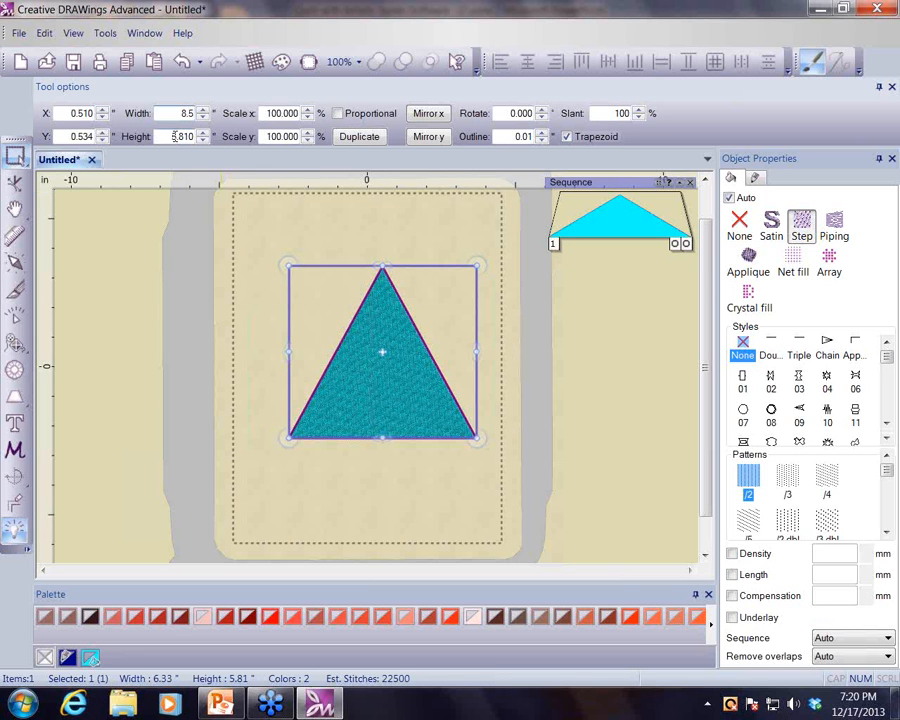
text(8)
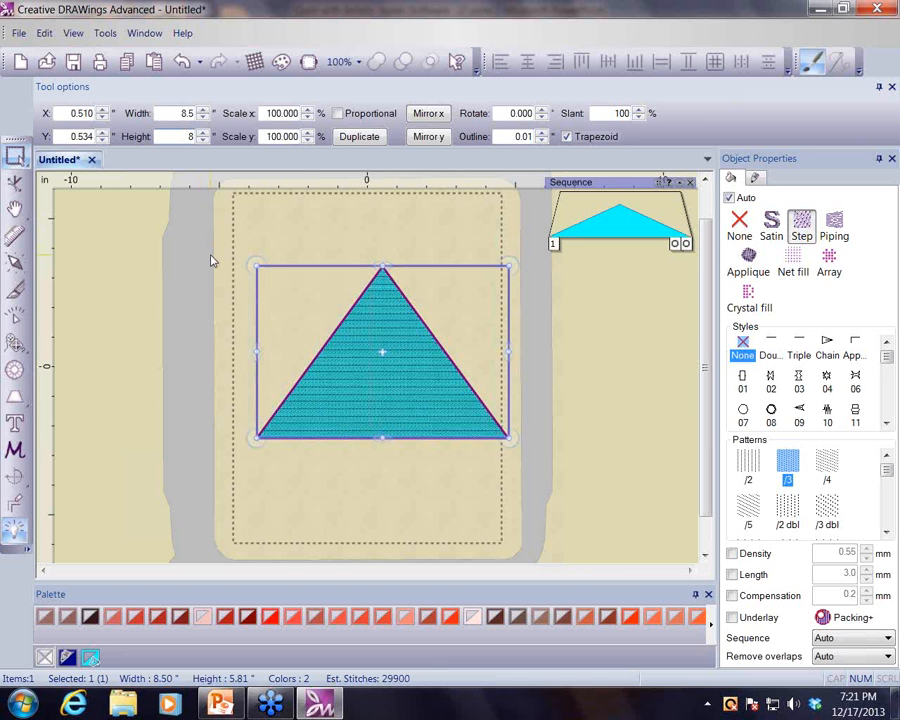
key(Return)
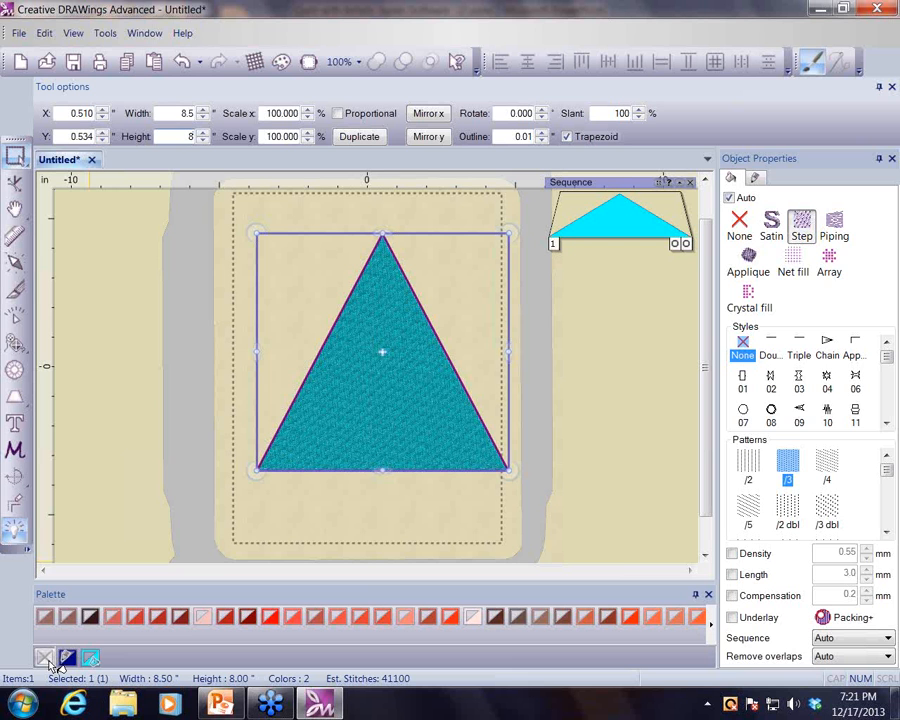
- Remove the triangle's fill so only its outline remains
click(46, 659)
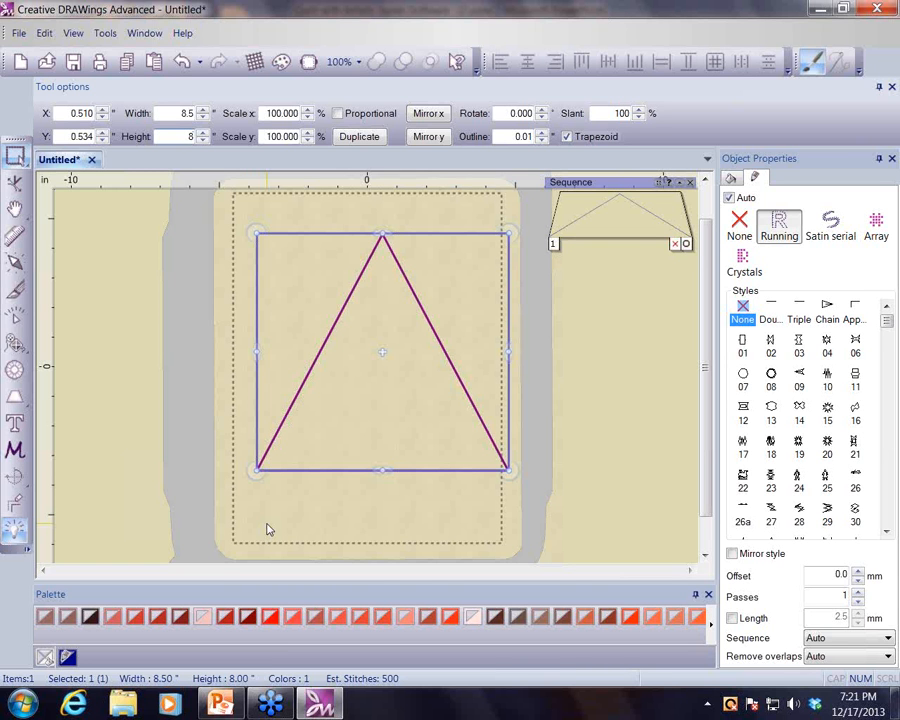
key(Tab)
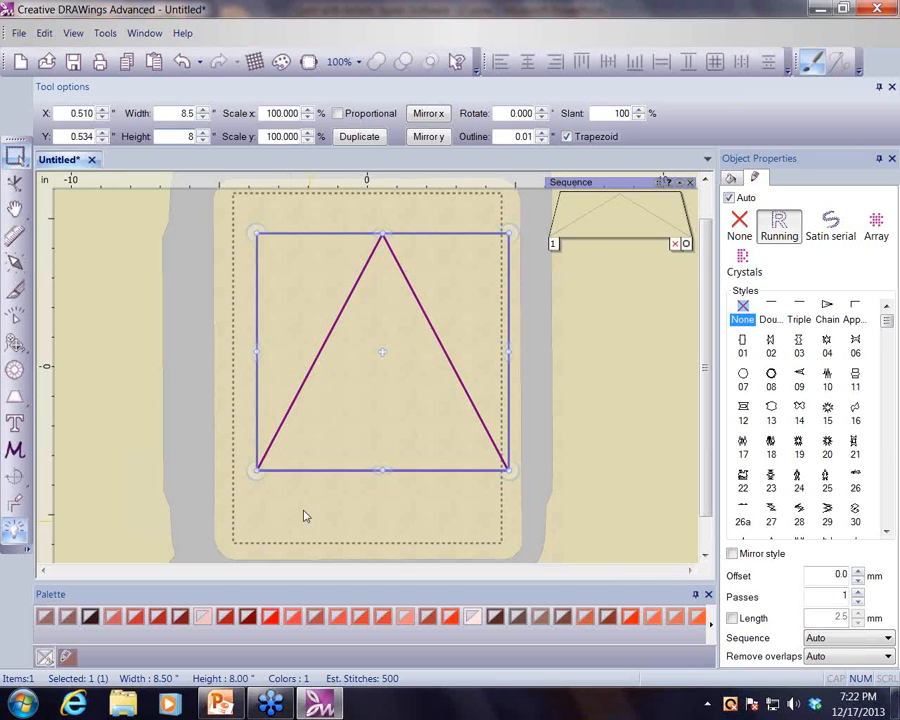
- Draw a vertical line about 1.6 inches long below the middle of the triangle's base as a trunk
click(28, 354)
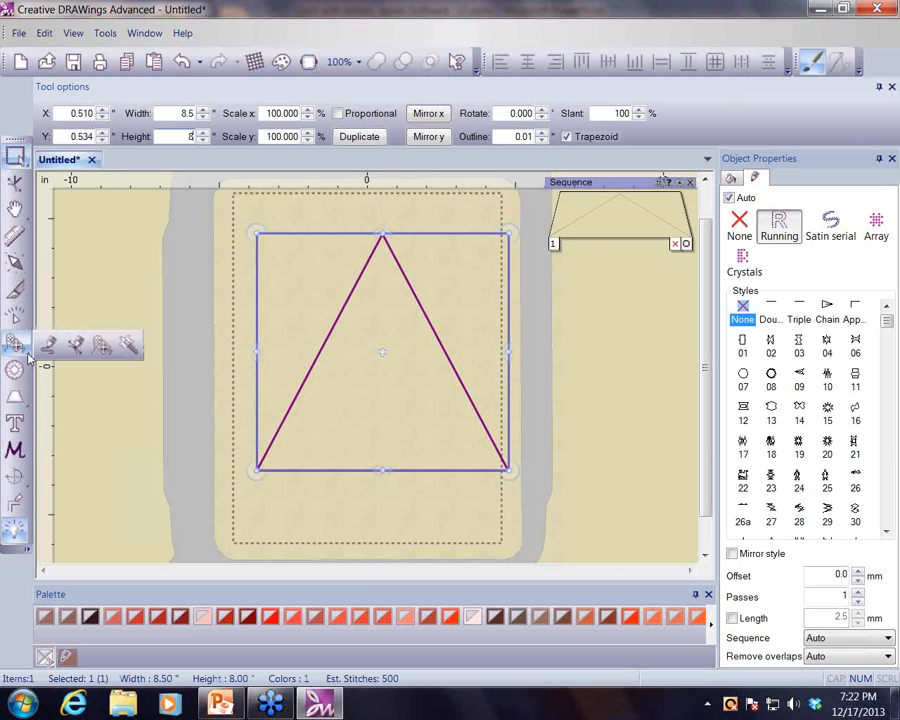
click(101, 345)
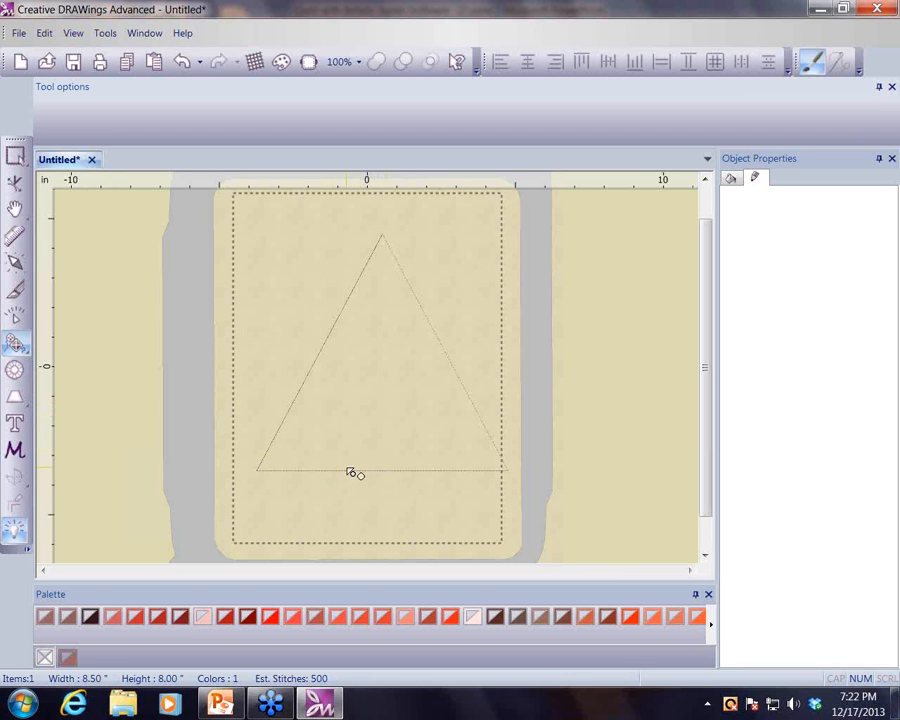
drag(347, 469, 345, 517)
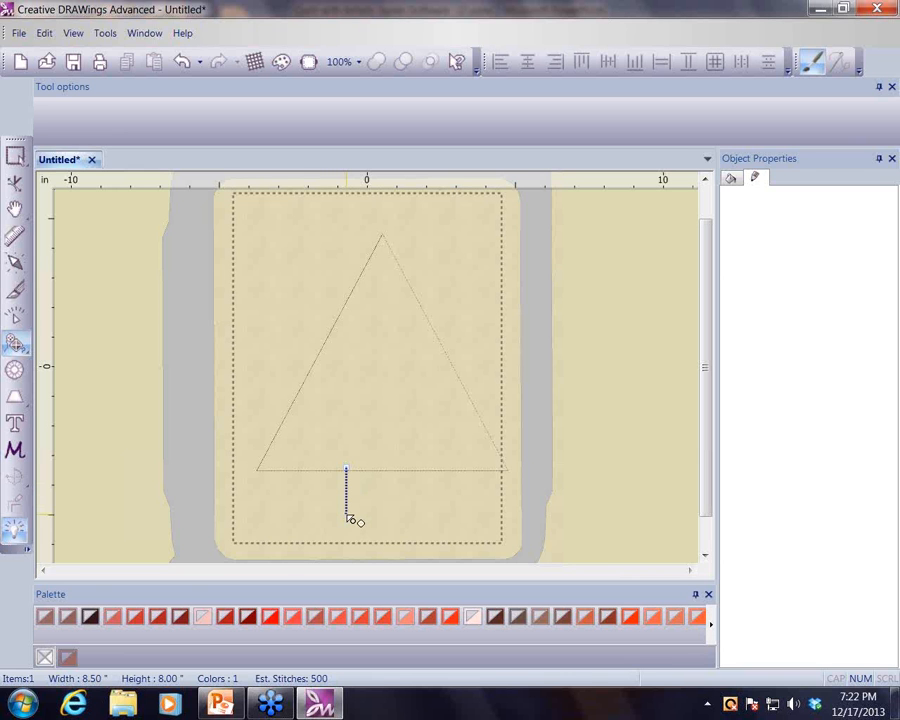
key(Return)
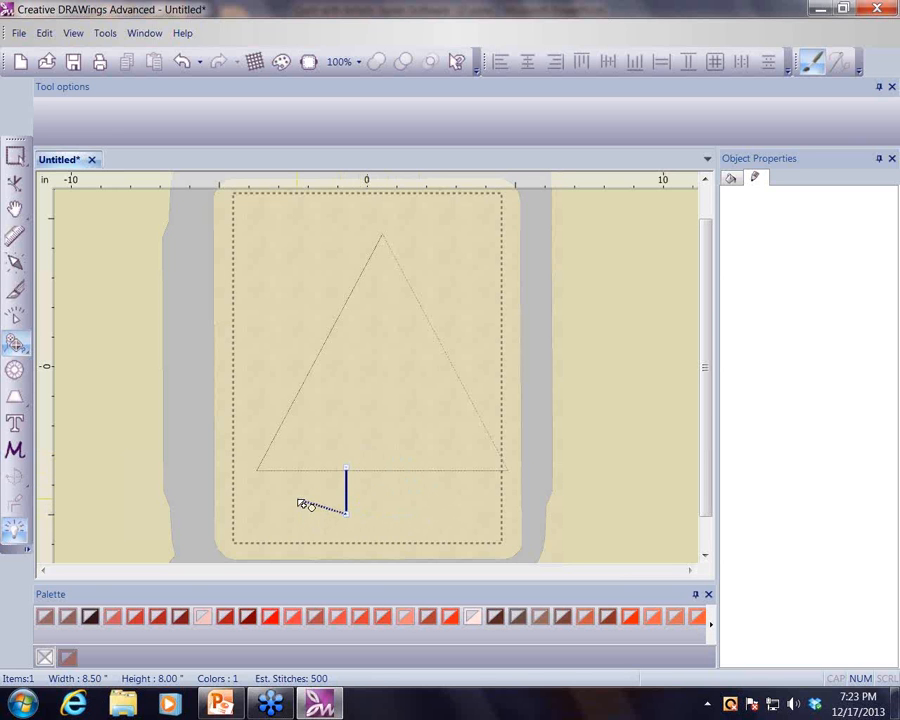
key(Return)
- Color the trunk line Seal brown and set its height to 1.5 inches
click(15, 158)
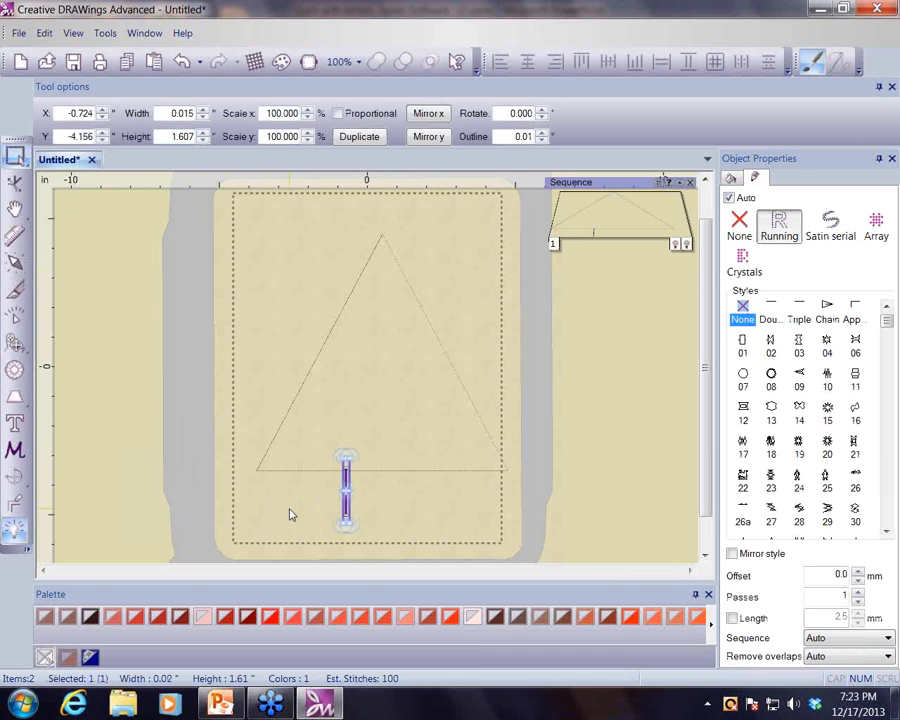
click(90, 617)
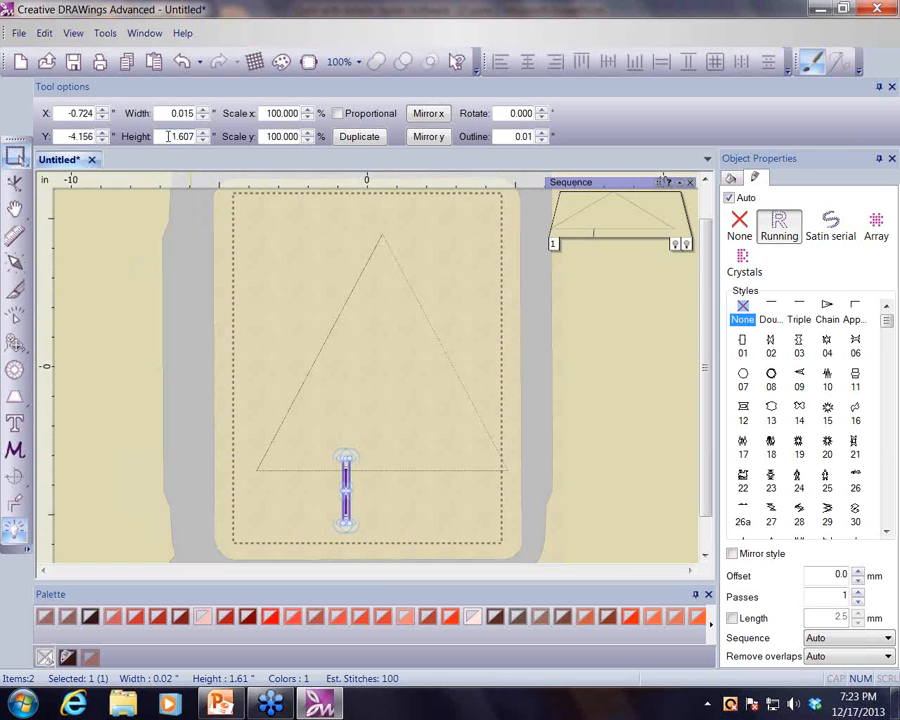
drag(168, 136, 196, 137)
text(1)
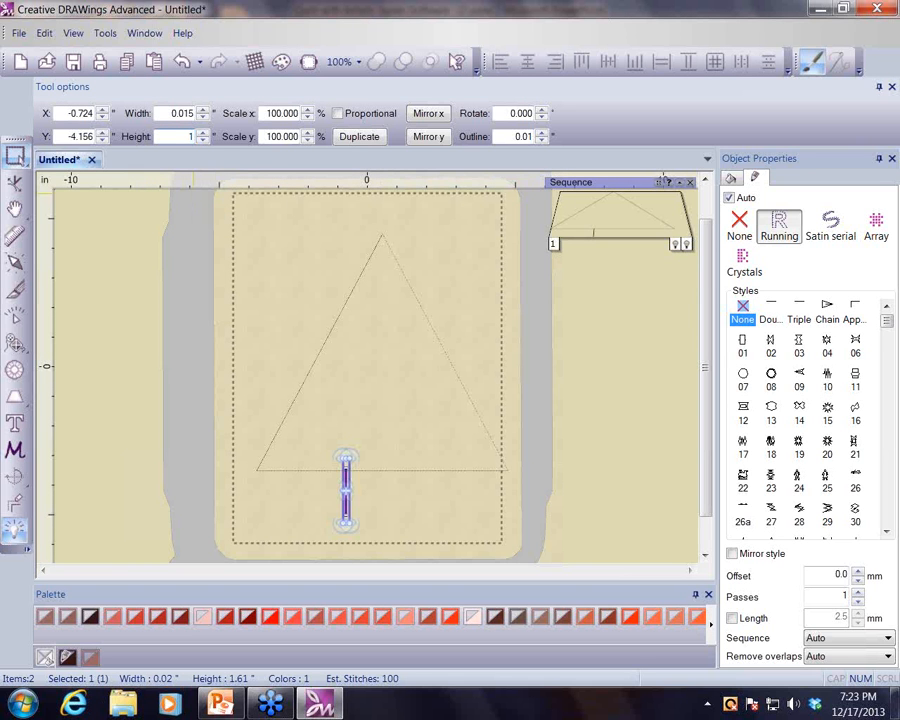
text(.5)
key(Return)
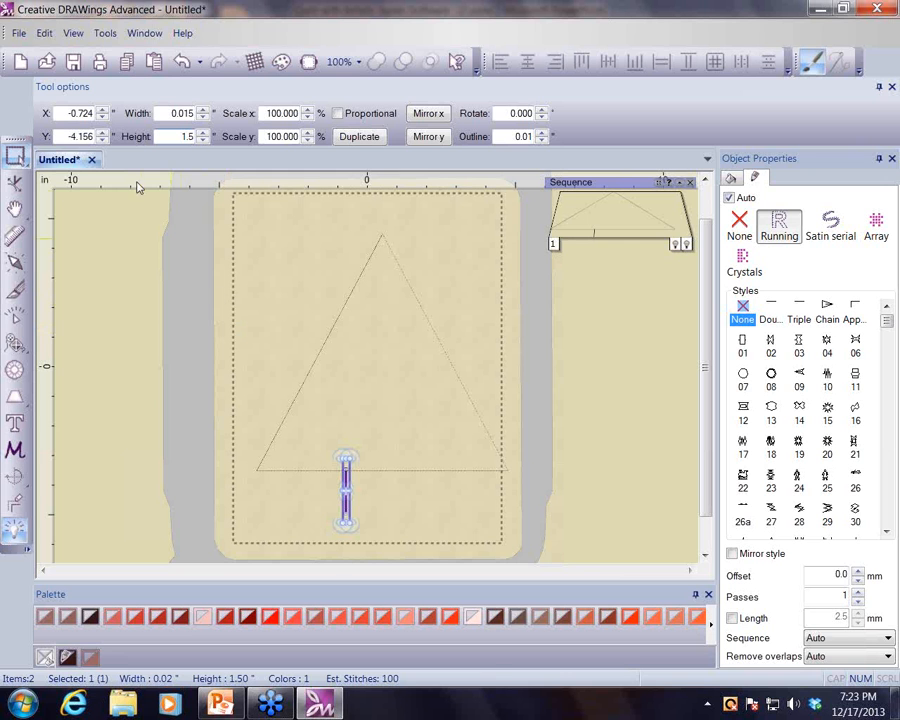
- Copy and paste the trunk line, moving the duplicate slightly to the right
click(128, 67)
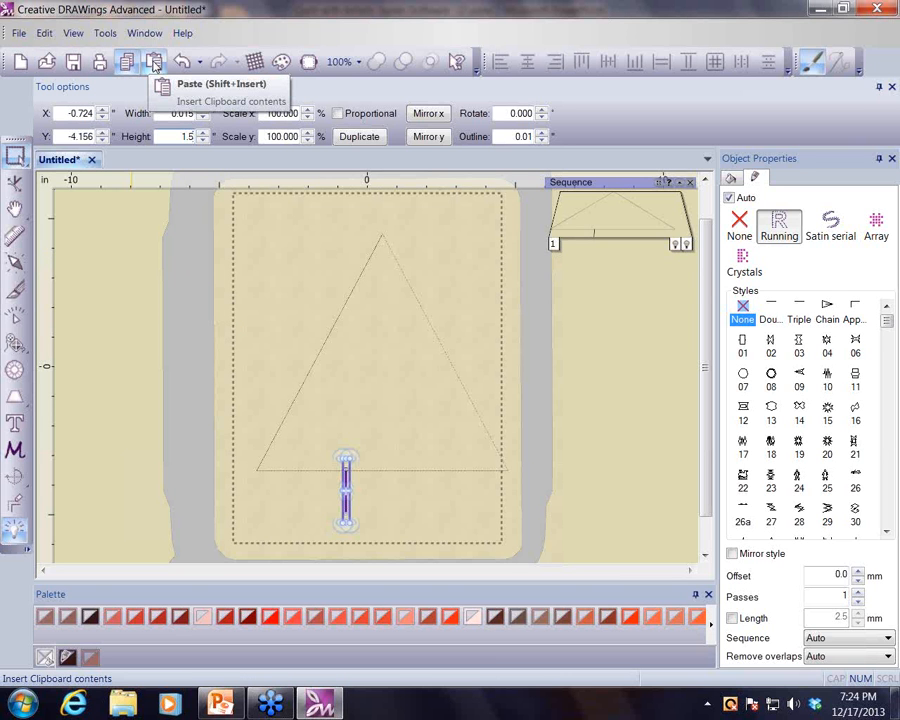
click(155, 65)
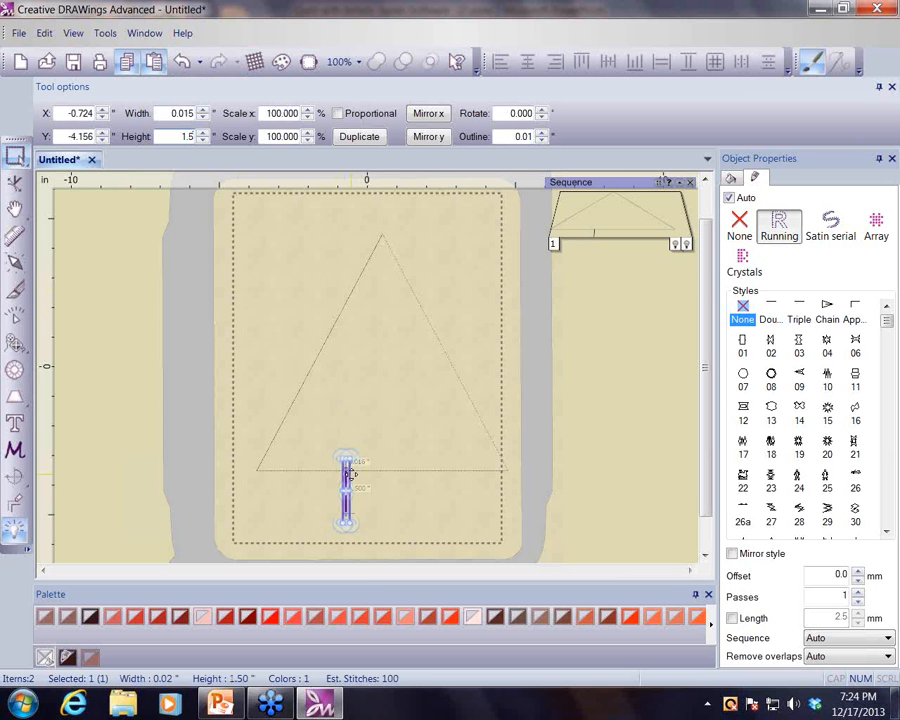
mouse_move(346, 474)
mouse_down()
mouse_move(390, 476)
mouse_move(360, 476)
mouse_up()
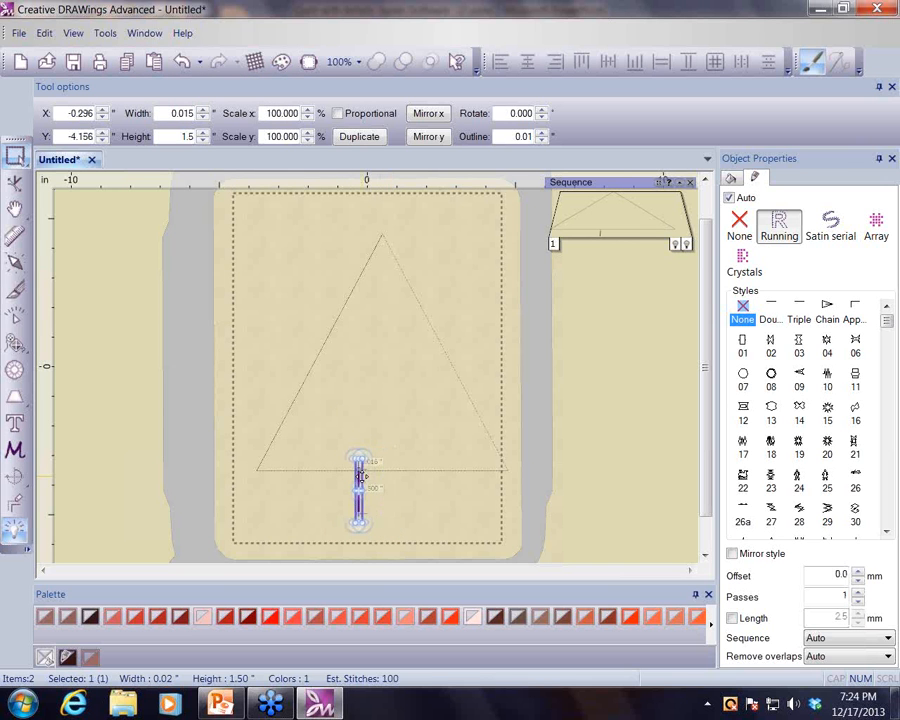
- Paste another trunk line duplicate and move it right to about X 1.0 inch
click(127, 62)
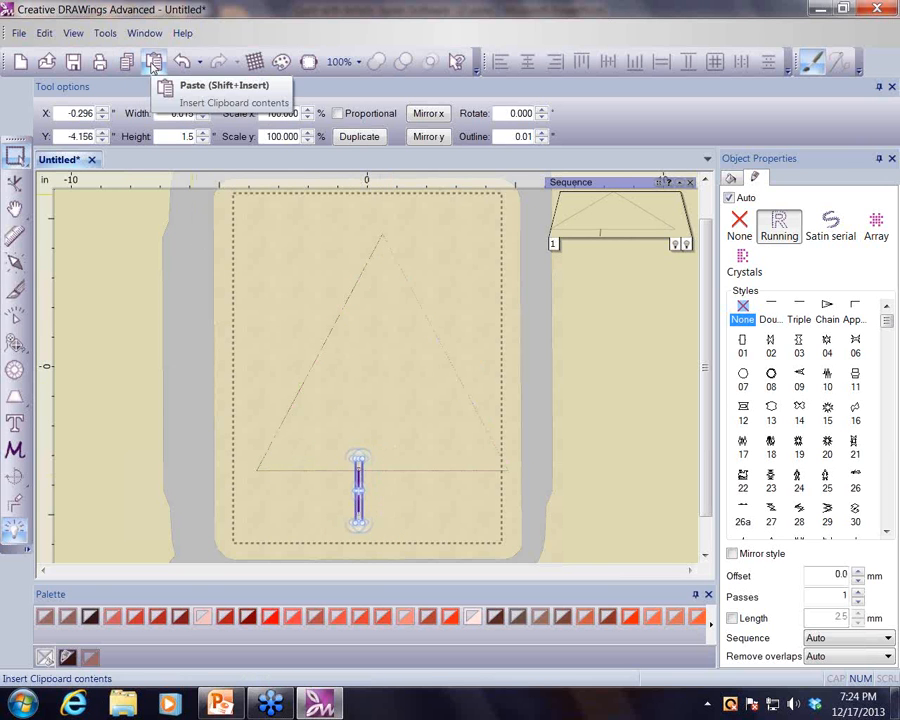
click(154, 62)
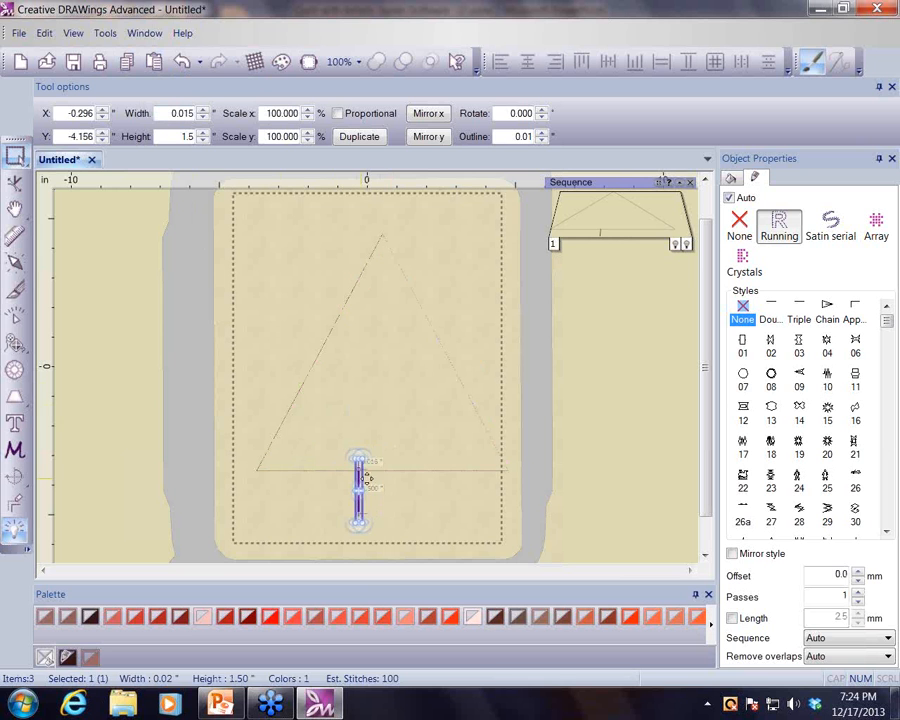
drag(363, 474, 399, 484)
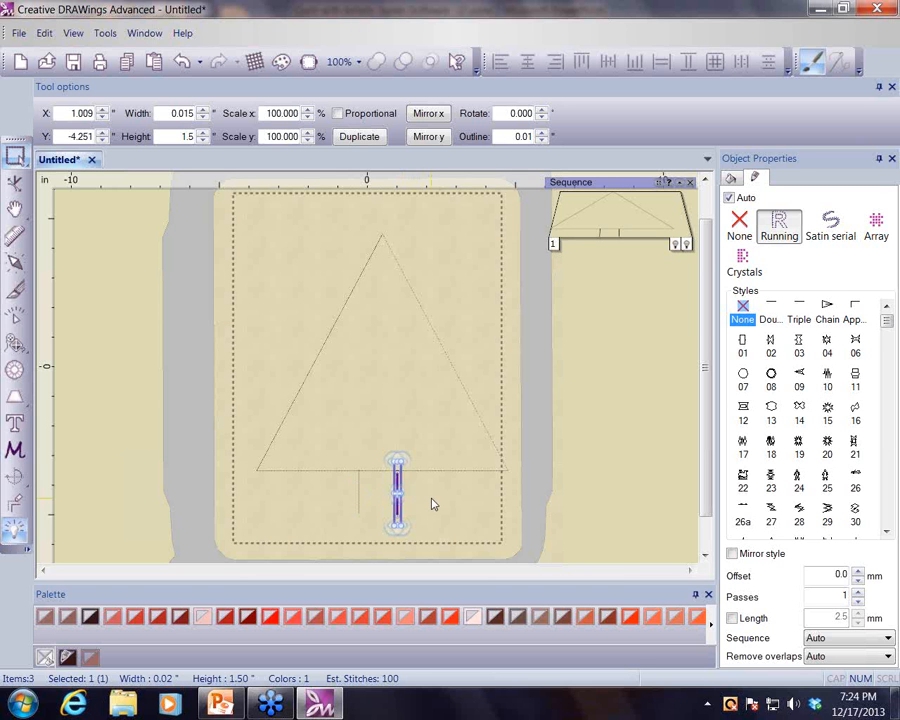
- Select two trunk lines together and align them to the top
shift+click(358, 484)
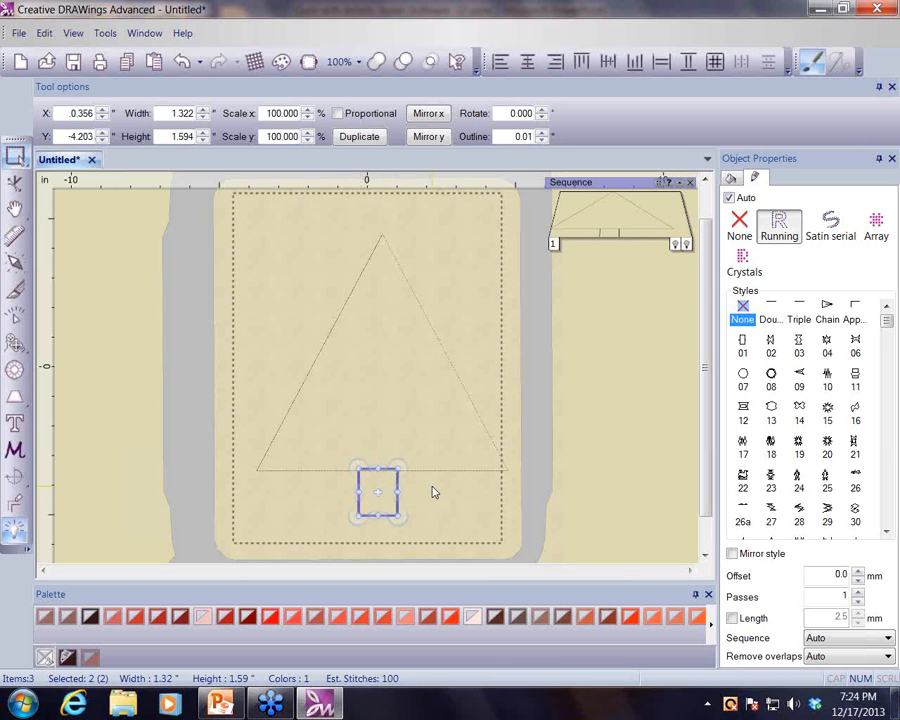
click(582, 63)
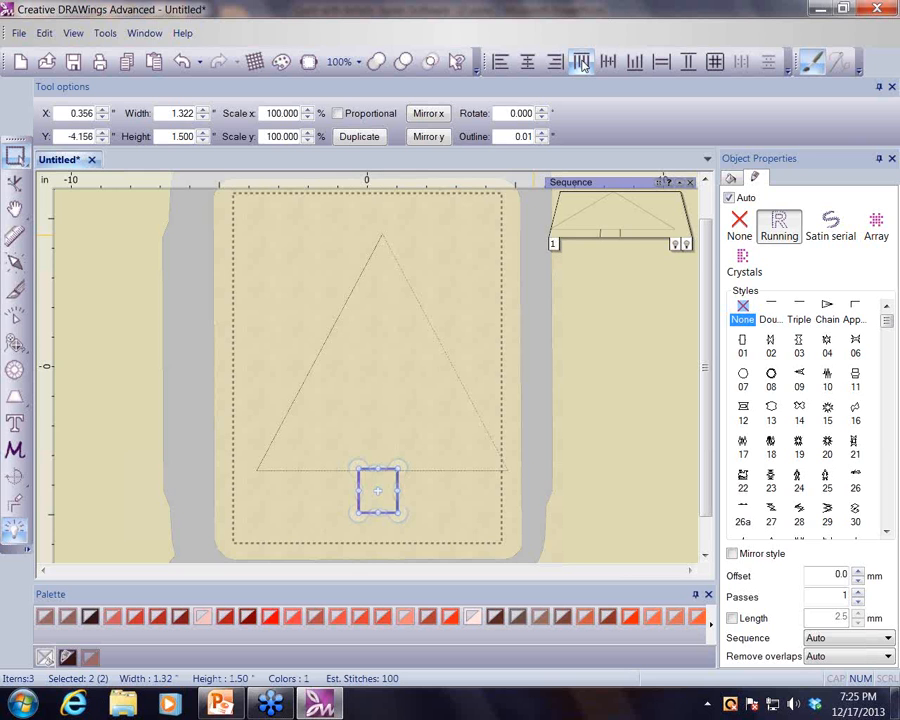
click(457, 506)
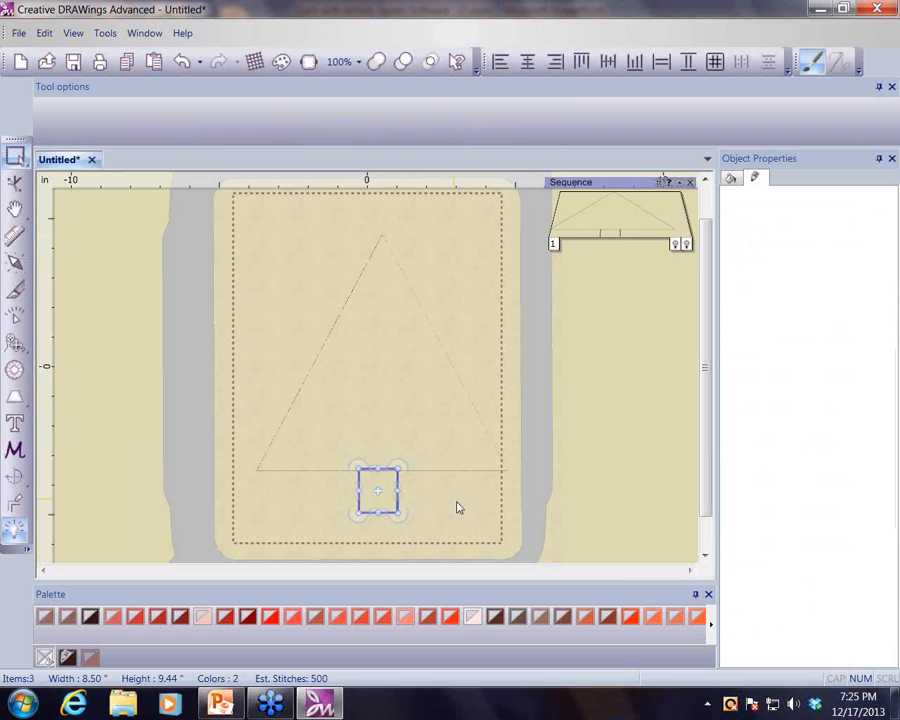
scroll(457, 506, up, 1)
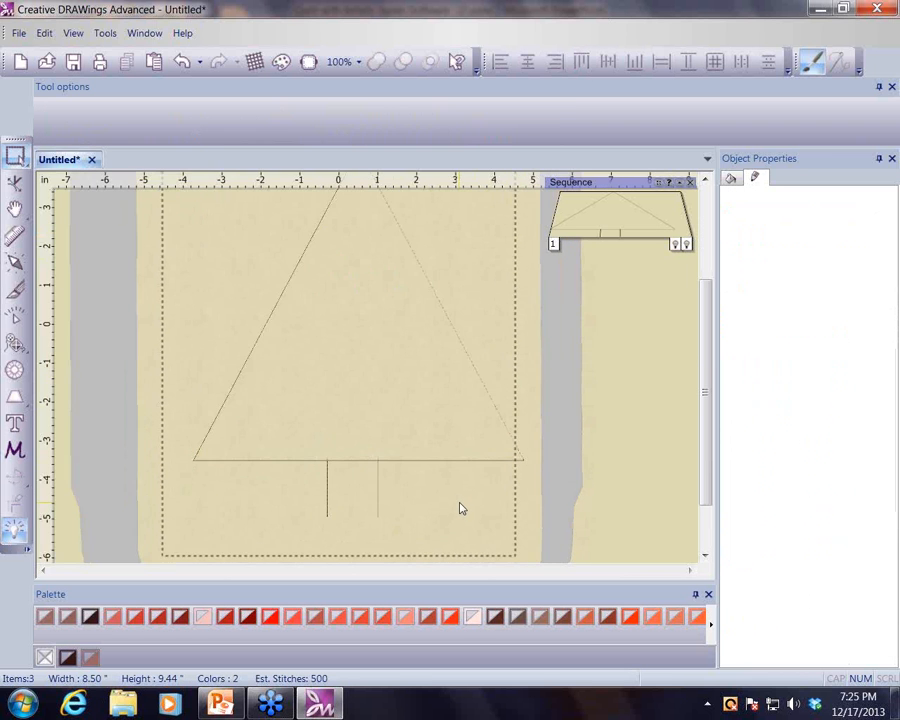
scroll(460, 509, up, 2)
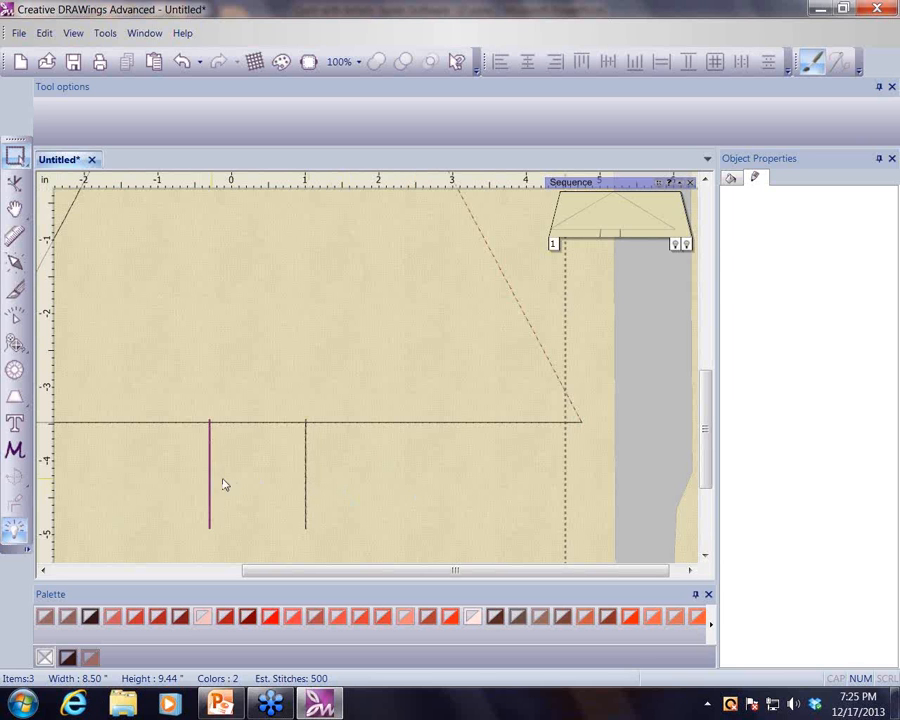
- Select both trunk lines and combine them into one object
click(309, 477)
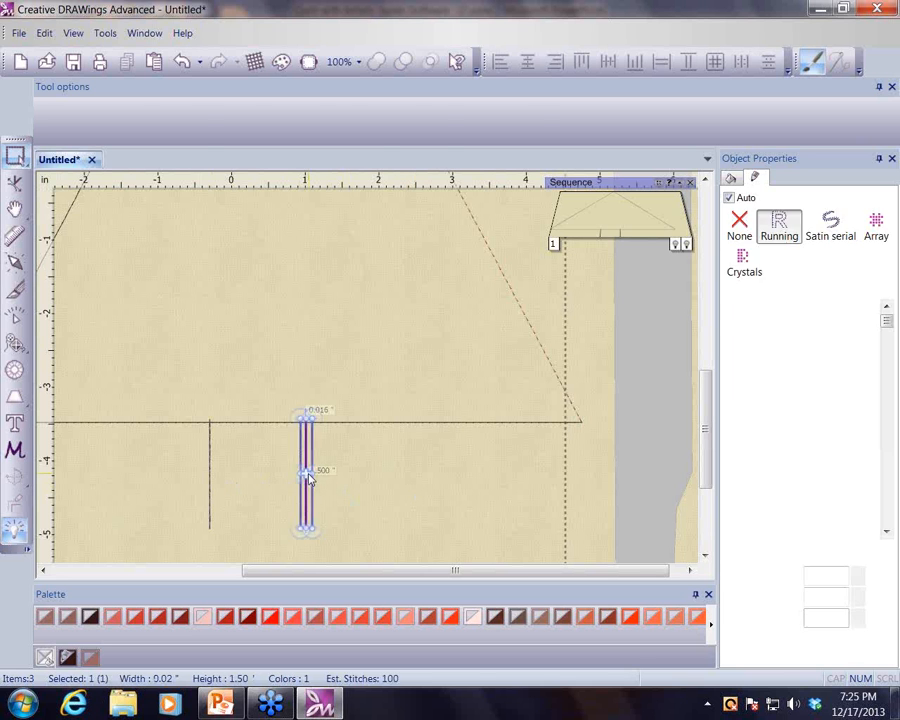
shift+click(210, 484)
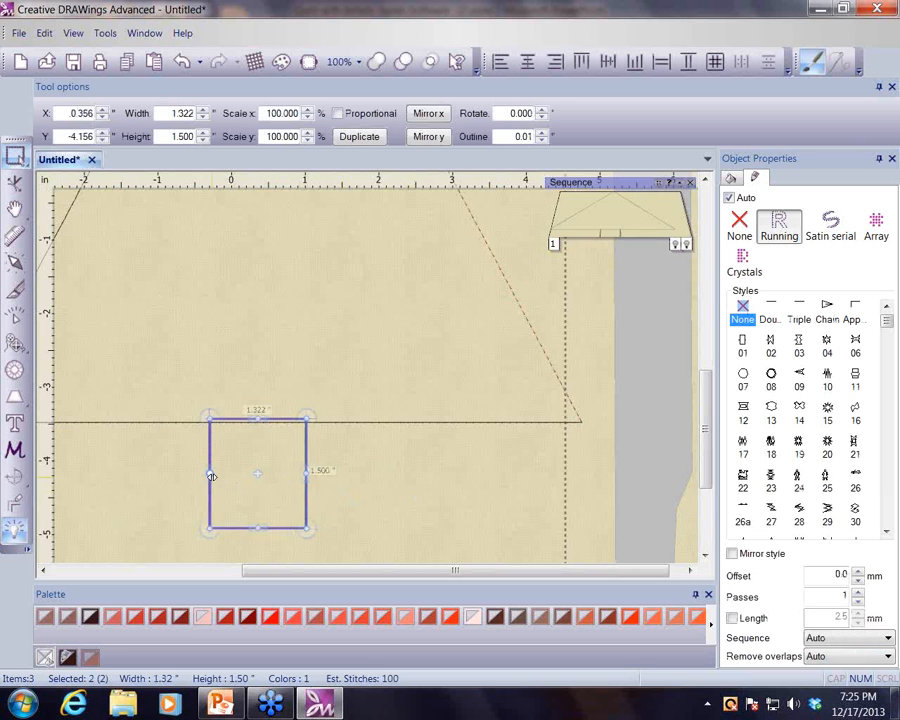
right_click(371, 466)
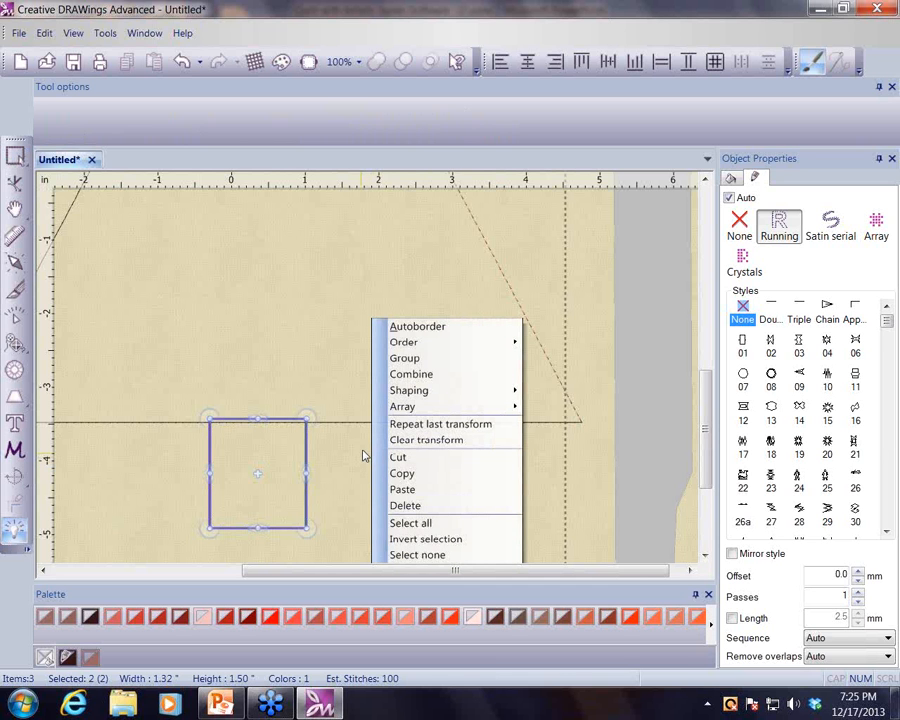
click(419, 379)
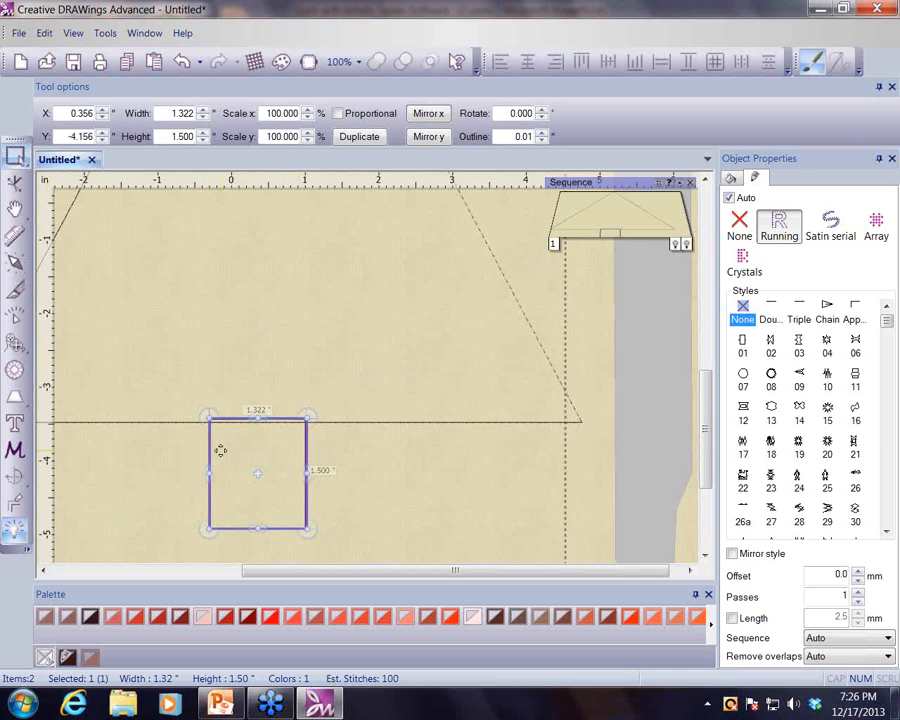
- Set the combined trunk's width to 1.5 inches
double_click(175, 113)
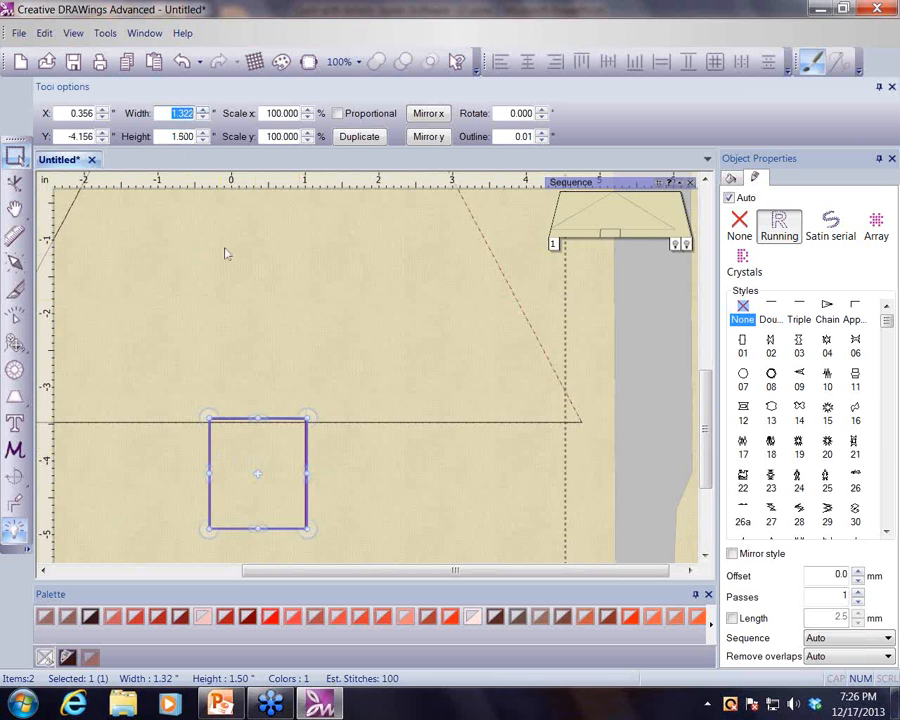
text(1.5)
key(Return)
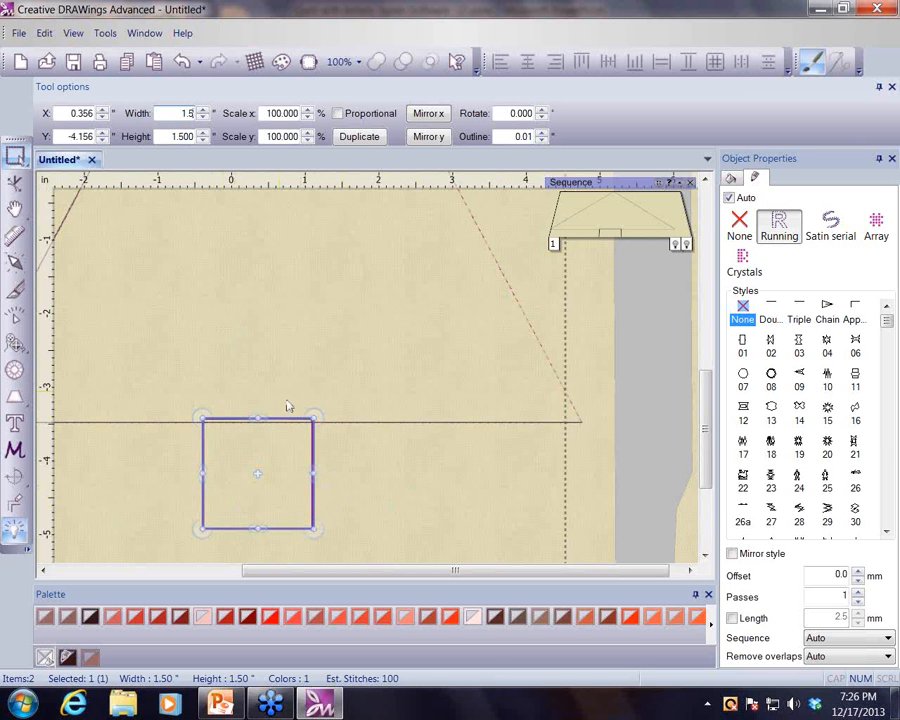
- Select all objects, align their centers vertically, and shift the whole design to about X 0 inch
scroll(372, 422, down, 4)
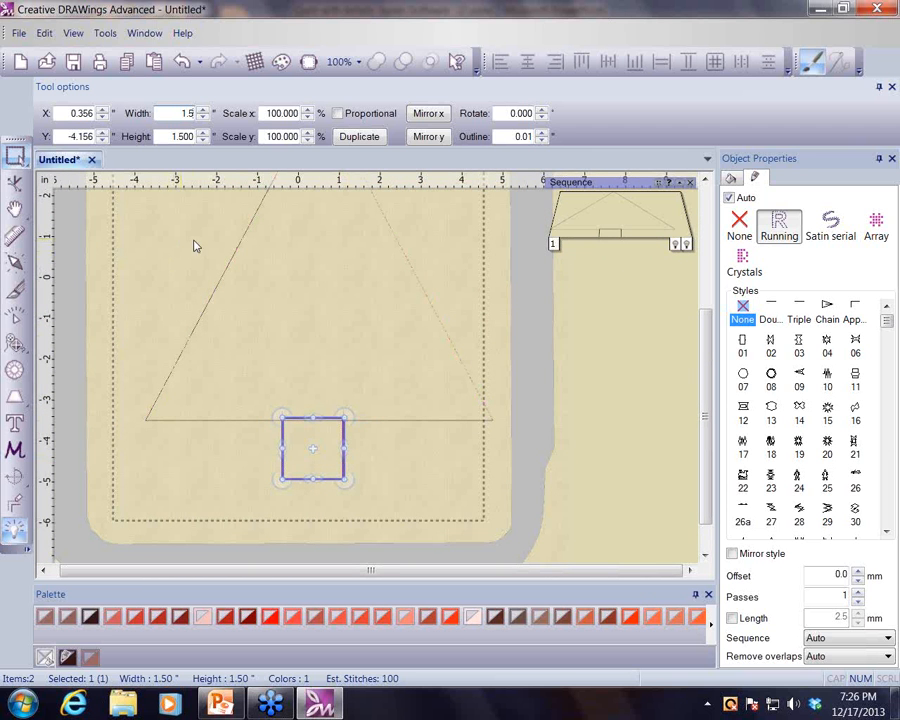
click(44, 33)
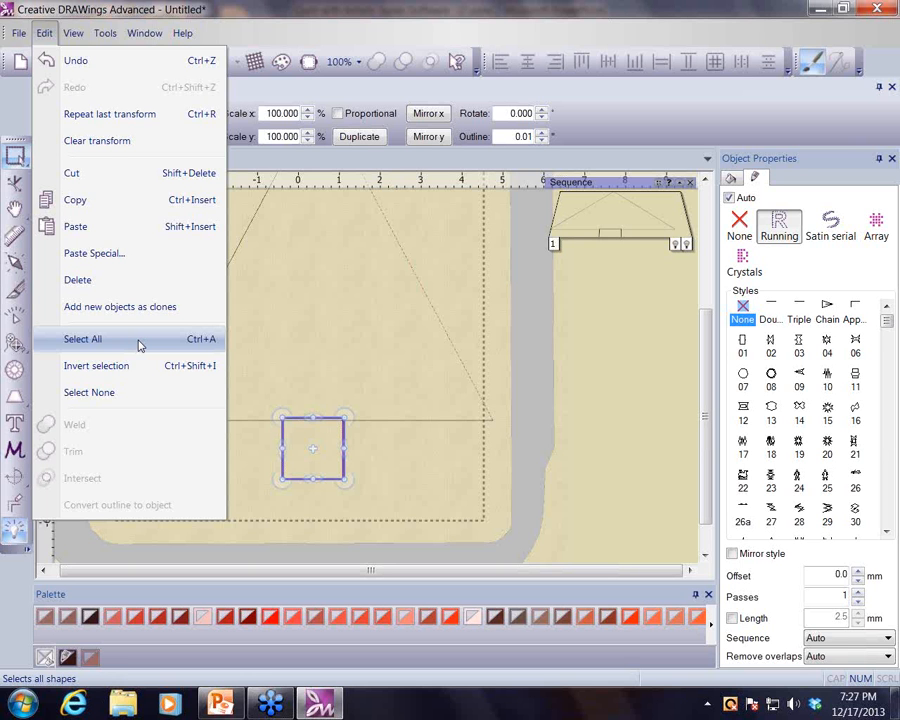
click(139, 345)
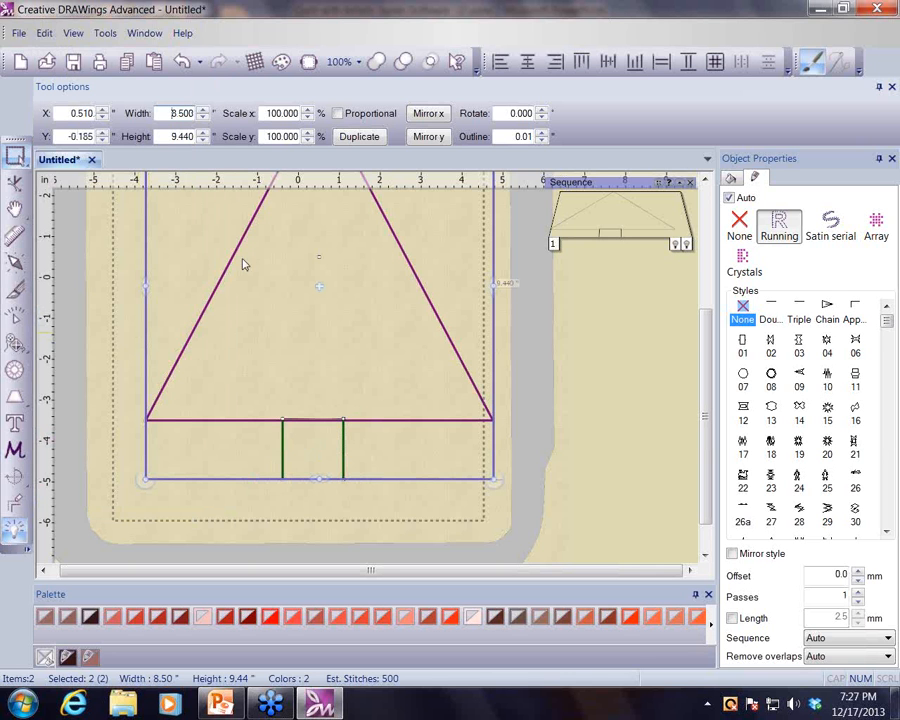
click(528, 66)
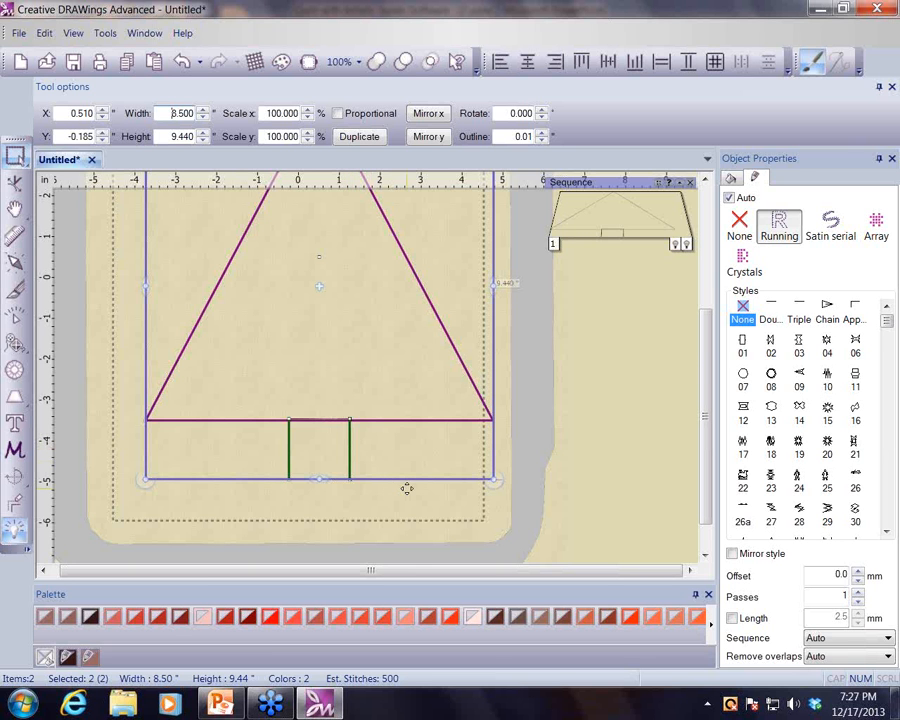
drag(407, 489, 386, 491)
- Draw a zigzag garland line across the triangle with the Create outline tool and color it Persian red
scroll(546, 491, up, 2)
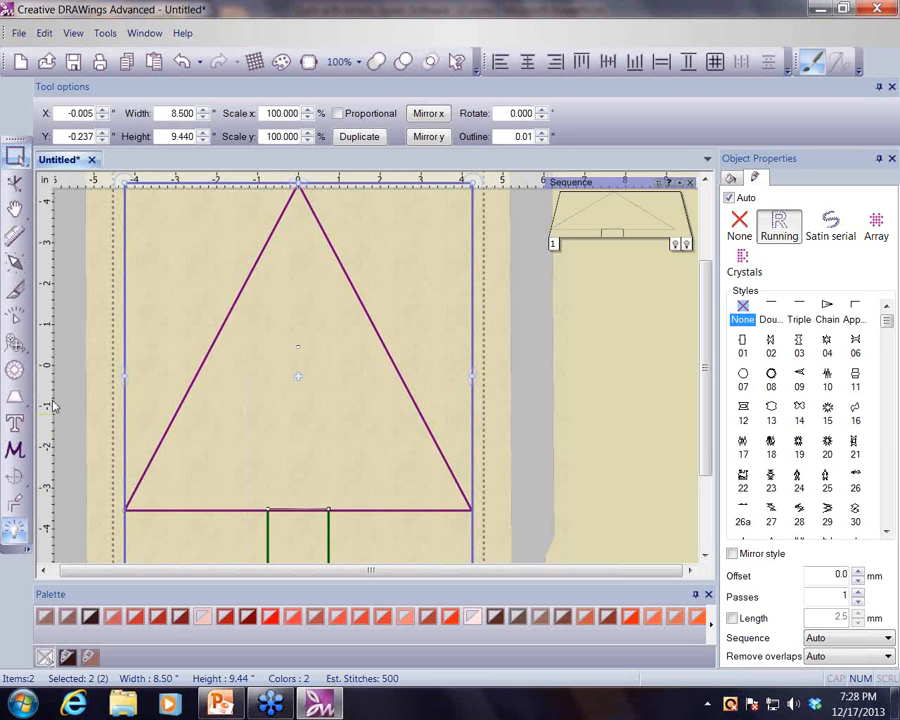
click(18, 345)
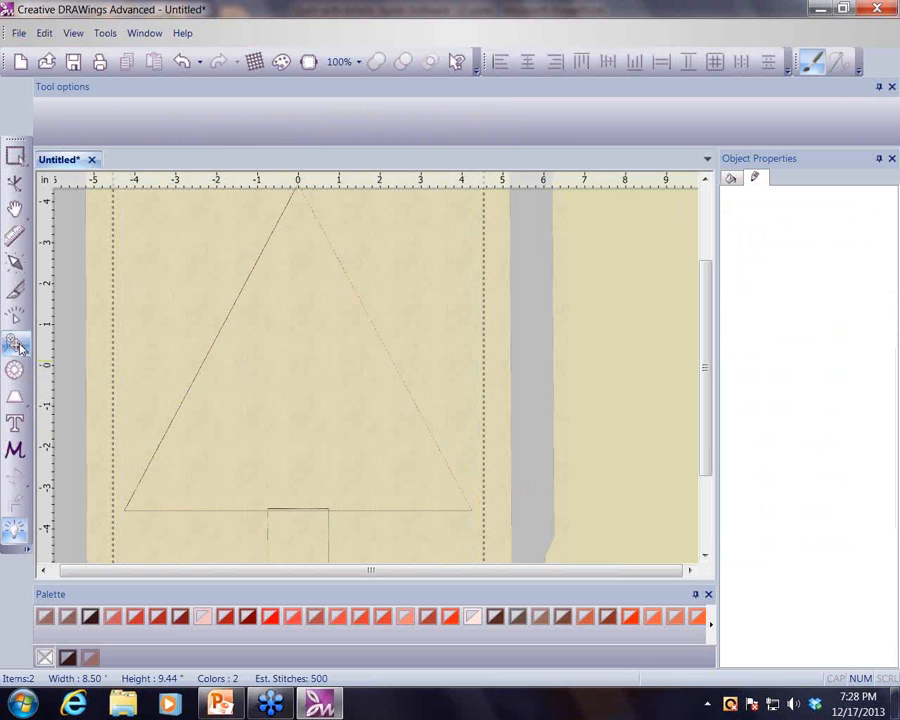
click(472, 510)
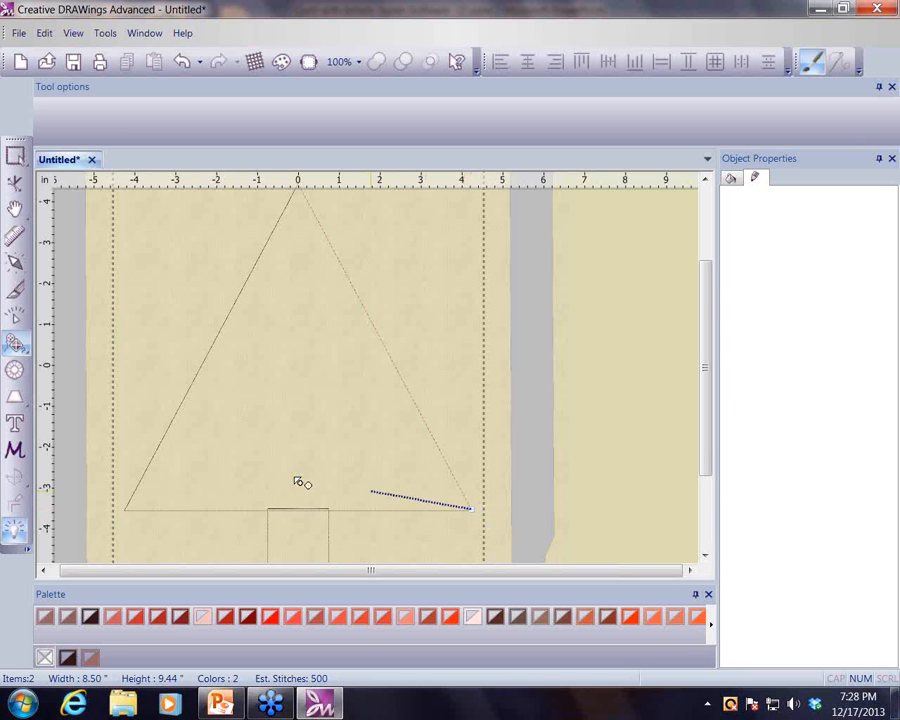
click(180, 409)
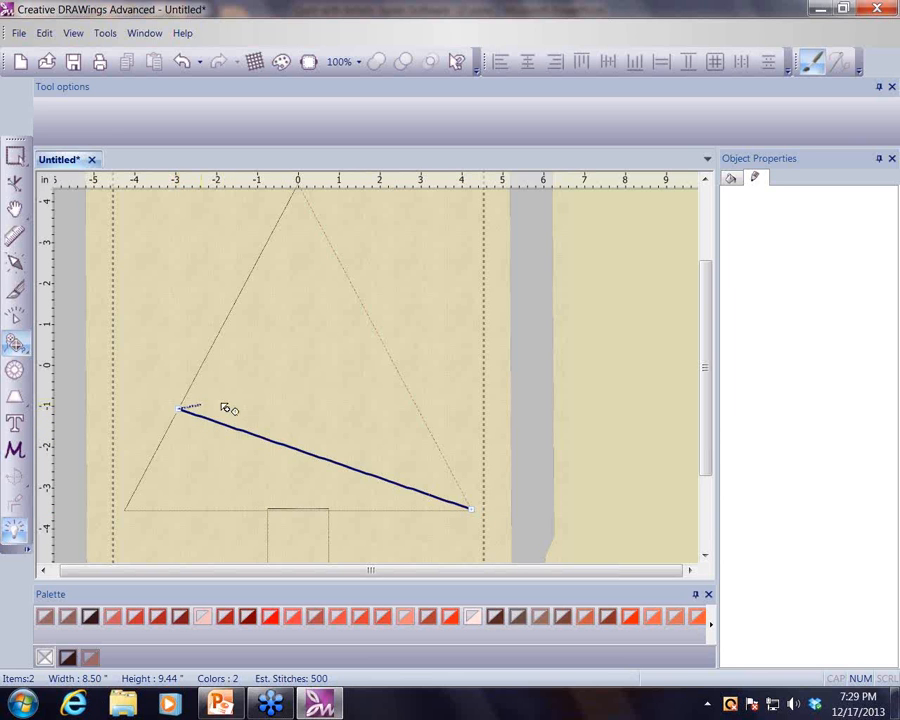
click(397, 373)
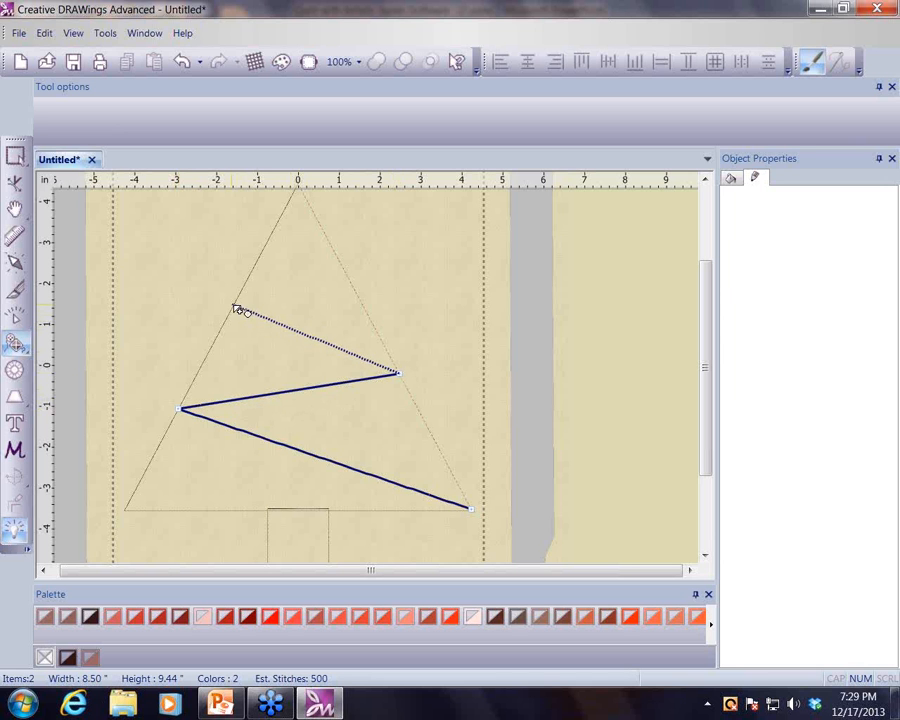
click(236, 307)
click(343, 275)
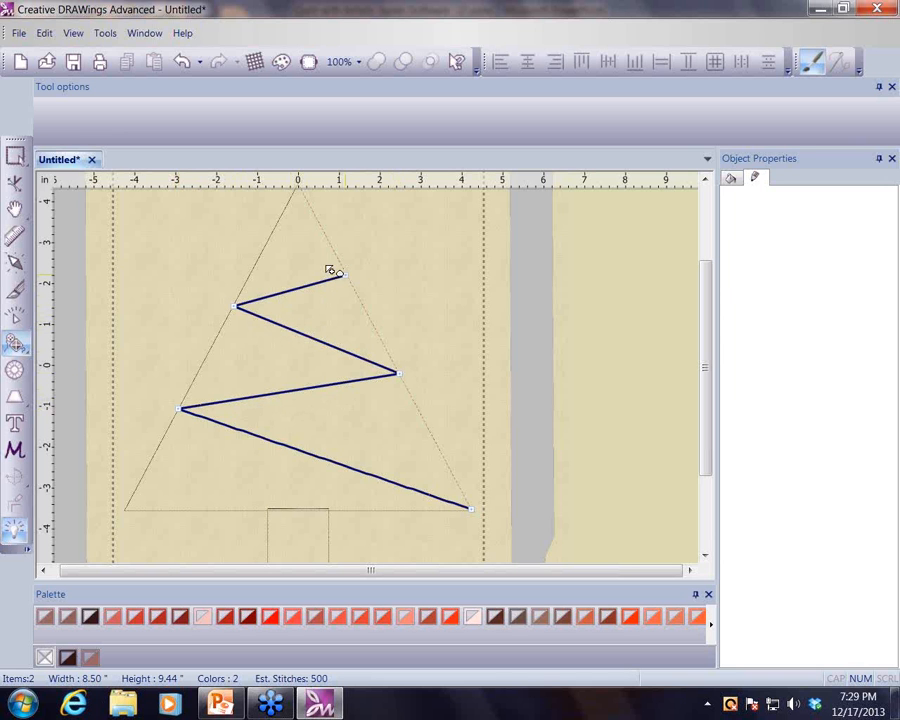
click(278, 235)
right_click(274, 233)
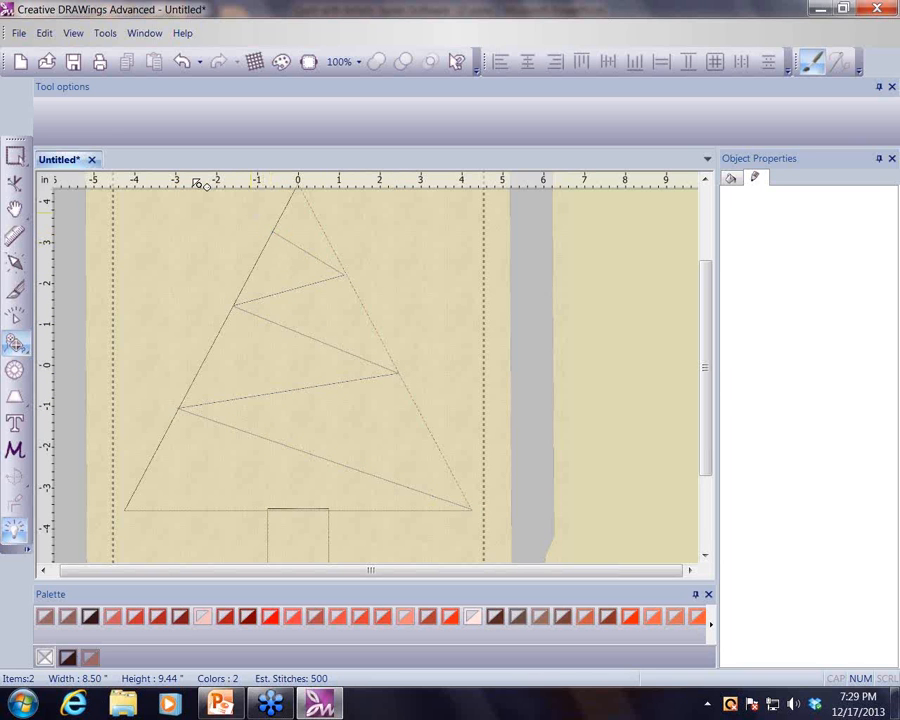
click(16, 155)
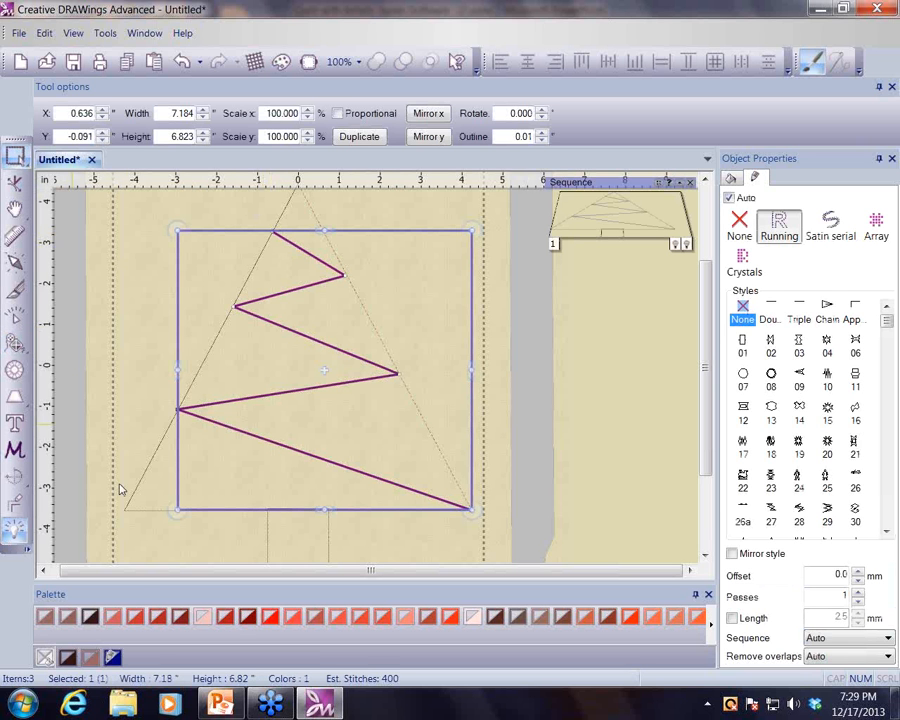
click(138, 617)
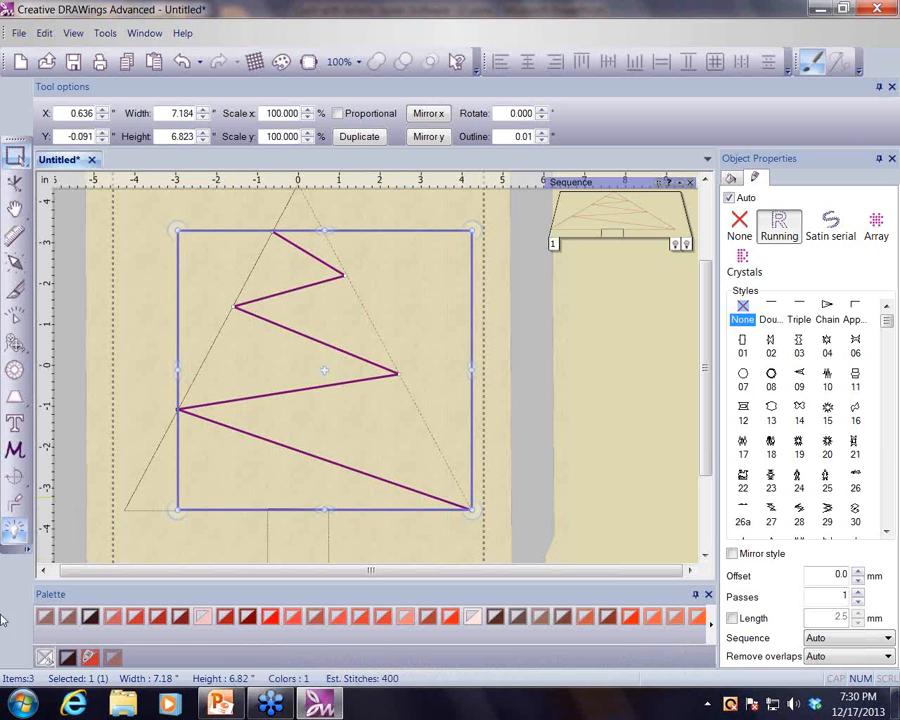
- Draw a rectangle about 8.8 by 10.5 inches around the whole design and remove its fill color
click(24, 404)
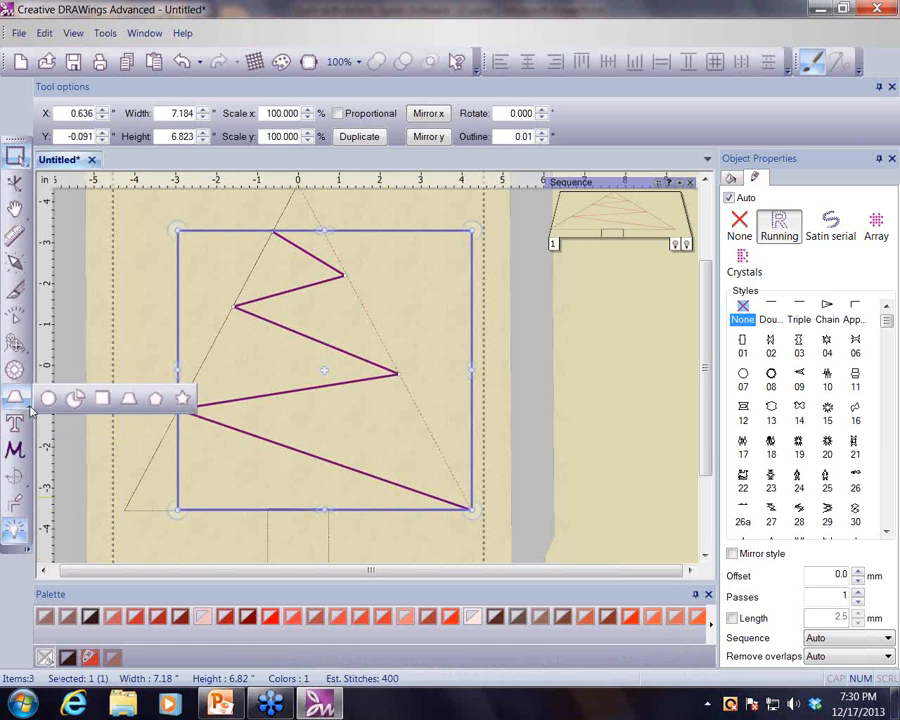
click(101, 401)
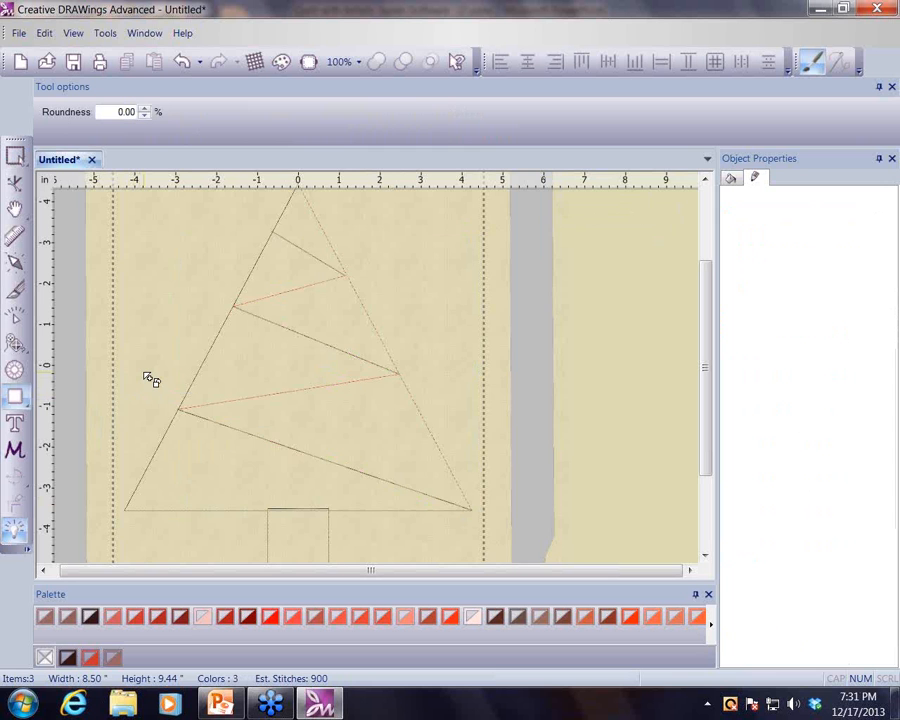
scroll(148, 378, up, 1)
scroll(148, 377, up, 1)
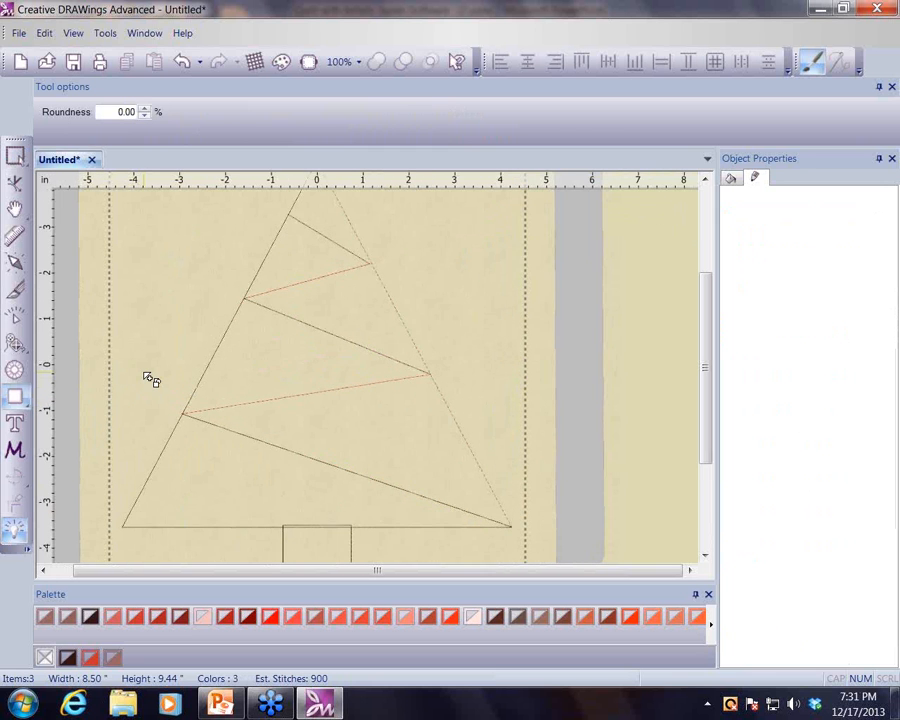
scroll(148, 377, down, 4)
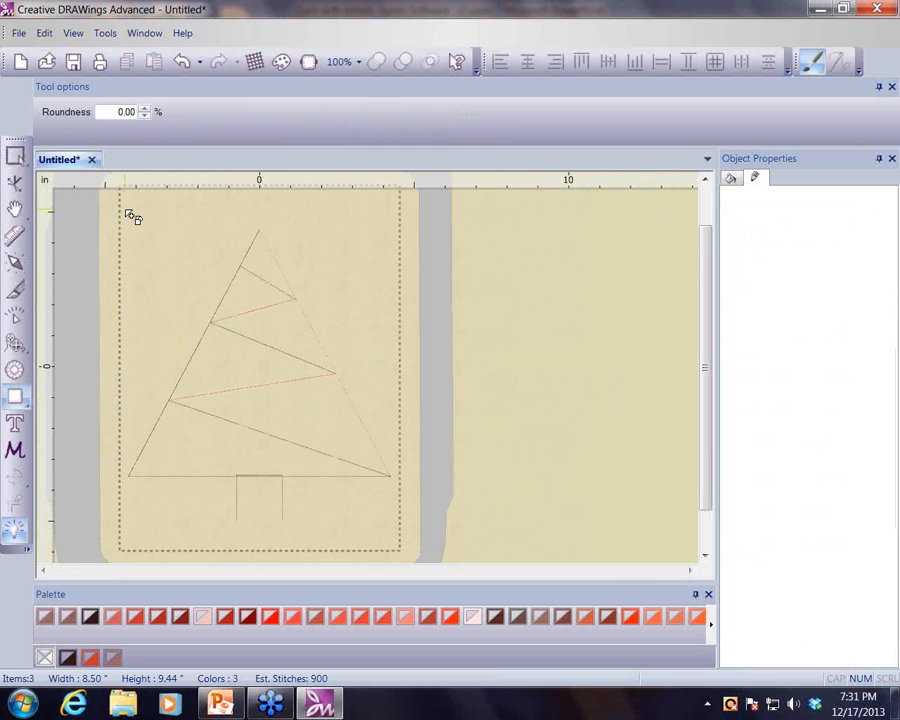
drag(127, 212, 402, 462)
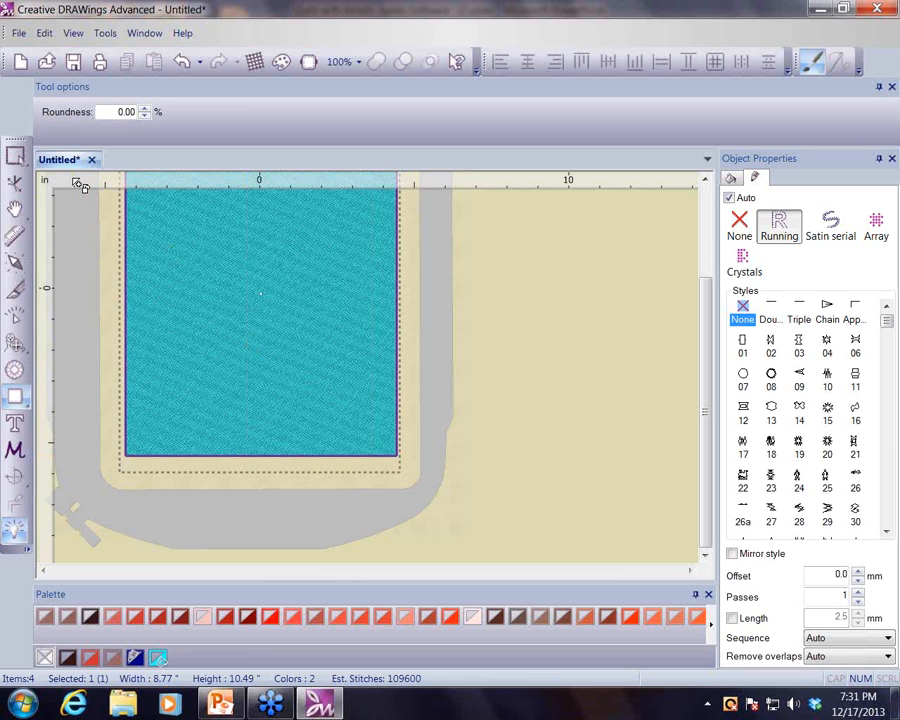
click(17, 158)
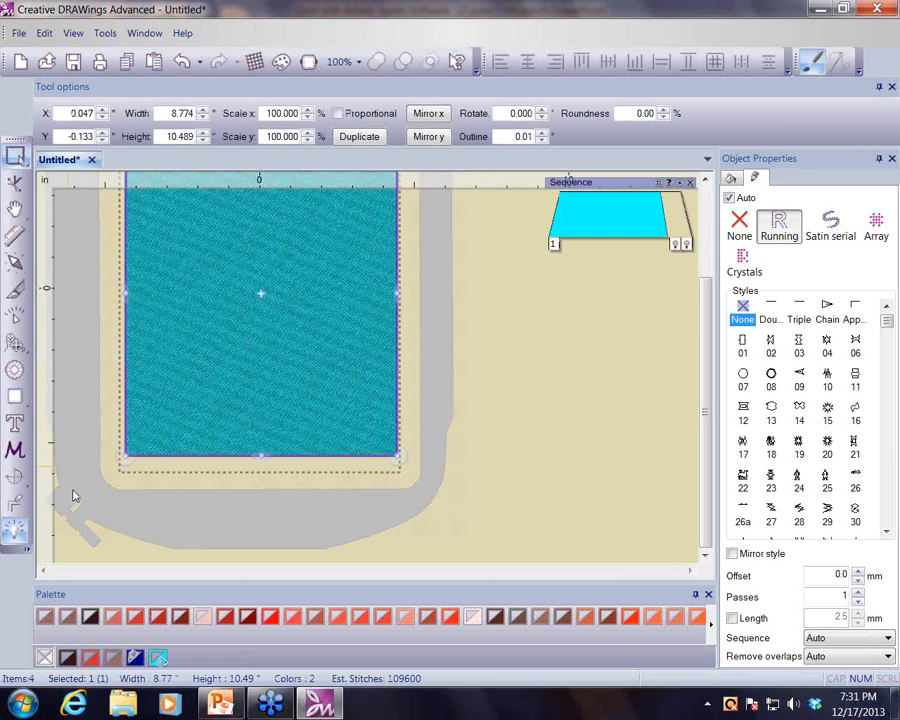
click(44, 657)
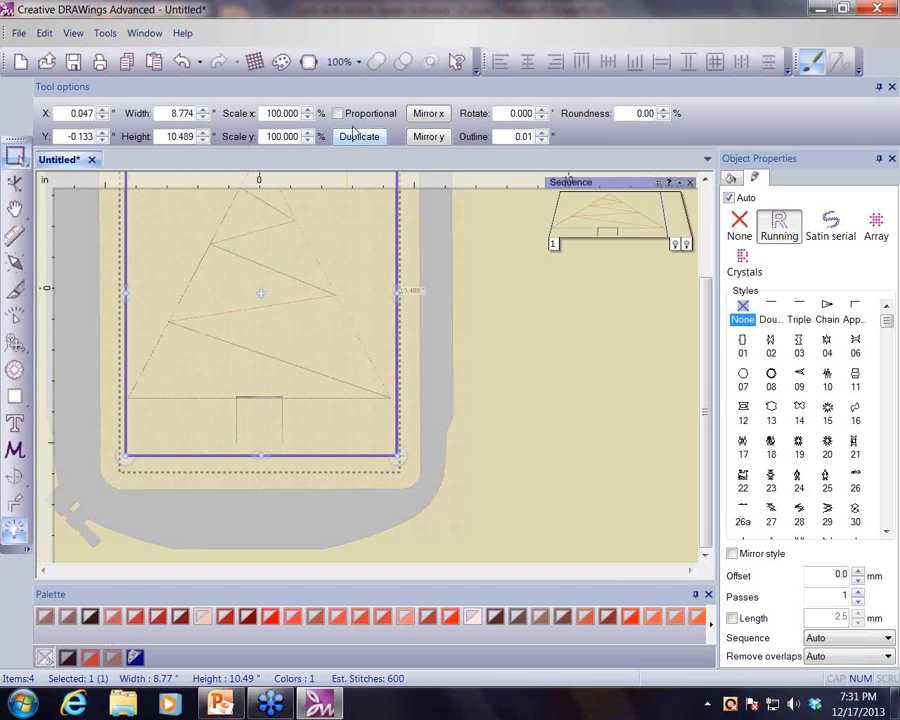
- Set the rectangle's width to 8.5 inches and height to 10 inches
double_click(165, 113)
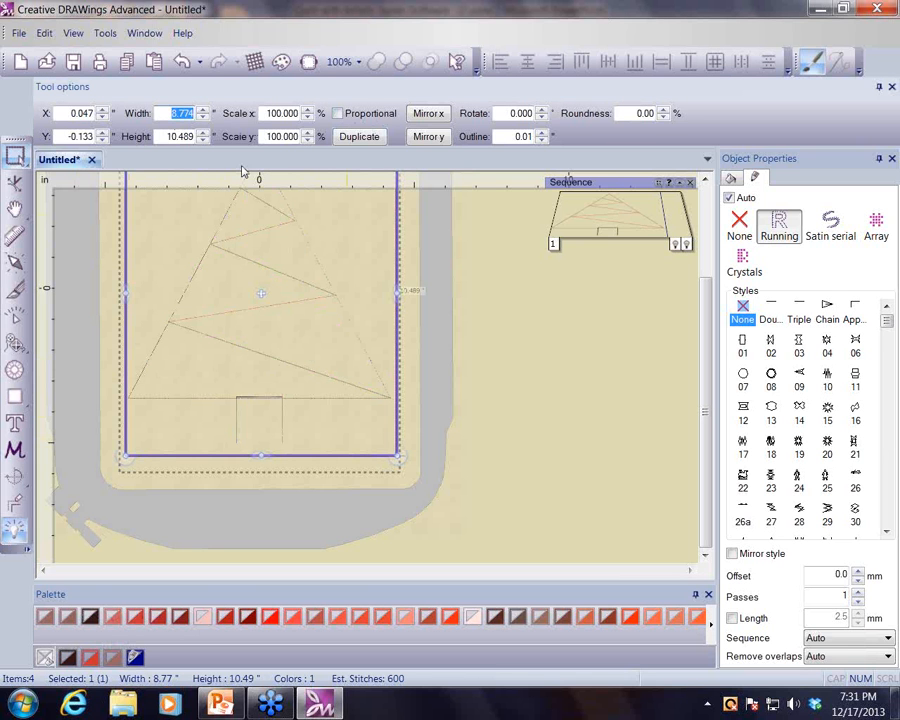
text(8.5)
click(162, 136)
text(10)
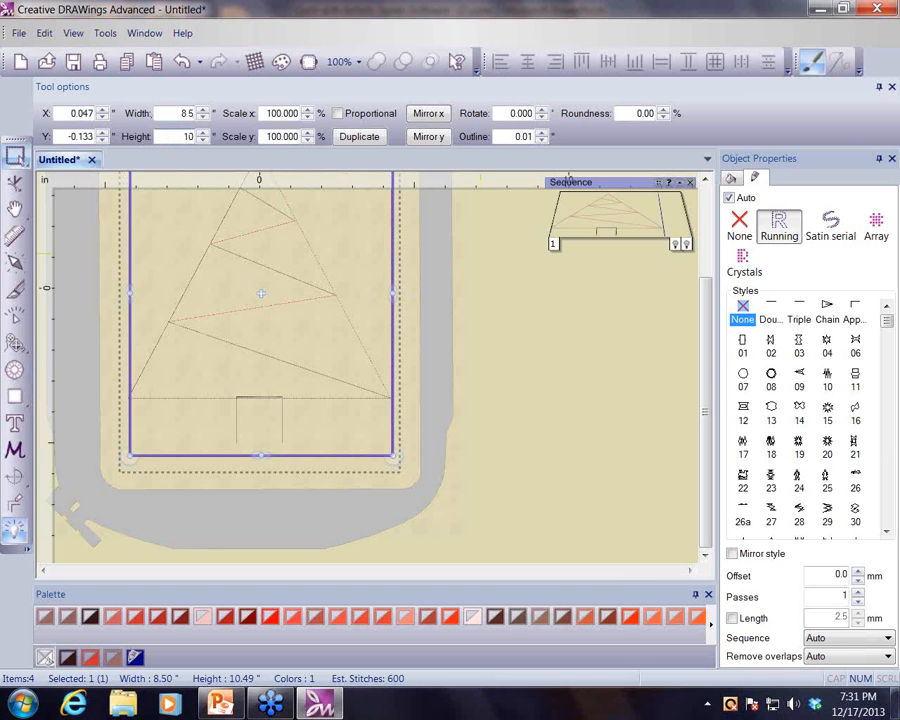
key(Return)
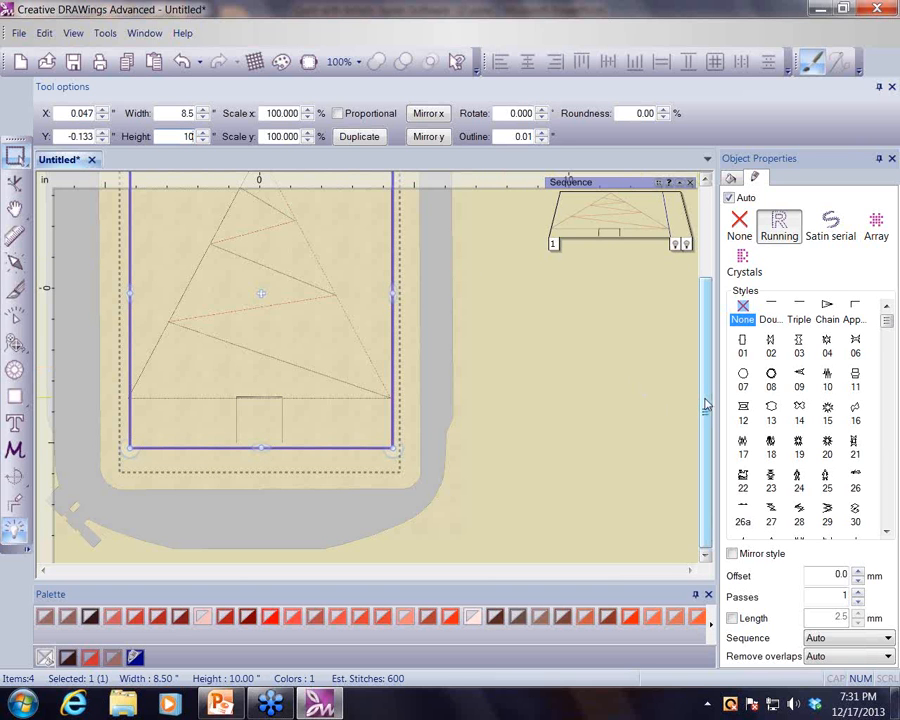
- Save the design as "Tree Block" in the Documents folder named 1
scroll(705, 404, up, 2)
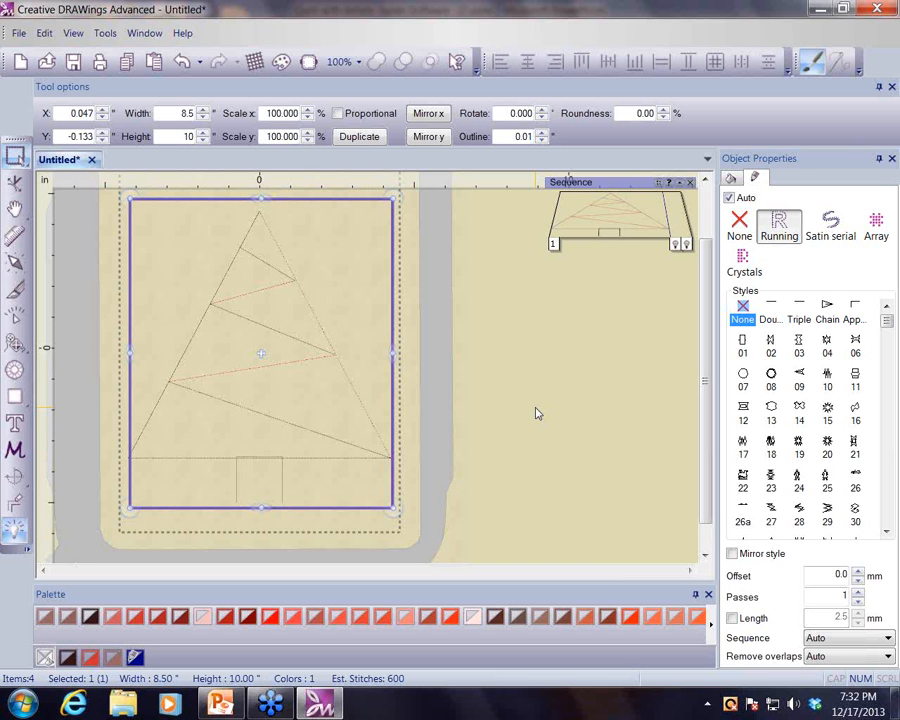
click(19, 33)
click(58, 140)
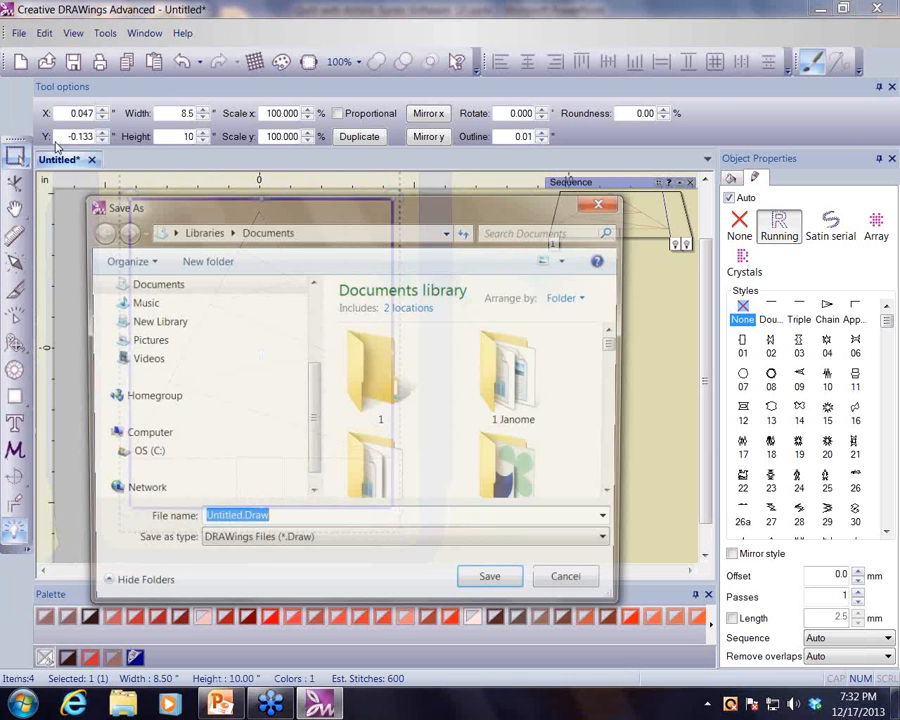
double_click(372, 345)
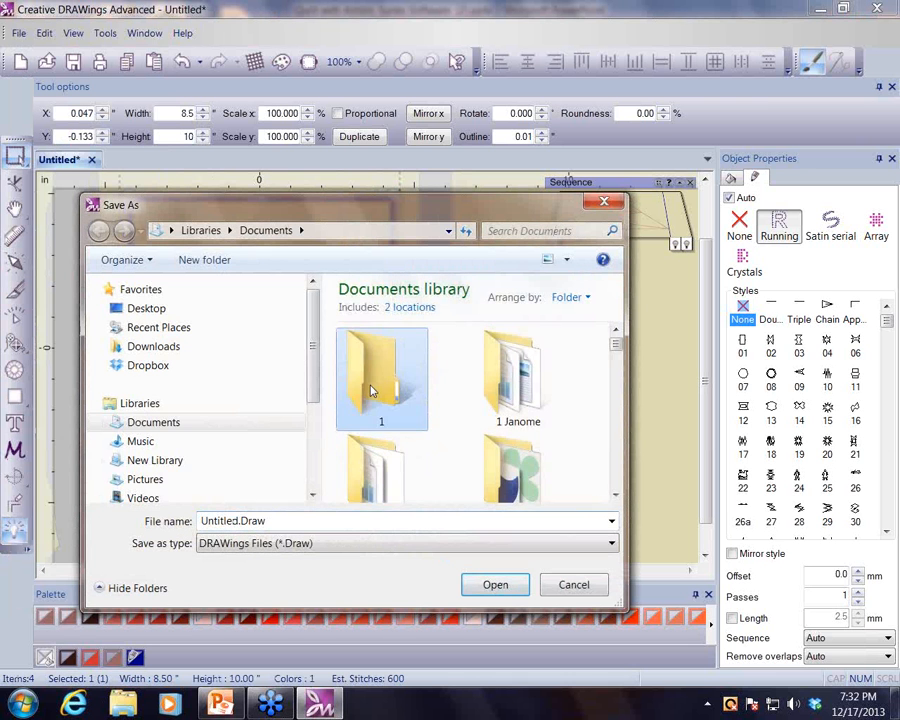
double_click(372, 519)
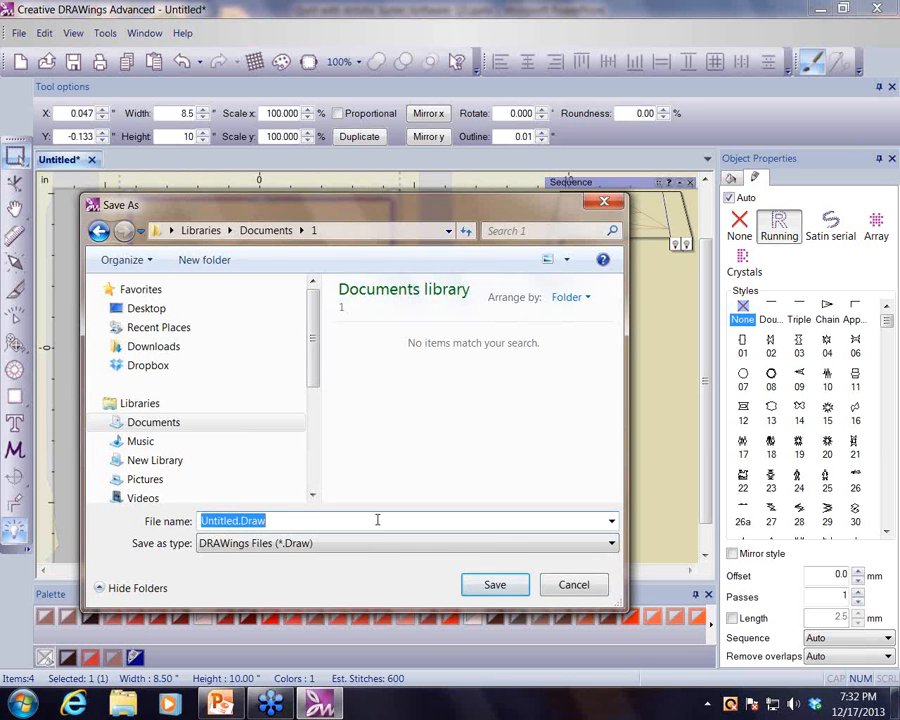
text(Tree)
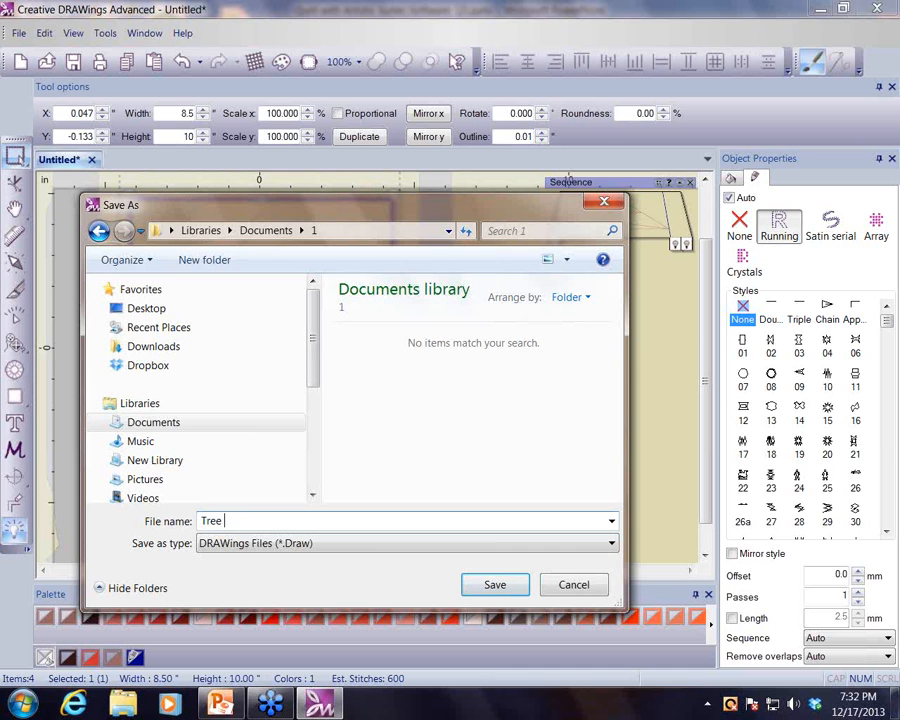
text( Block)
click(486, 586)
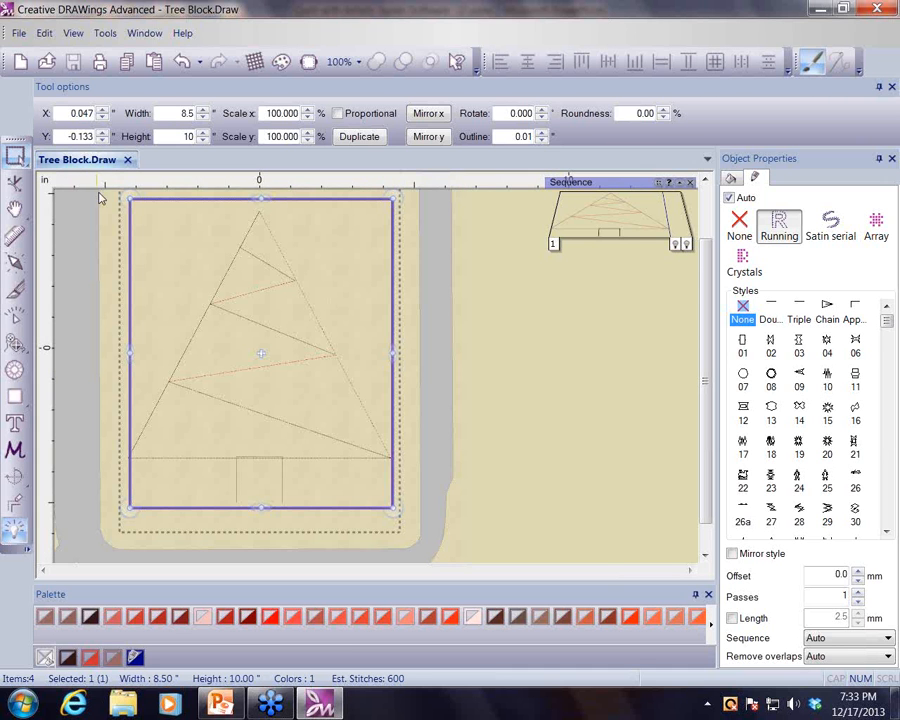
- Add an inside running-stitch autoborder to the trunk square at a distance of .4 mm
click(283, 489)
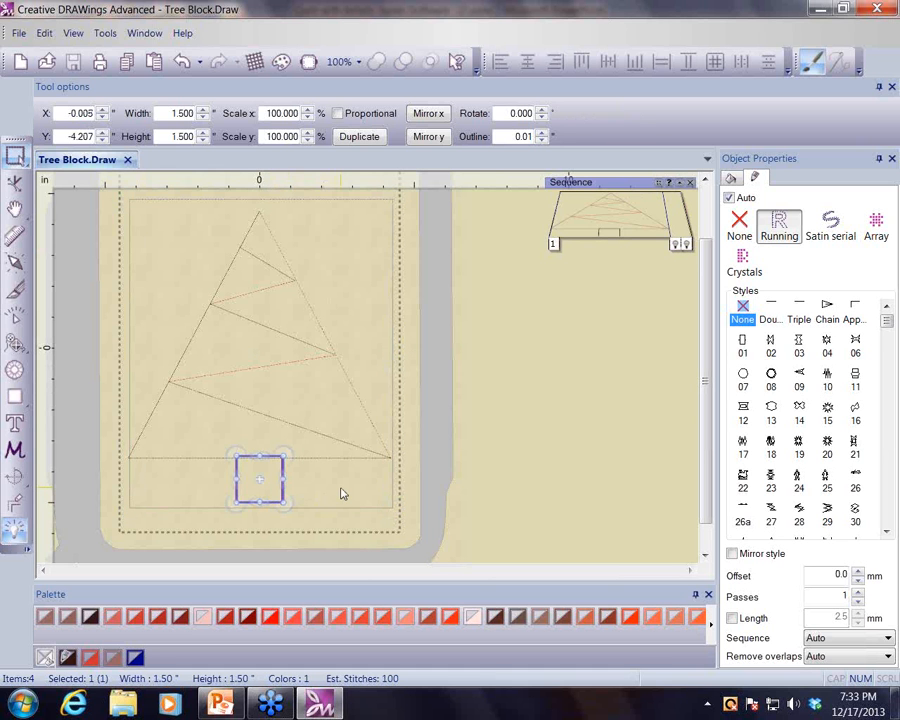
click(17, 510)
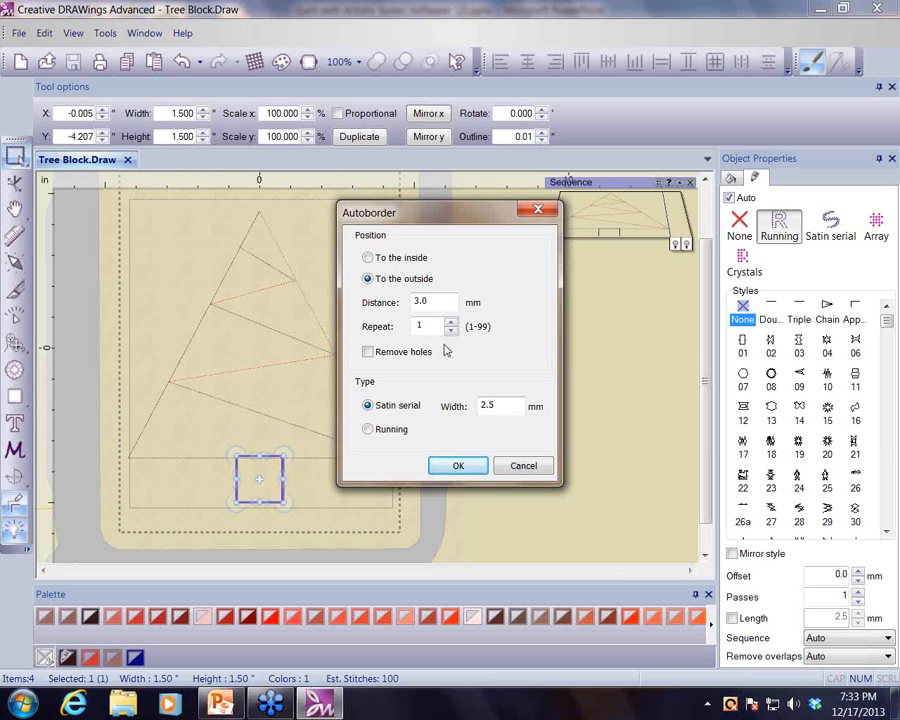
click(368, 258)
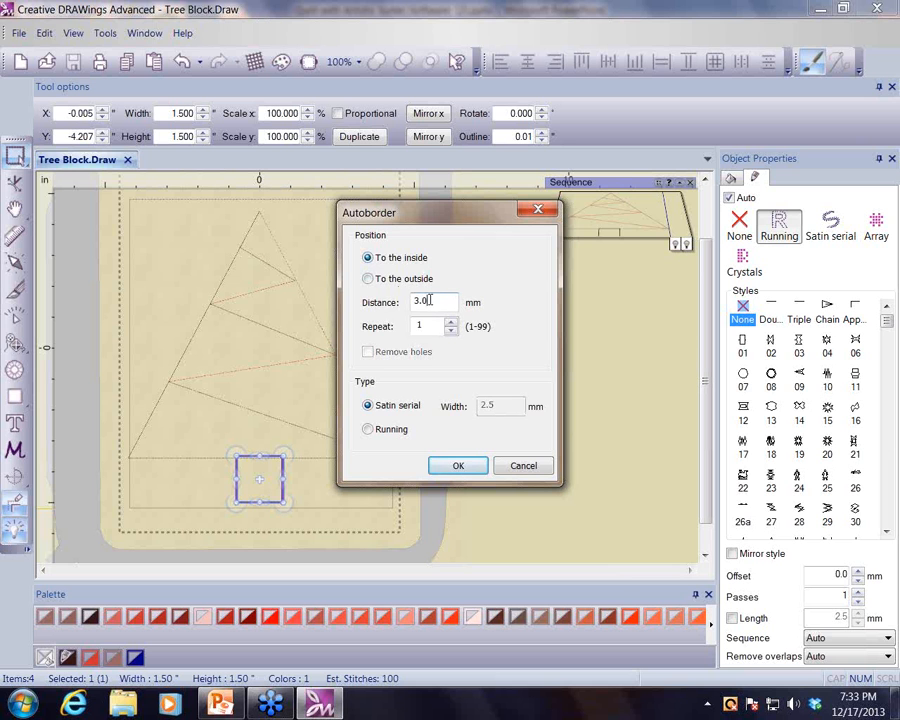
drag(427, 300, 398, 305)
text(.4)
click(367, 430)
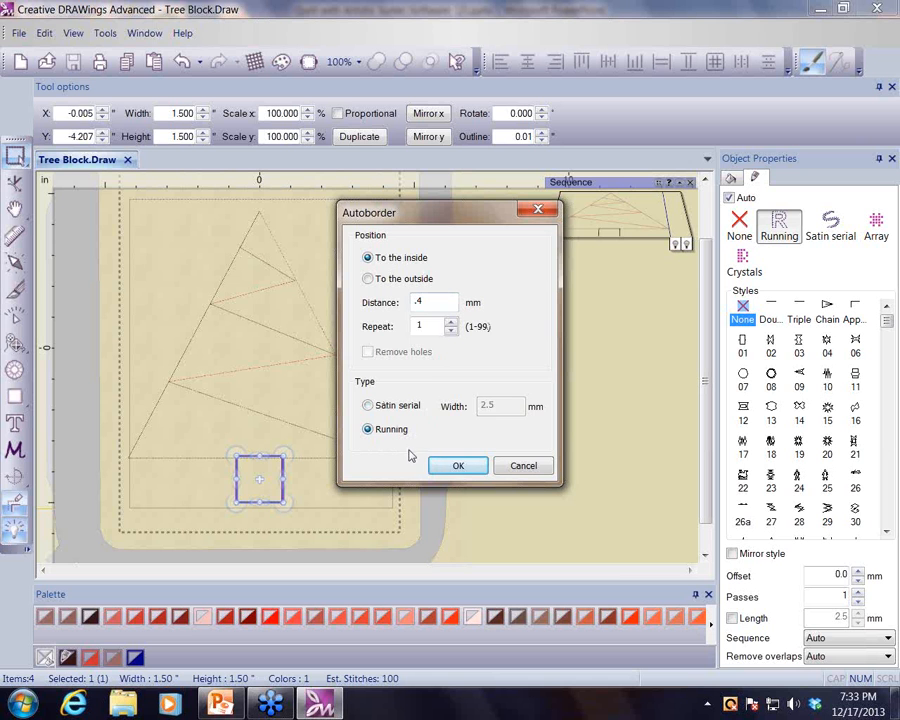
click(458, 467)
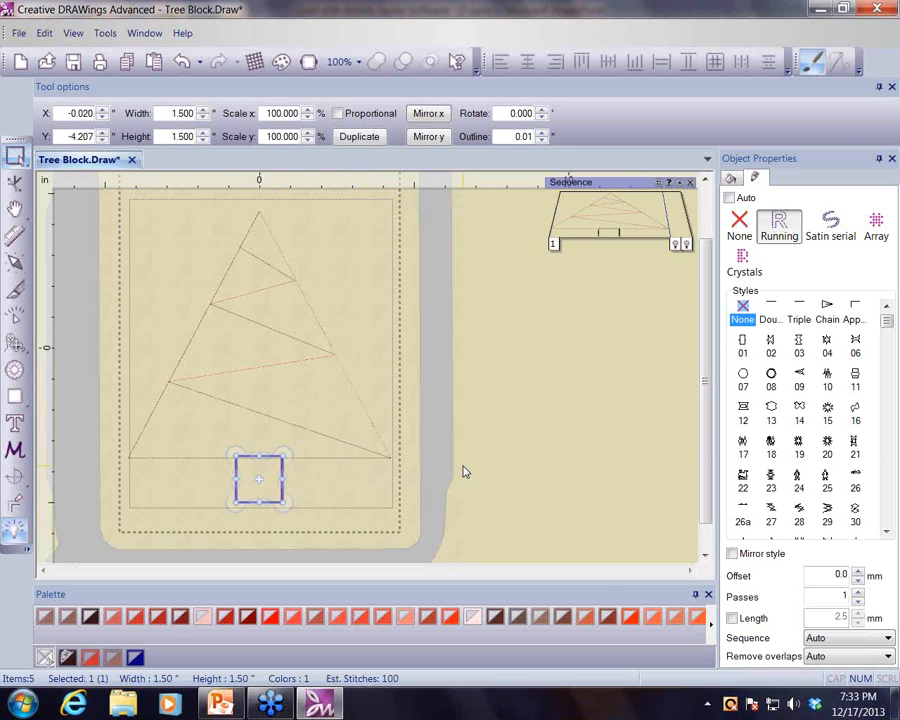
- Turn off auto-sequence and run the optimizer once with the Advanced technique
click(15, 532)
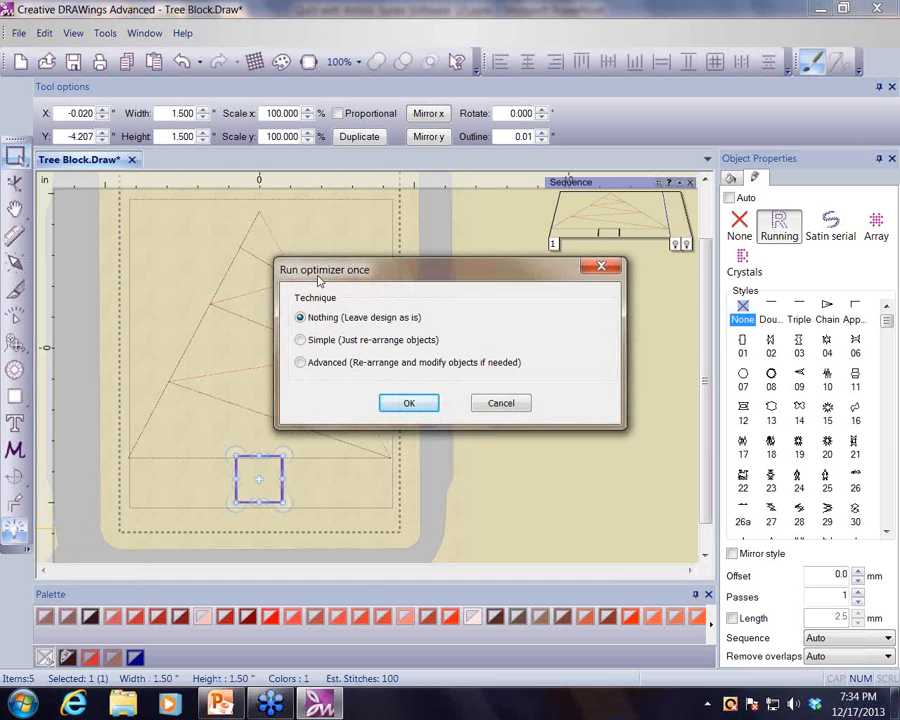
click(300, 363)
click(394, 405)
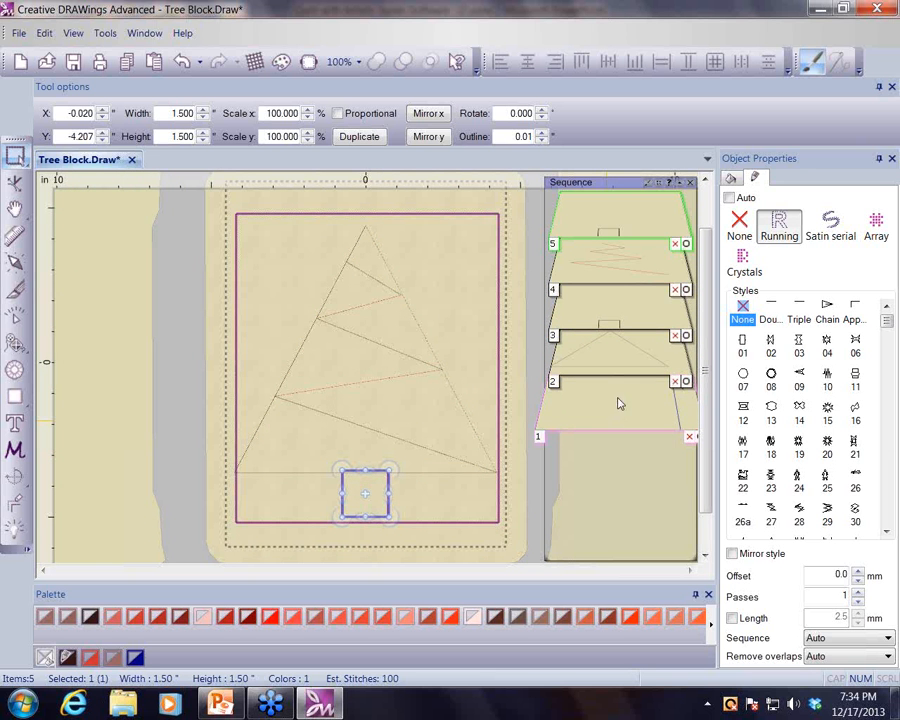
- Rearrange the stitching order of the design objects in the sequence list, ending with the trunk selected
scroll(619, 270, up, 3)
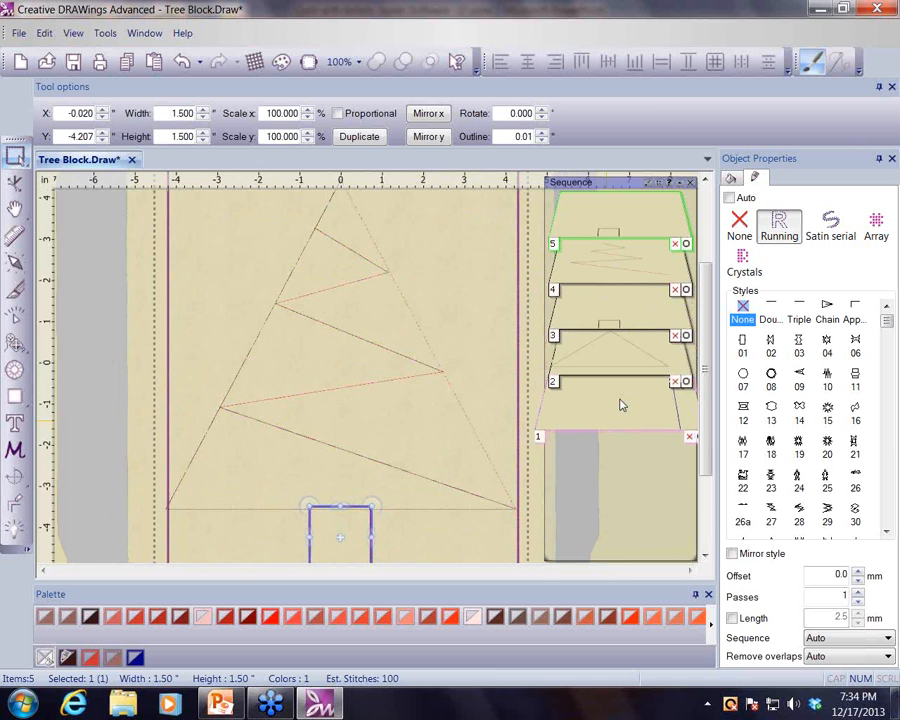
click(619, 400)
drag(620, 400, 615, 305)
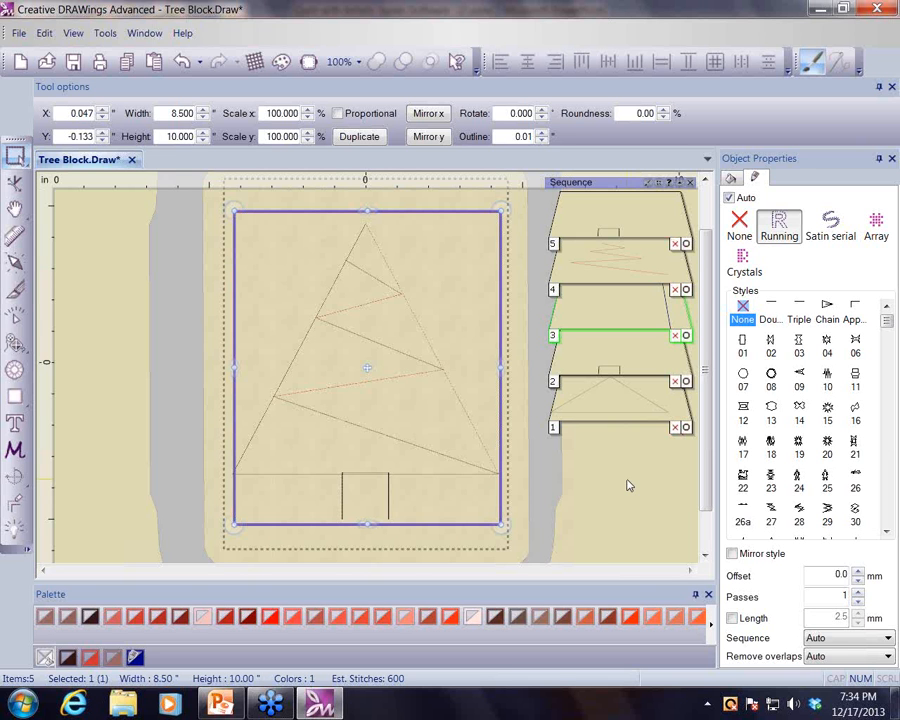
drag(624, 418, 630, 227)
drag(621, 386, 613, 360)
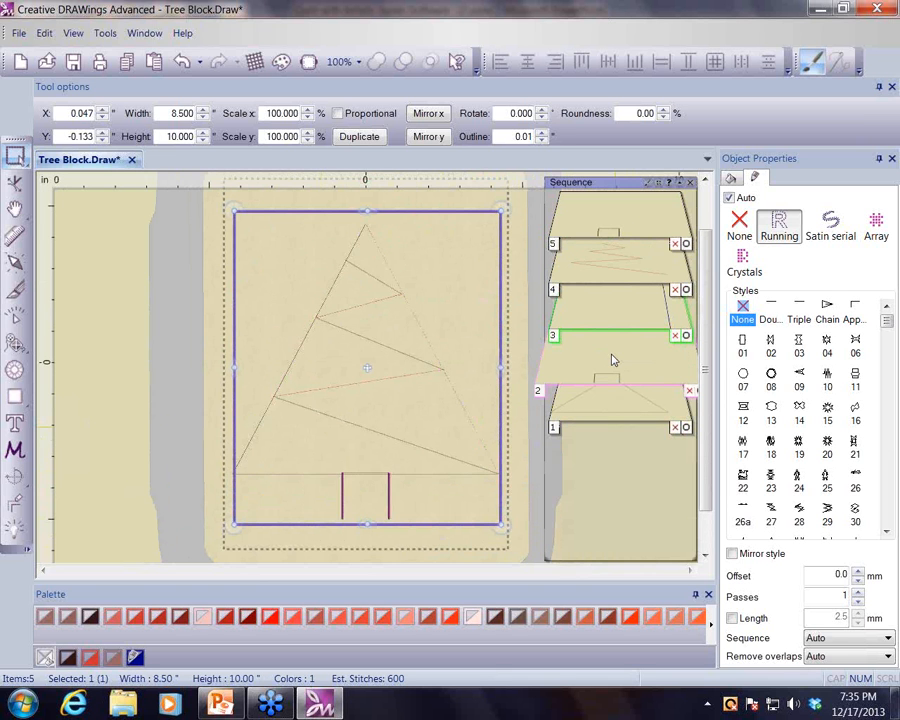
scroll(613, 360, up, 2)
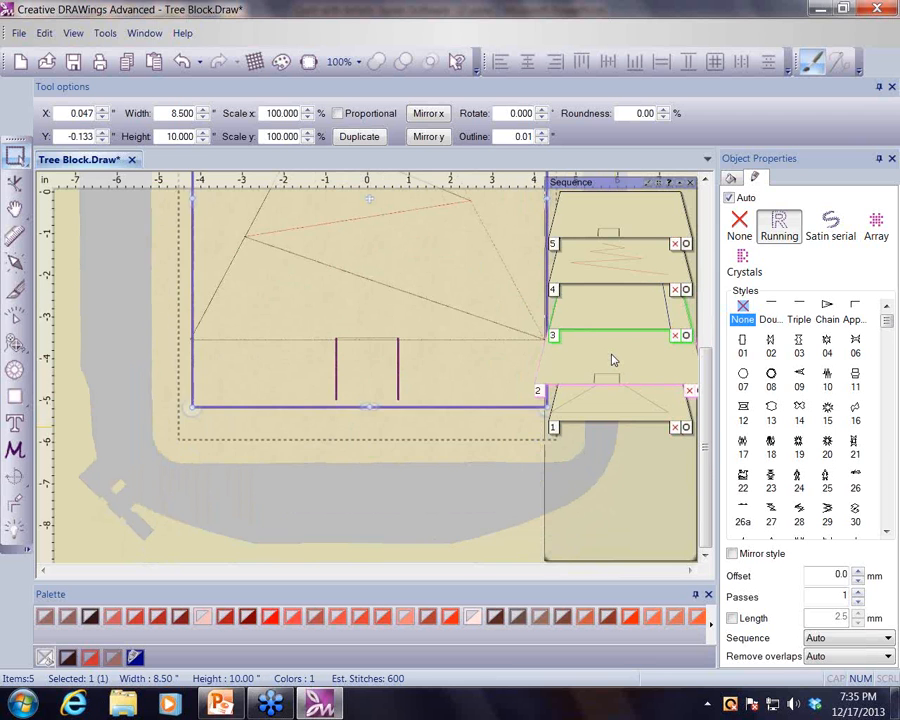
click(613, 360)
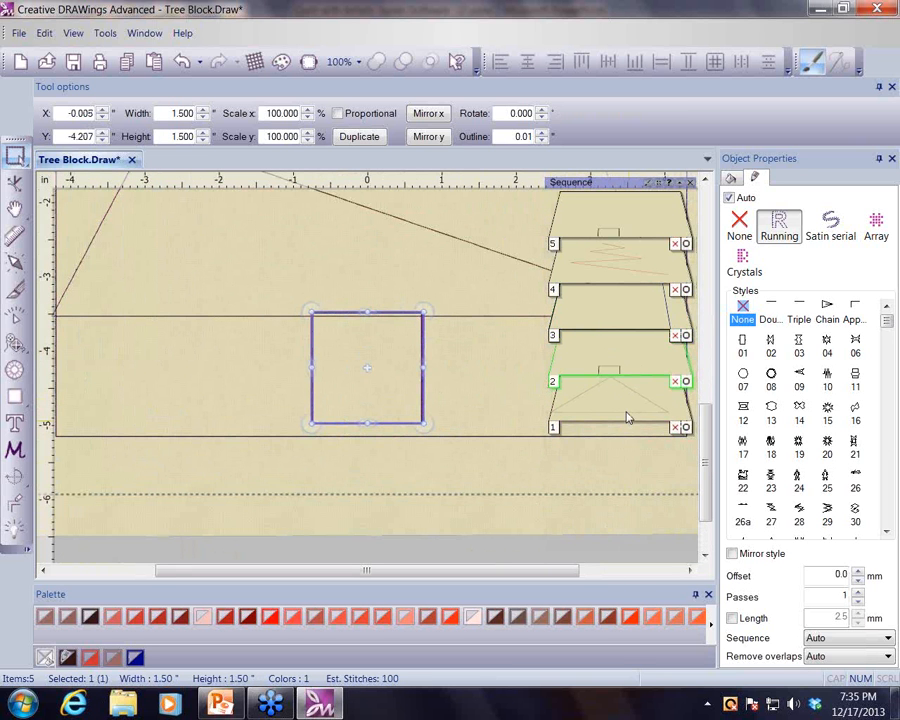
drag(627, 418, 631, 370)
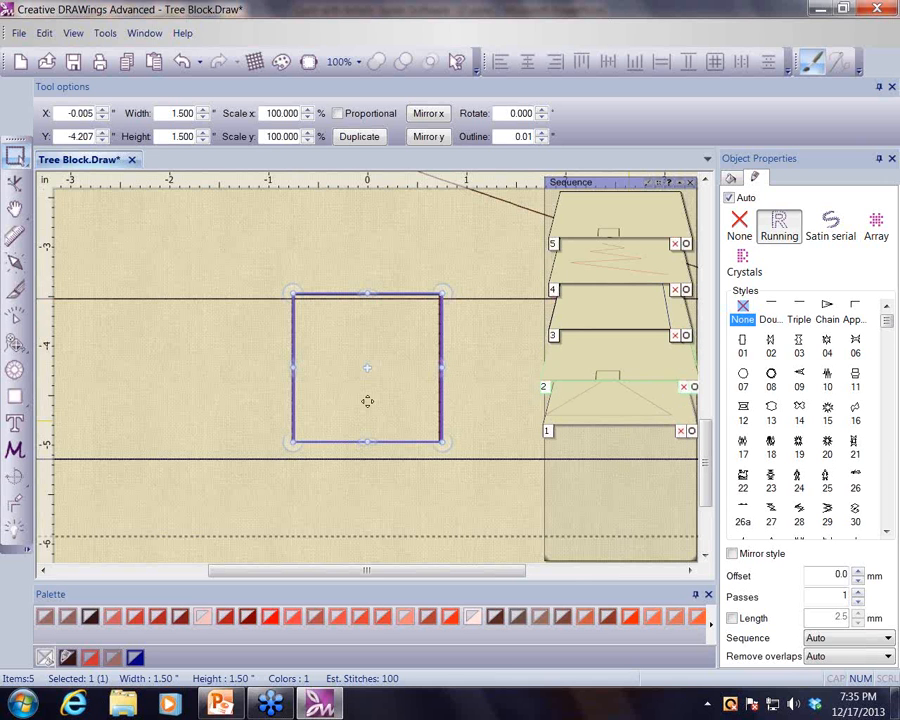
- Add an outside running-stitch autoborder to the trunk at a distance of .6 mm and recolor it from the palette
scroll(367, 401, down, 1)
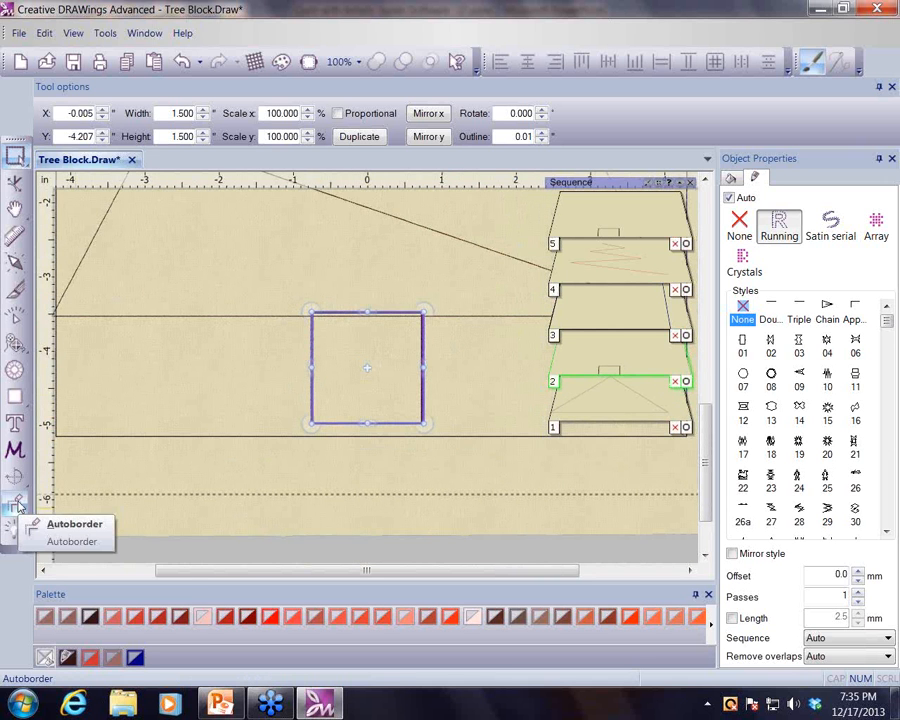
click(16, 505)
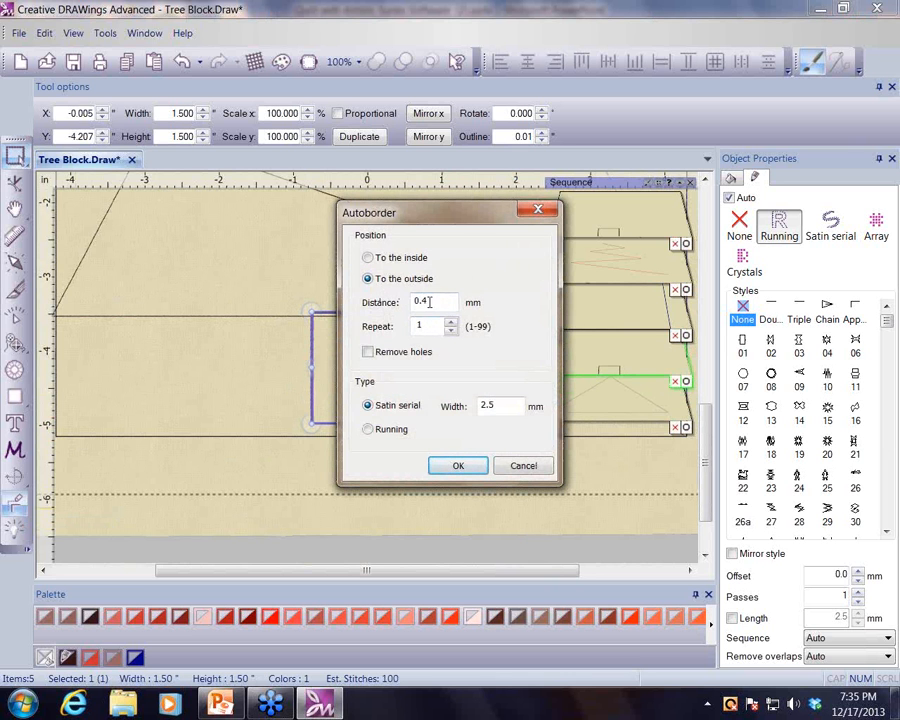
drag(426, 300, 405, 302)
text(-)
text(6)
click(368, 429)
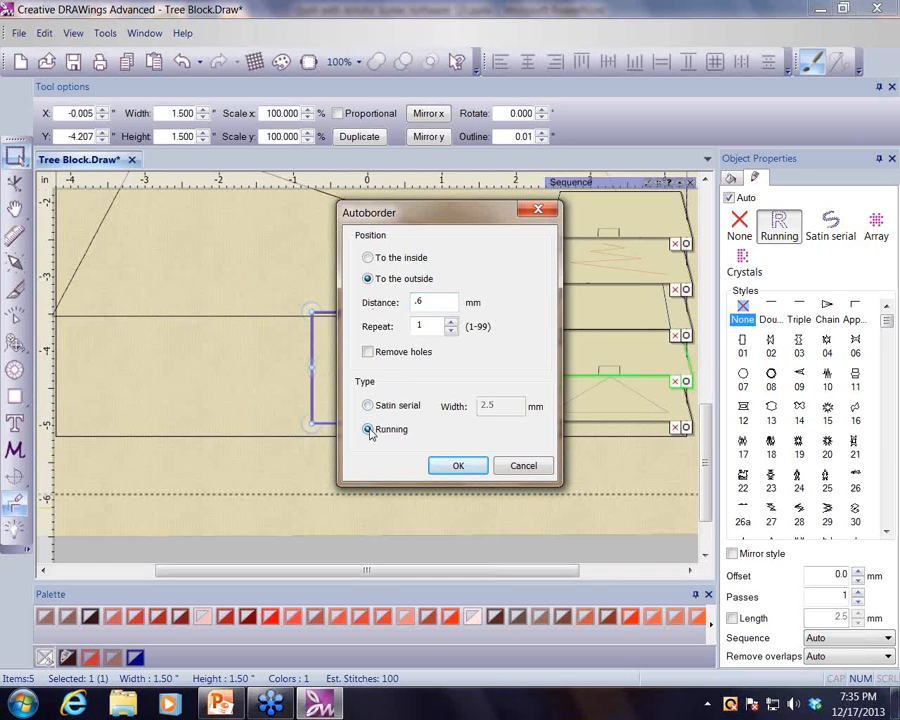
click(457, 467)
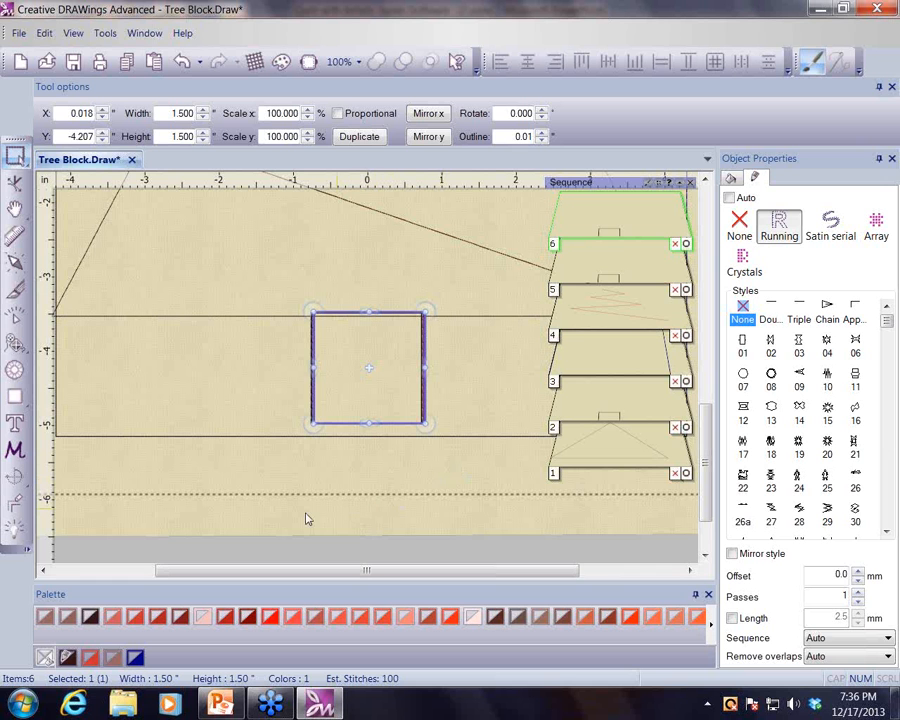
click(203, 619)
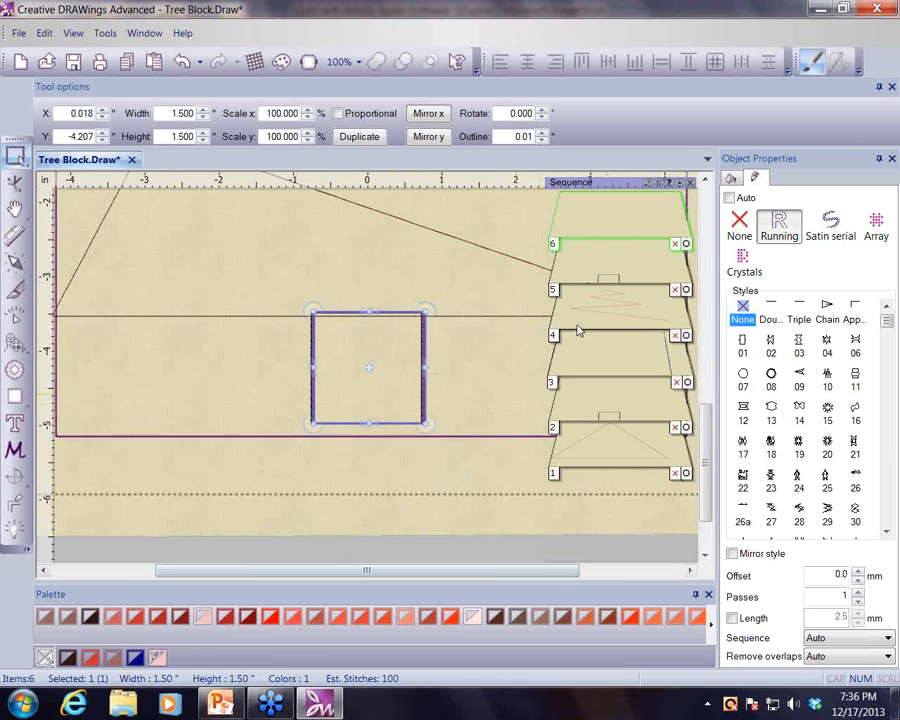
- Select an object in the sequence list and color it Falu red
drag(577, 324, 614, 268)
scroll(614, 268, up, 4)
click(614, 268)
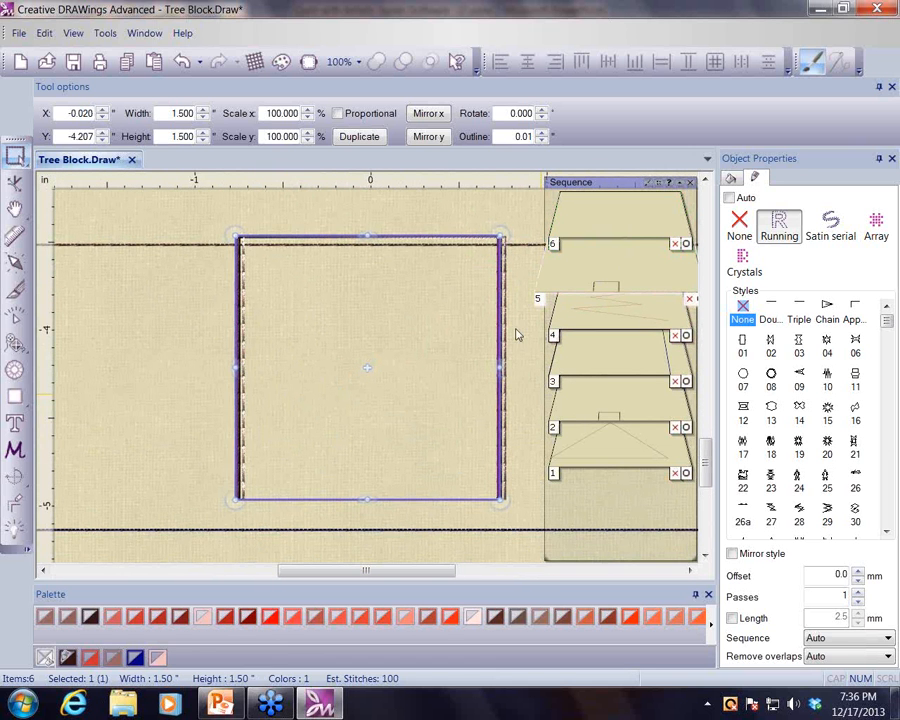
click(181, 621)
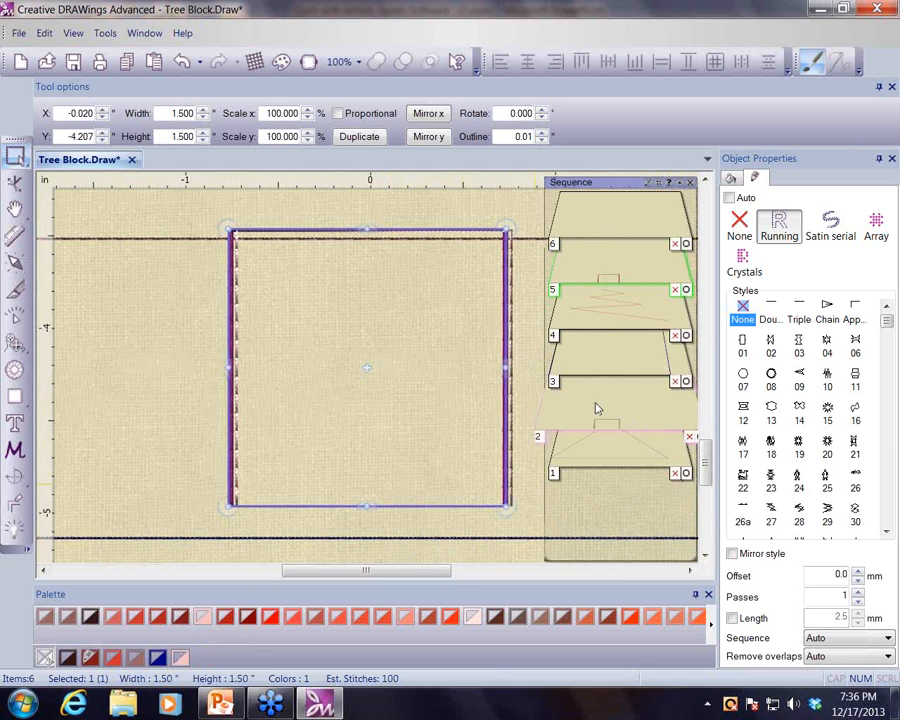
- Select the trunk and add an outside satin serial autoborder at a distance of 0 mm
click(631, 410)
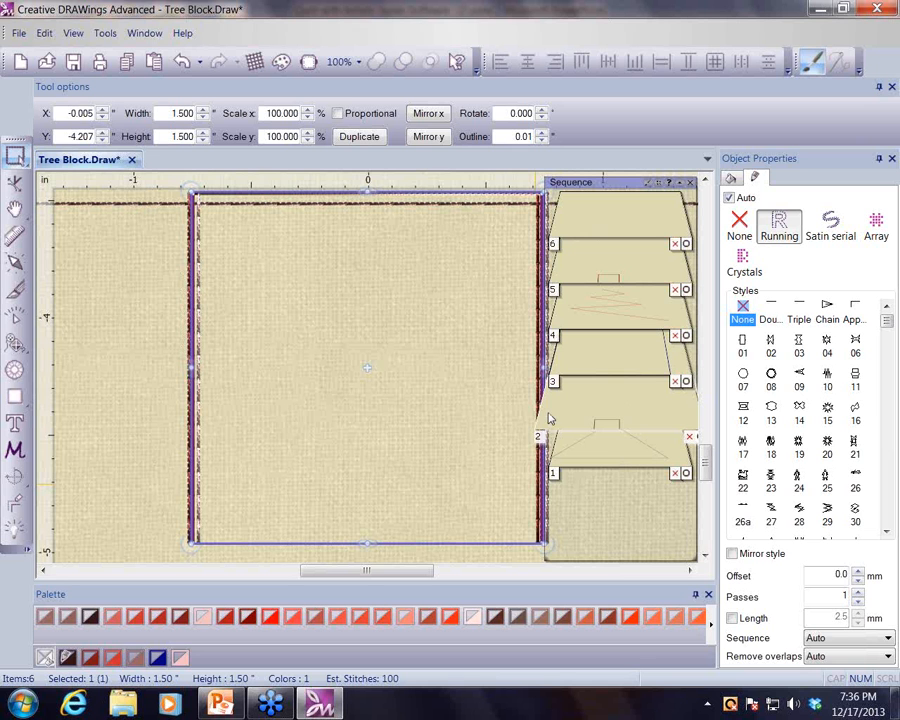
click(18, 505)
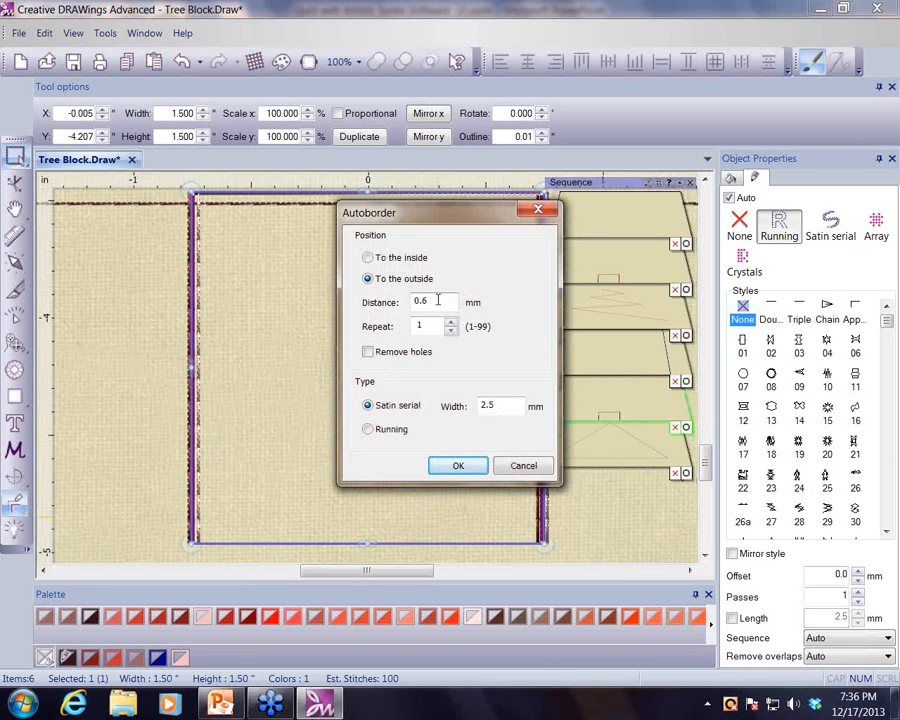
drag(437, 300, 411, 300)
text(0)
click(462, 470)
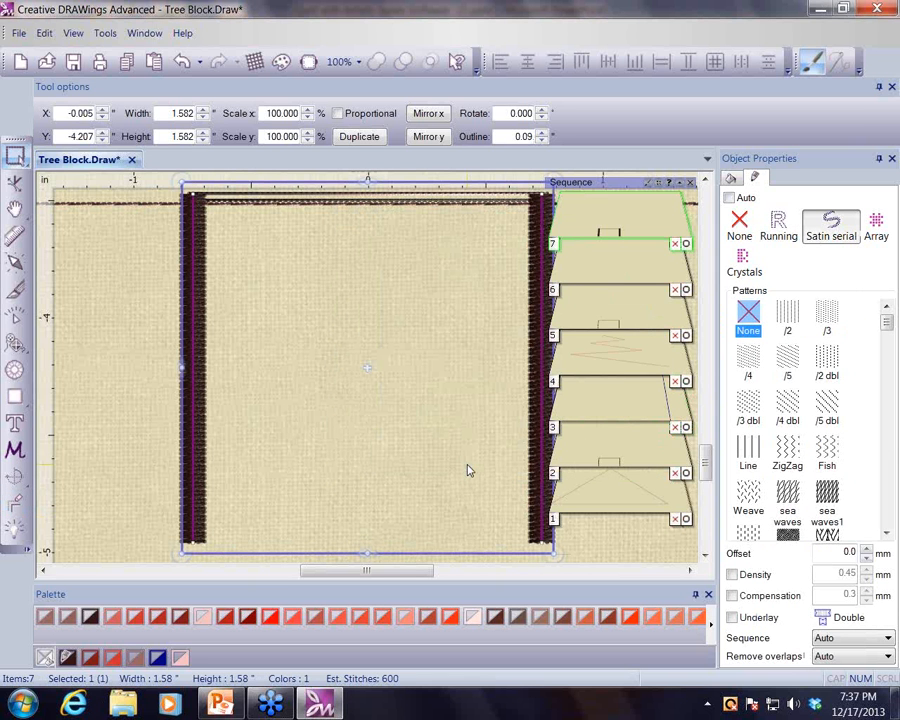
- Color the new satin border bright red
click(270, 616)
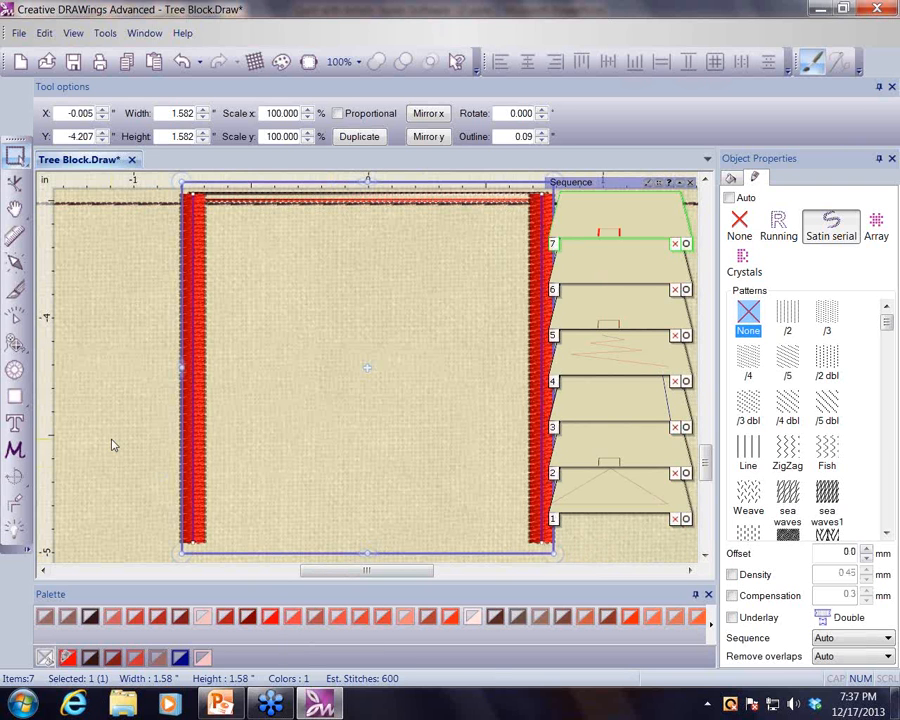
scroll(113, 445, down, 2)
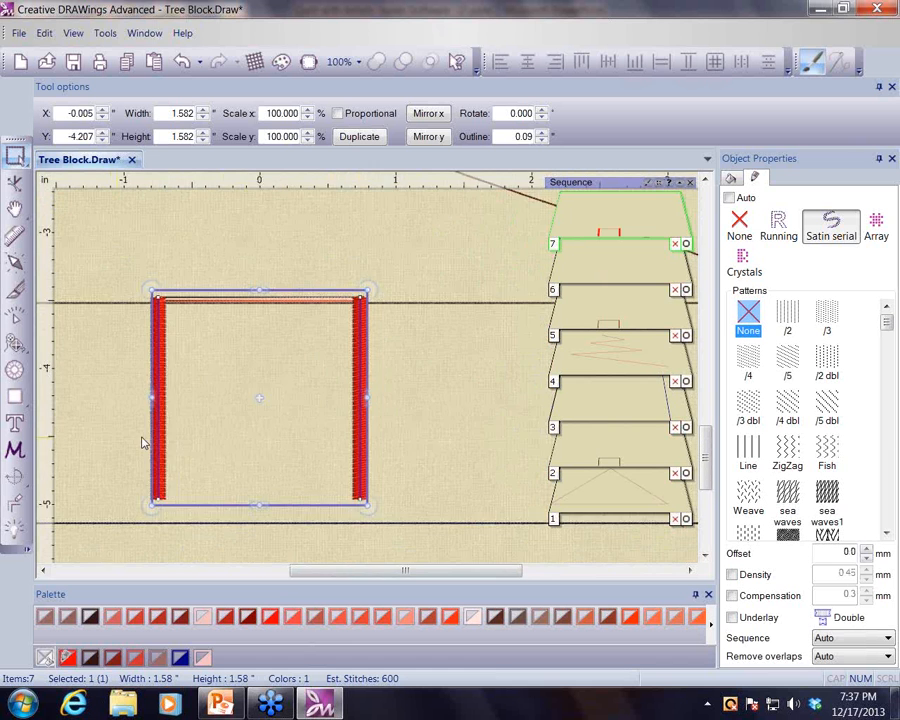
scroll(426, 482, down, 2)
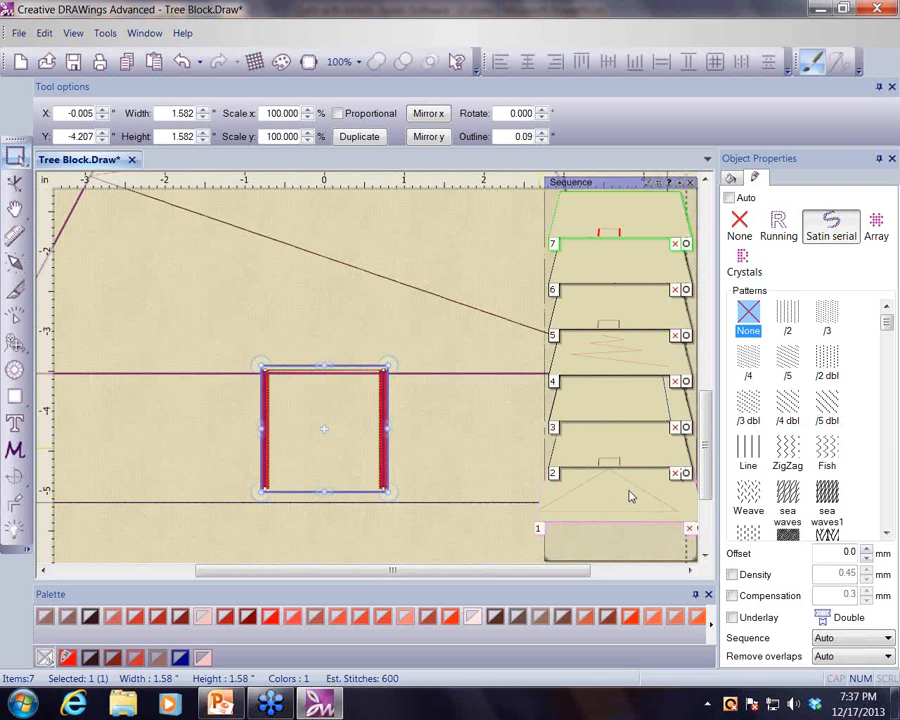
- Select the tree triangle, add an outside satin serial autoborder at 0 mm distance and 2.5 mm width, and recolor it from the palette
scroll(631, 496, down, 3)
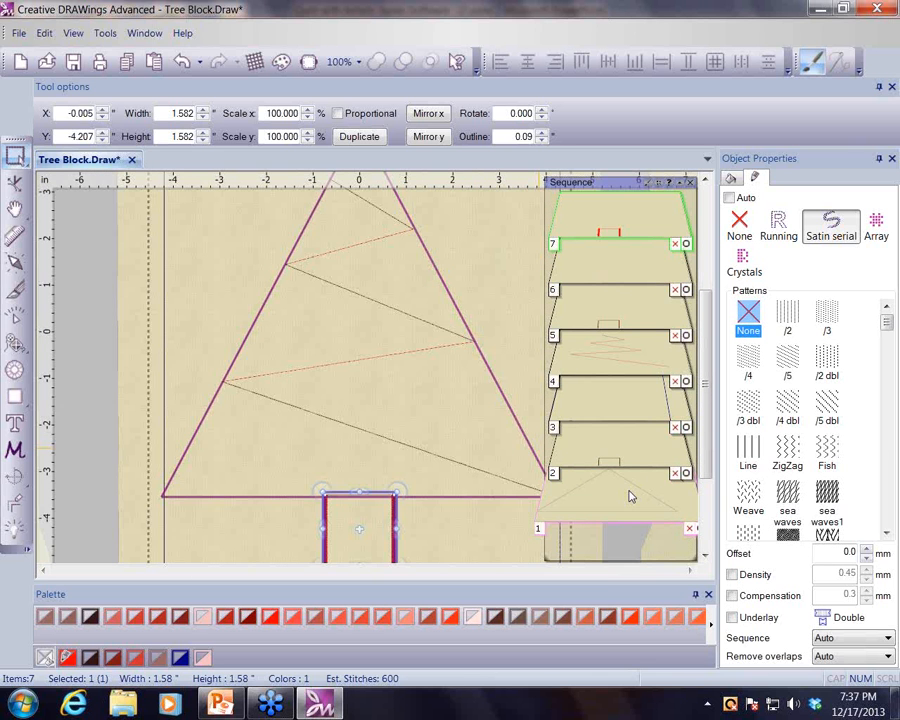
scroll(631, 496, down, 2)
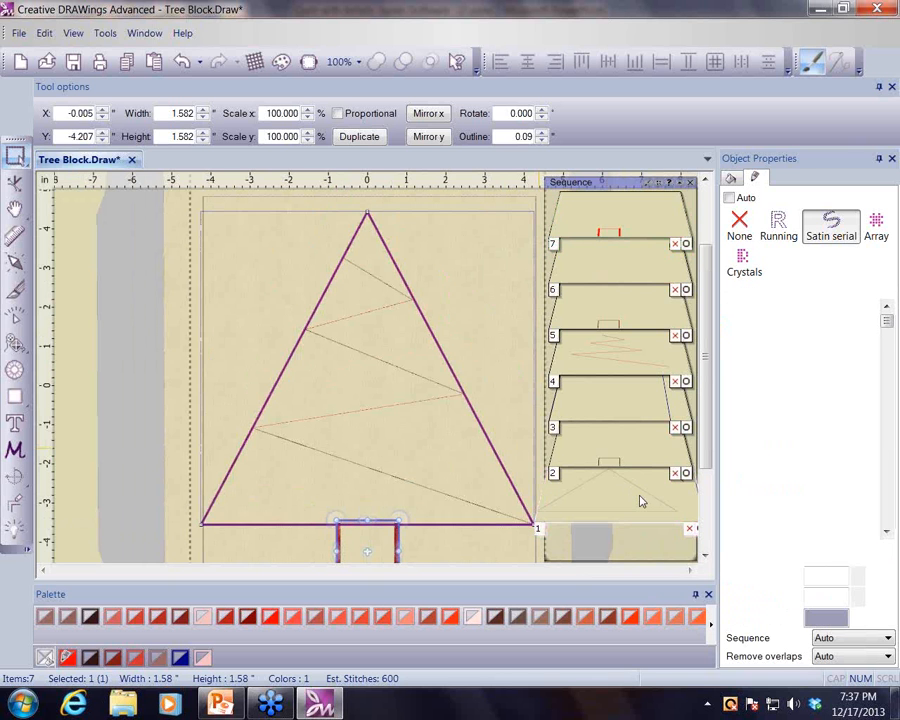
click(639, 500)
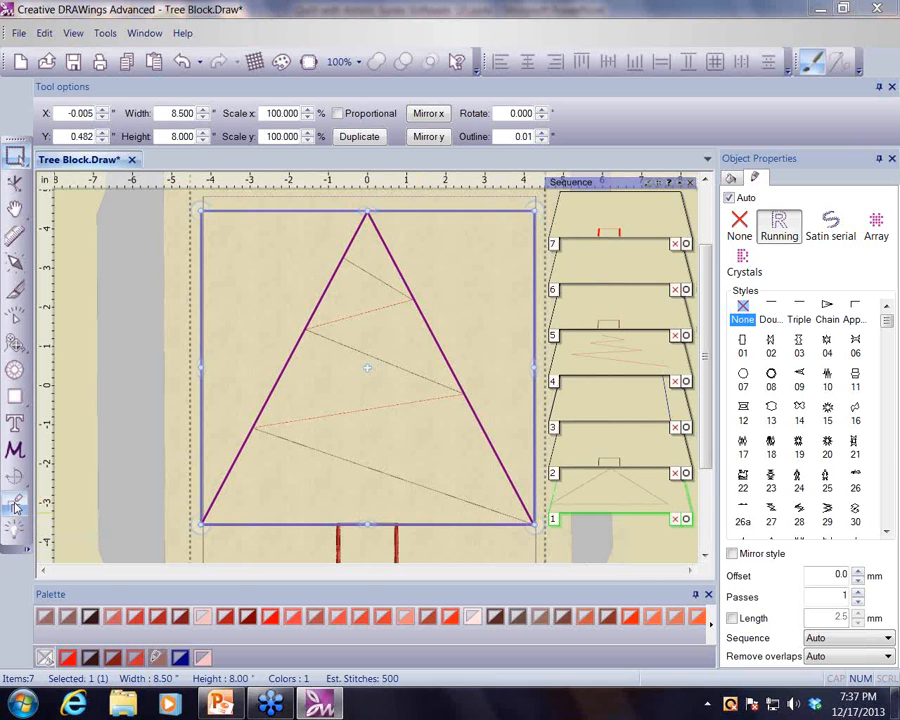
click(15, 508)
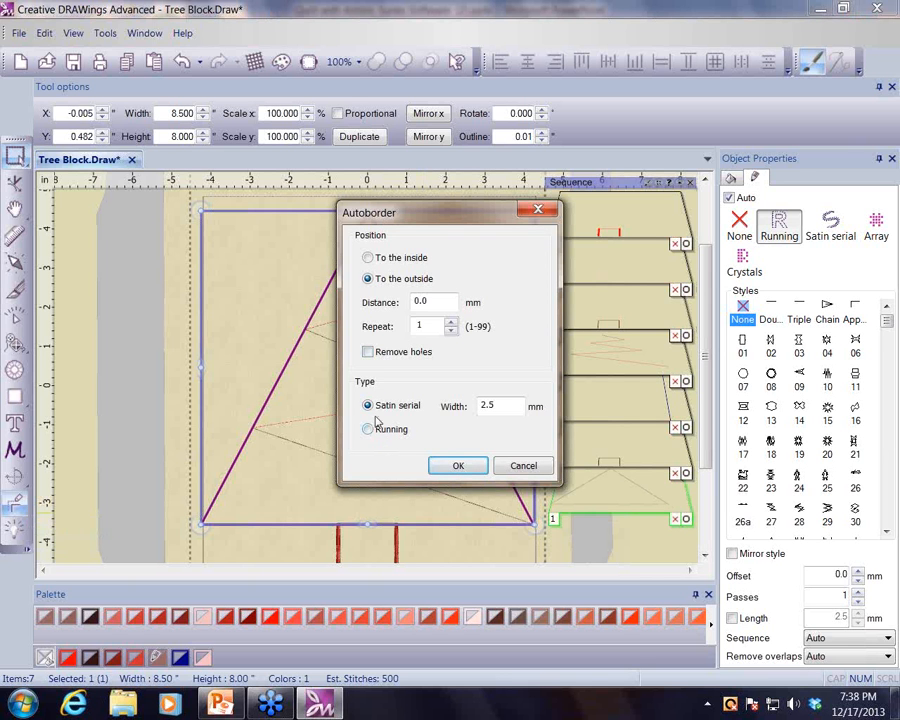
click(476, 468)
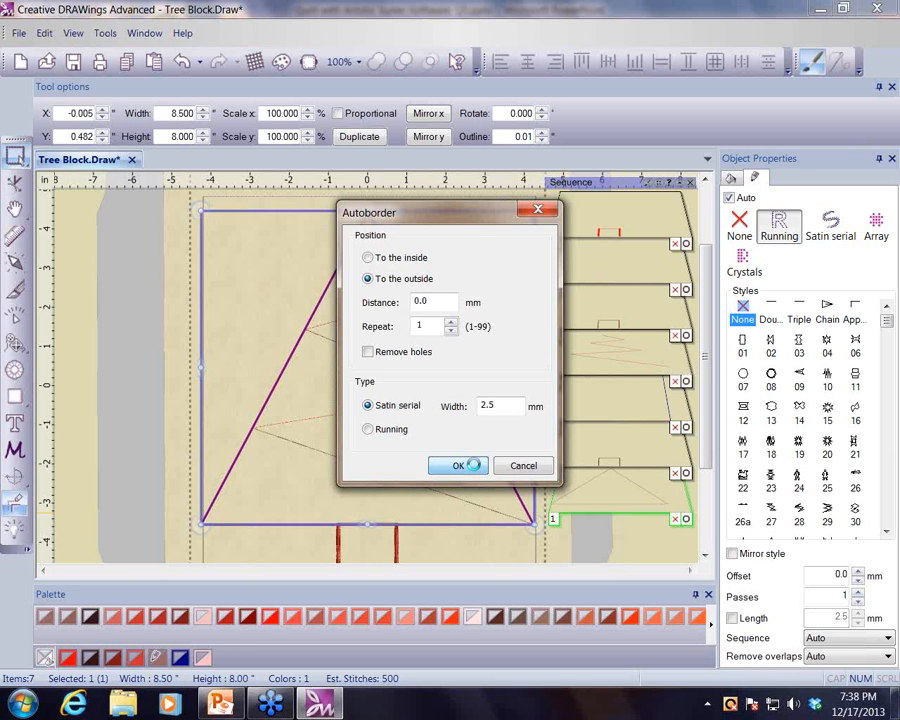
click(426, 617)
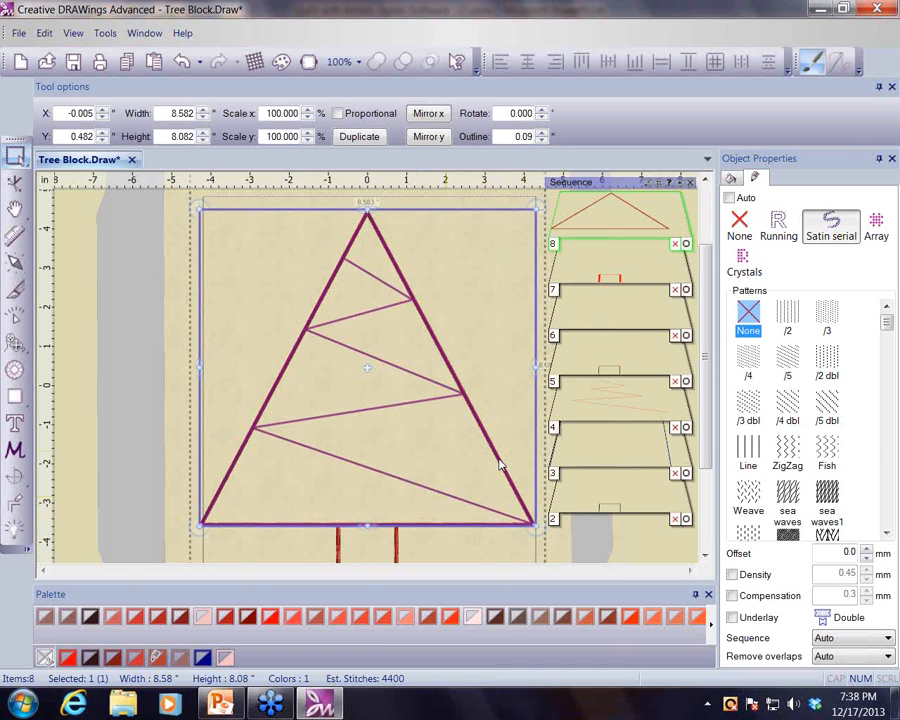
- Select the zigzag garland and apply running stitch style 157
click(632, 411)
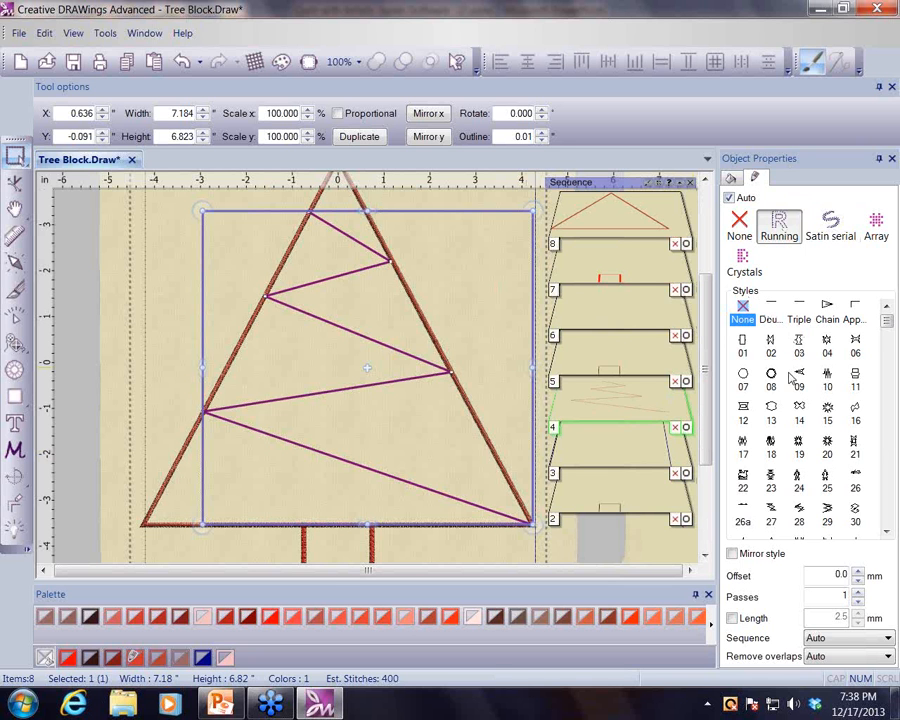
click(886, 533)
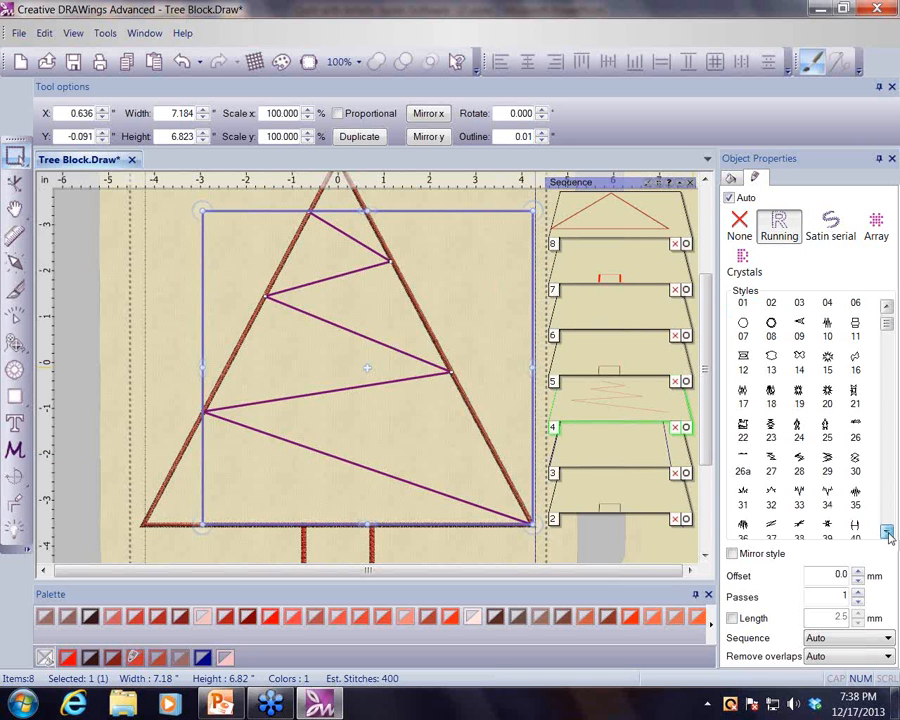
click(886, 533)
click(886, 533)
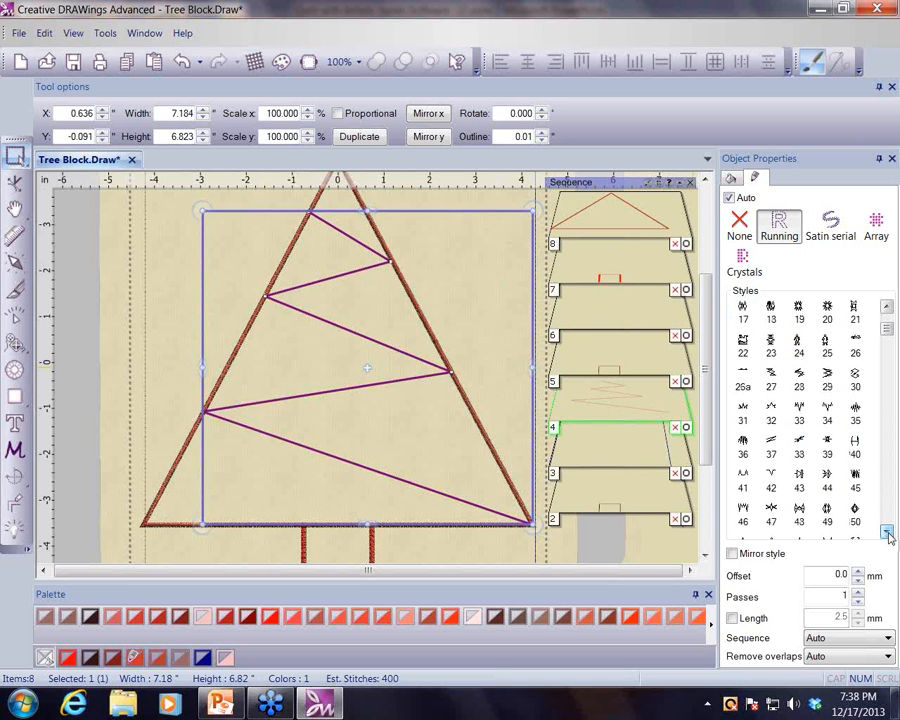
click(886, 533)
click(886, 533)
click(886, 533)
click(886, 533)
click(886, 533)
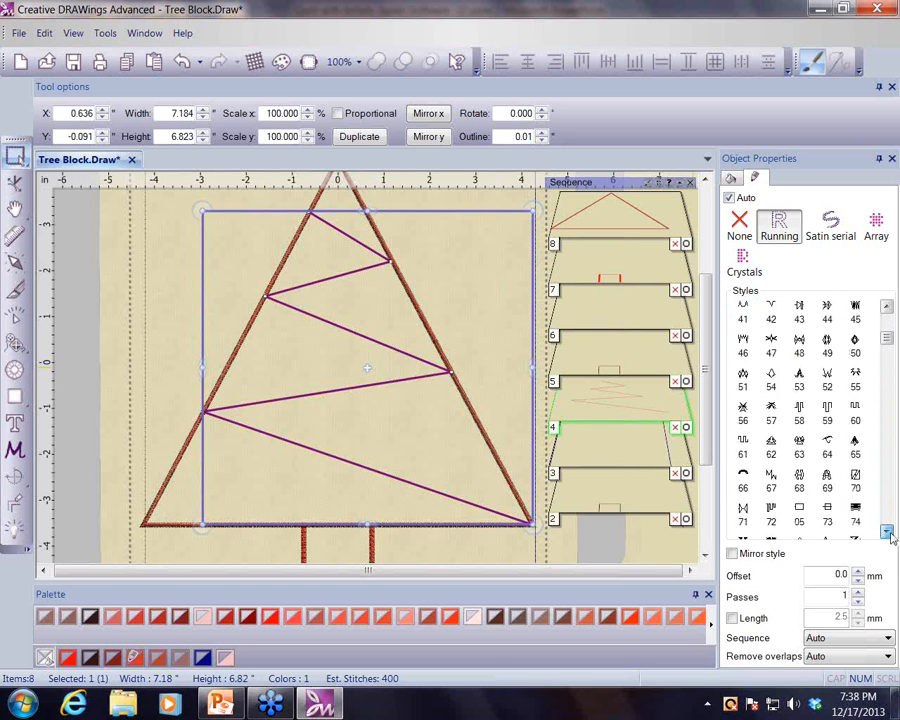
click(886, 533)
click(886, 533)
click(886, 533)
click(886, 533)
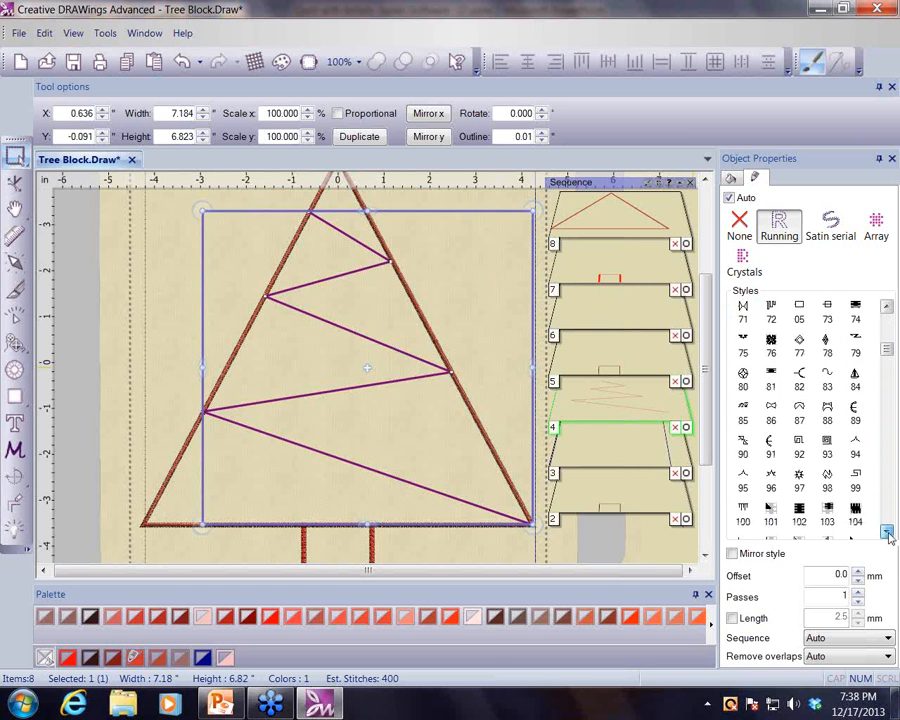
click(886, 533)
click(886, 533)
click(886, 533)
click(886, 533)
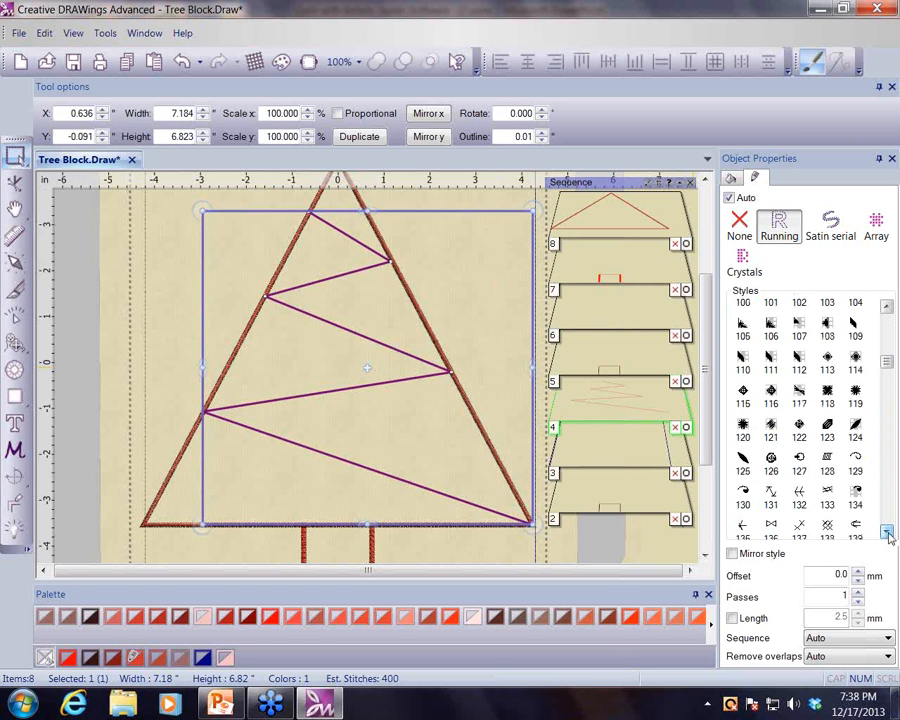
click(886, 533)
click(886, 533)
click(886, 533)
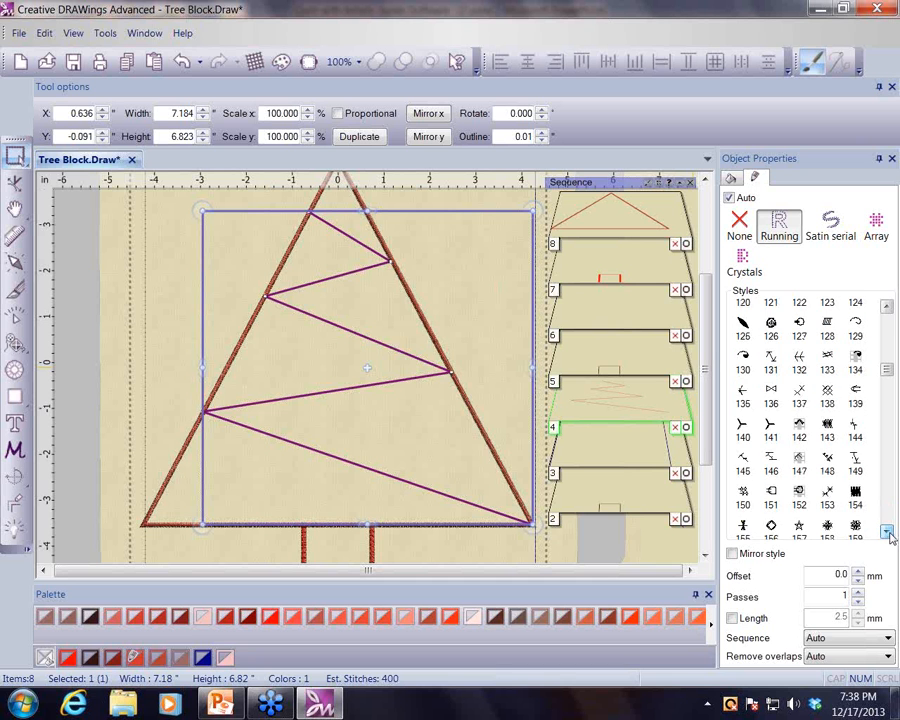
click(886, 533)
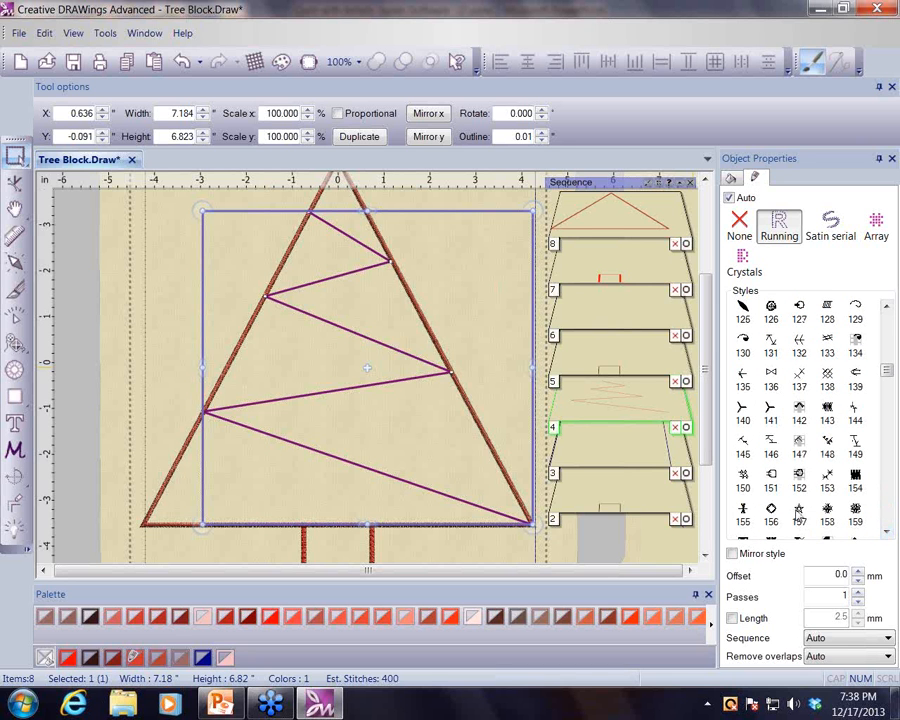
click(799, 511)
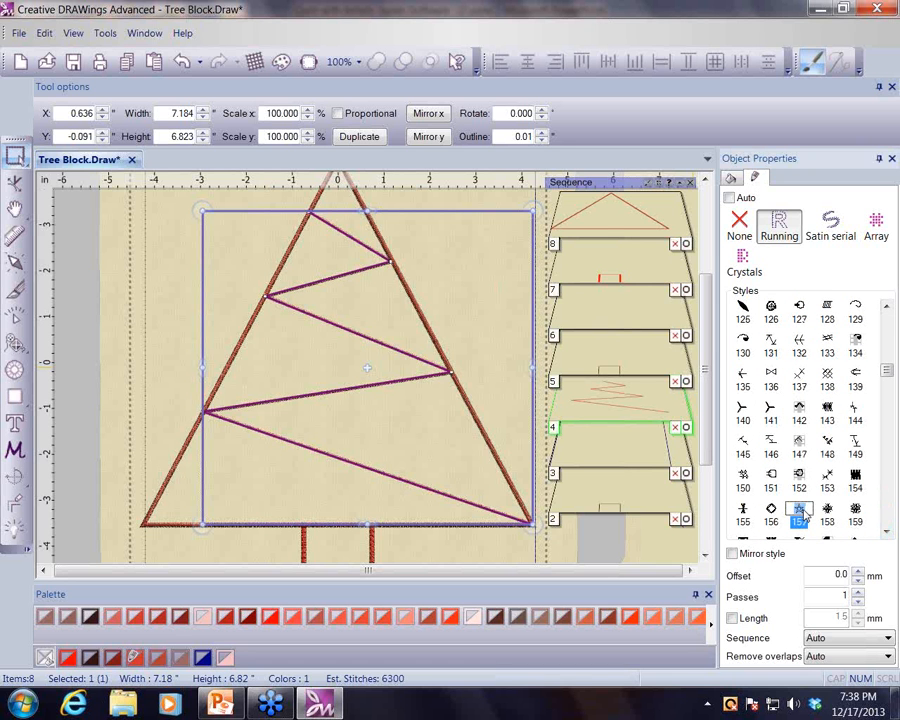
- Enable the garland style's Length option and set it to 6 mm
click(733, 619)
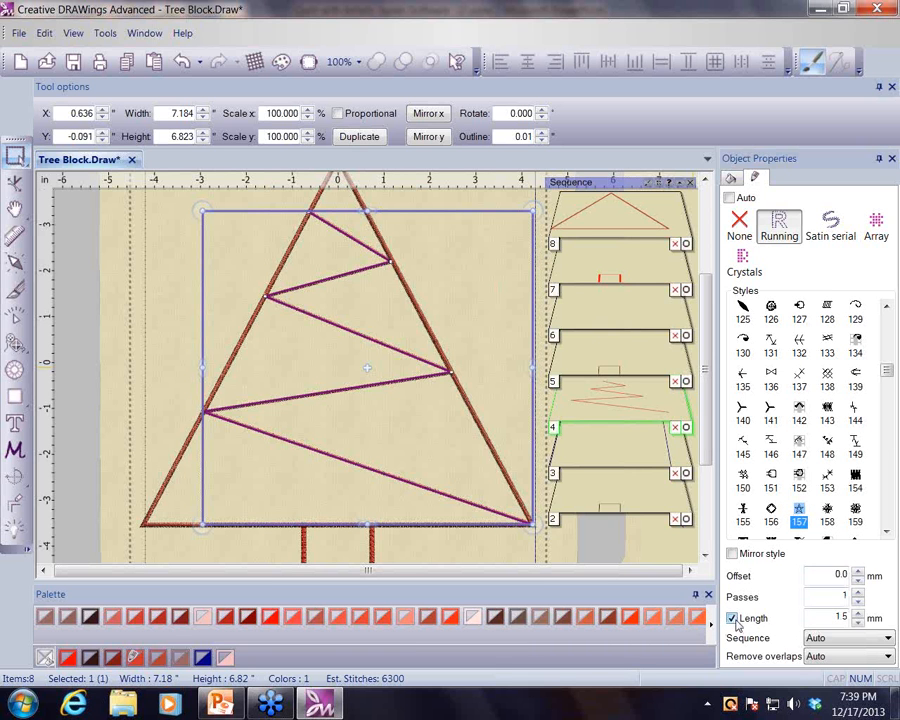
double_click(836, 617)
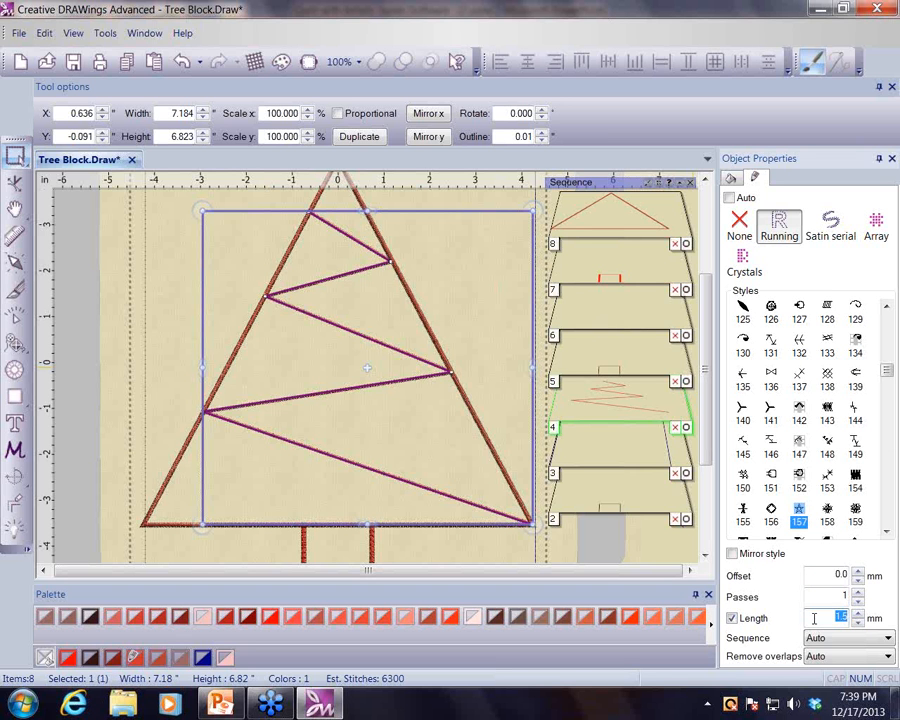
text(6)
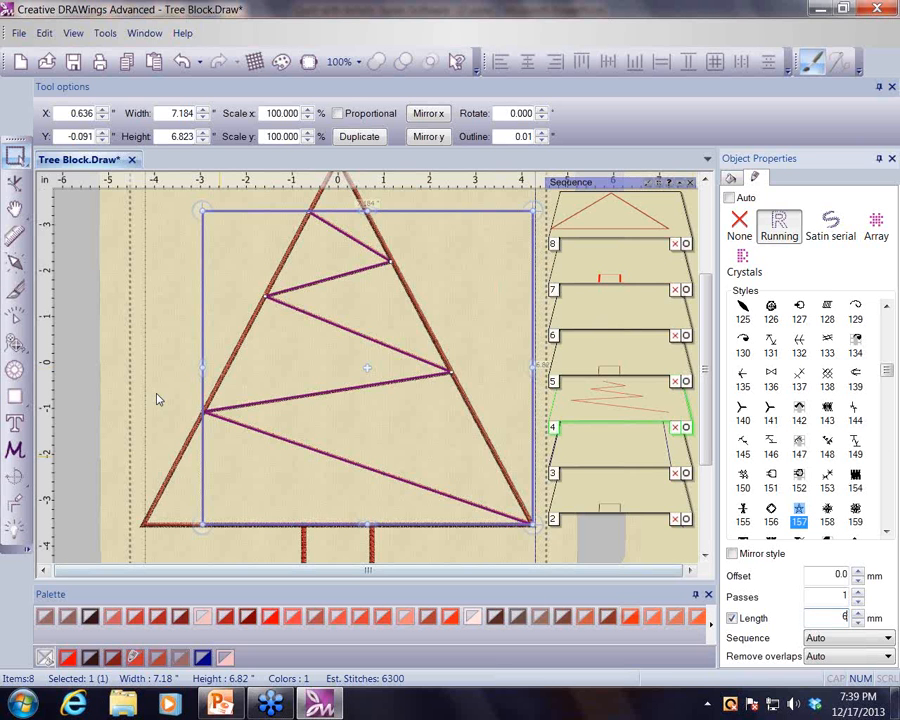
key(Return)
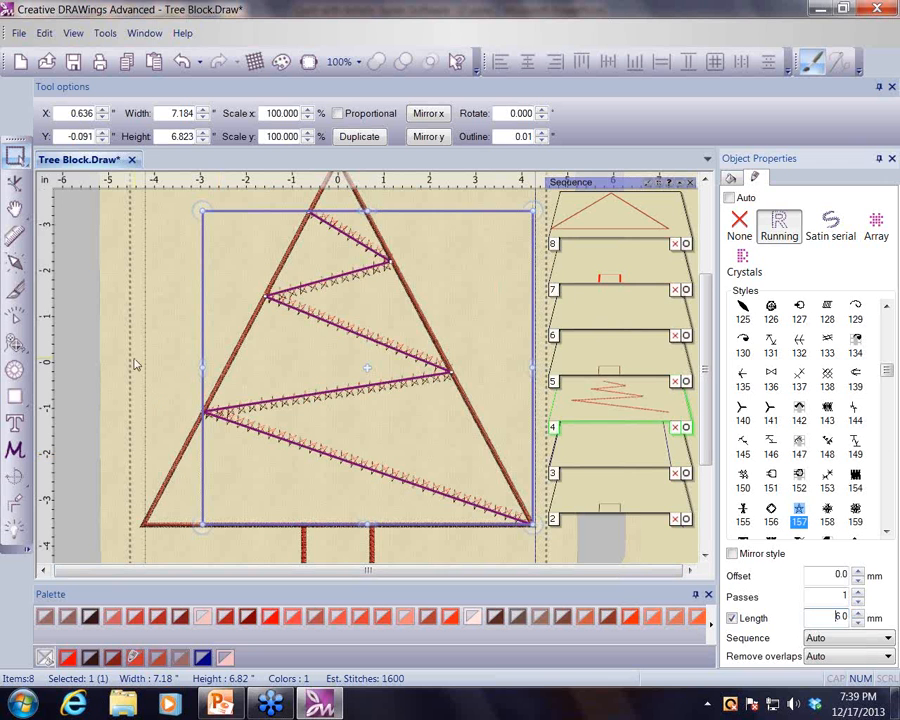
- Zoom in and inspect the new star-style garland stitches along the tree
scroll(422, 435, up, 1)
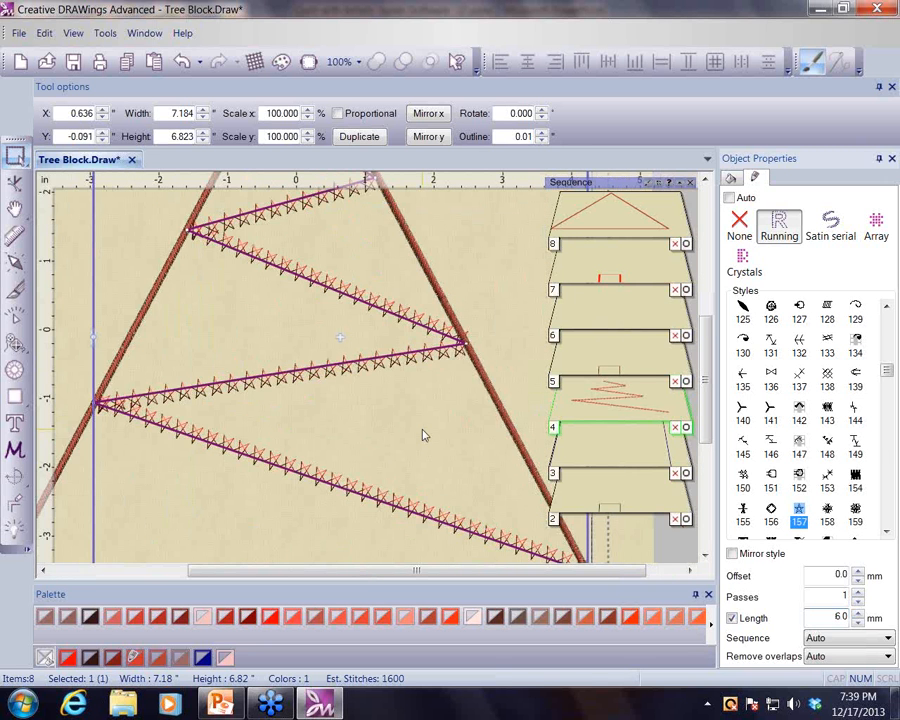
scroll(422, 435, up, 1)
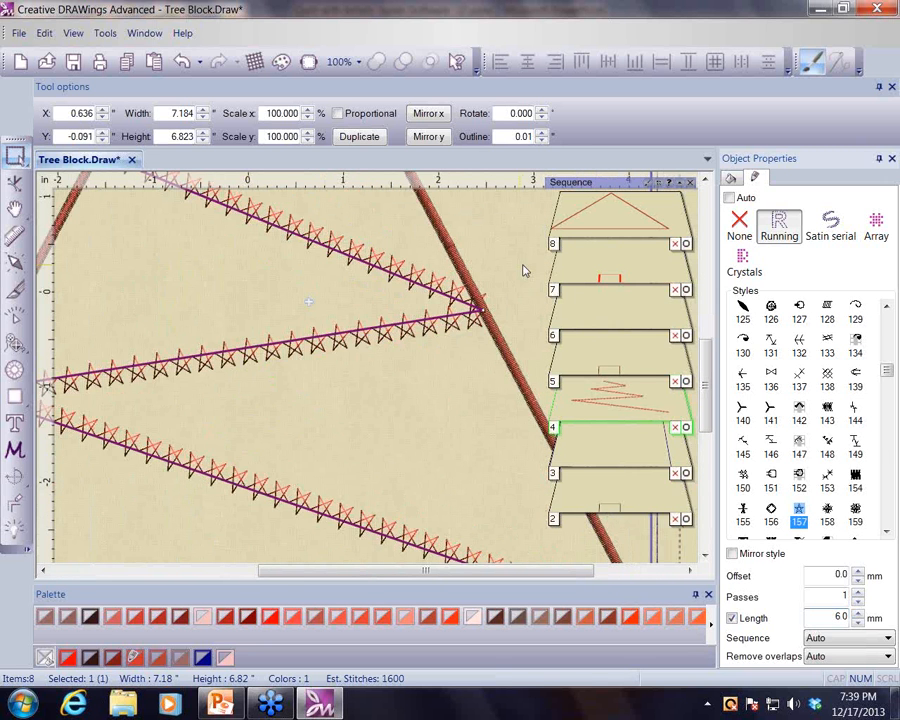
scroll(525, 271, down, 1)
scroll(530, 275, down, 1)
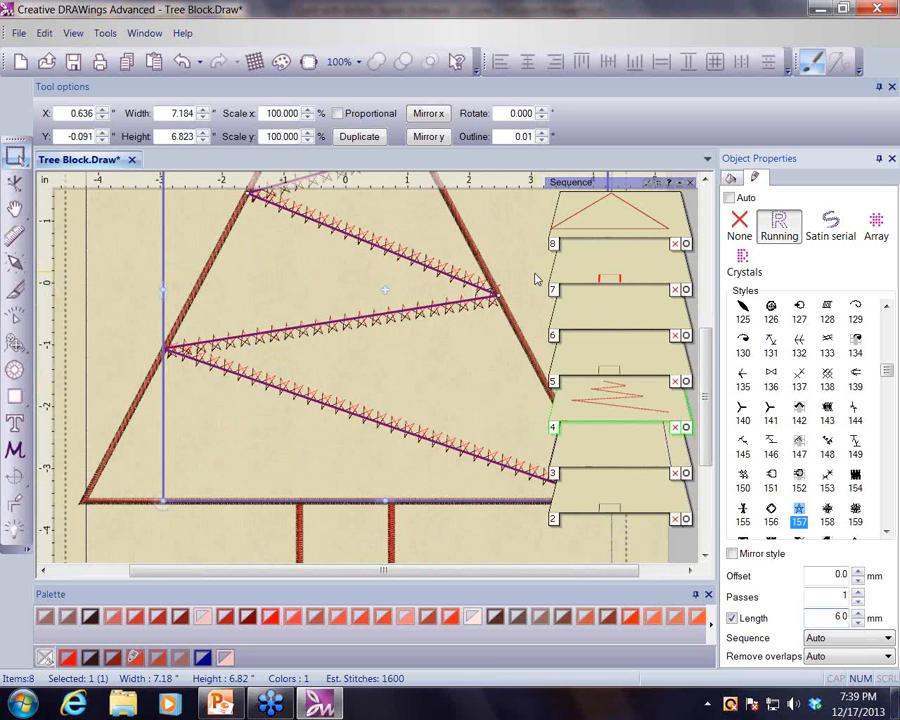
scroll(536, 279, down, 1)
drag(706, 426, 706, 364)
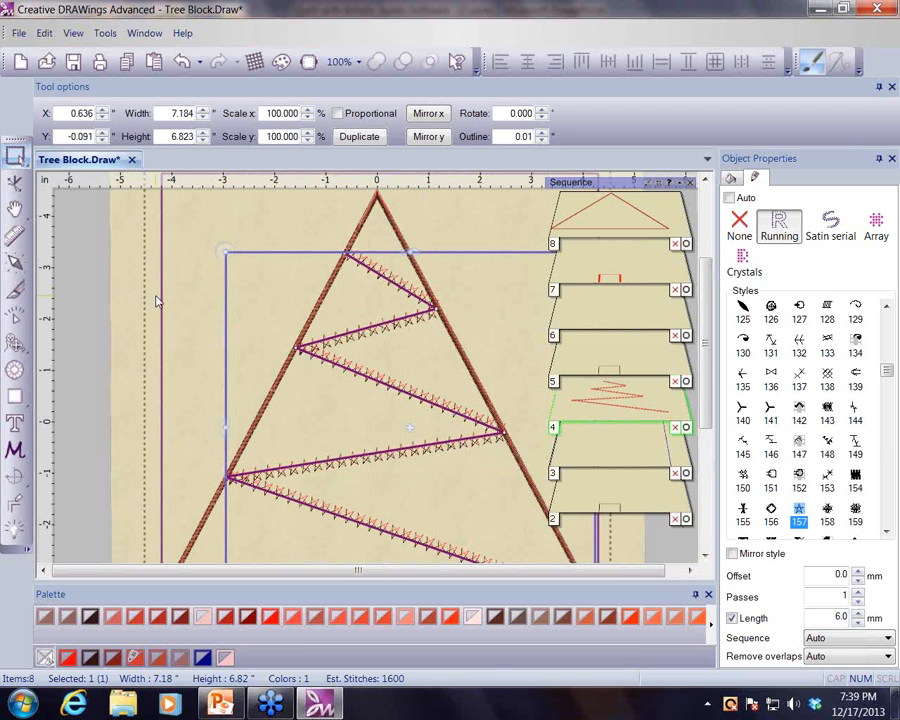
- Draw a star about 1.3 inches wide in the upper-left corner and set its number of rays to 5
scroll(157, 301, down, 1)
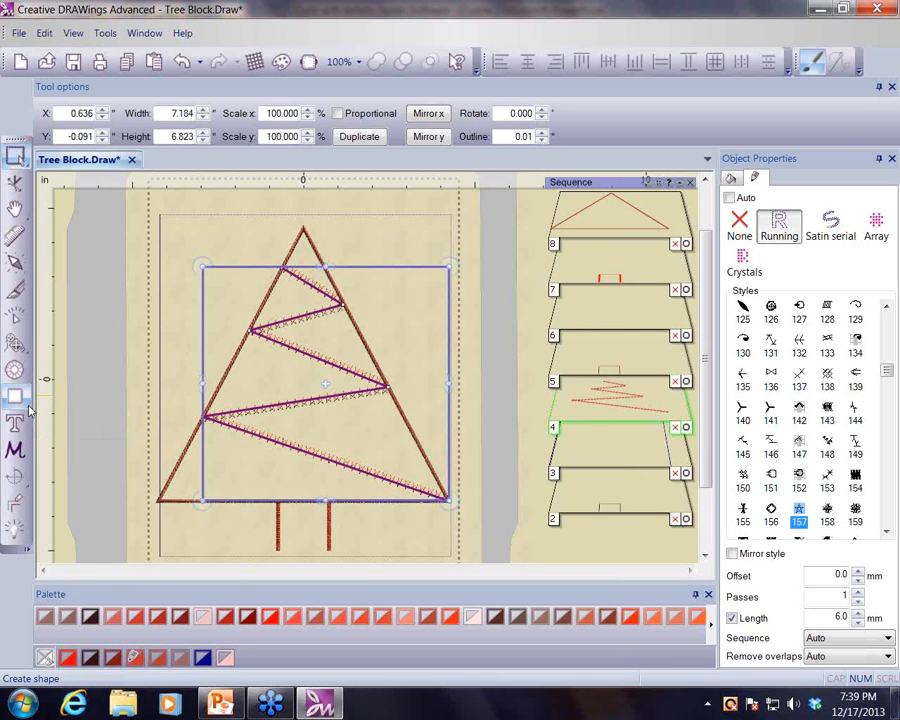
click(29, 409)
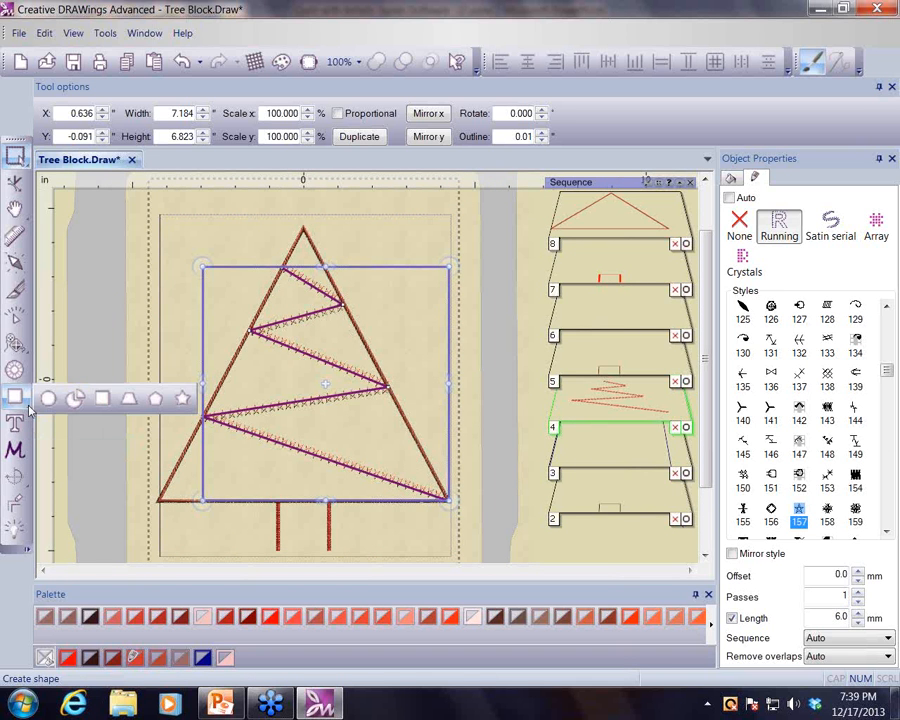
click(183, 401)
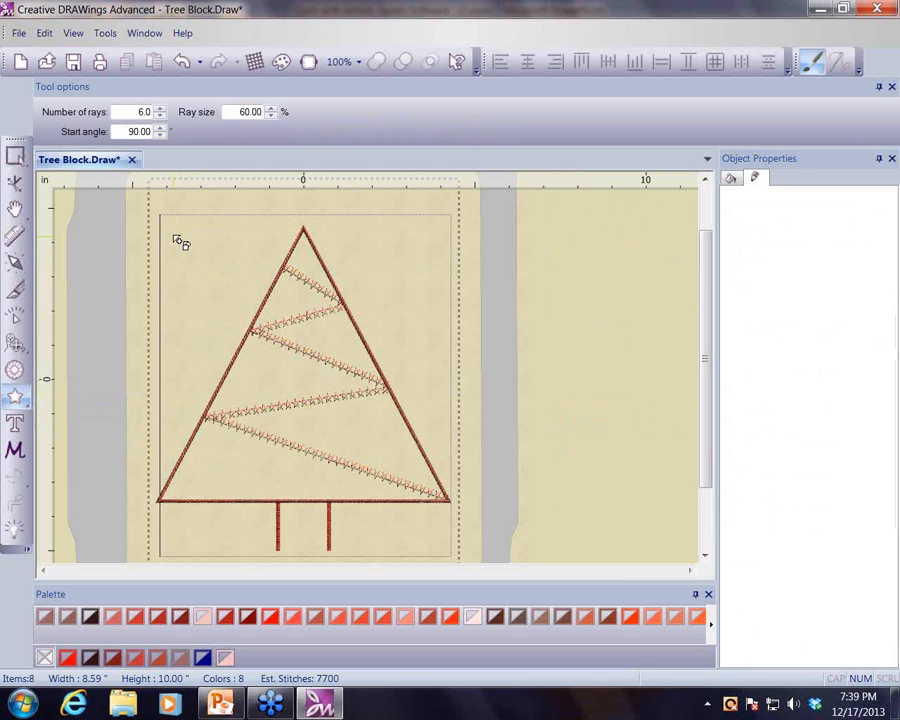
drag(176, 238, 229, 290)
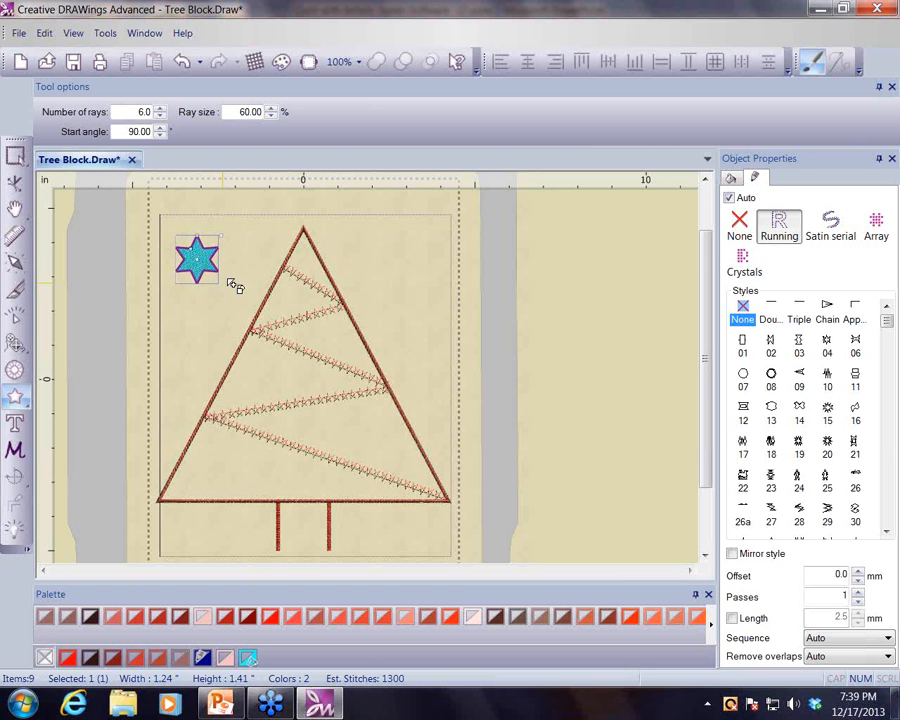
click(160, 116)
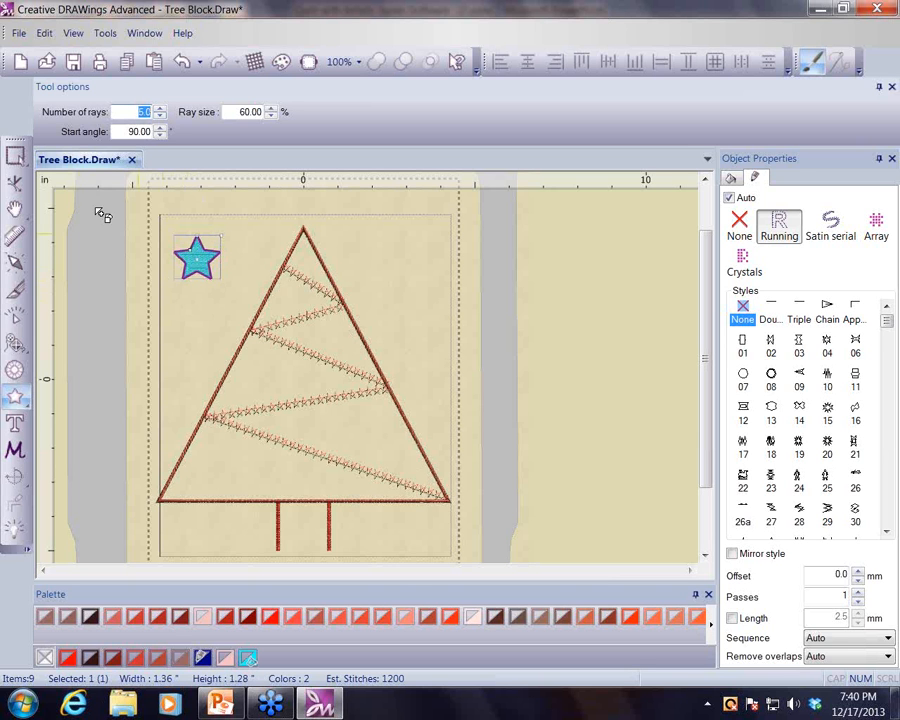
- Select the star and color it from the palette
click(15, 157)
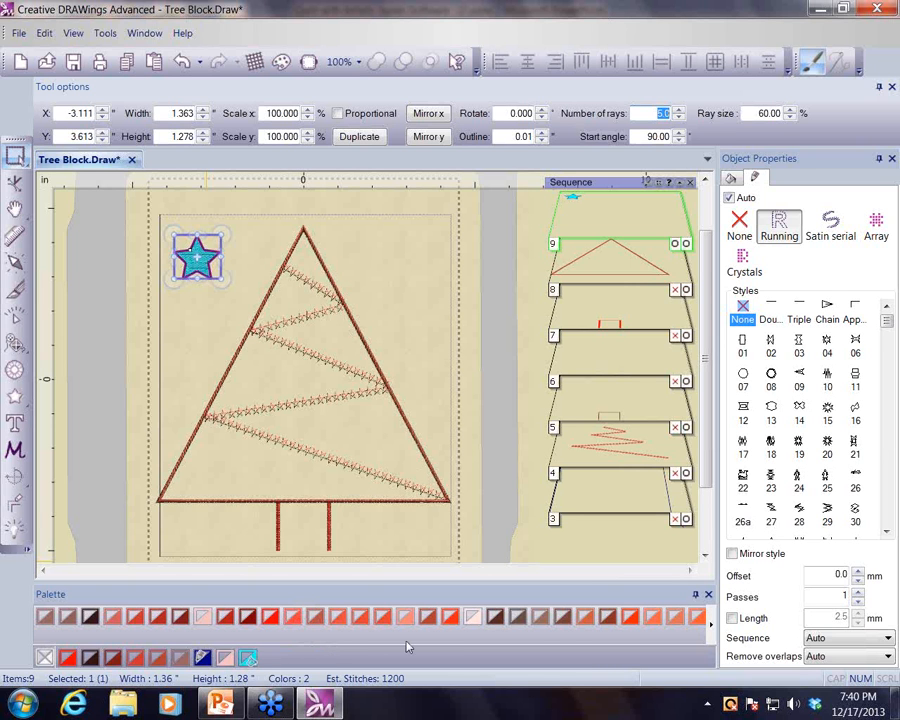
click(588, 618)
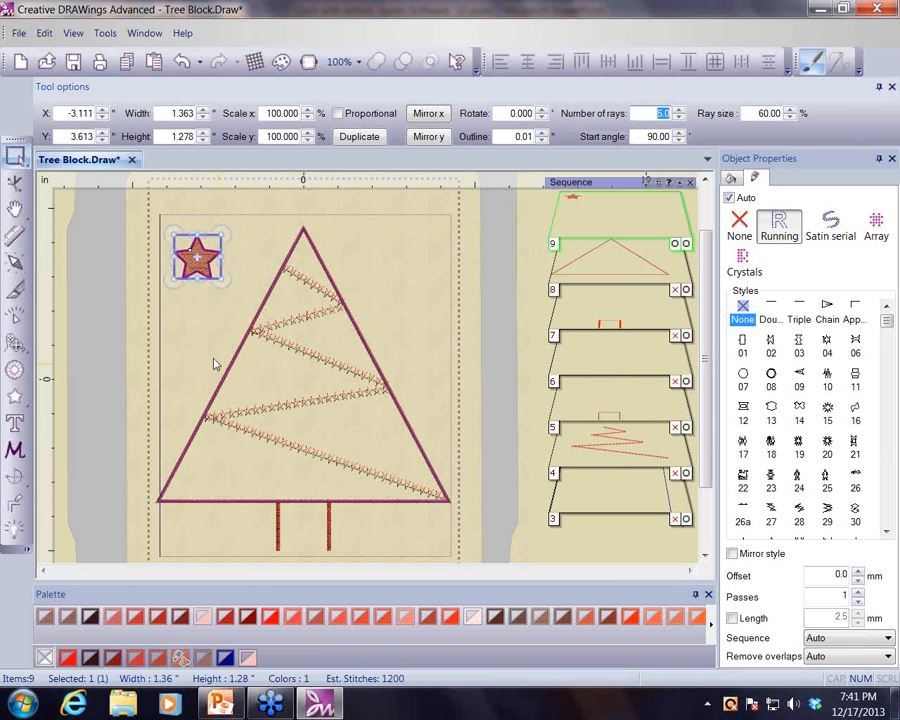
- Move the star onto the tree's apex and set its Remove overlaps option to Never
drag(220, 235, 317, 206)
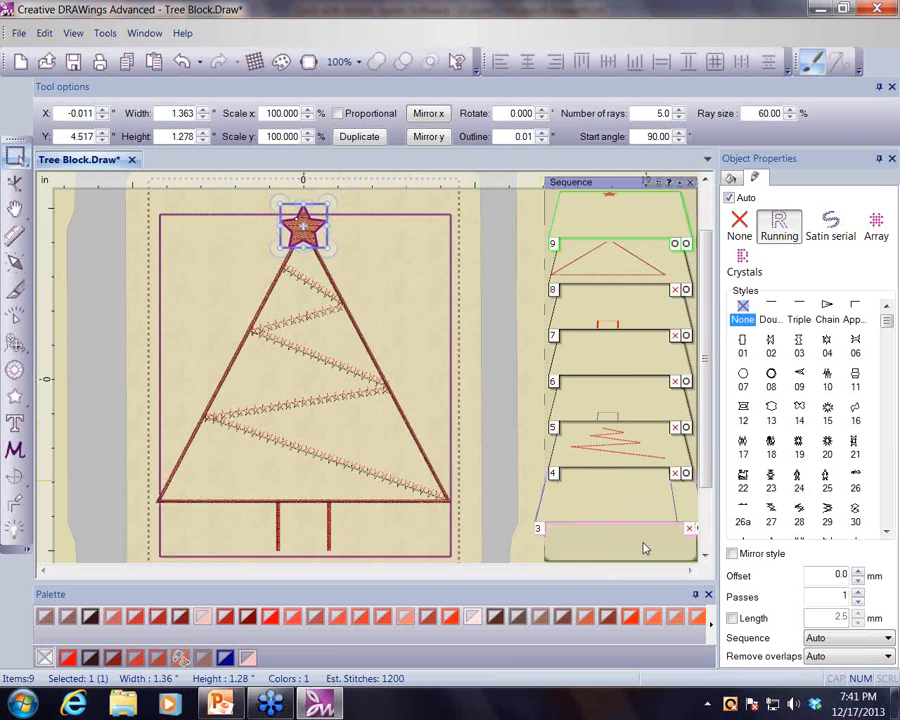
click(889, 658)
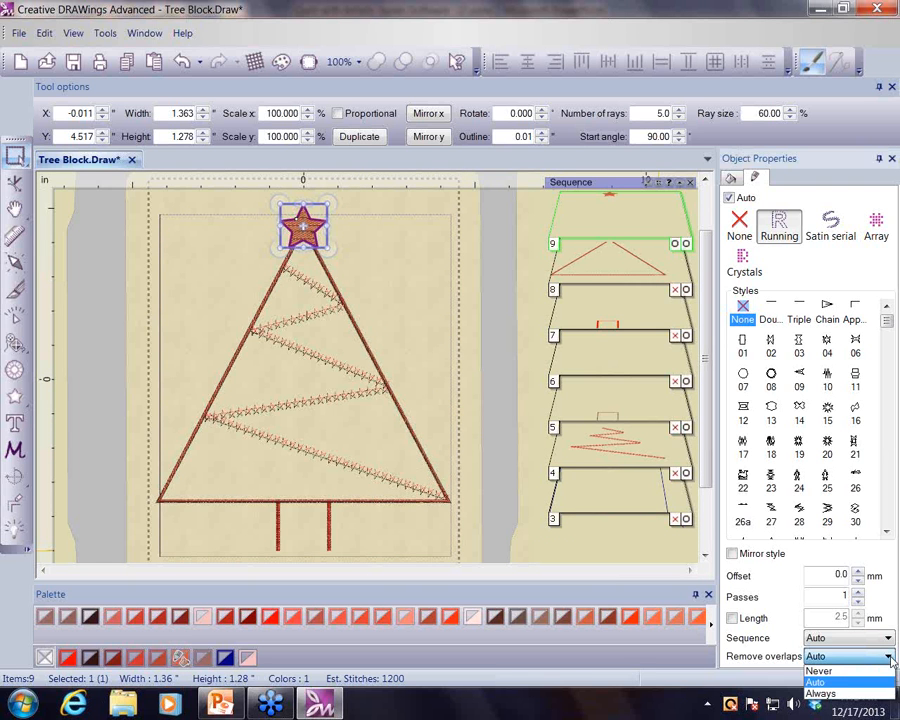
click(832, 671)
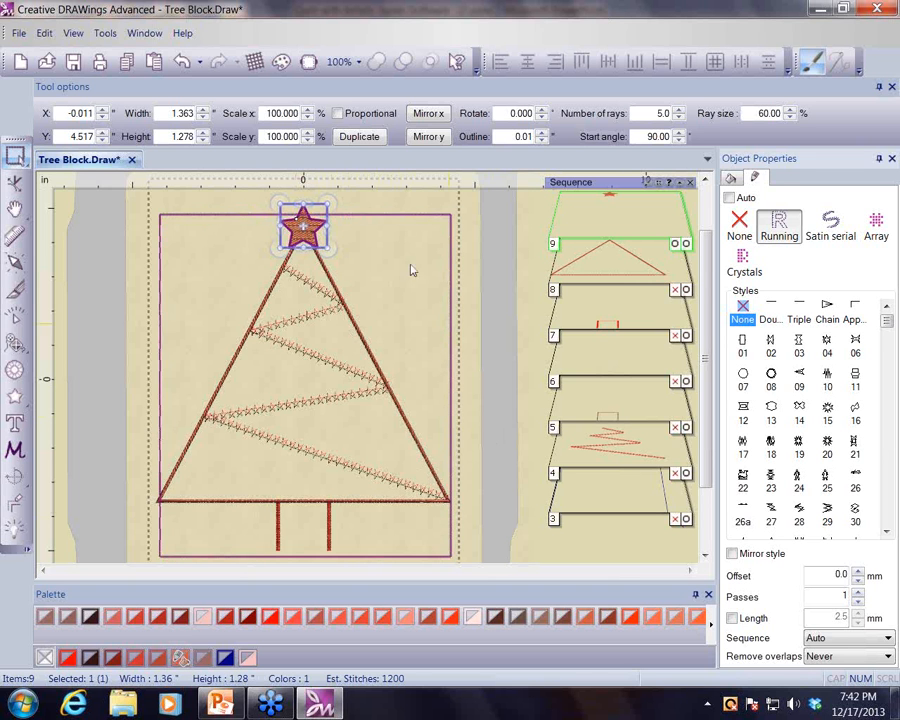
- Select the bordering rectangle and move it up about half an inch
click(396, 216)
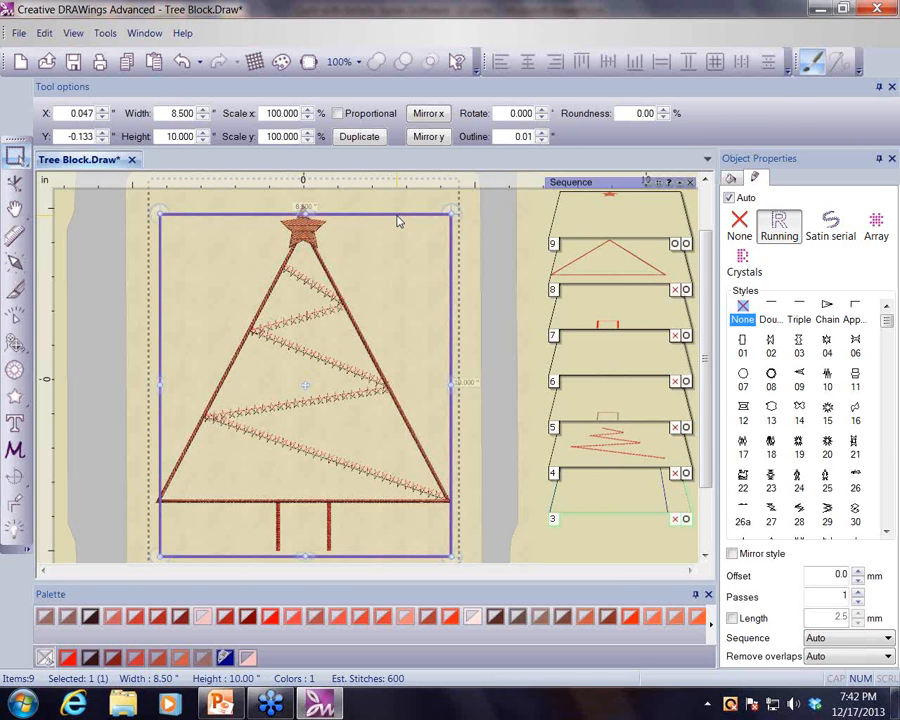
mouse_move(381, 216)
mouse_down()
mouse_move(380, 155)
mouse_move(378, 198)
mouse_up()
- Zoom in and examine the rectangle's top edge above the star
scroll(504, 295, up, 1)
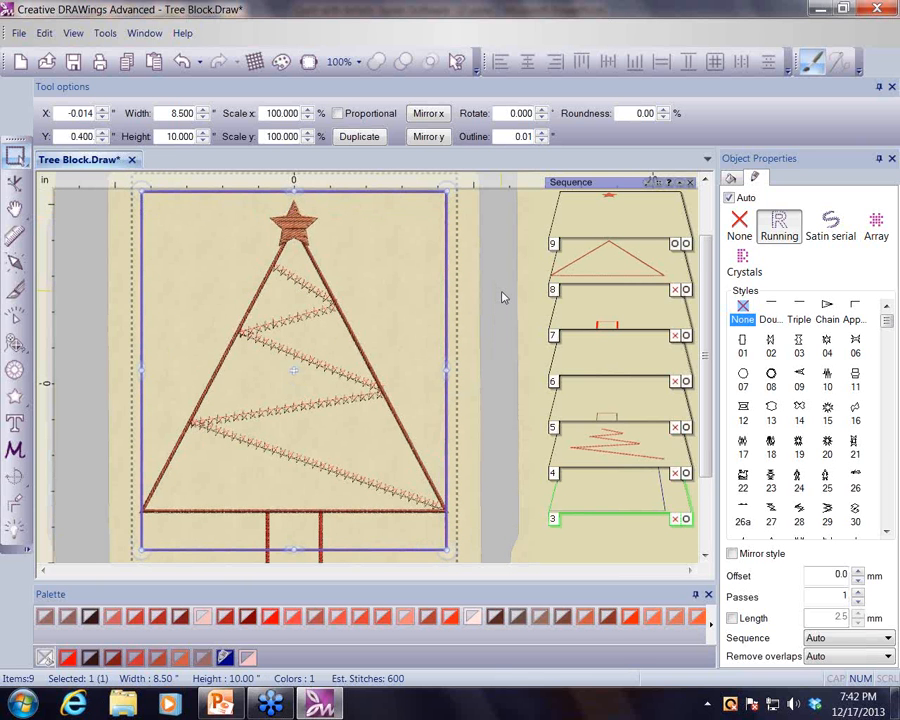
scroll(504, 297, up, 1)
scroll(504, 297, up, 1)
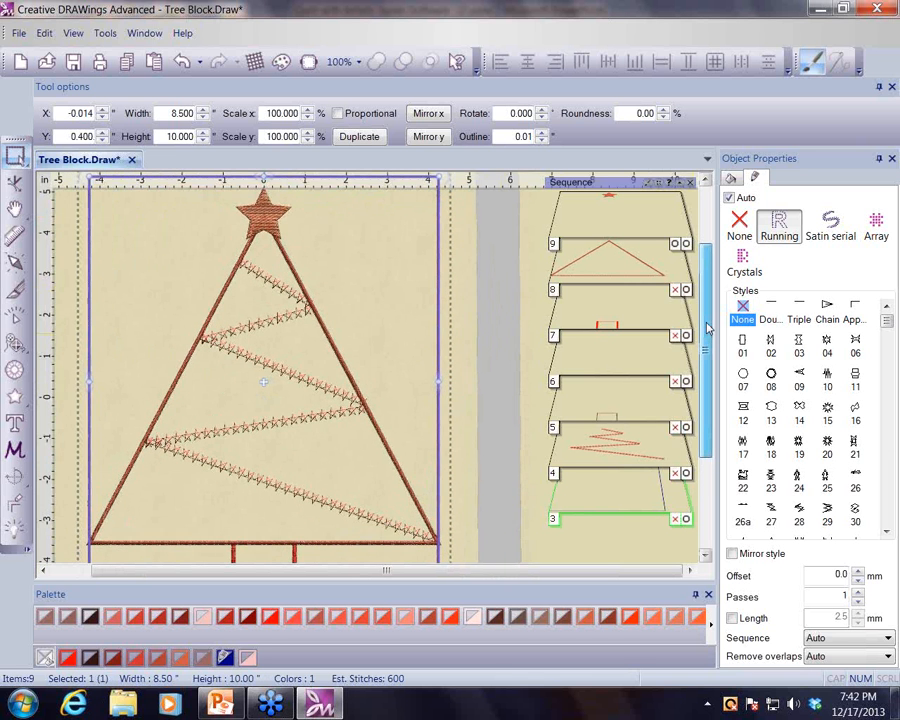
scroll(486, 327, up, 2)
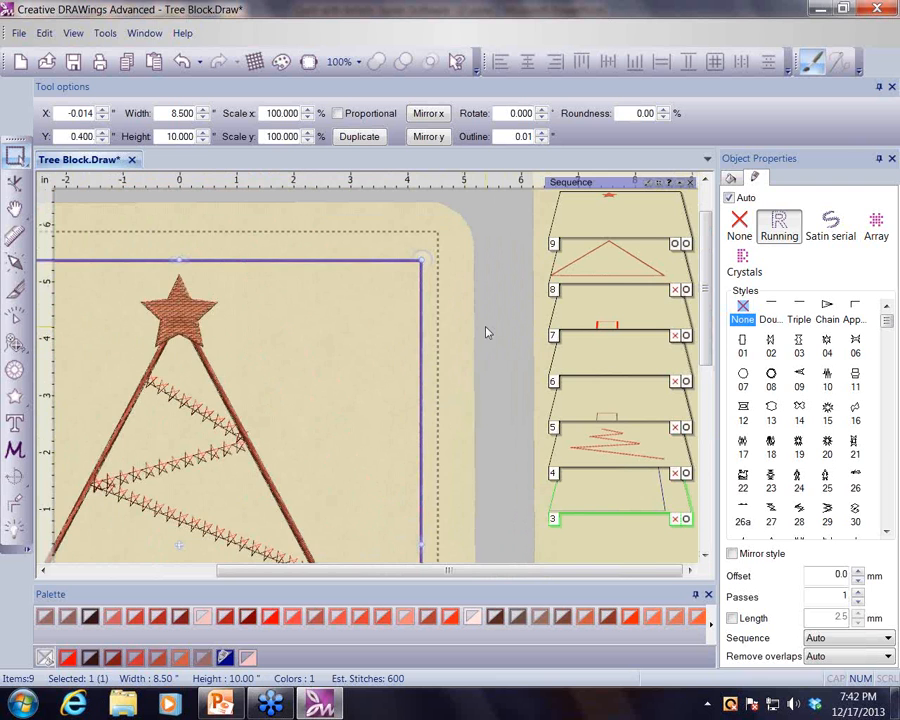
scroll(488, 333, up, 1)
drag(498, 576, 409, 586)
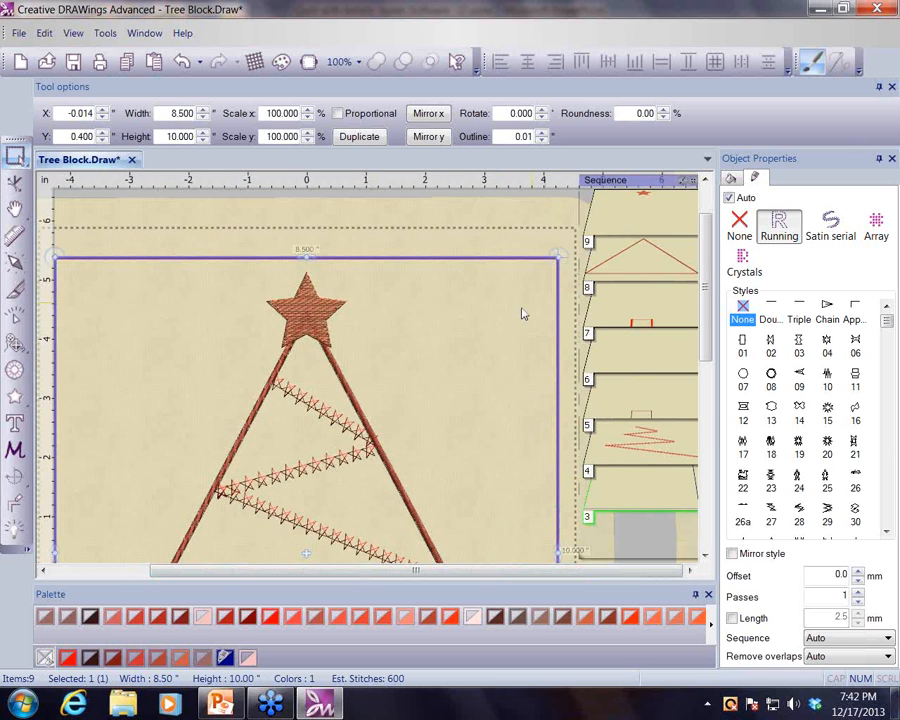
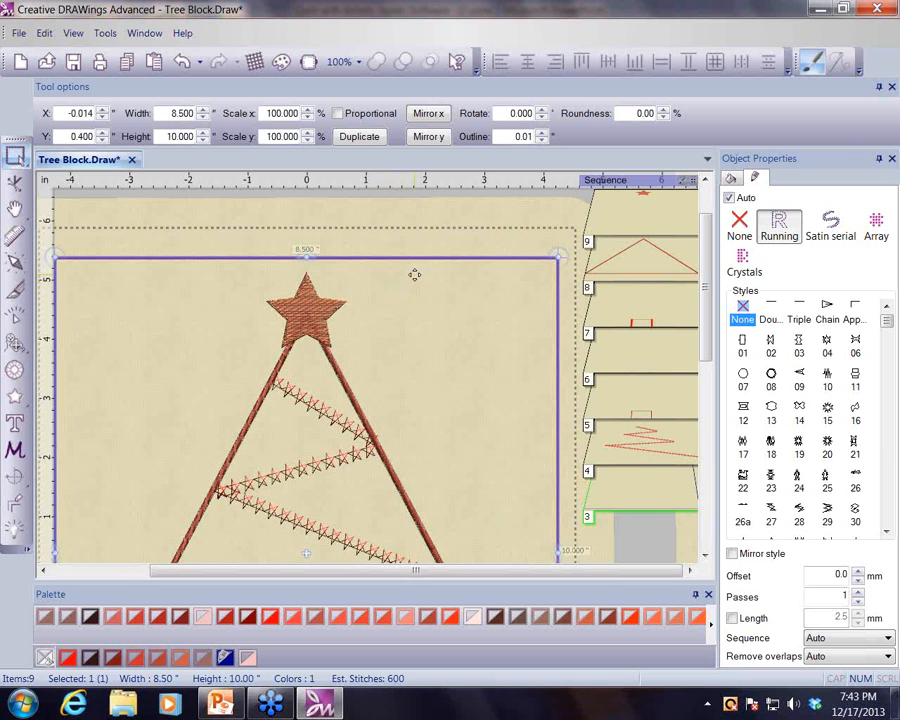
- Nudge the bordering rectangle slightly down
drag(414, 274, 414, 278)
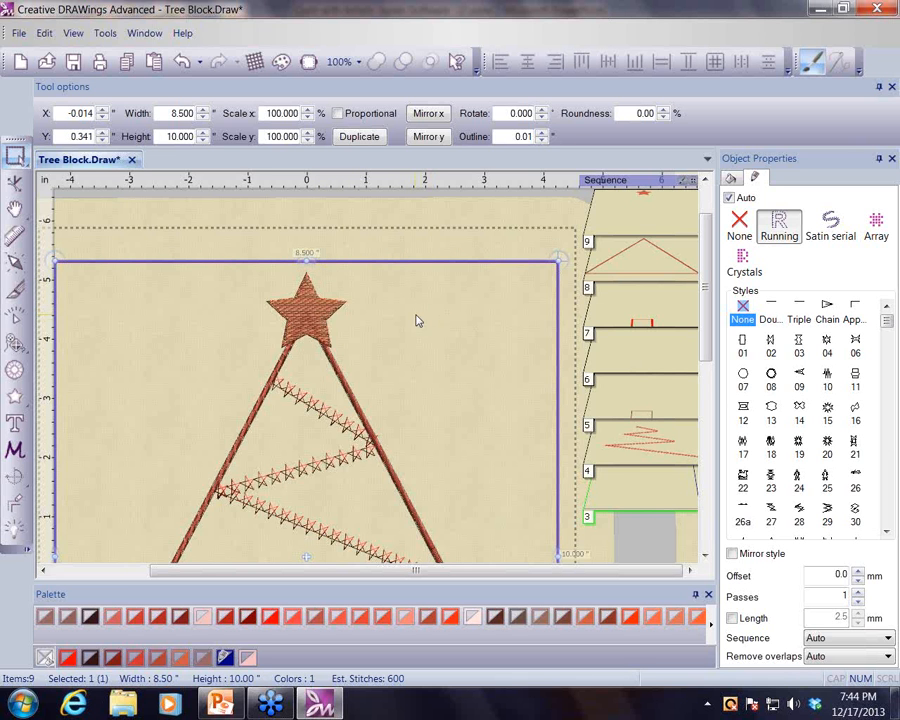
scroll(447, 328, down, 6)
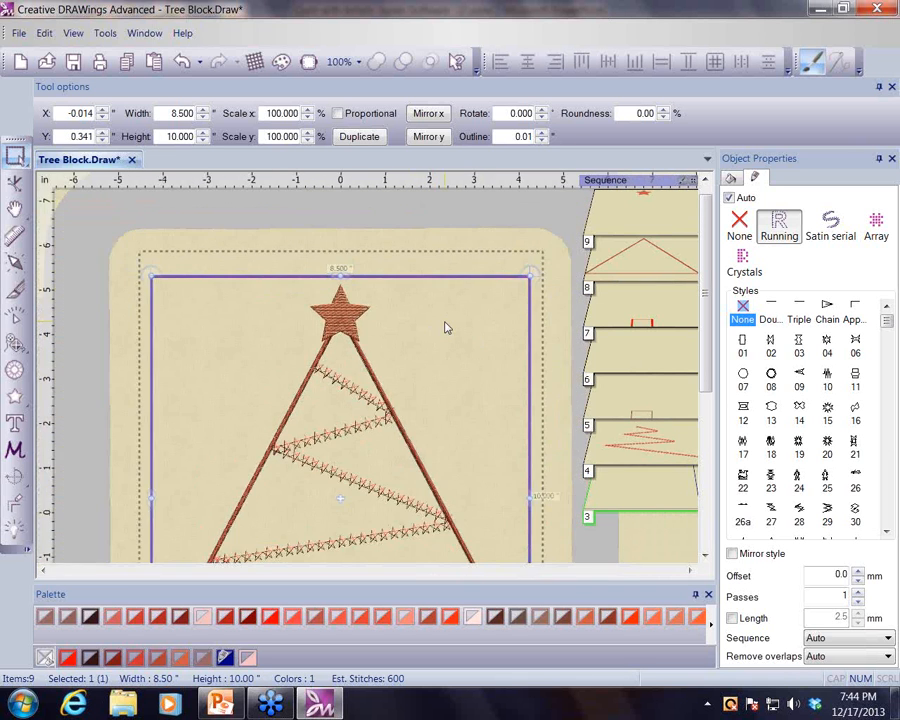
drag(706, 325, 707, 373)
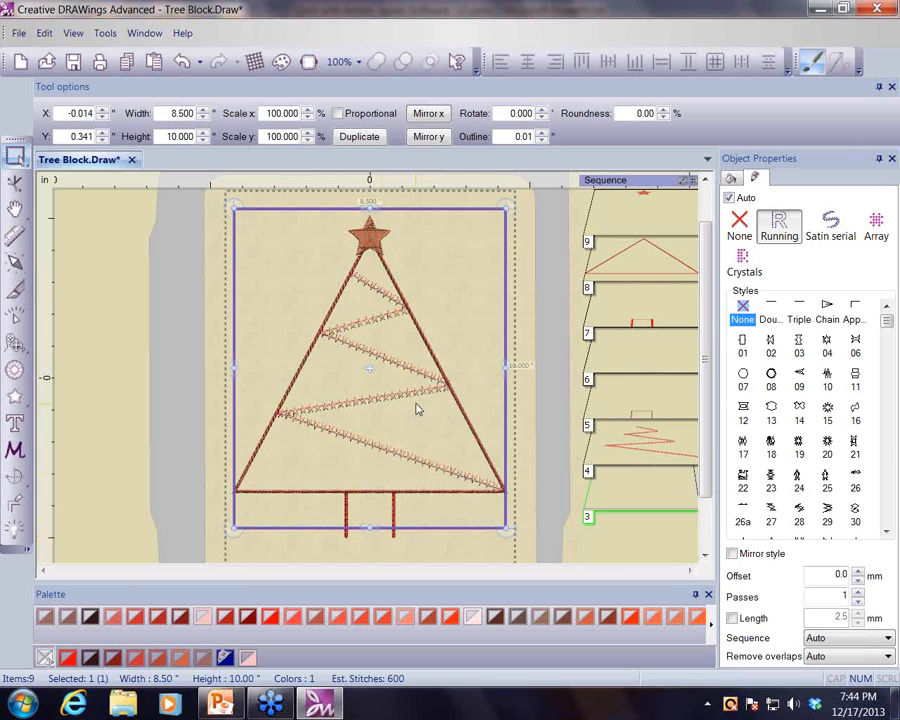
- Draw a small circle about 0.4 inch wide in the tree's upper left section with the Ellipse tool
click(28, 405)
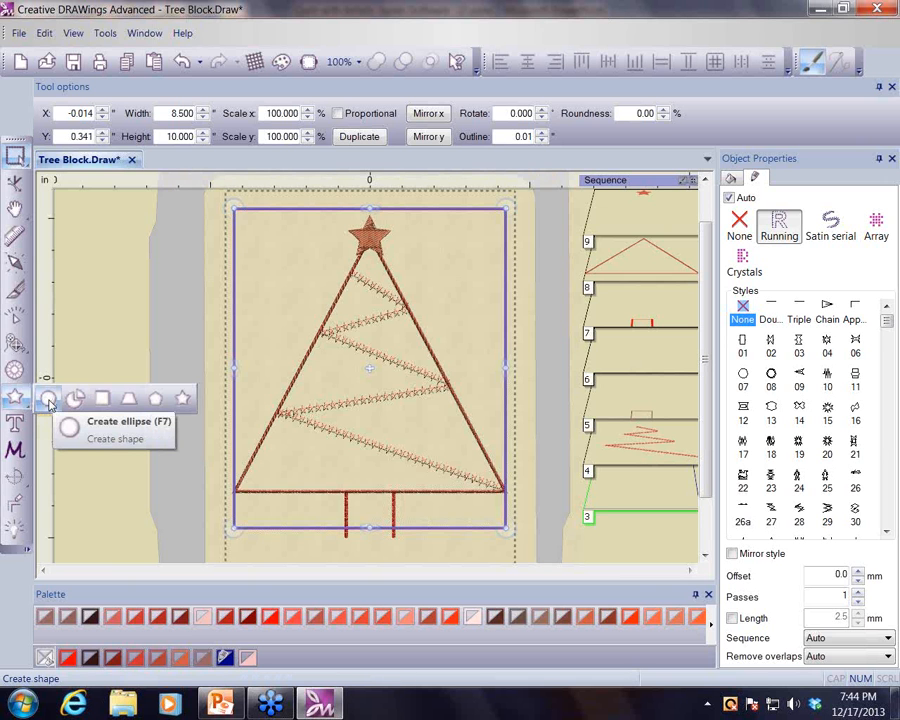
click(49, 403)
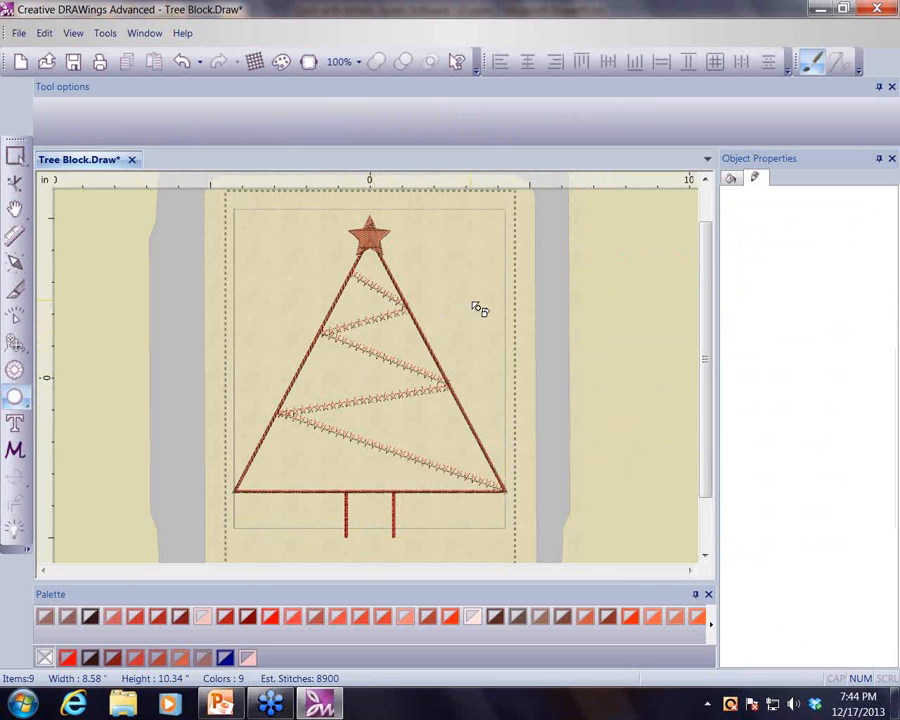
scroll(468, 305, up, 3)
scroll(488, 314, up, 1)
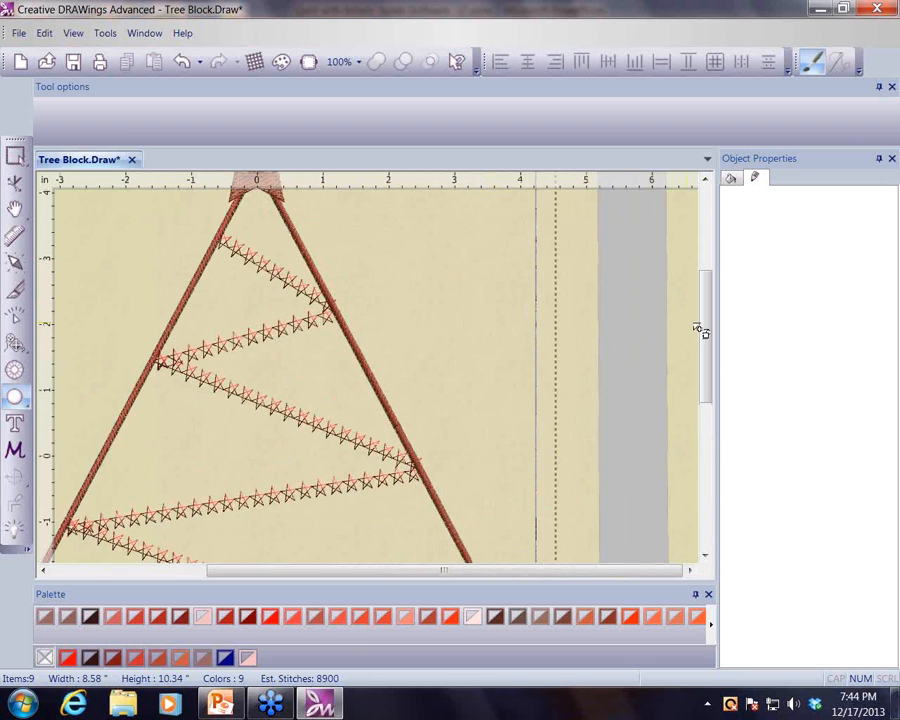
drag(705, 330, 708, 312)
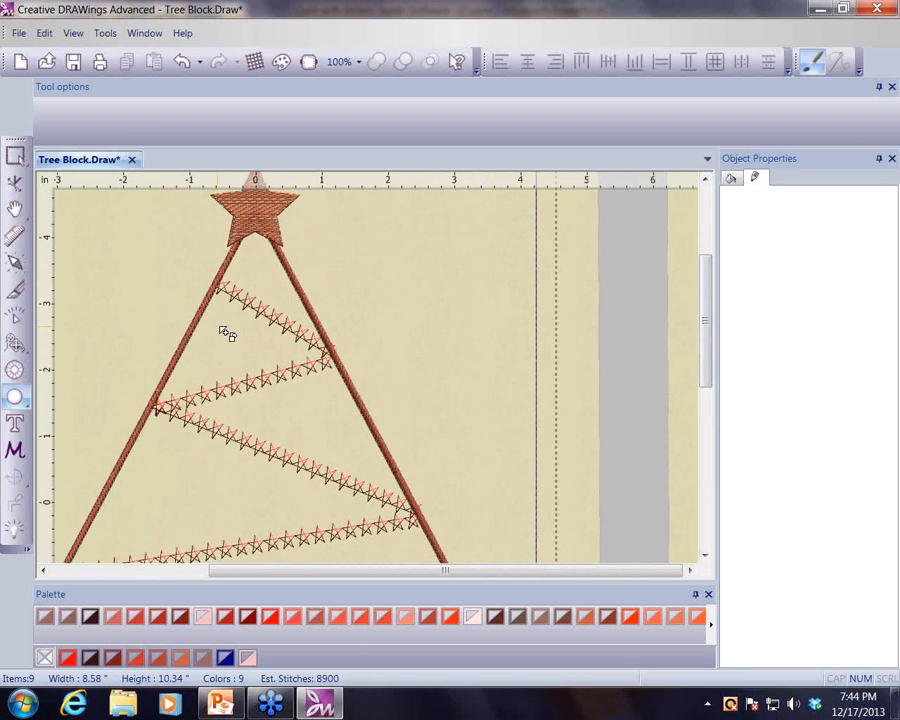
drag(218, 327, 249, 356)
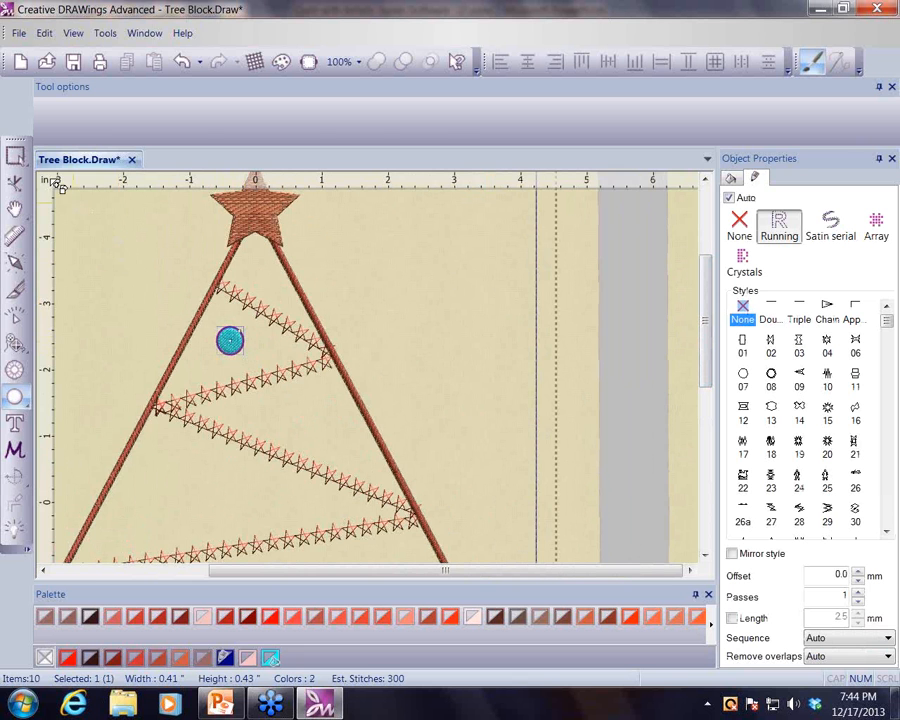
click(15, 157)
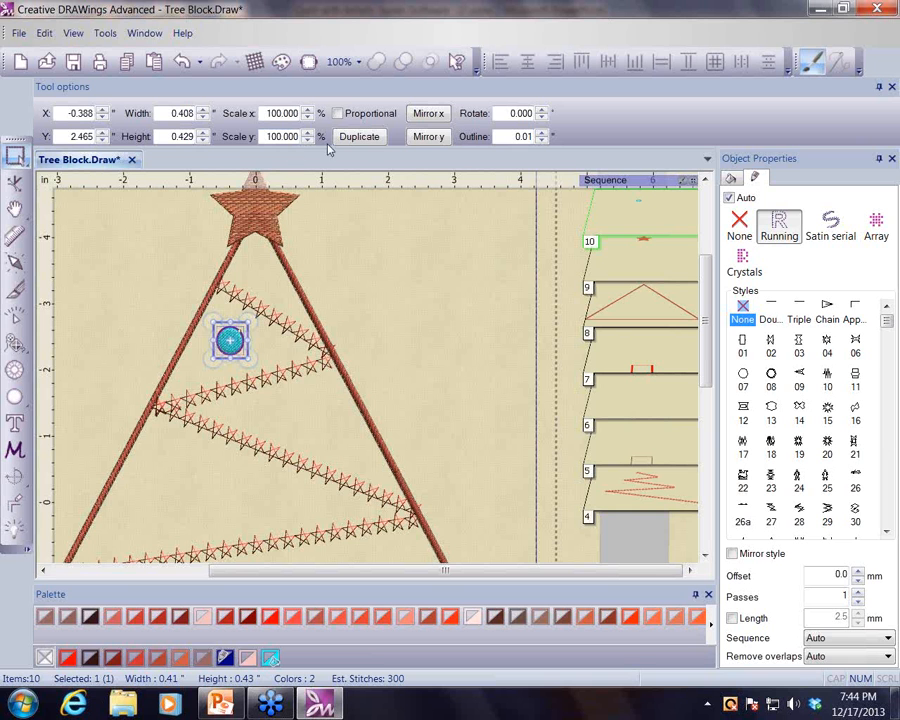
- Set the circle's width to 0.5 inch with proportional scaling and color it Dark chestnut
click(339, 114)
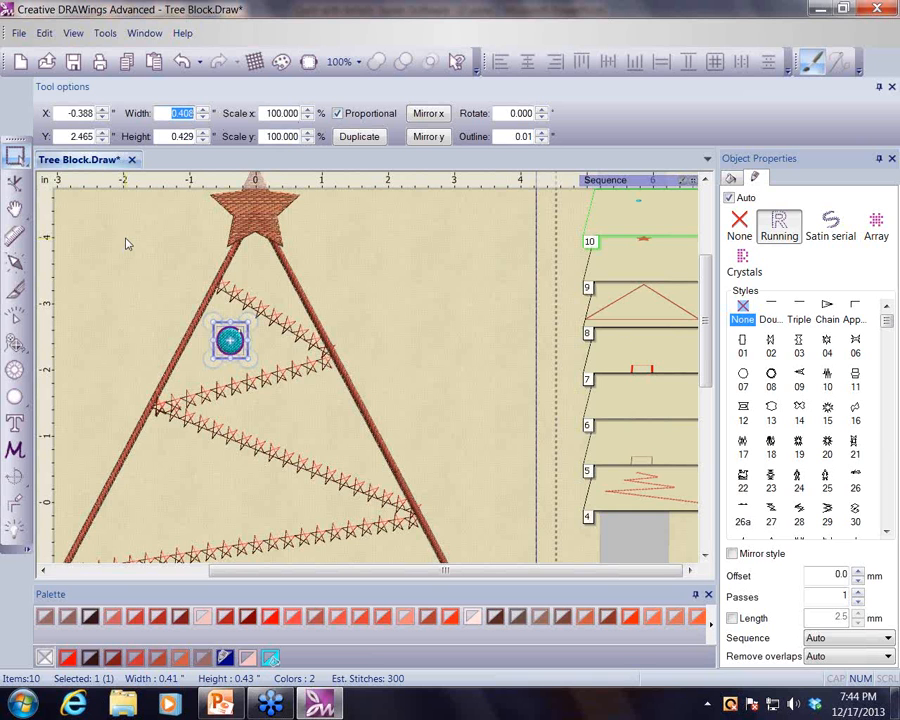
text(.5)
key(Return)
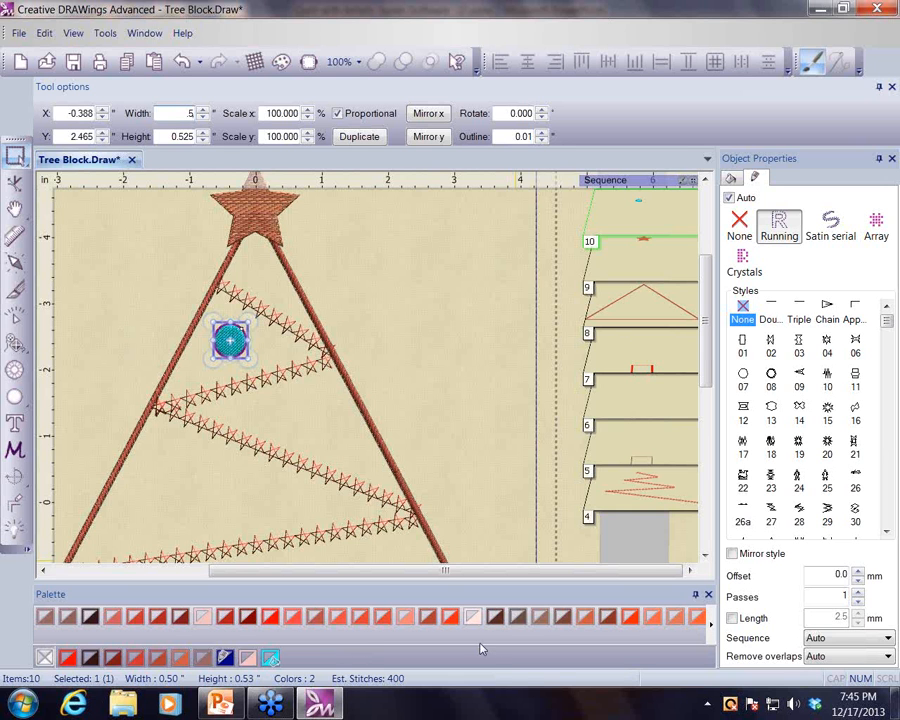
click(544, 620)
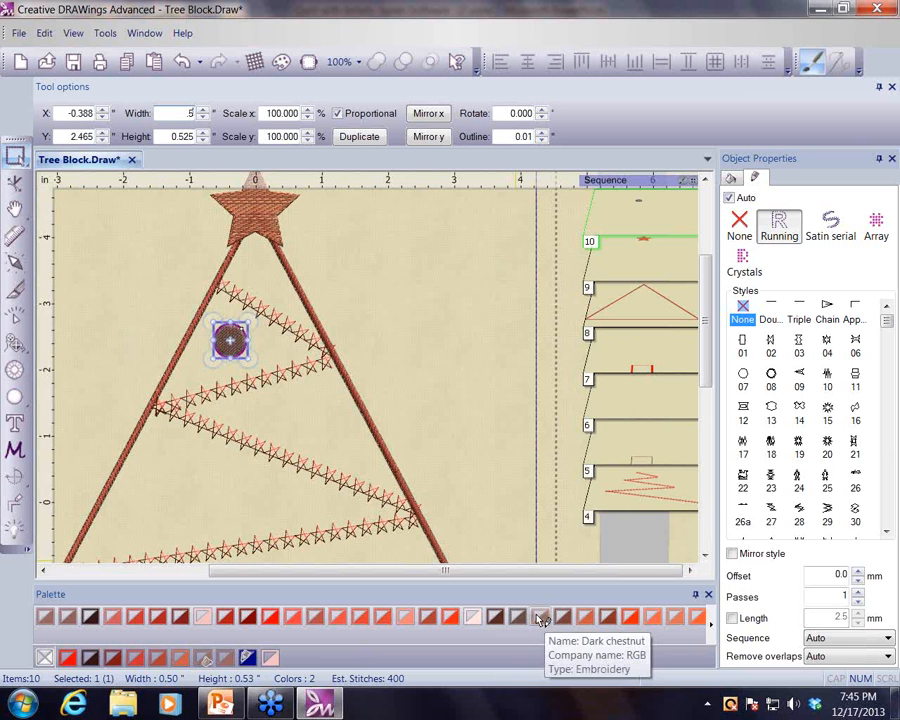
right_click(540, 616)
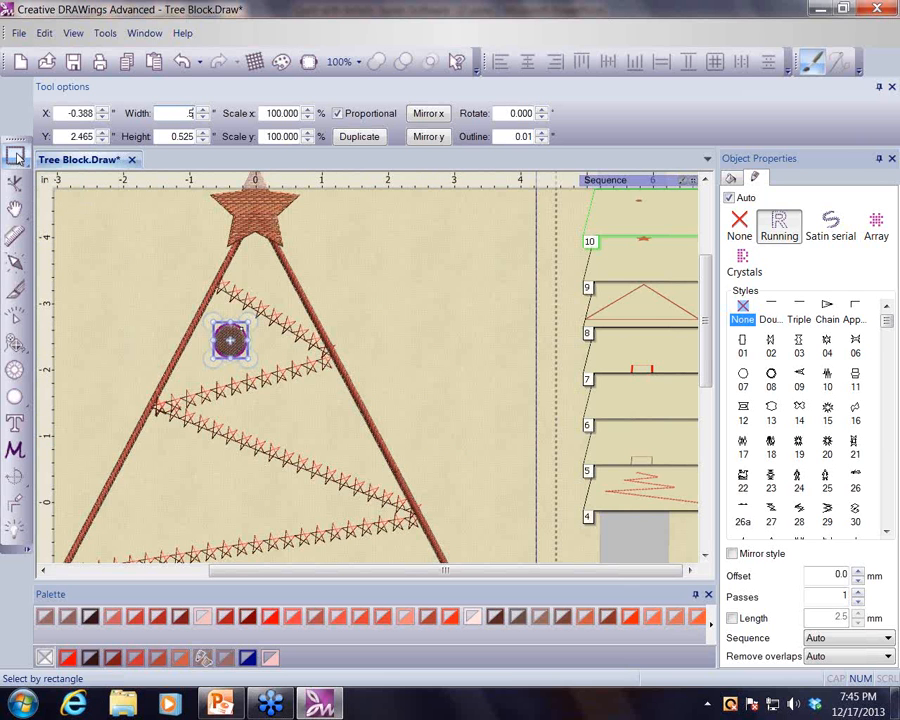
- Copy the circle and move it to the middle of the tree
click(127, 63)
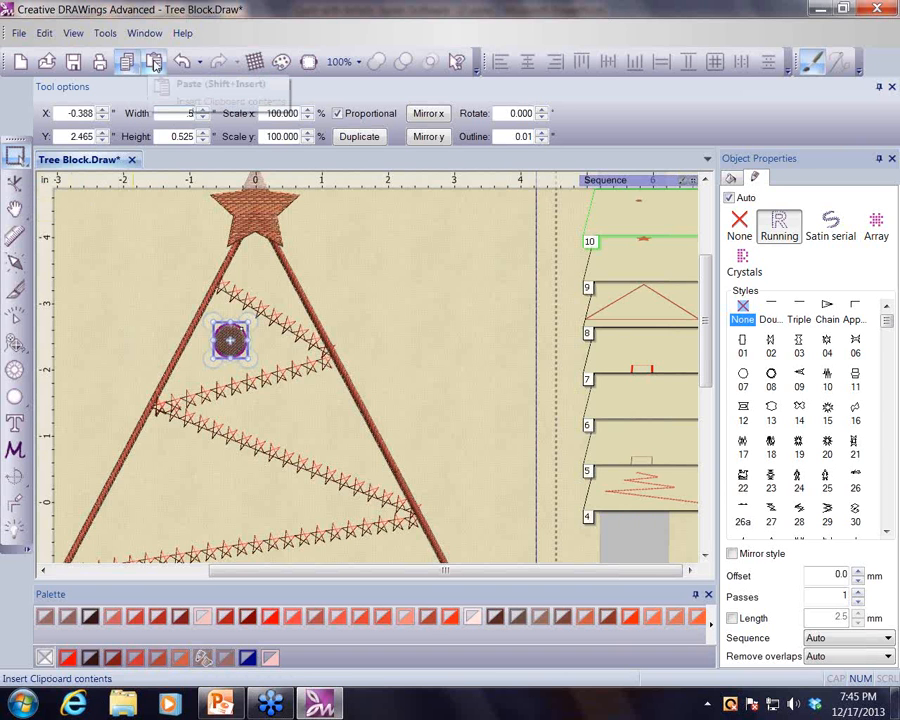
click(154, 62)
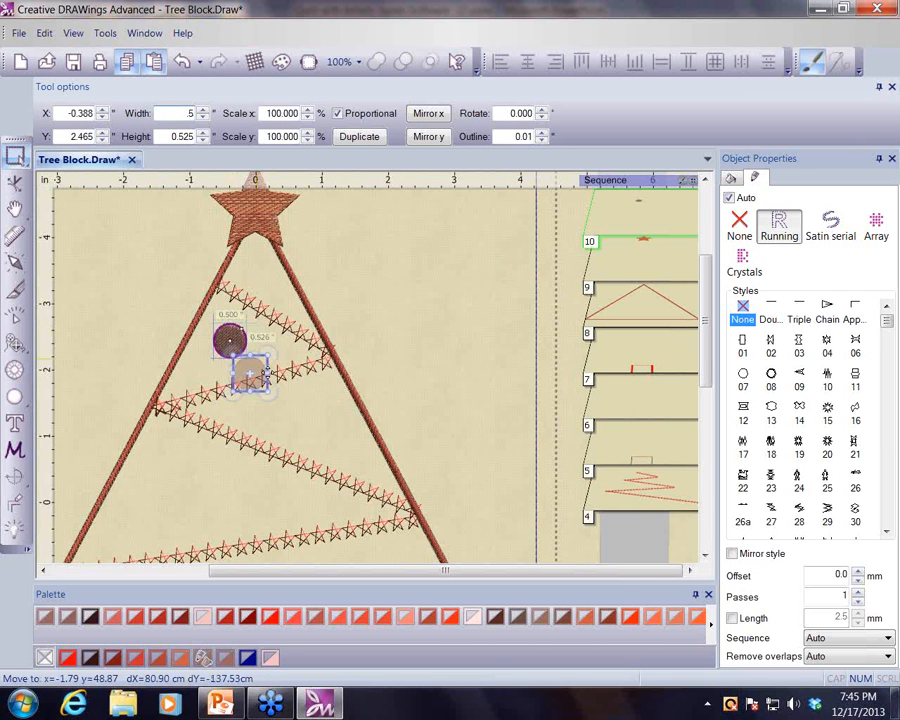
click(320, 413)
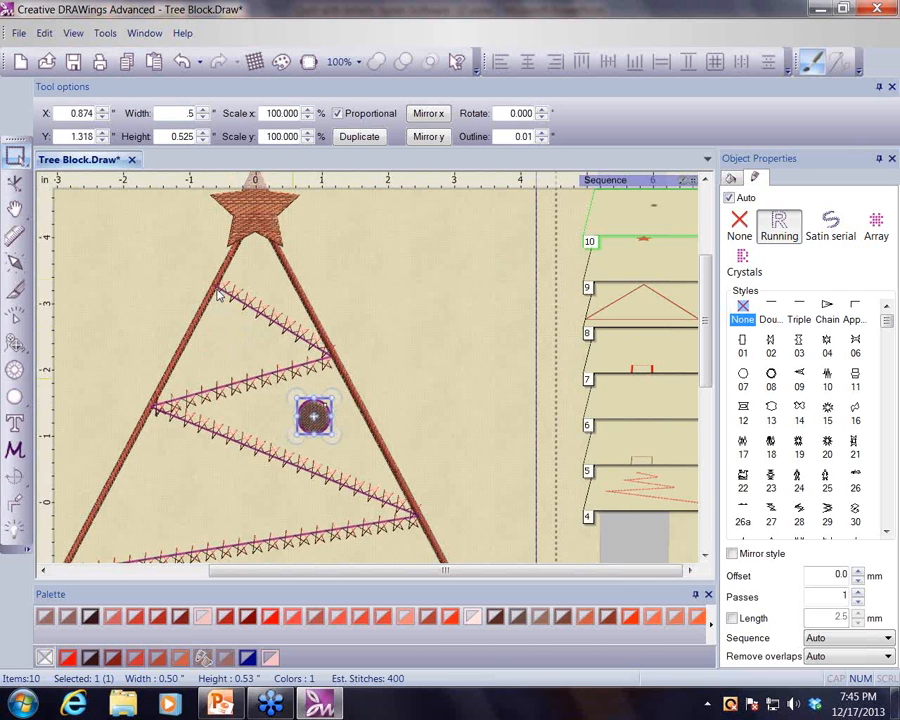
- Paste two circle copies, placing one in the tree's upper left section and one on its left side
click(153, 64)
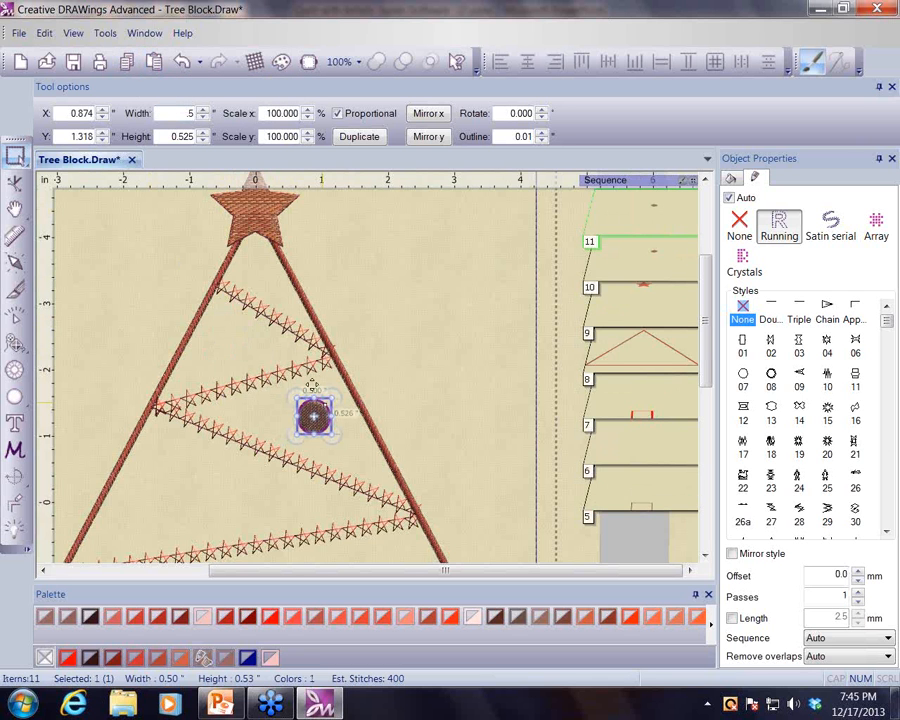
drag(313, 415, 232, 328)
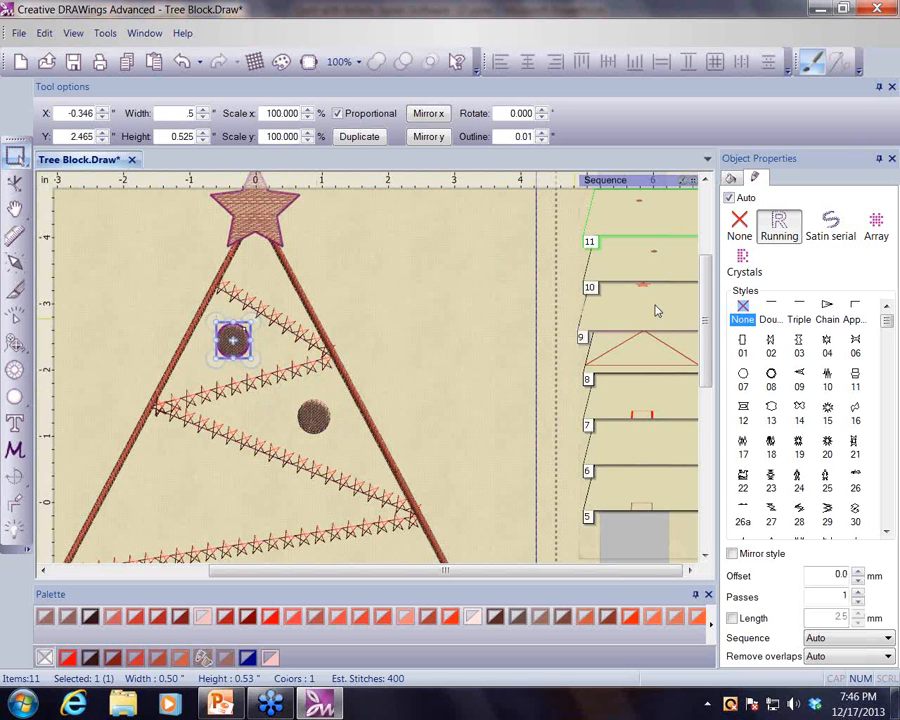
scroll(440, 311, down, 1)
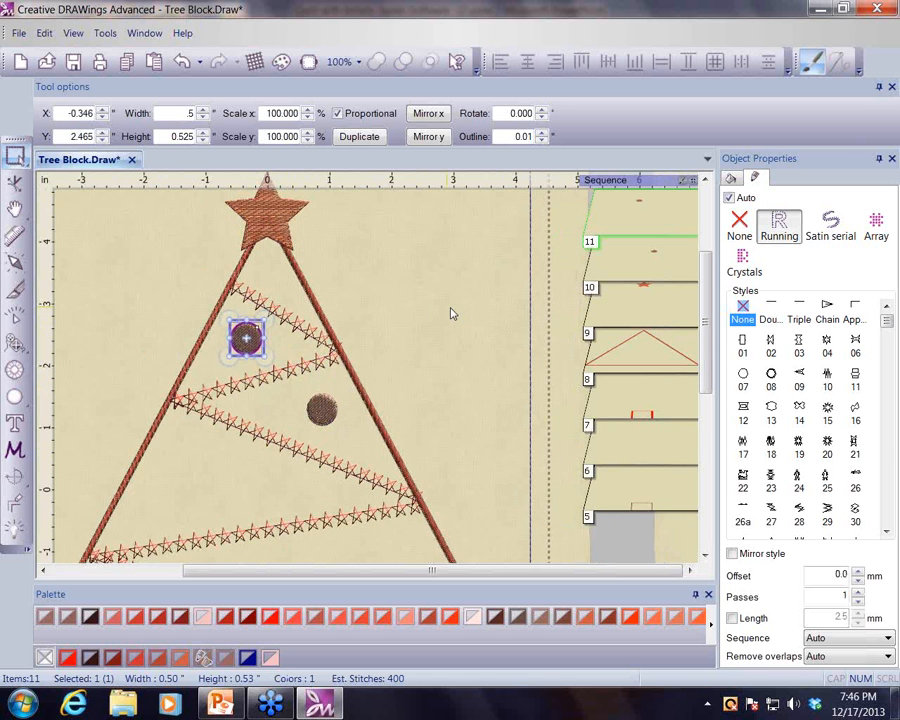
scroll(450, 314, down, 2)
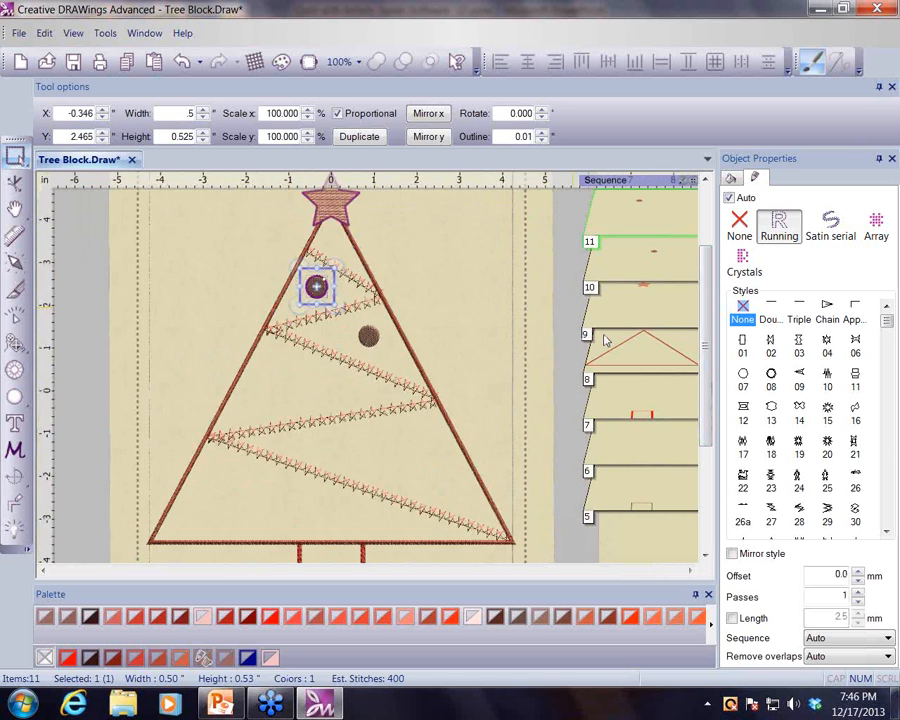
scroll(488, 334, down, 1)
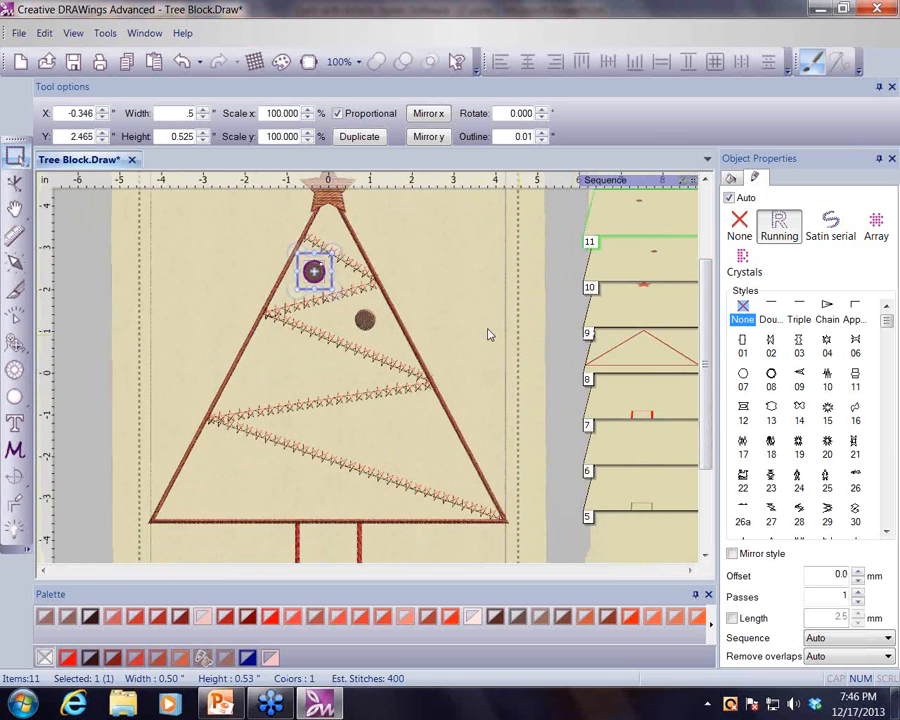
click(155, 64)
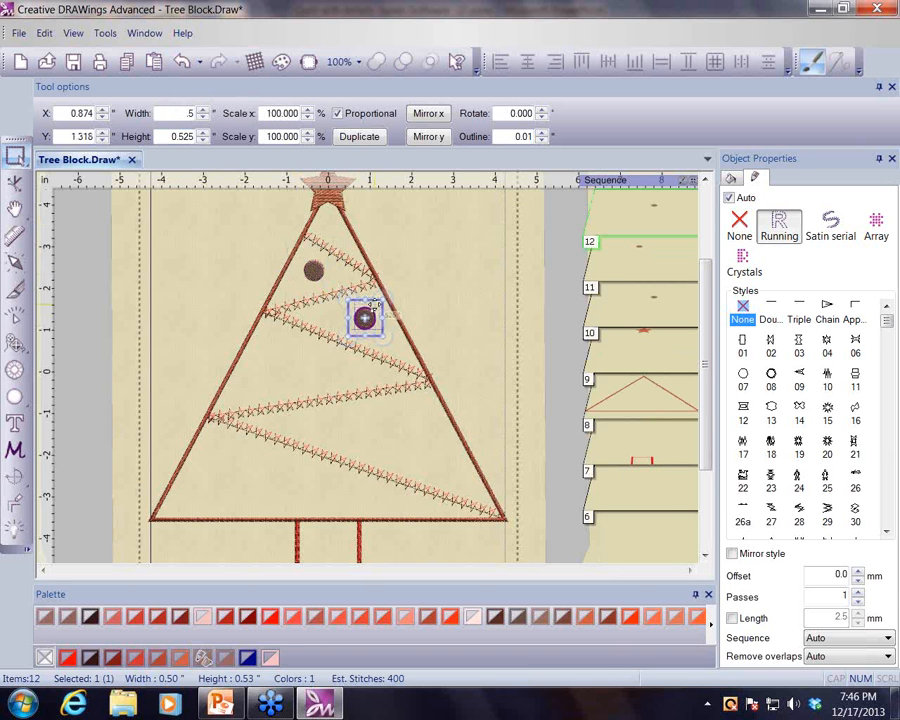
drag(372, 303, 288, 346)
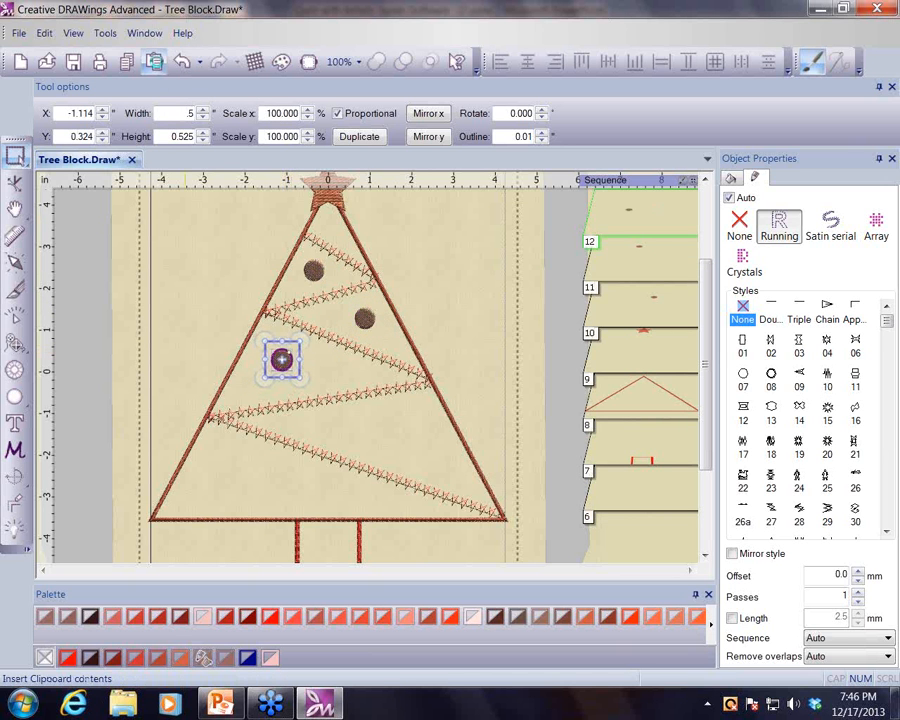
- Paste two more circles and place them in the lower middle and lower right of the tree
click(155, 62)
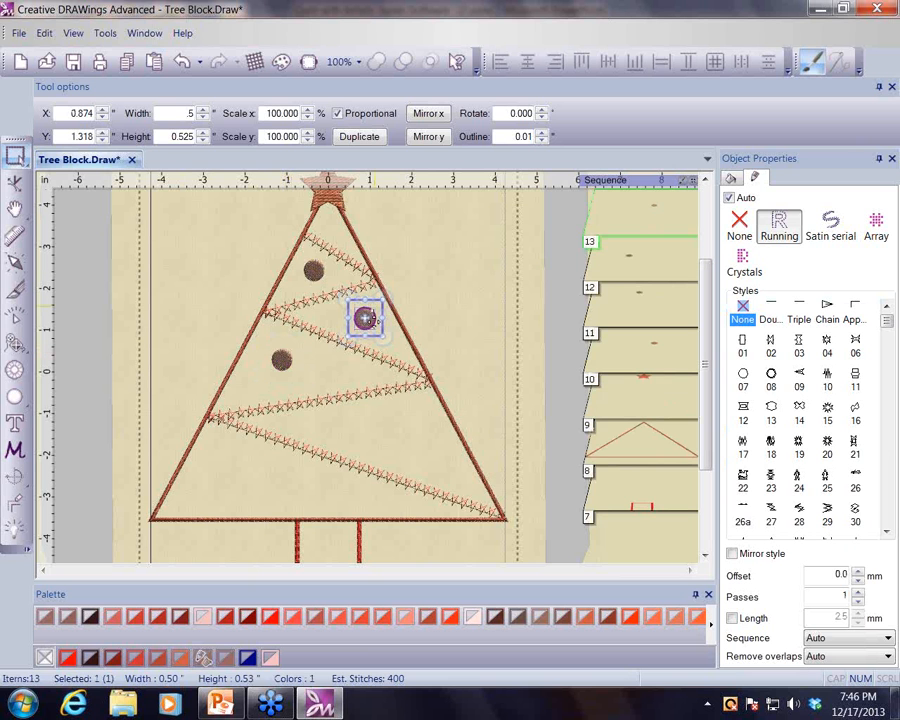
drag(366, 318, 380, 428)
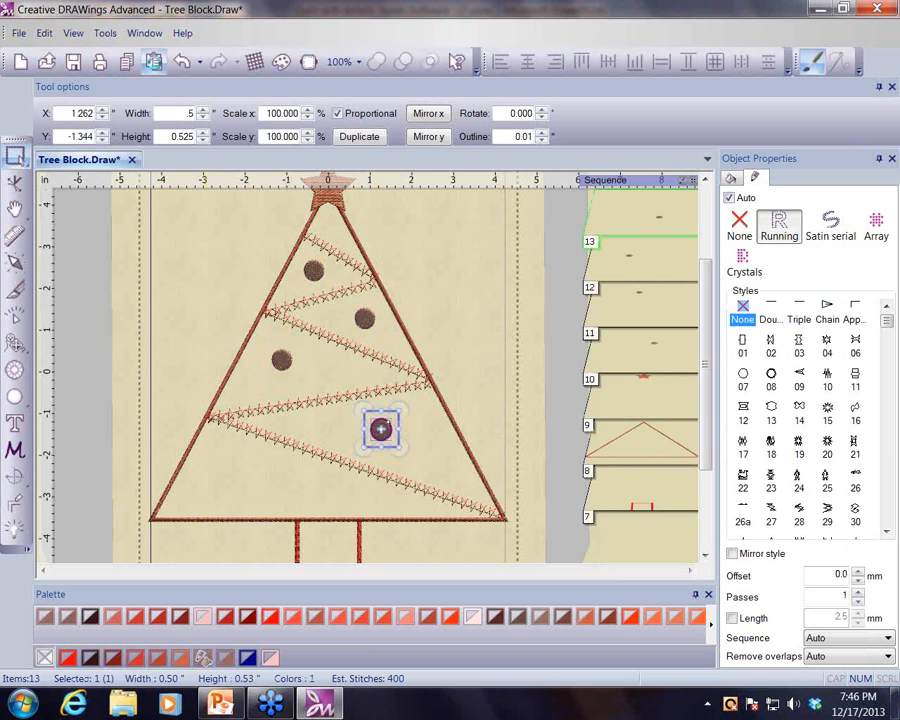
key(ctrl+v)
drag(370, 303, 450, 441)
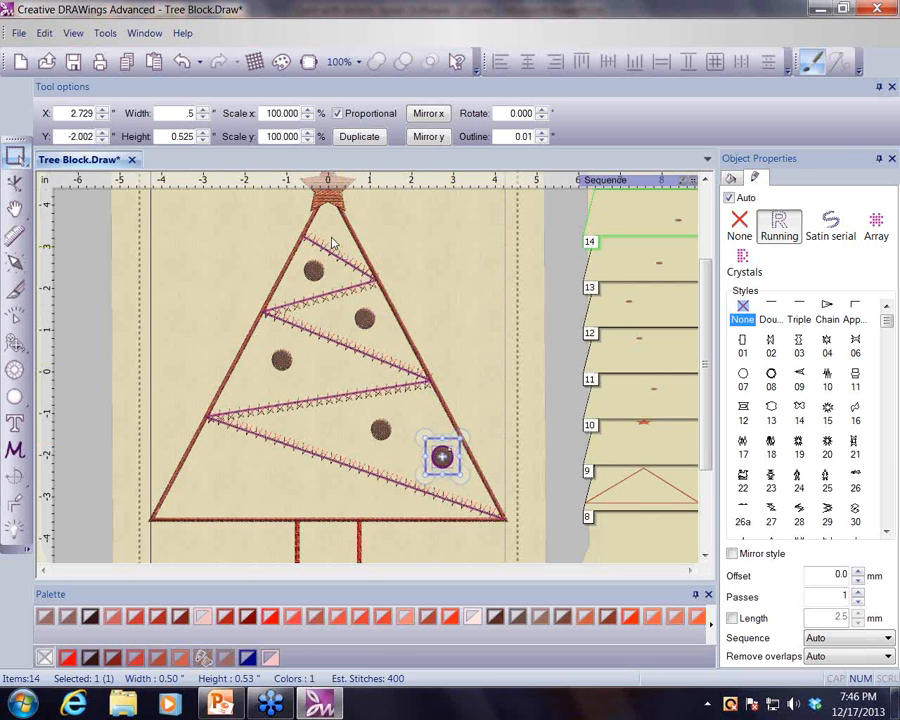
- Paste two circles near the tree's bottom left and bottom middle, and shift the central circle slightly left
key(ctrl+v)
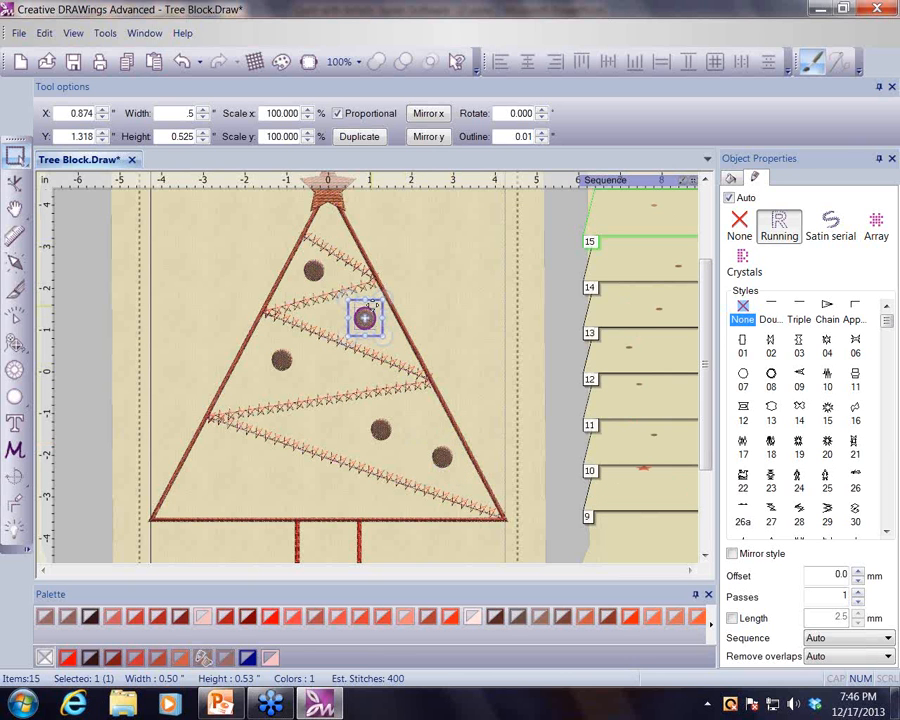
drag(364, 316, 214, 480)
click(155, 63)
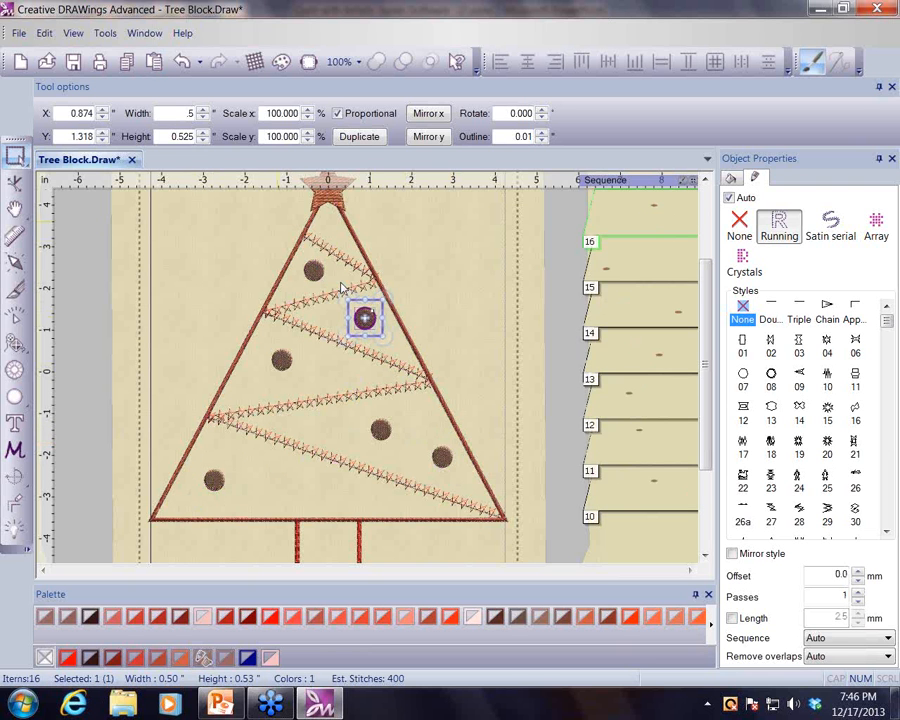
drag(364, 318, 307, 482)
click(383, 431)
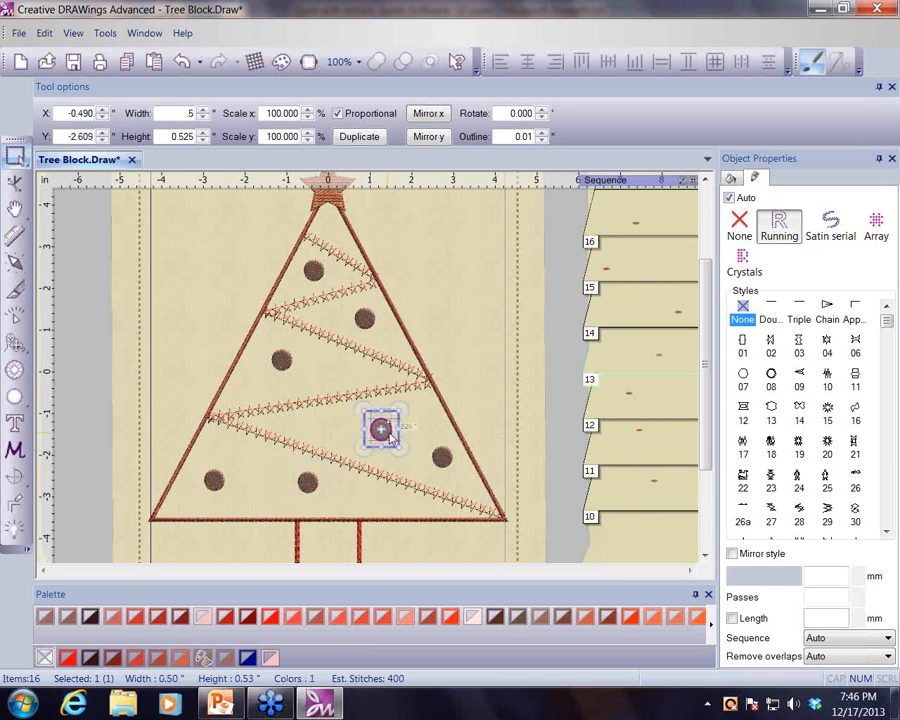
drag(390, 414, 372, 414)
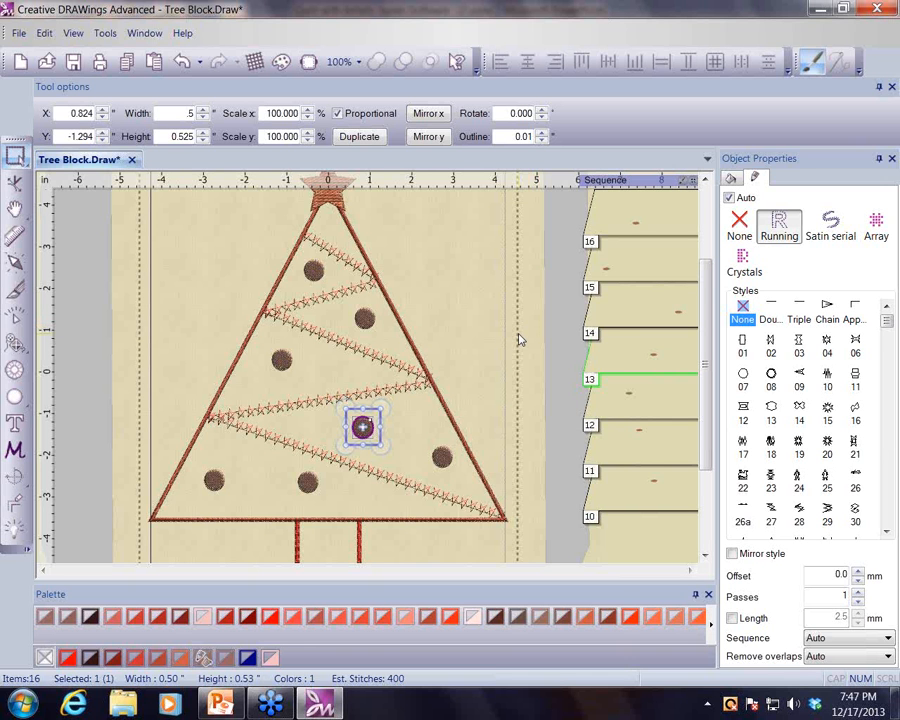
- Select all seven circle ornaments on the tree and combine them into a single object
click(317, 270)
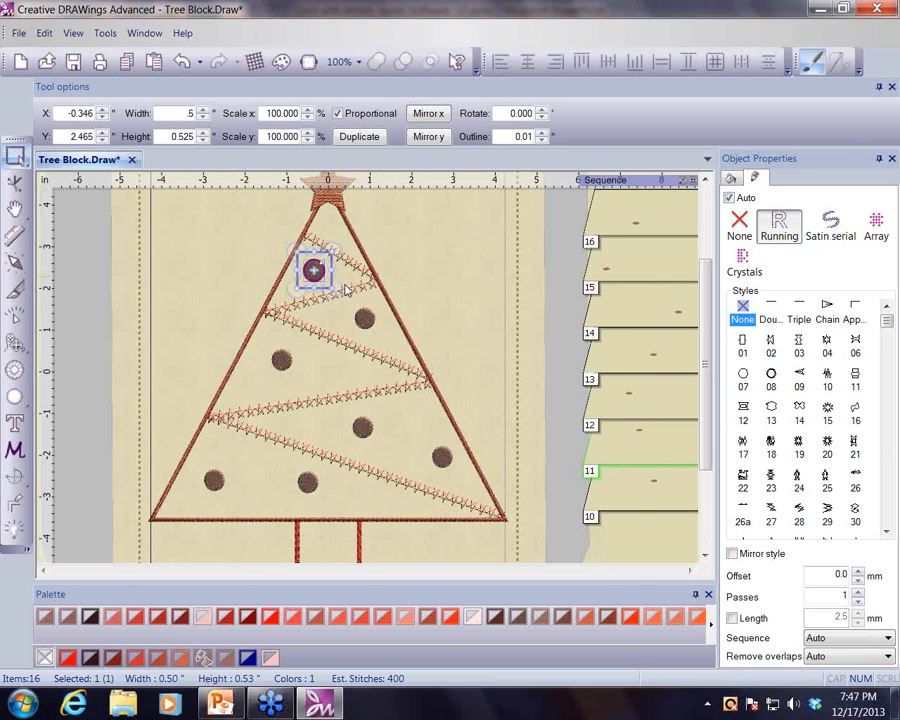
shift+click(364, 319)
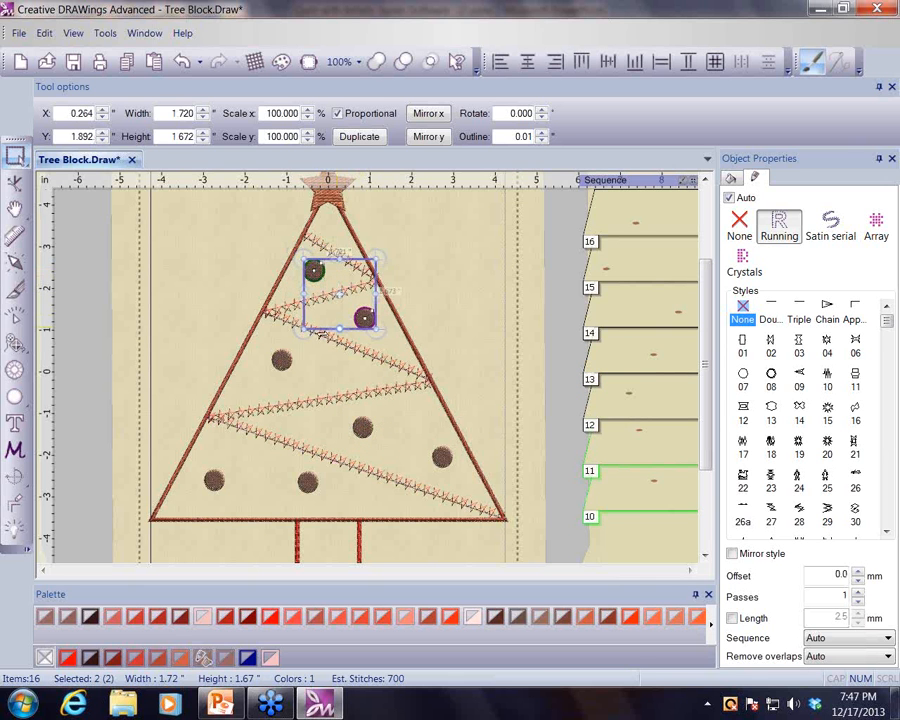
shift+click(281, 359)
shift+click(362, 427)
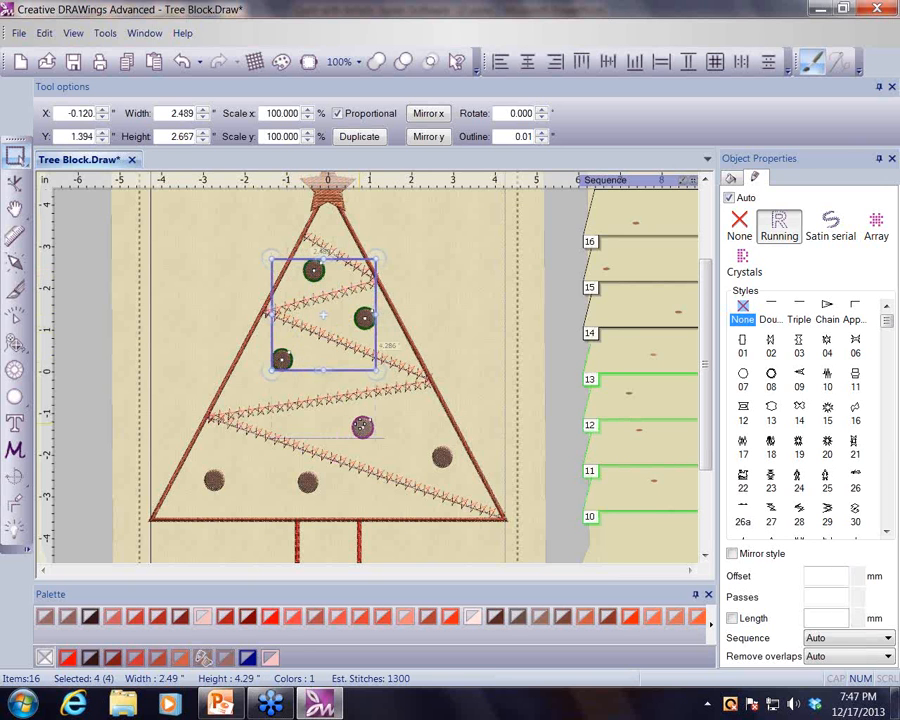
shift+click(442, 457)
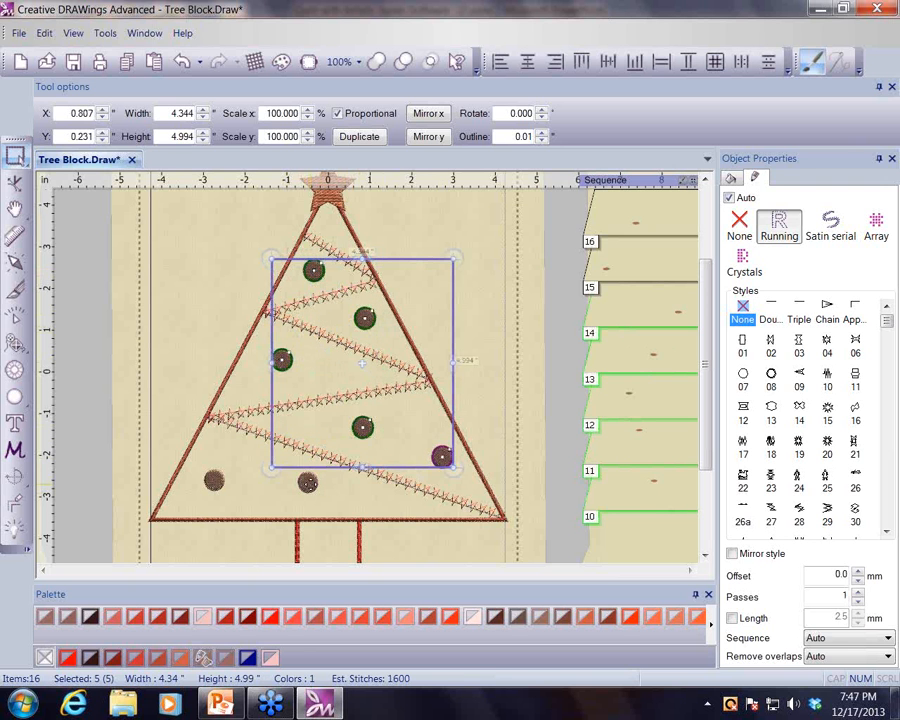
shift+click(307, 482)
shift+click(214, 481)
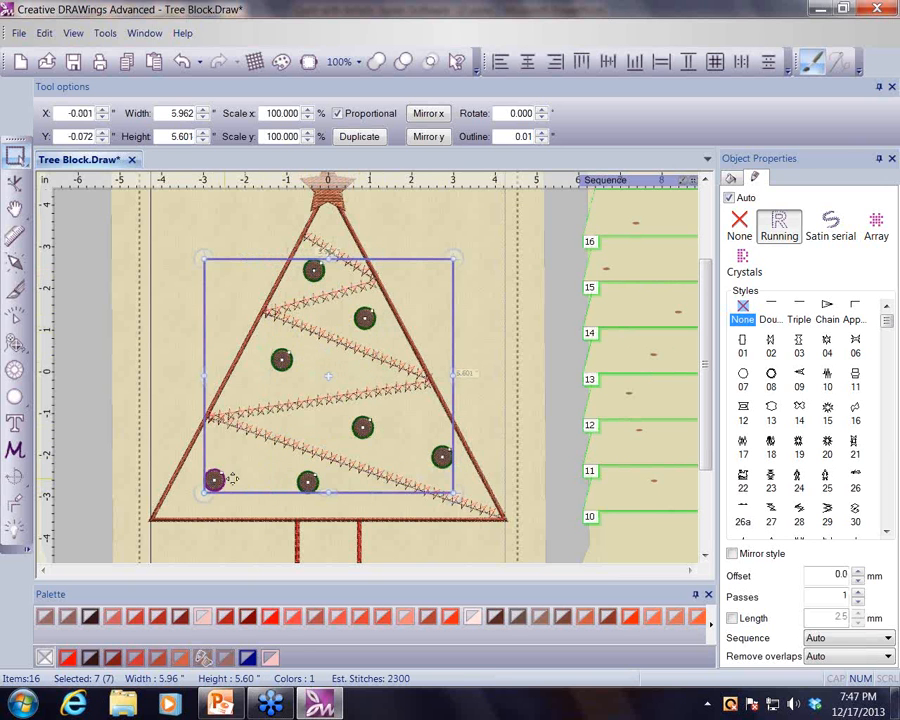
right_click(491, 290)
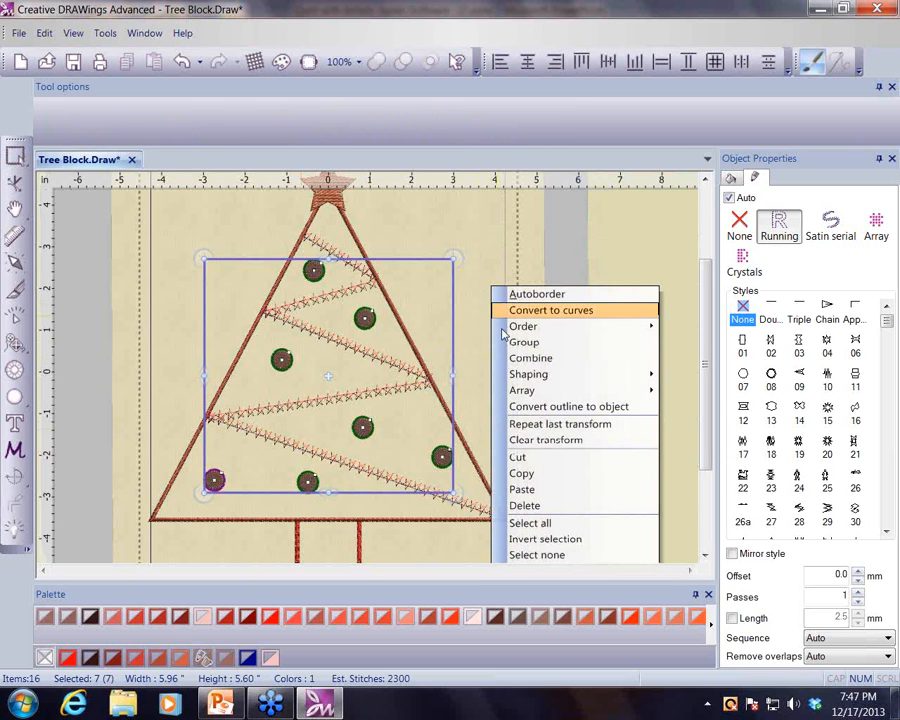
click(527, 362)
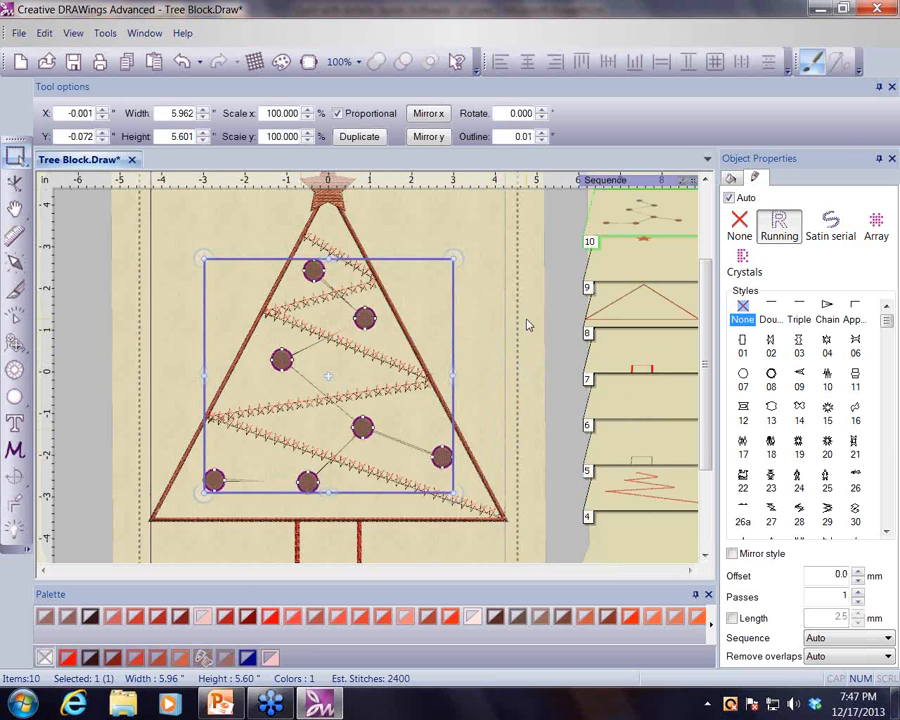
- Save the design under the new name Decorated tree
double_click(617, 219)
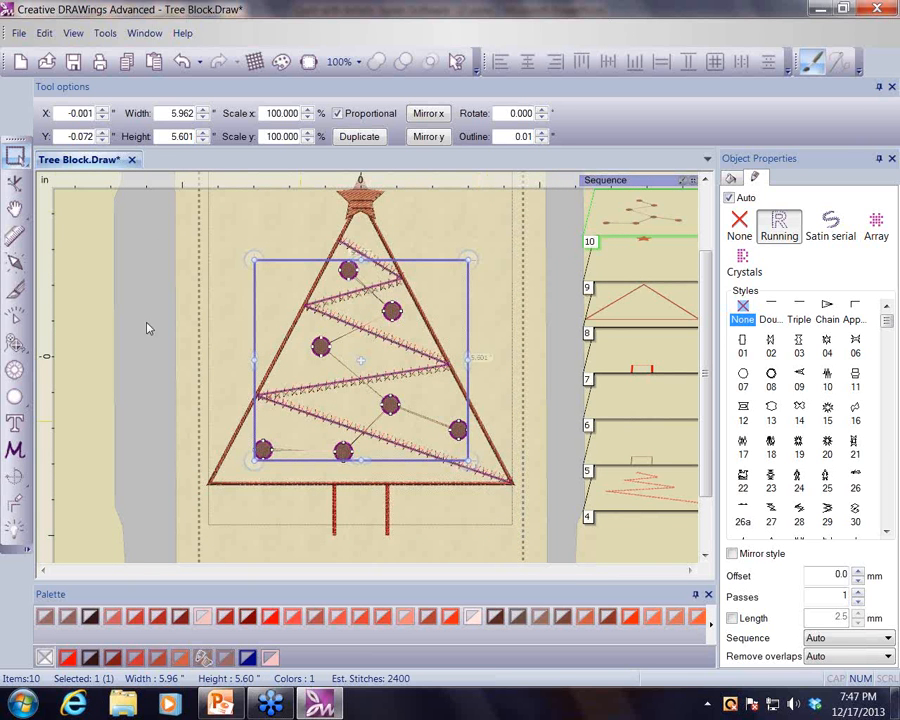
click(19, 33)
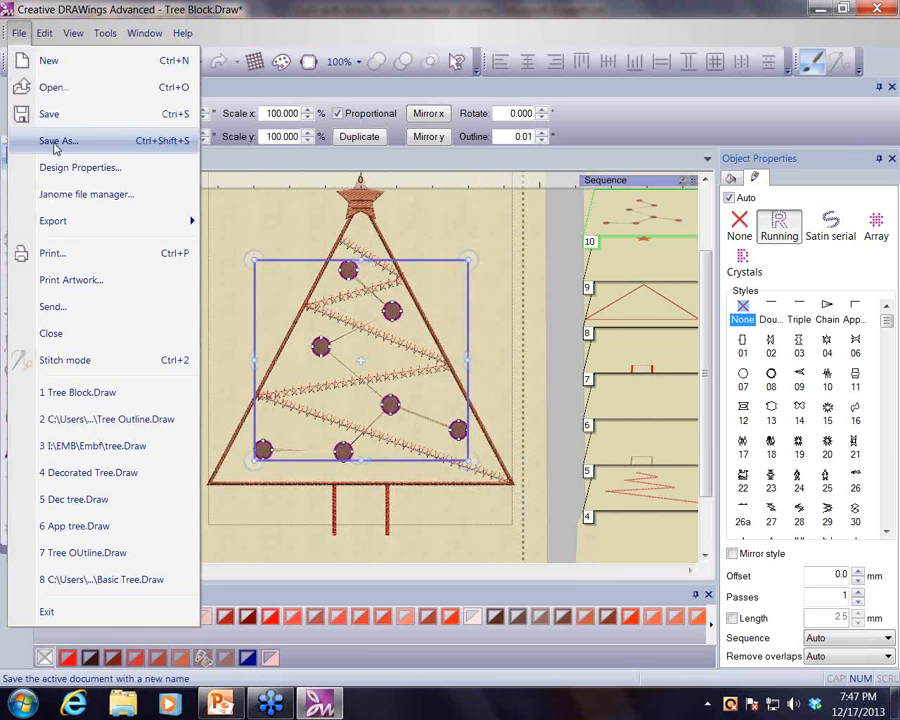
click(57, 143)
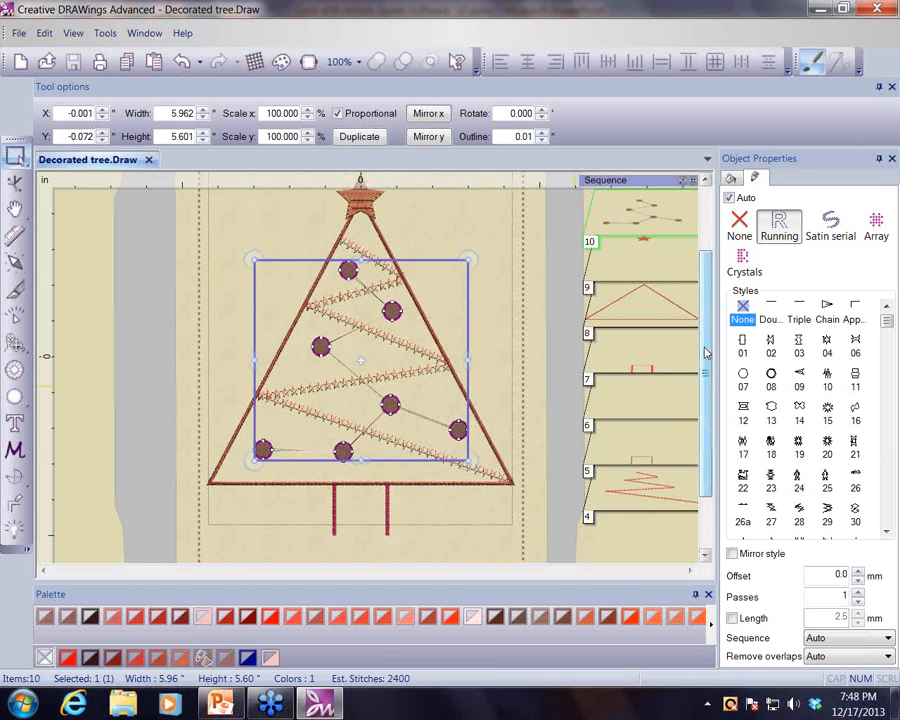
- Add a running-stitch autoborder to the outside of the topping star at a distance of 3 mm
scroll(486, 287, up, 3)
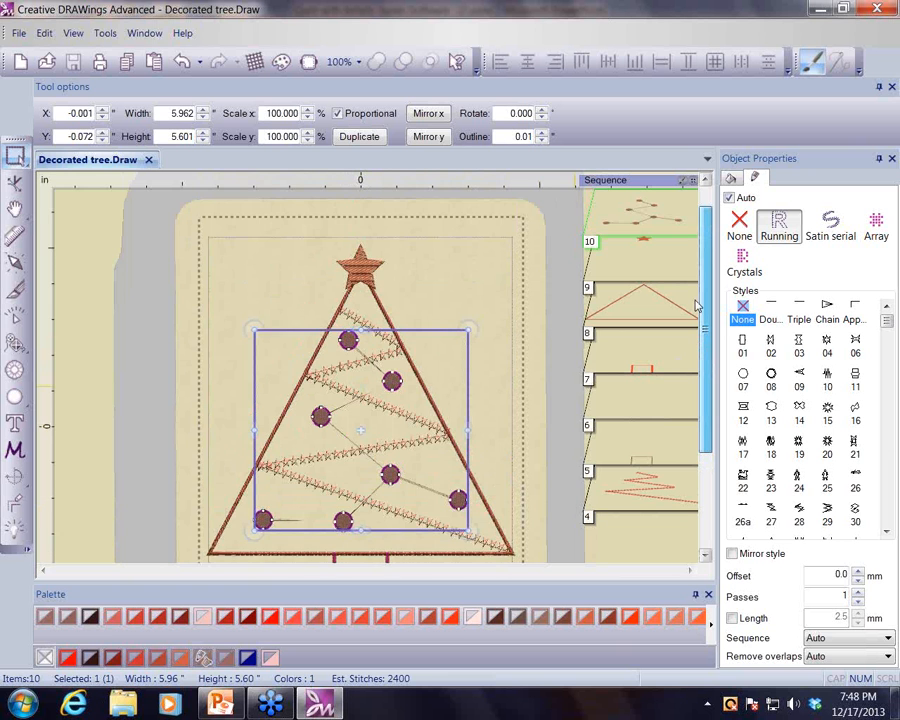
scroll(486, 287, up, 2)
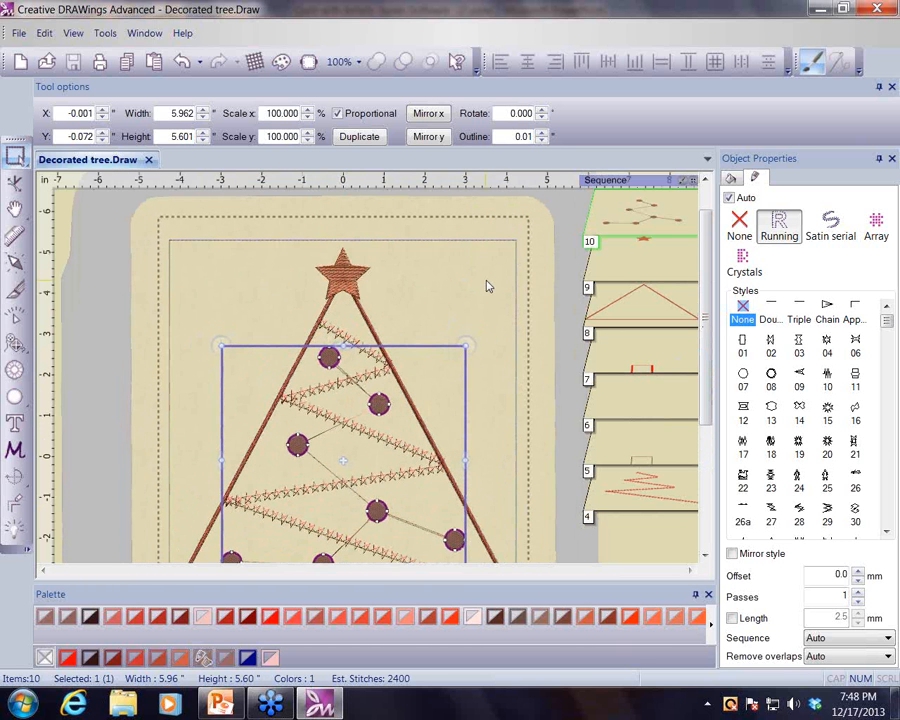
scroll(486, 287, up, 3)
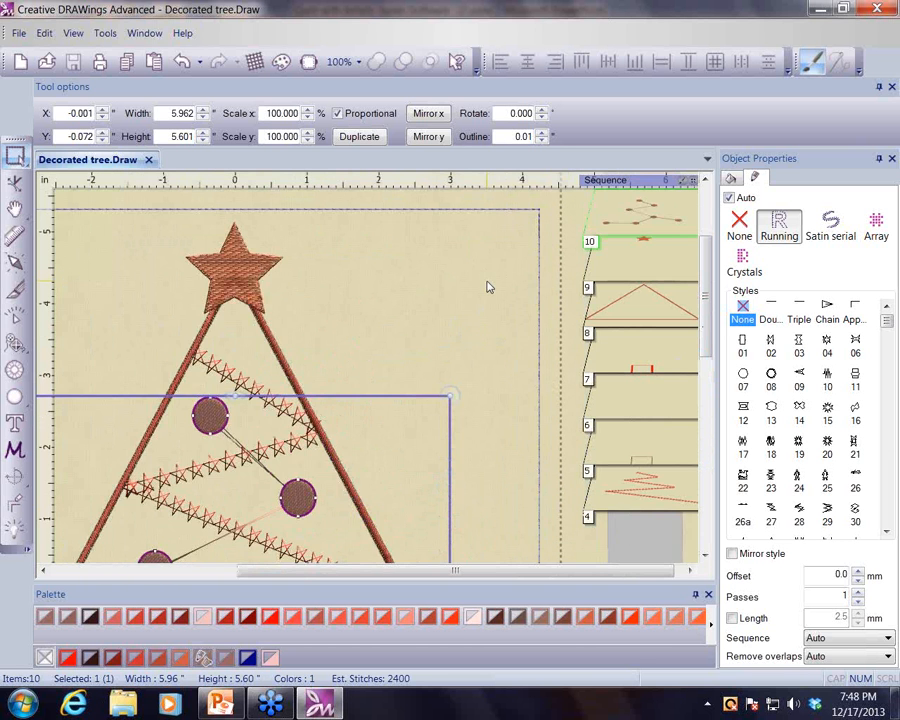
drag(549, 577, 468, 577)
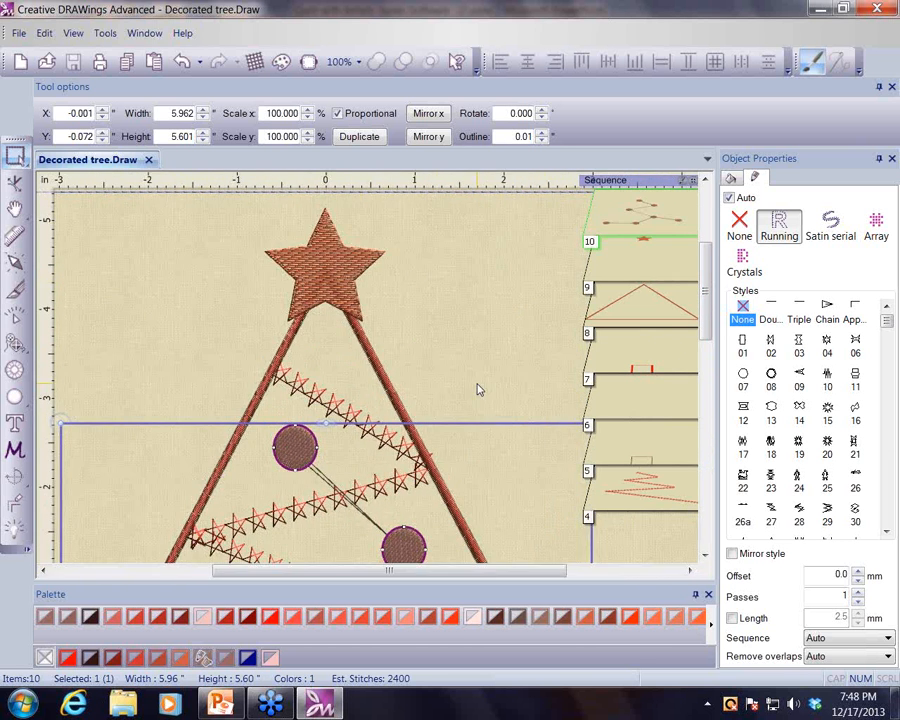
click(325, 265)
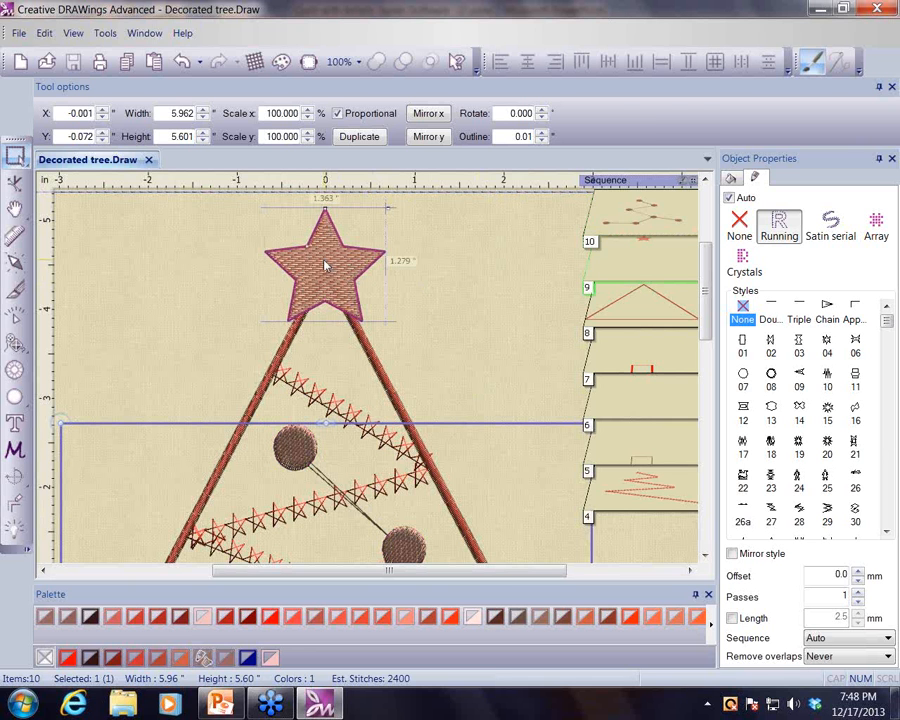
click(325, 265)
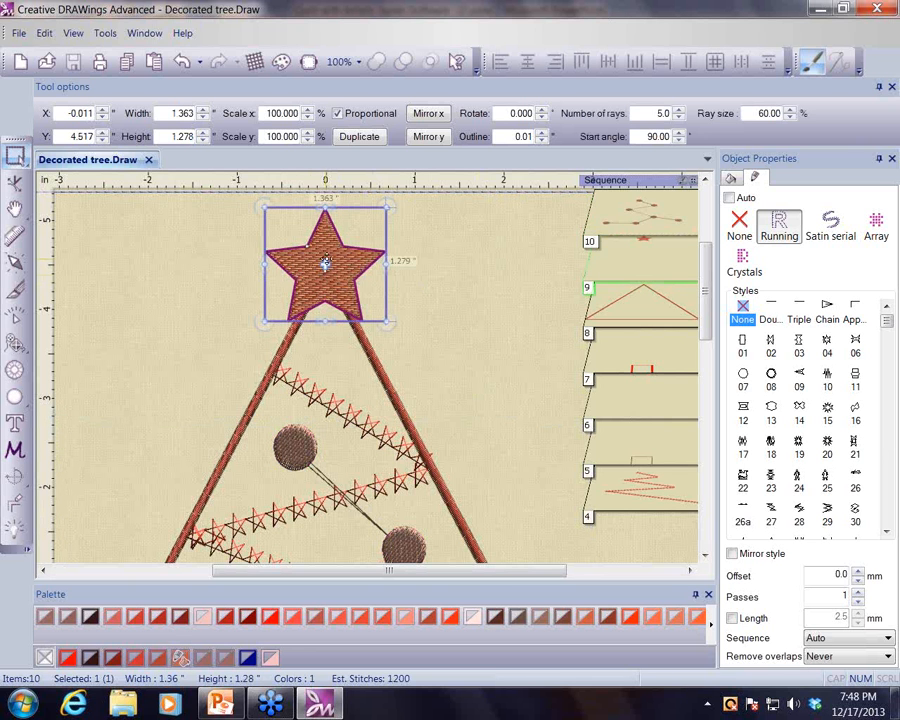
click(15, 507)
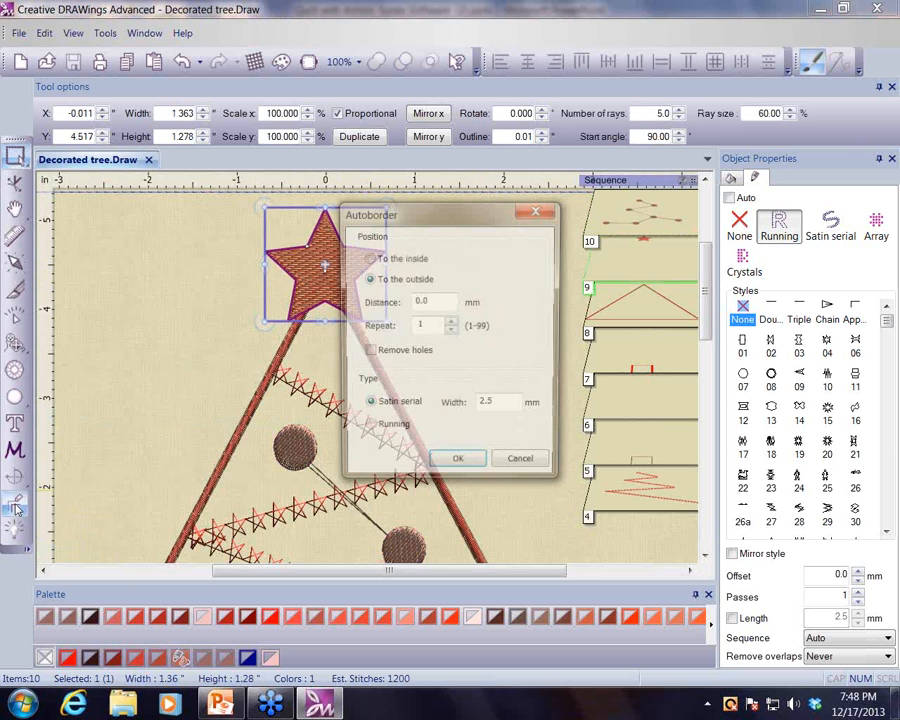
click(435, 302)
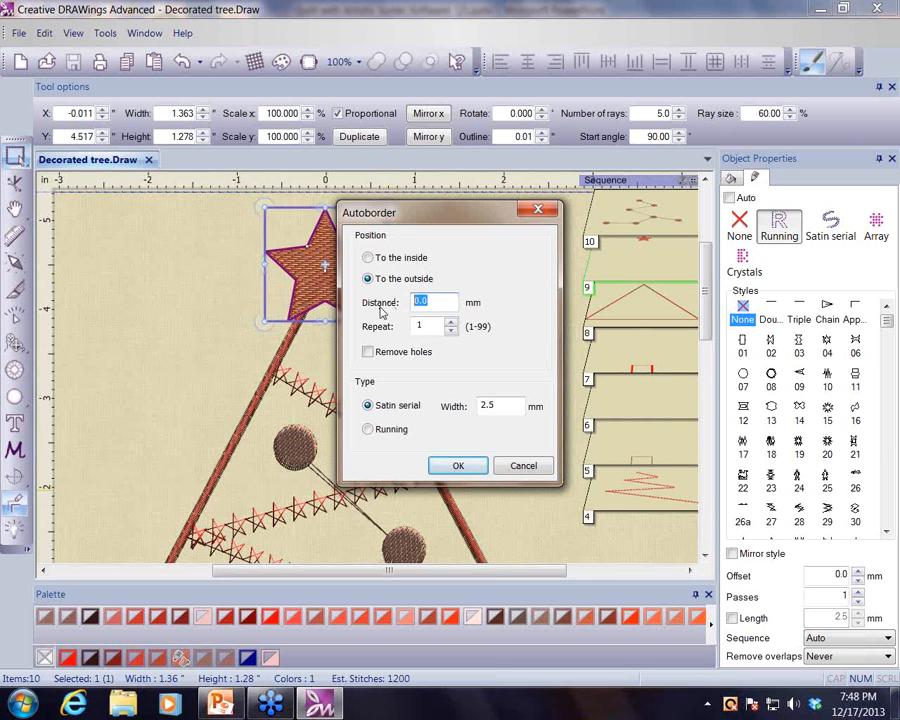
text(3)
click(368, 429)
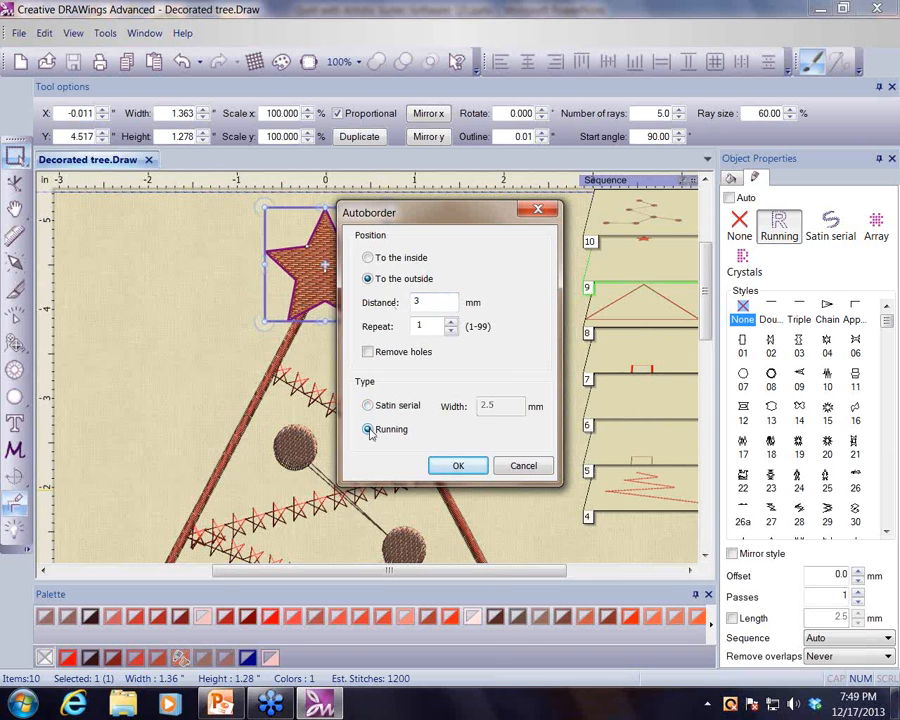
click(458, 466)
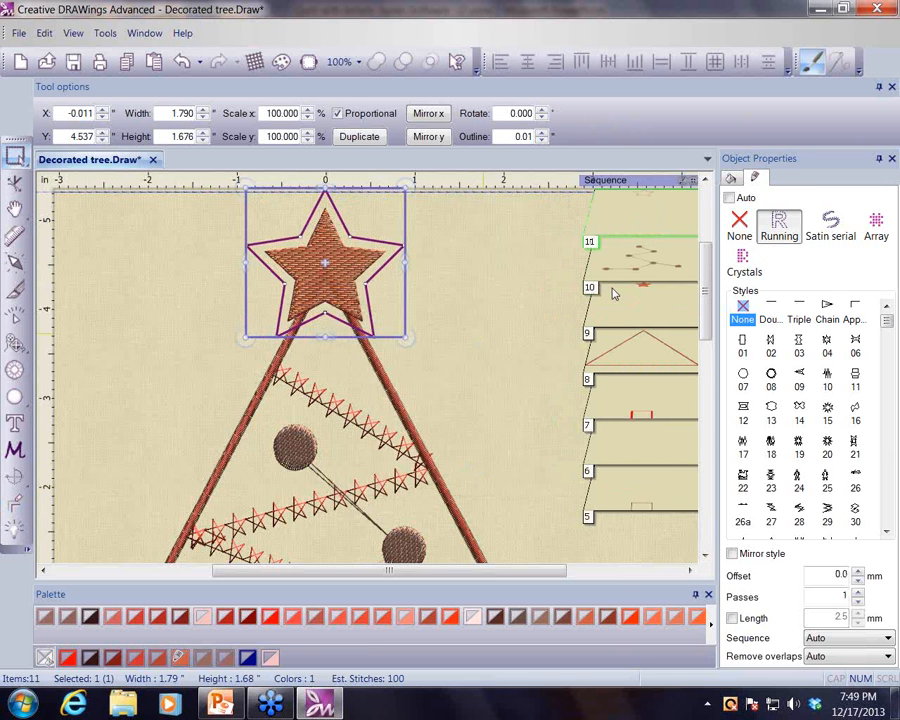
- Turn the star's border into crystals using the Fireopal colour
click(784, 229)
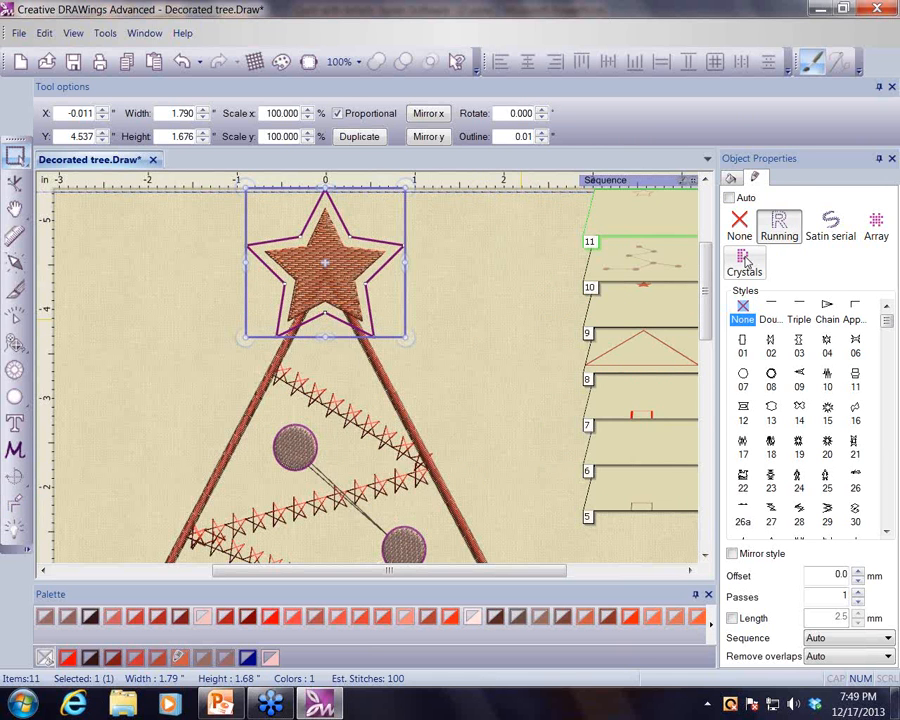
click(746, 262)
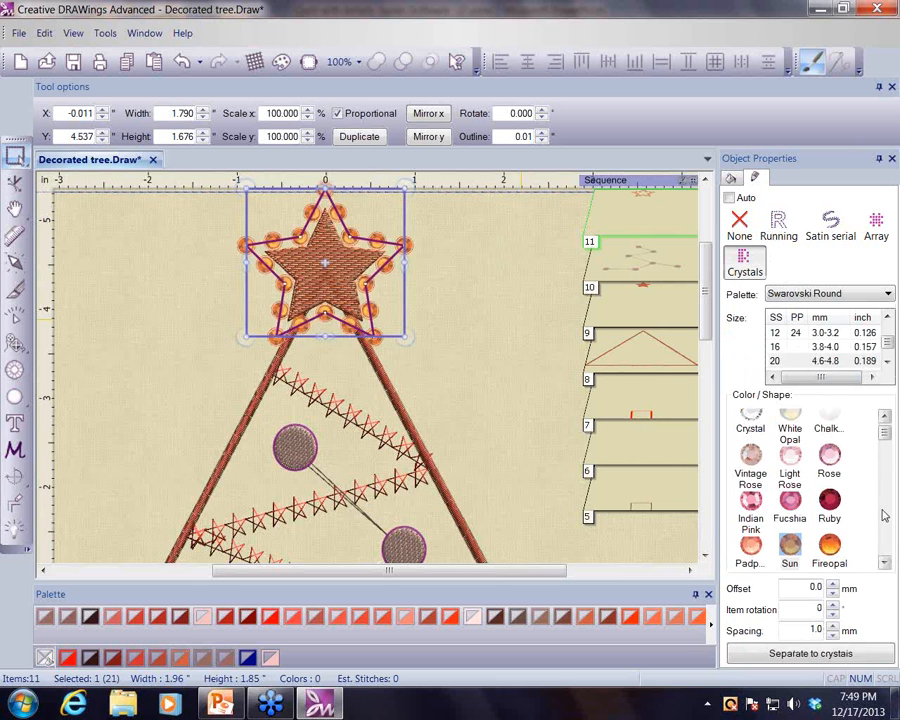
click(885, 563)
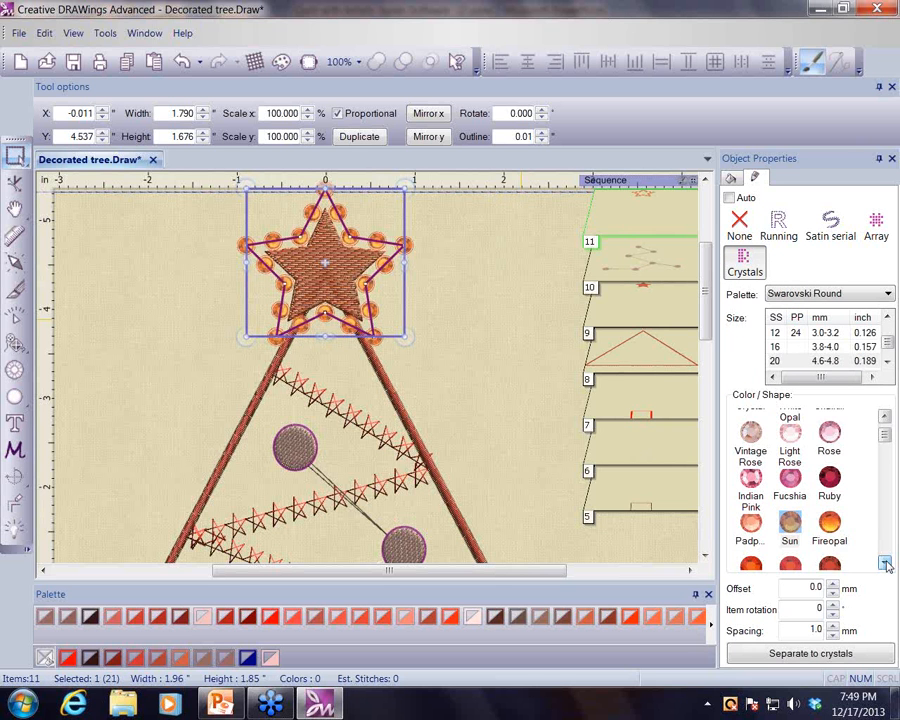
click(885, 563)
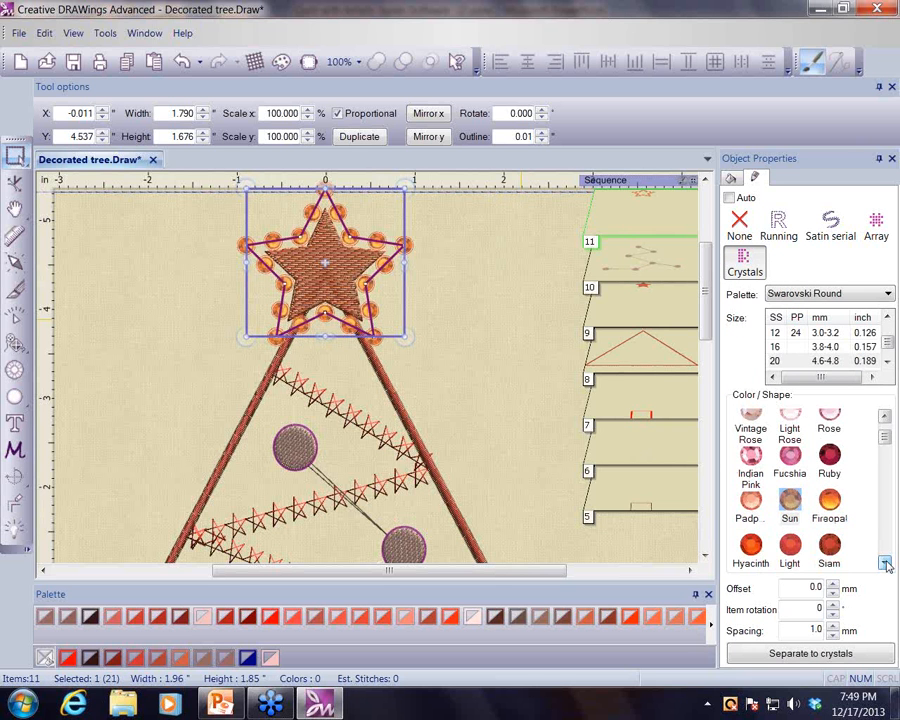
click(832, 504)
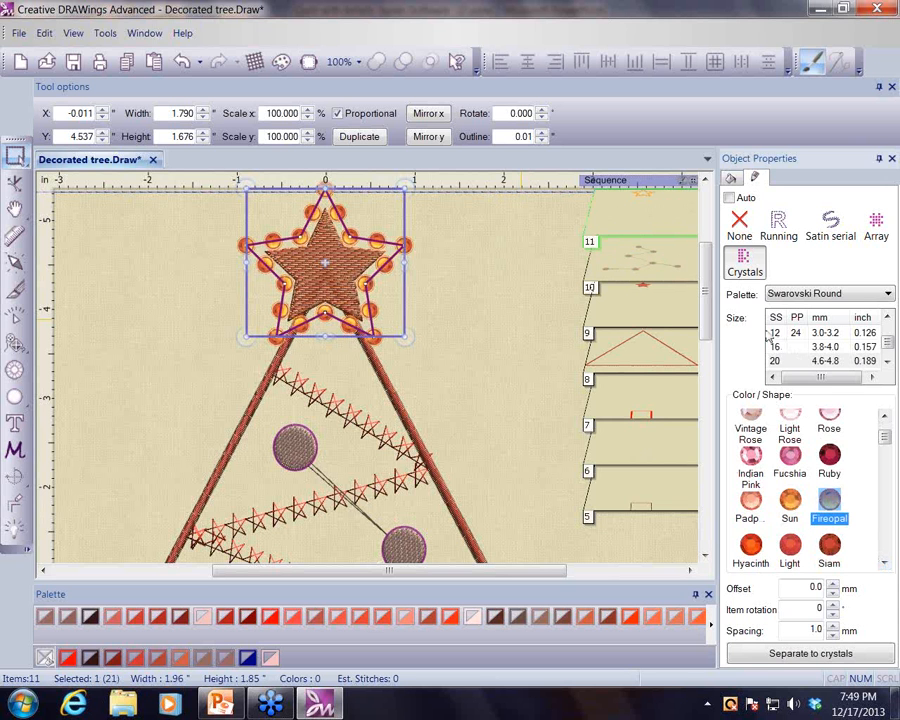
- Set the border crystals to size SS 10 with a spacing of 2.5 mm
click(888, 318)
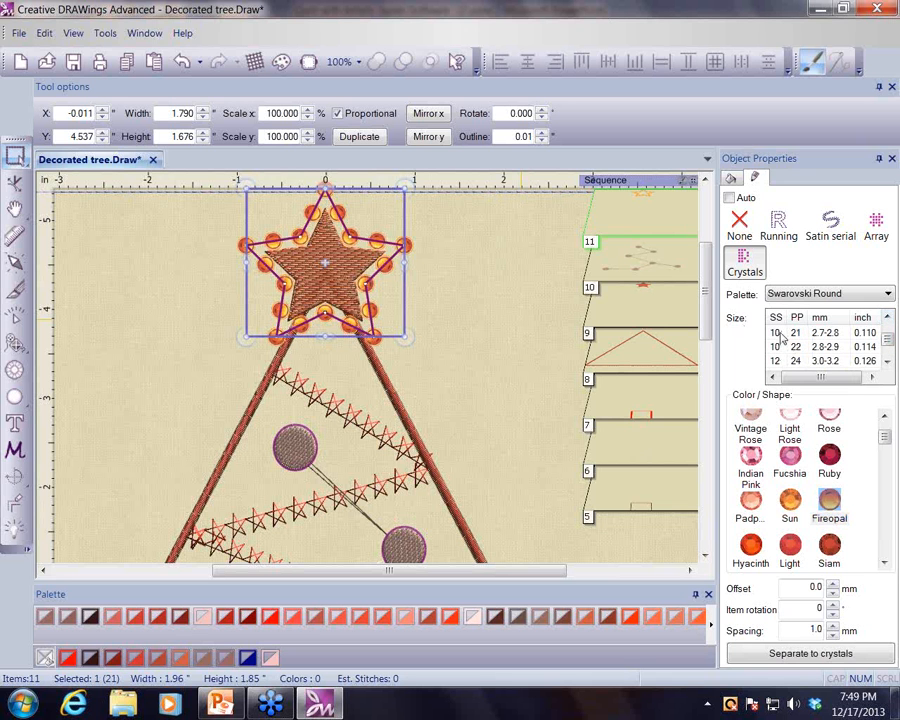
click(790, 332)
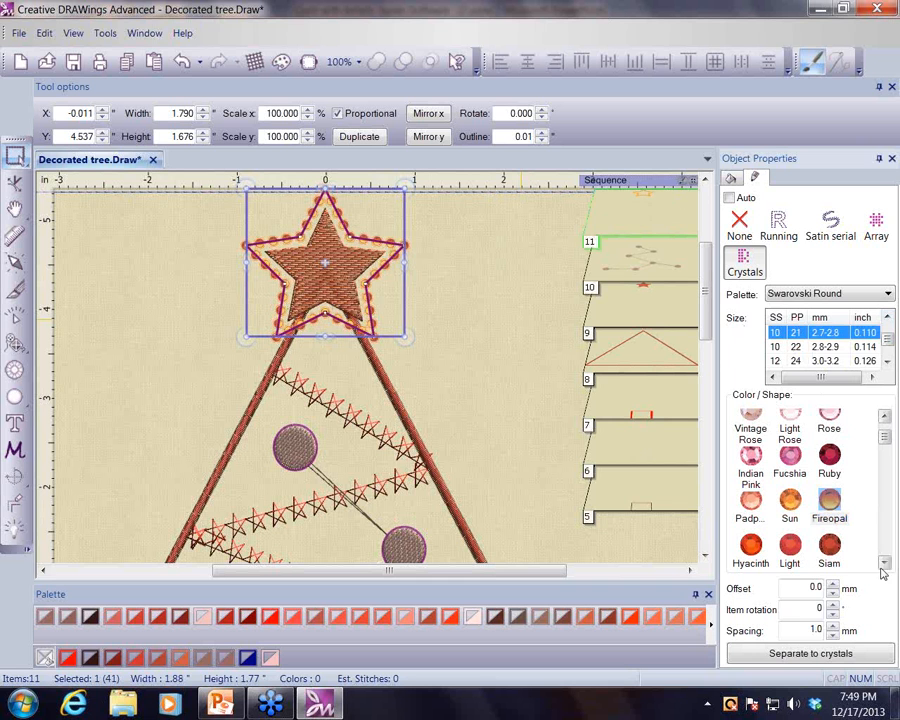
drag(809, 630, 856, 634)
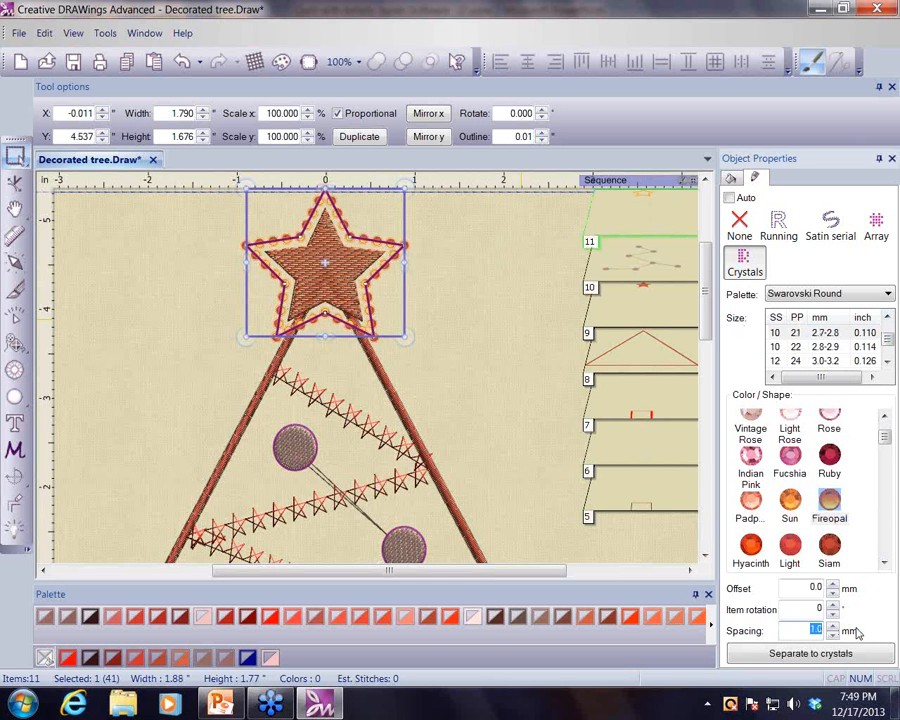
text(2.5)
click(811, 652)
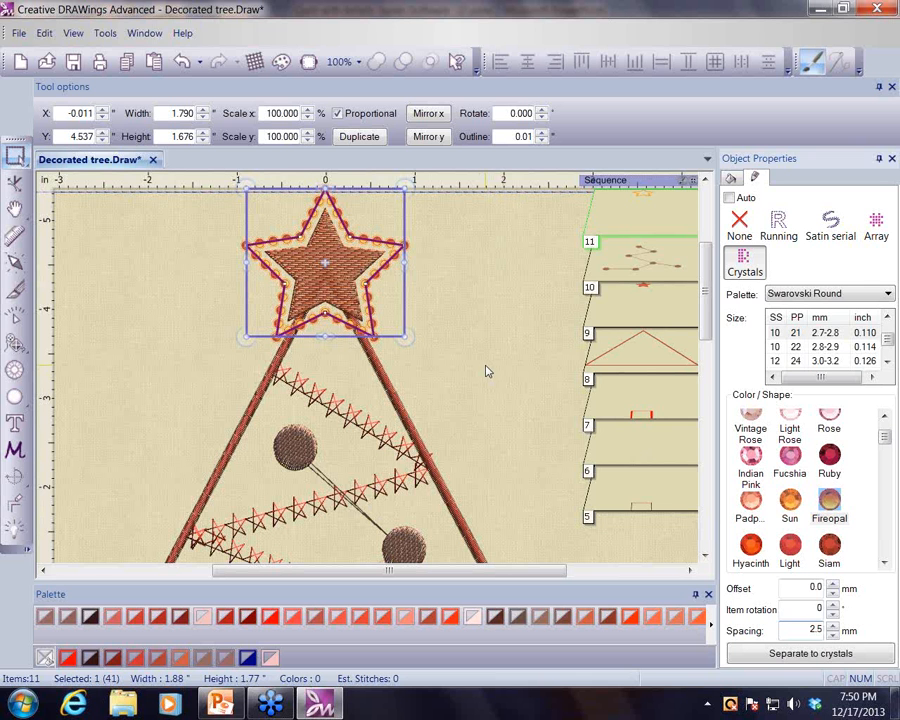
- Separate the star's border into individual crystals and ungroup them
scroll(489, 372, up, 1)
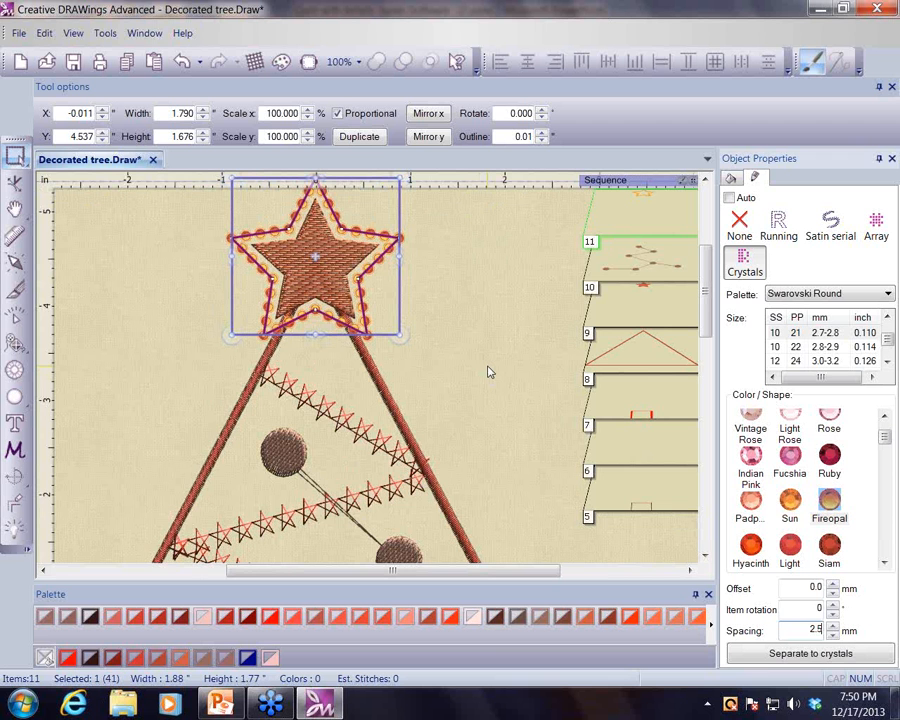
scroll(489, 372, up, 1)
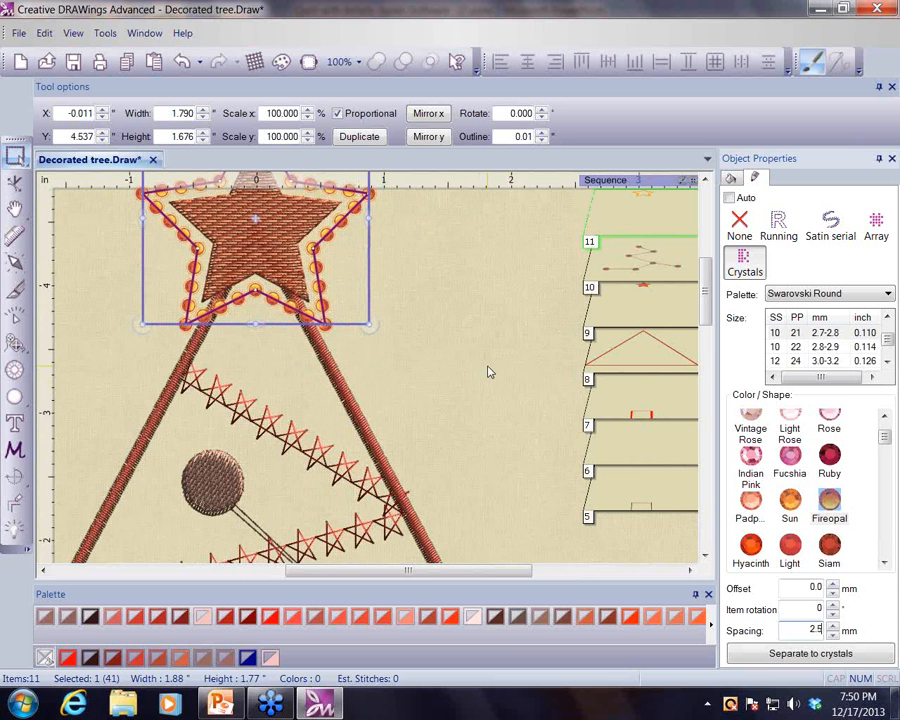
scroll(489, 372, up, 1)
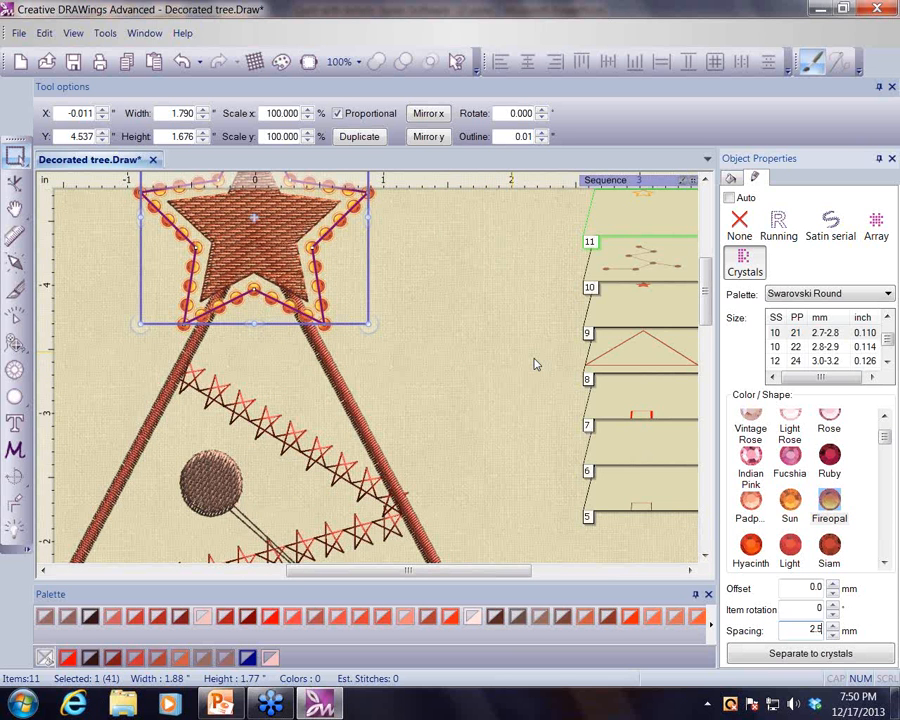
scroll(534, 364, up, 2)
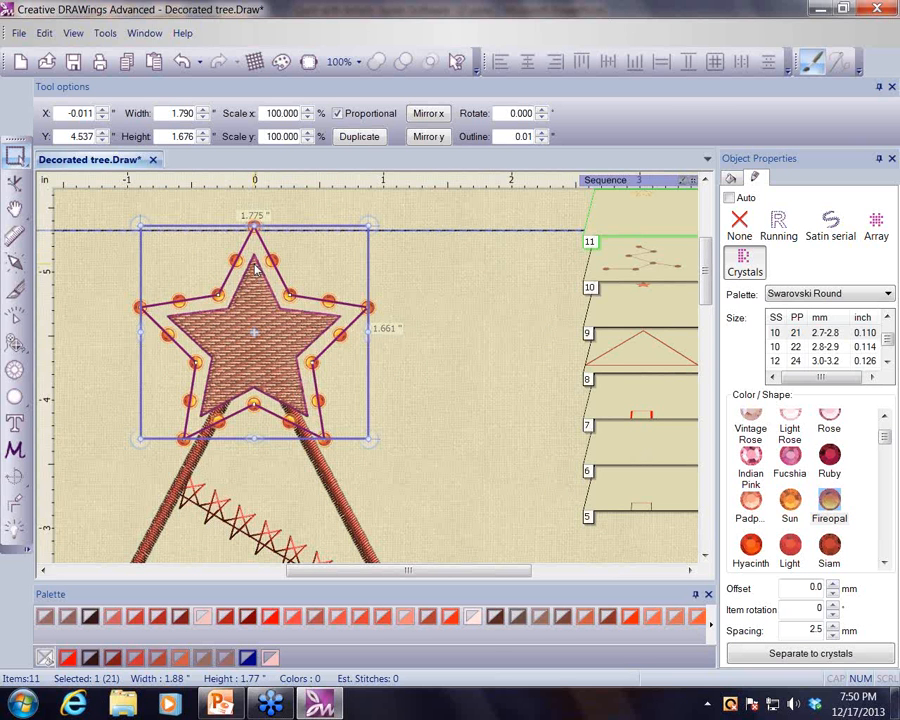
click(797, 655)
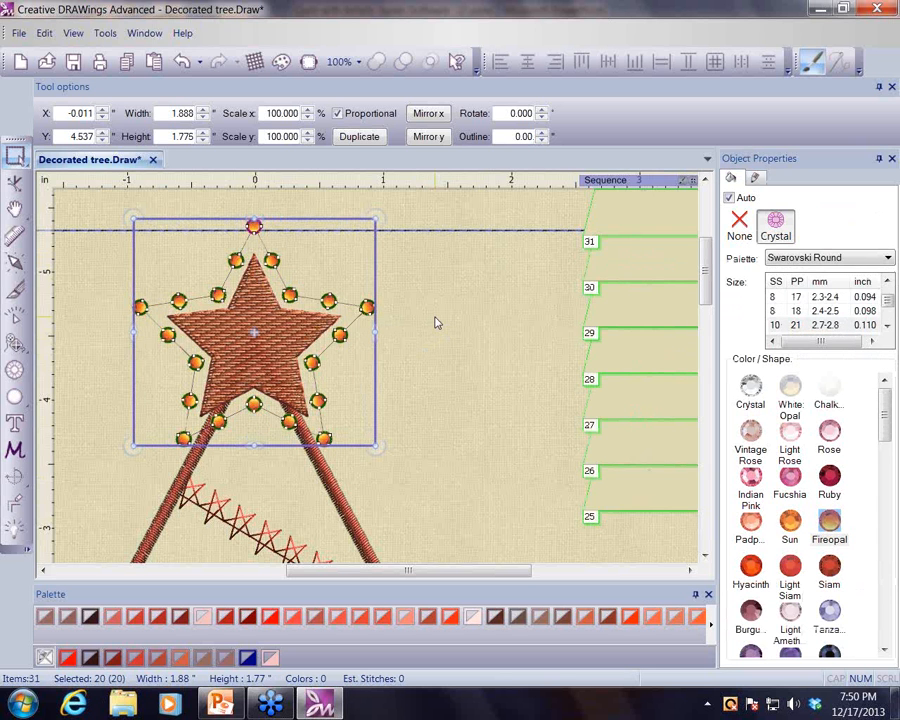
right_click(436, 322)
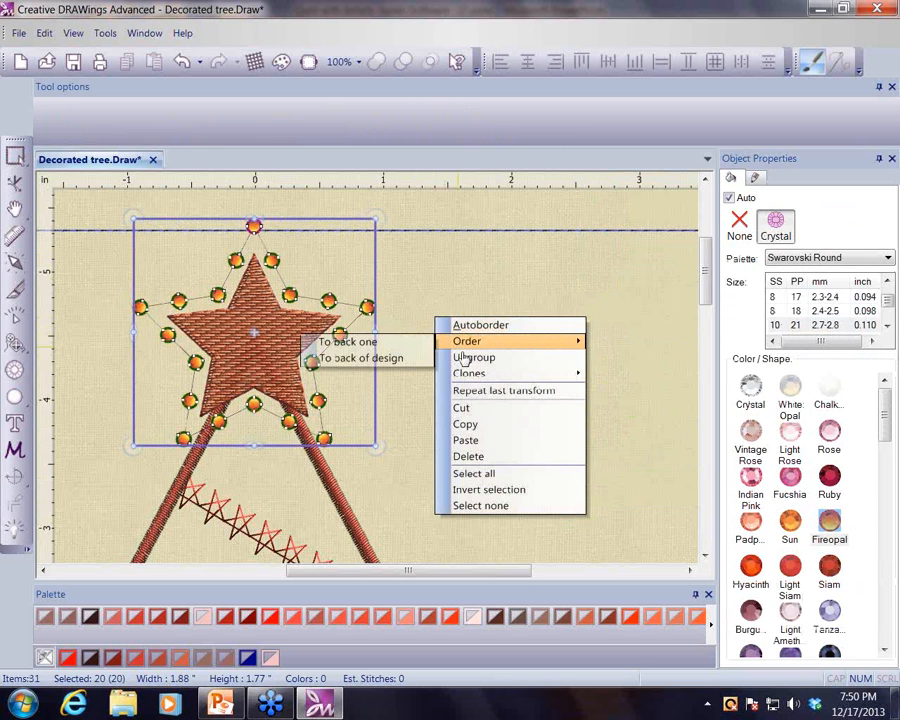
click(471, 358)
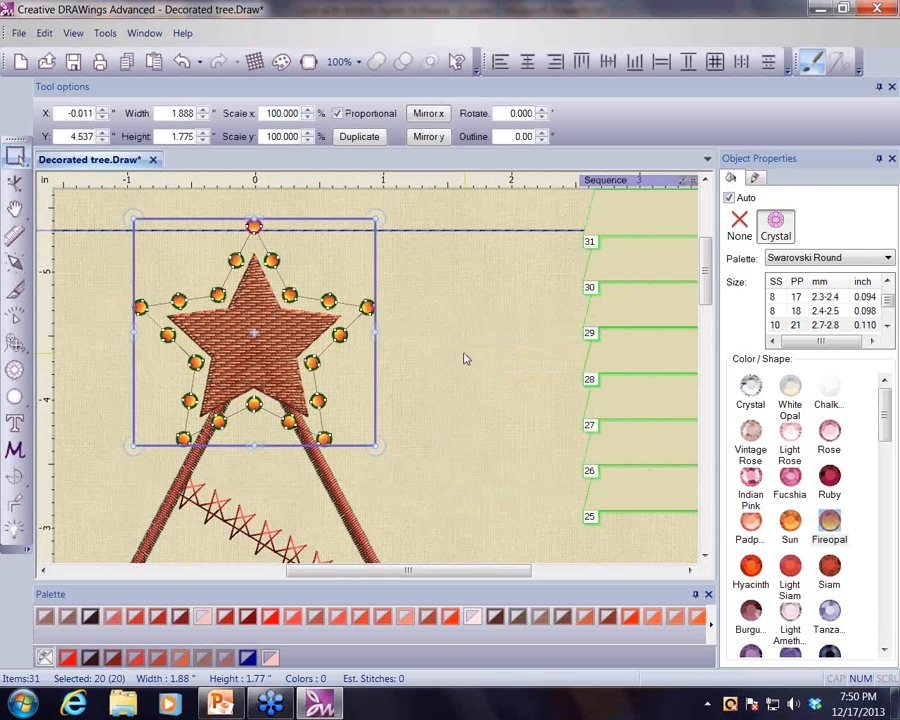
- Nudge the rightmost and topmost border crystals slightly closer to the star
click(424, 304)
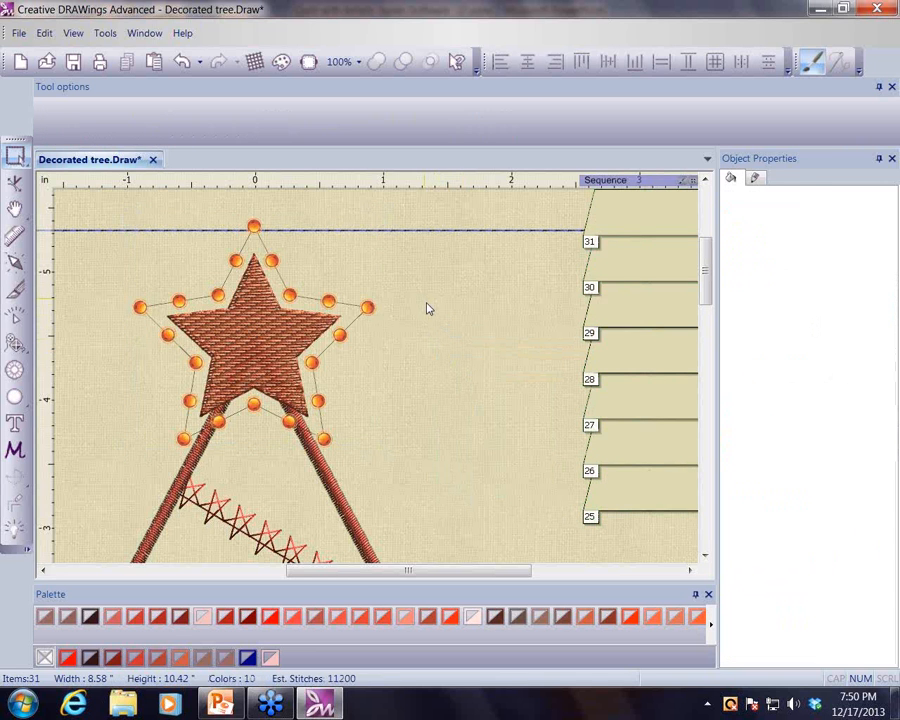
click(367, 306)
drag(367, 306, 355, 306)
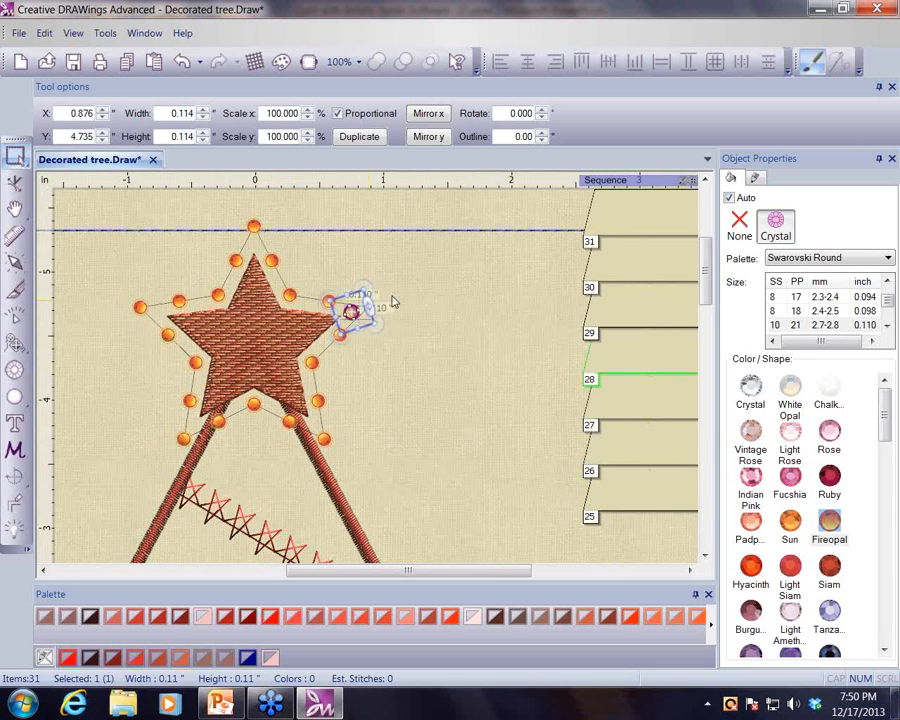
mouse_move(253, 227)
mouse_down()
mouse_move(259, 217)
mouse_move(259, 232)
mouse_up()
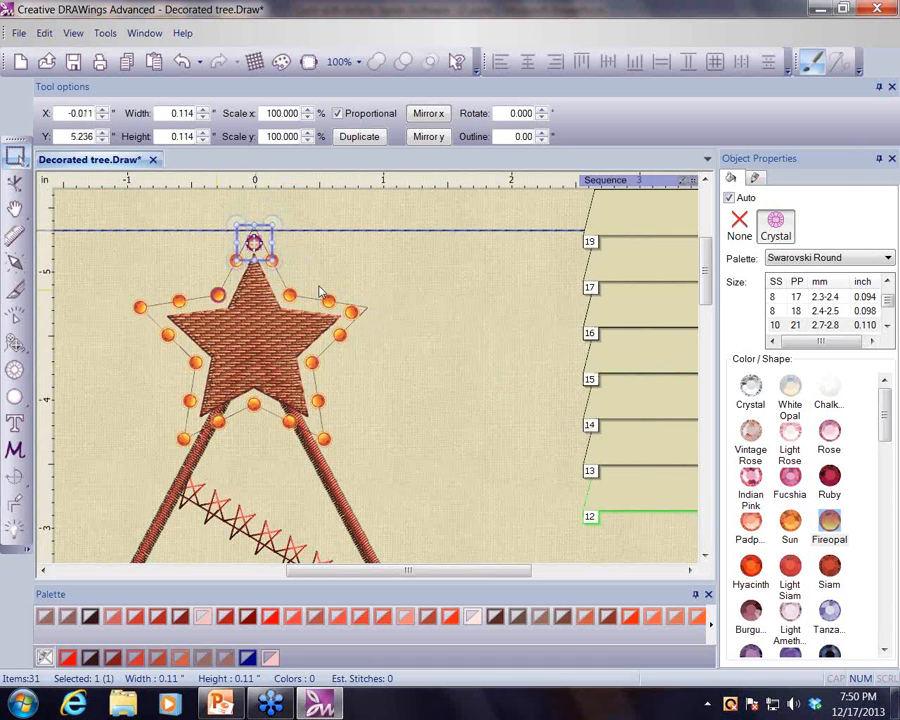
click(452, 373)
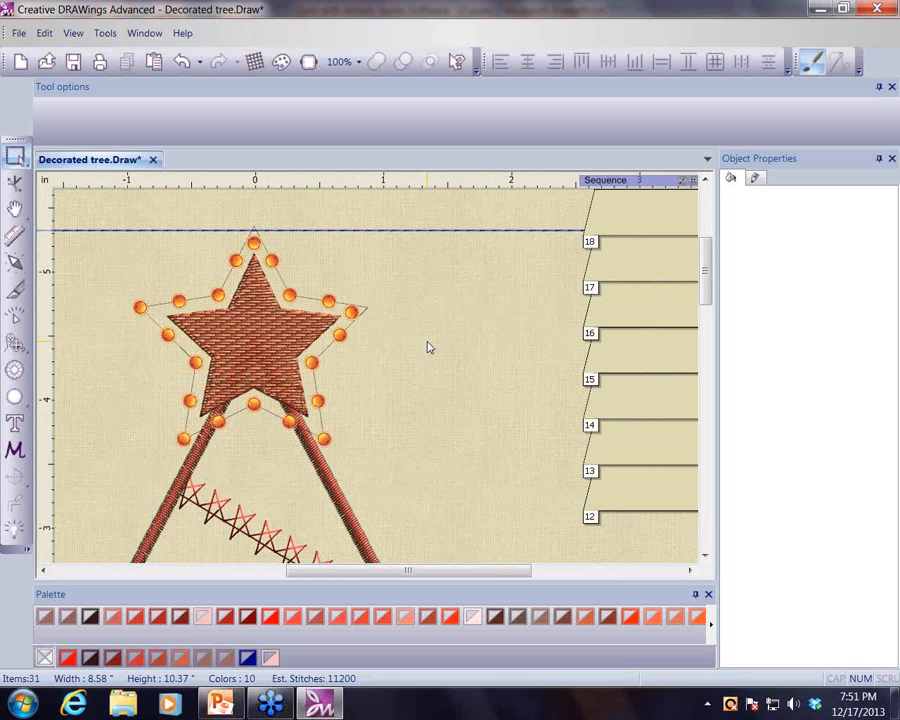
- Open the Export to Crystals/Cutters dialog to preview the star's crystal template, then close it
click(20, 33)
mouse_move(67, 222)
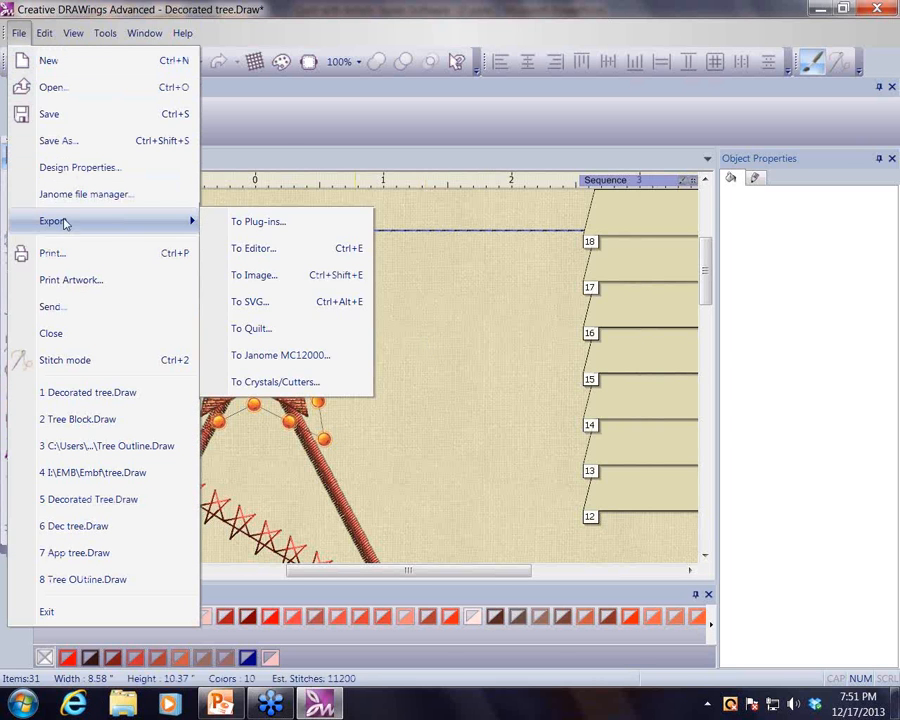
click(279, 388)
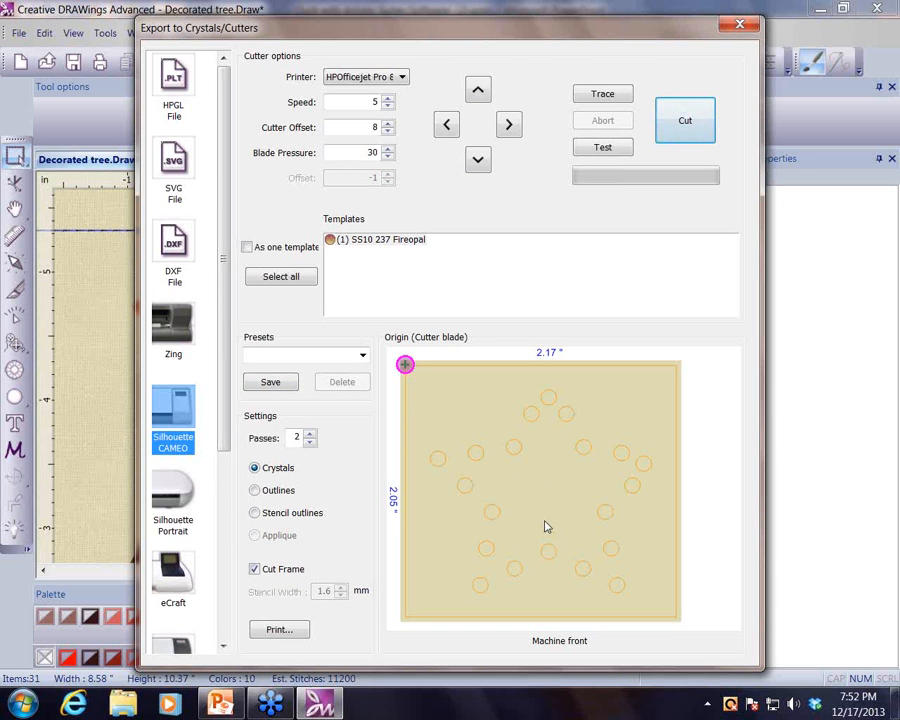
click(737, 26)
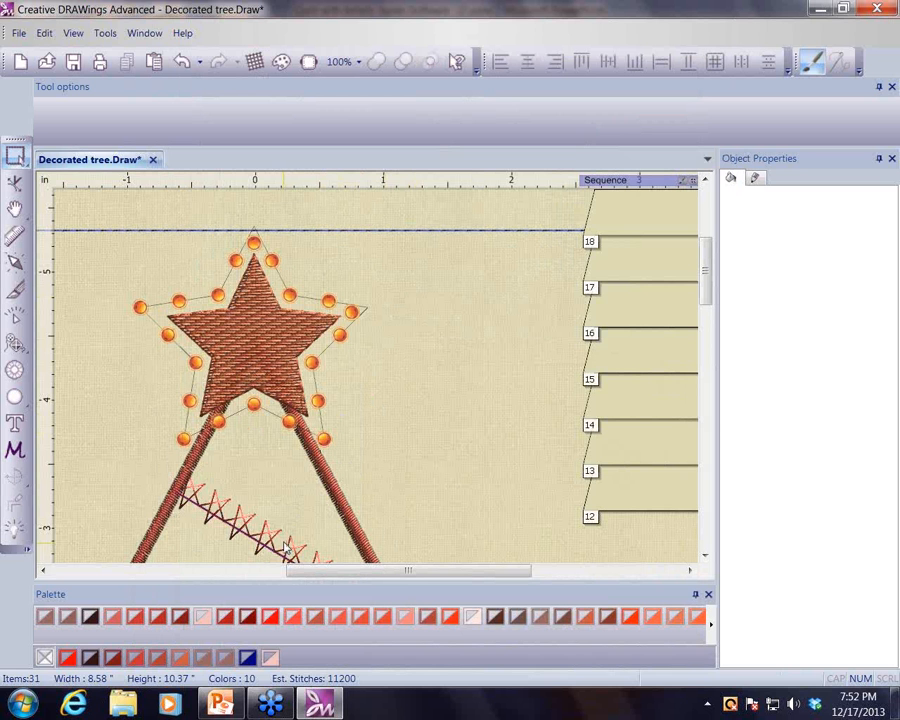
- Switch to PowerPoint and run the slide show to view the 2nd Block Trapunto example slide
click(220, 707)
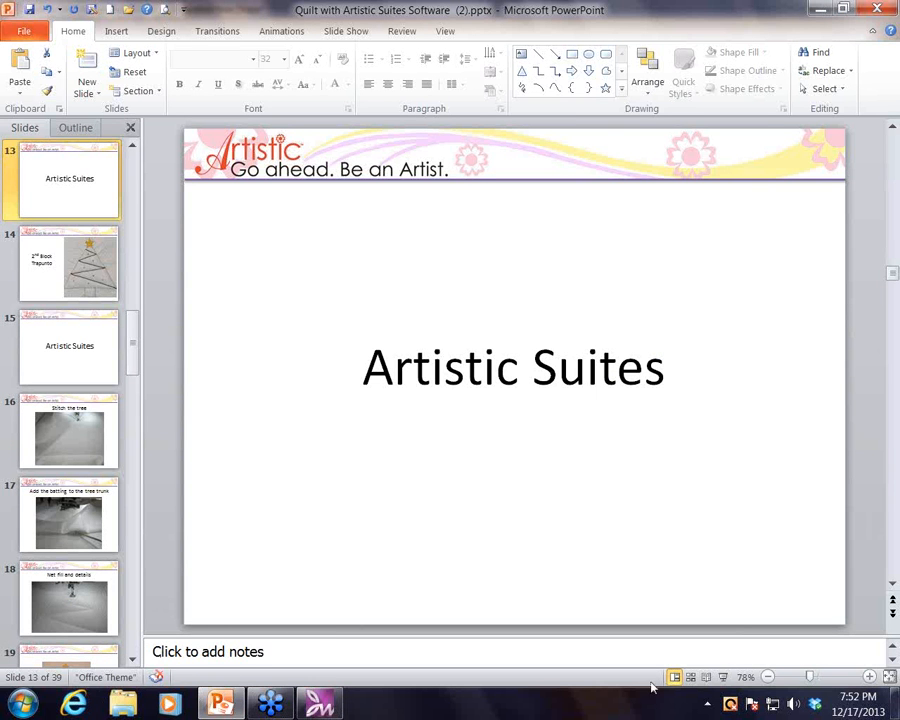
click(722, 677)
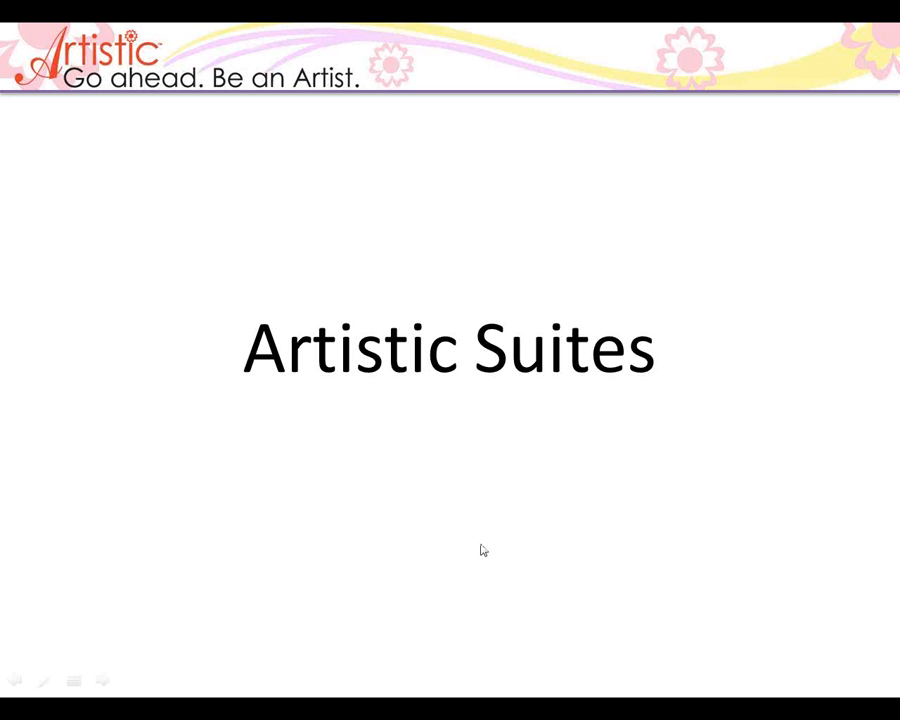
click(483, 550)
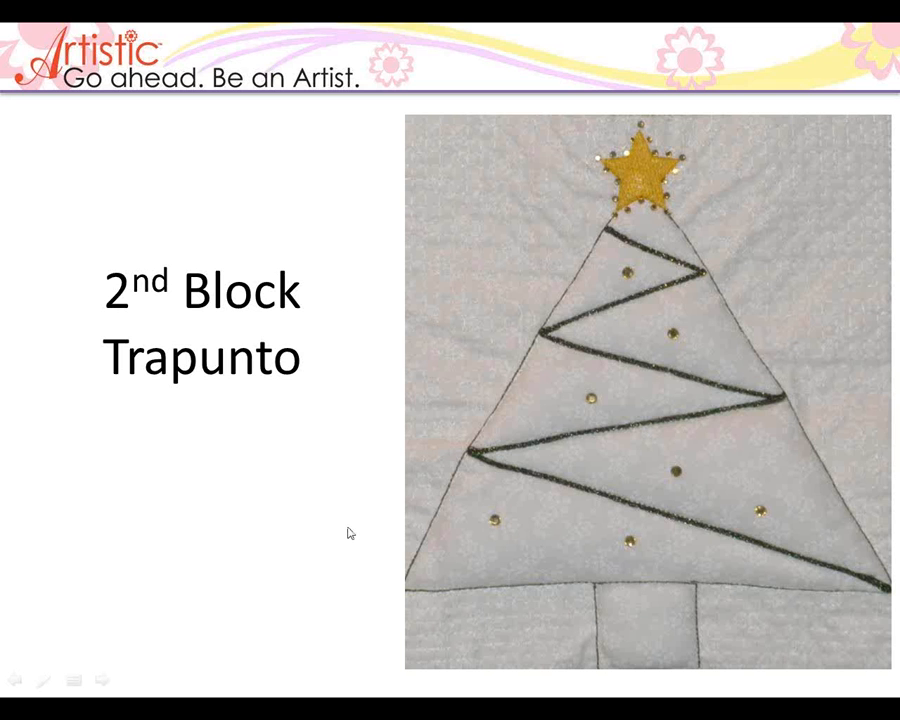
key(Escape)
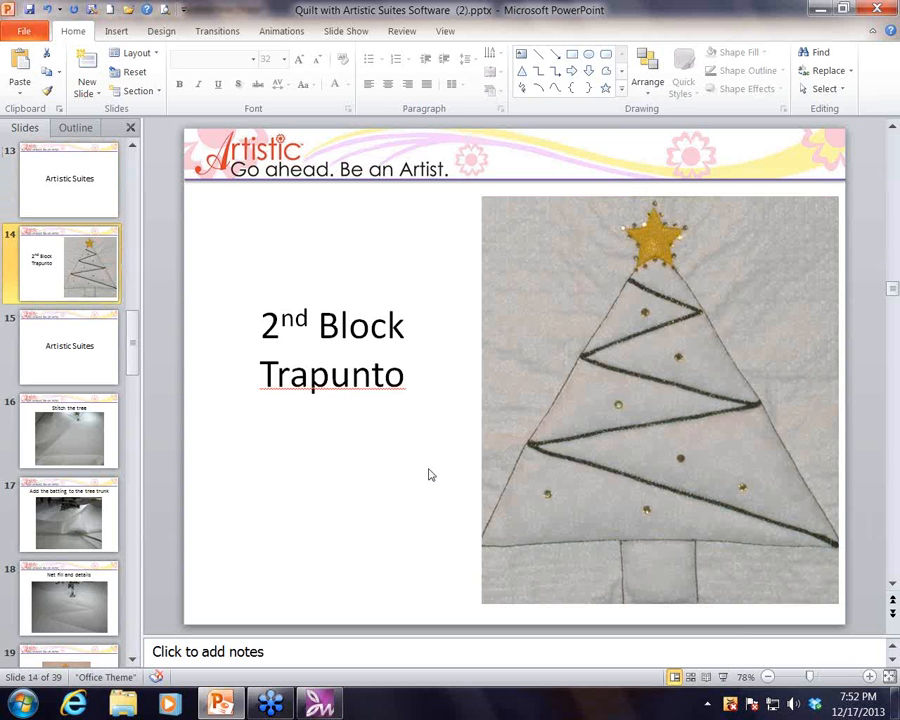
- Switch back to Creative DRAWings and start a new graphic on Cotton 2 fabric in the Janome 230 x 300 Hoop-GR
click(320, 707)
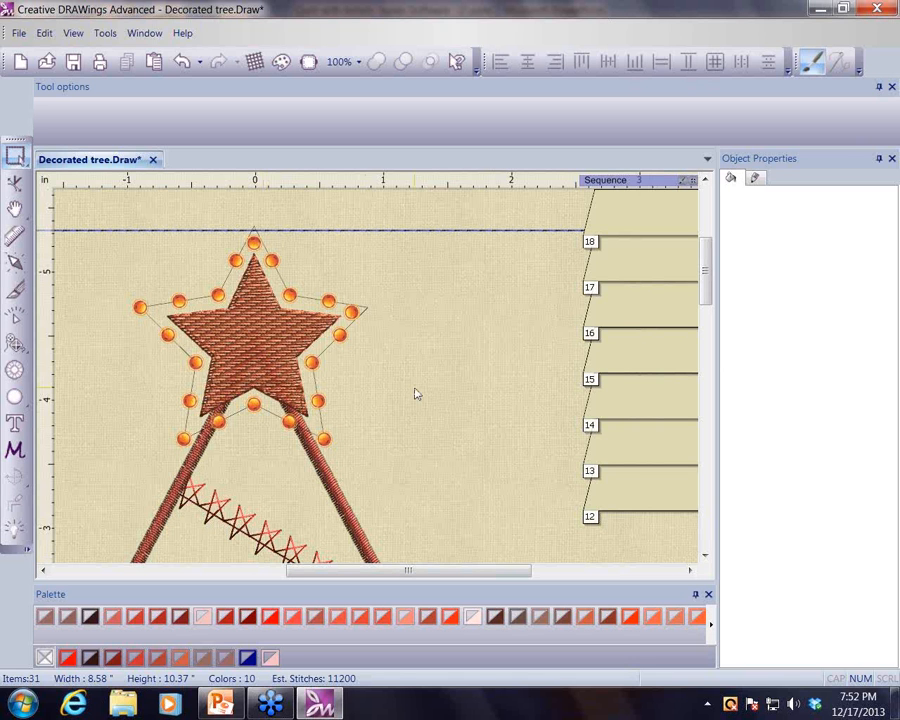
click(19, 63)
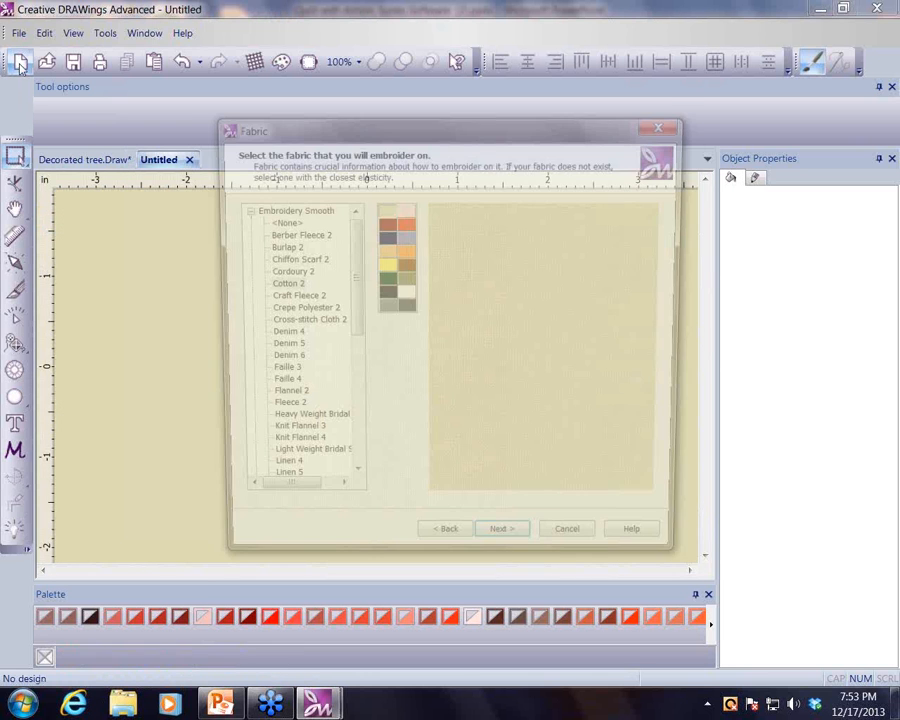
click(279, 284)
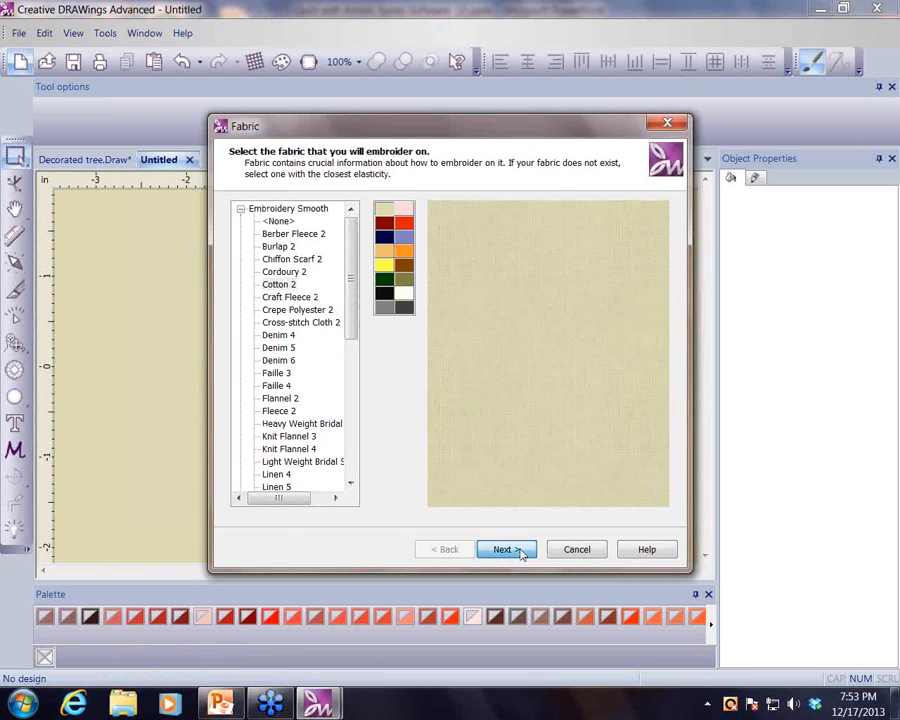
click(505, 550)
click(268, 382)
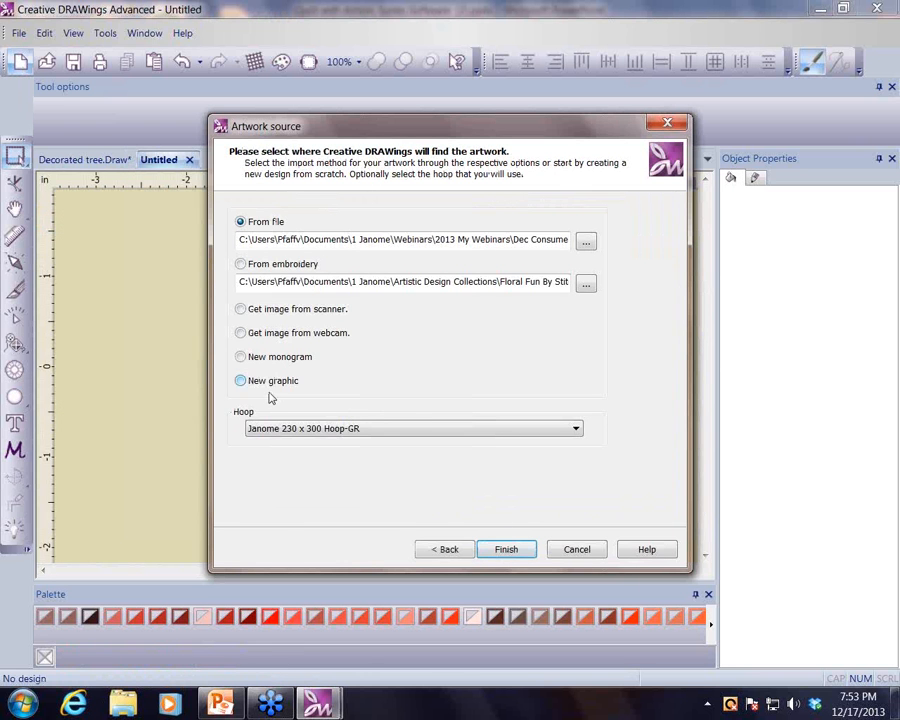
click(508, 550)
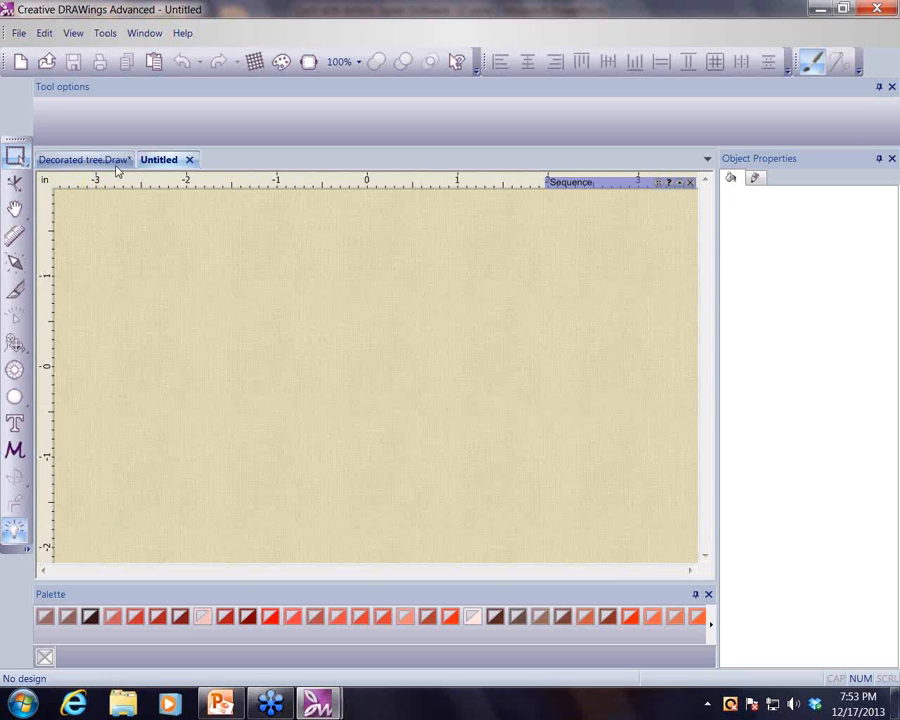
- Open Tree Block.Draw from the My Documents folder 1 and close the empty Untitled document
click(47, 63)
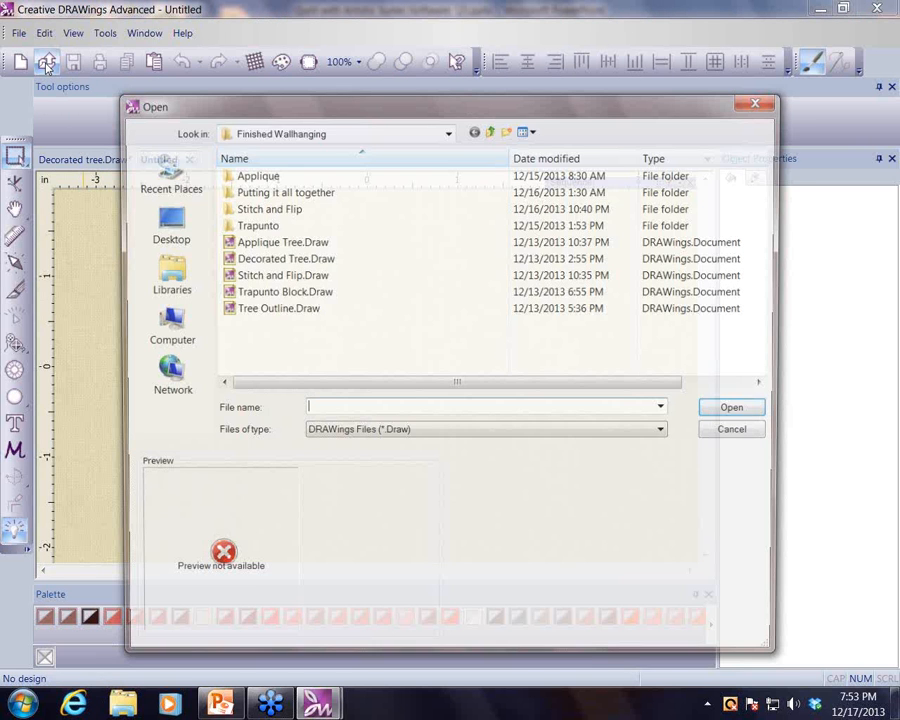
click(330, 133)
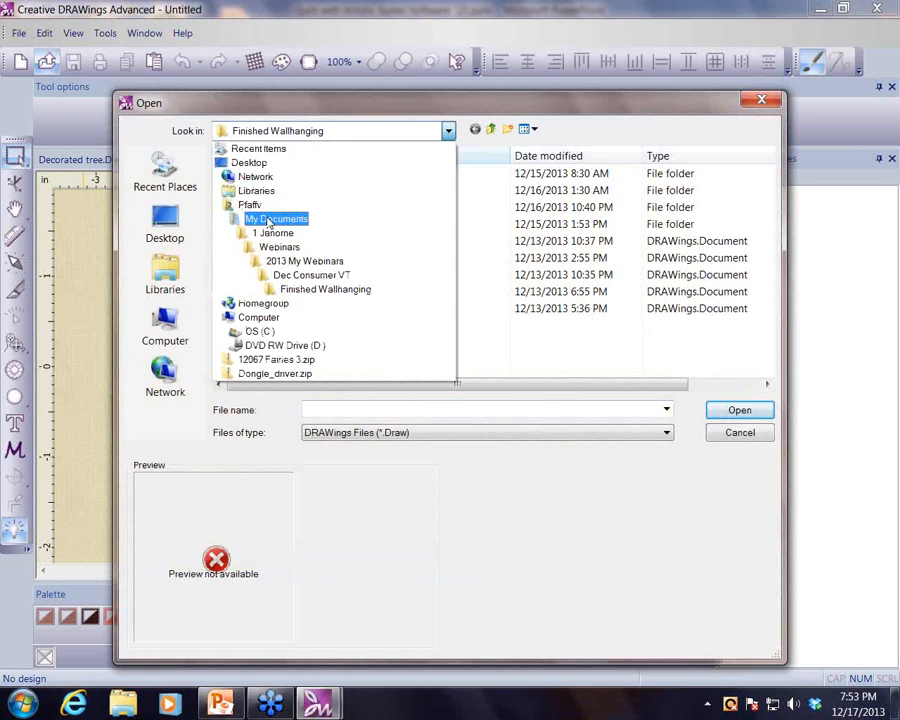
click(270, 222)
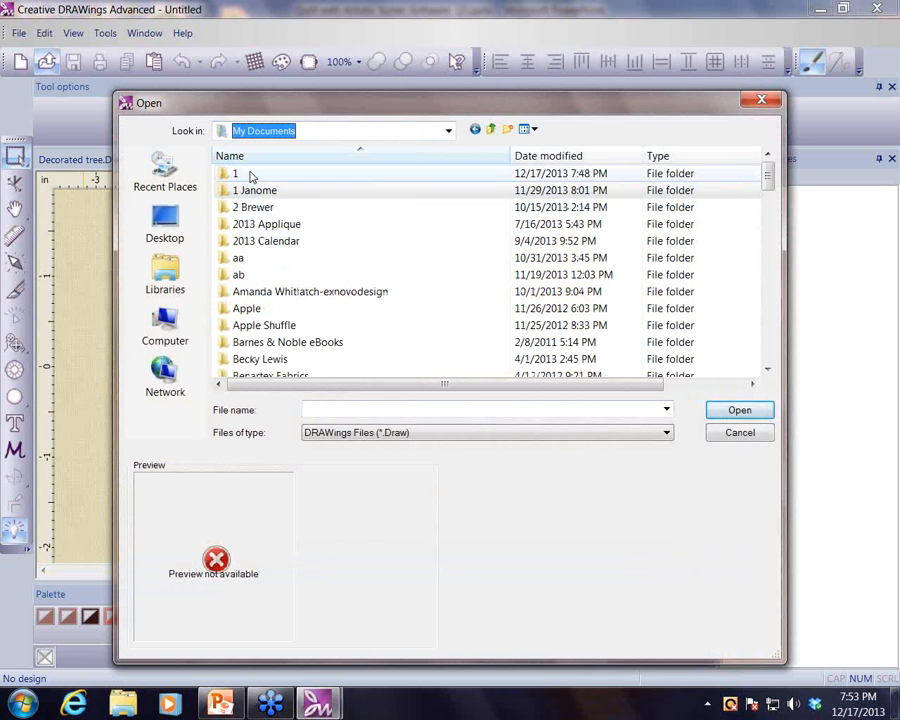
double_click(250, 175)
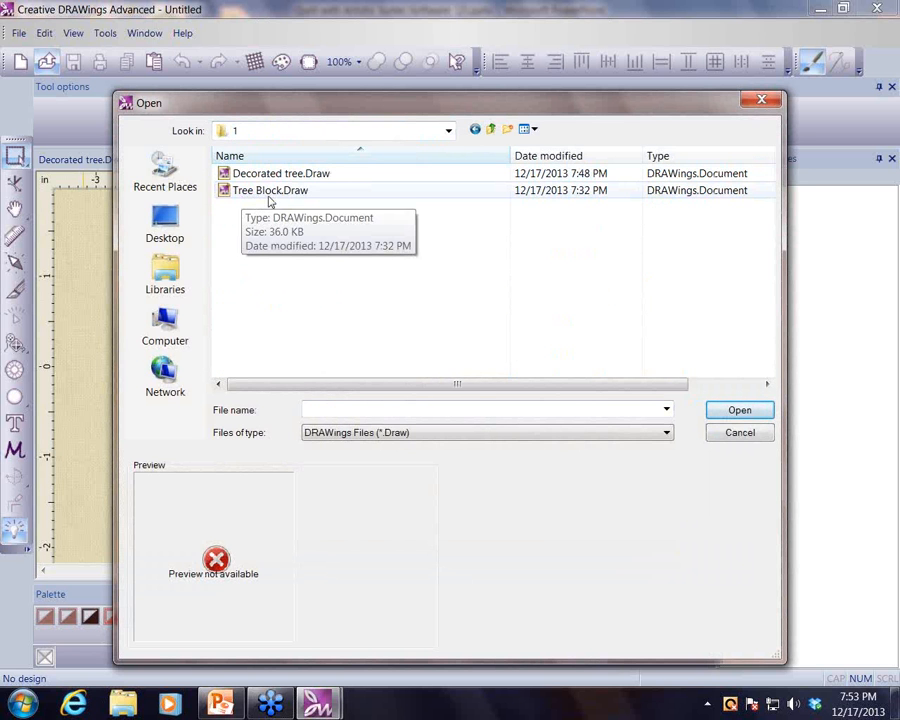
click(320, 192)
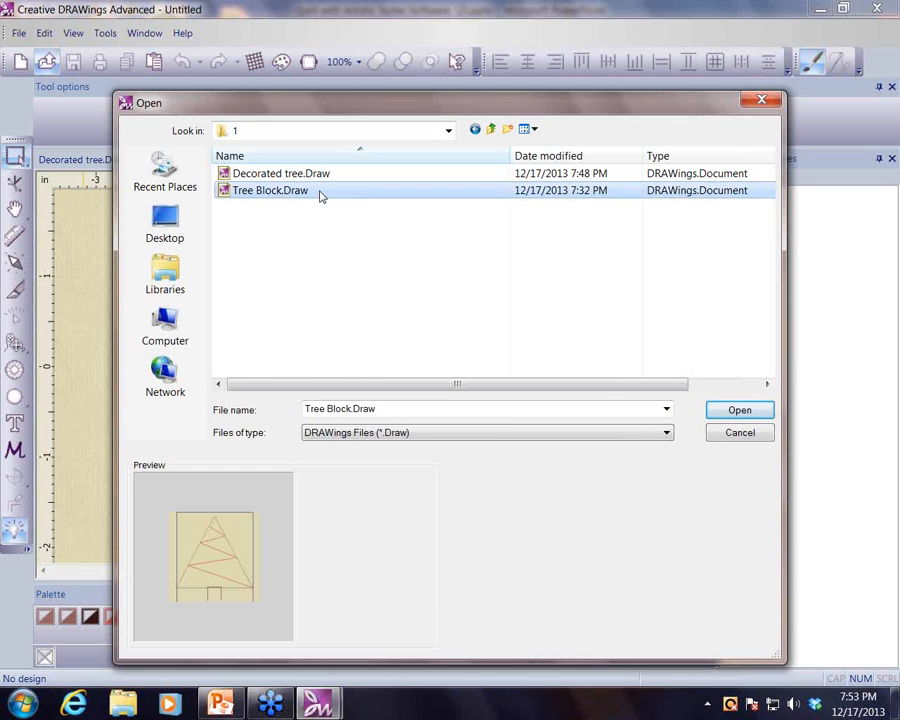
click(741, 415)
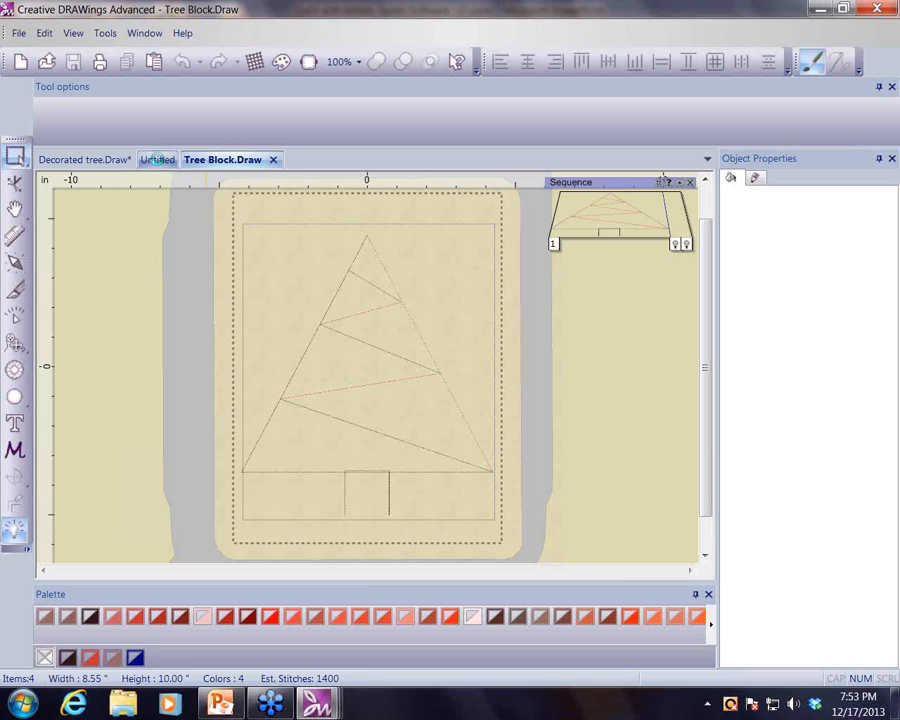
click(158, 163)
click(189, 159)
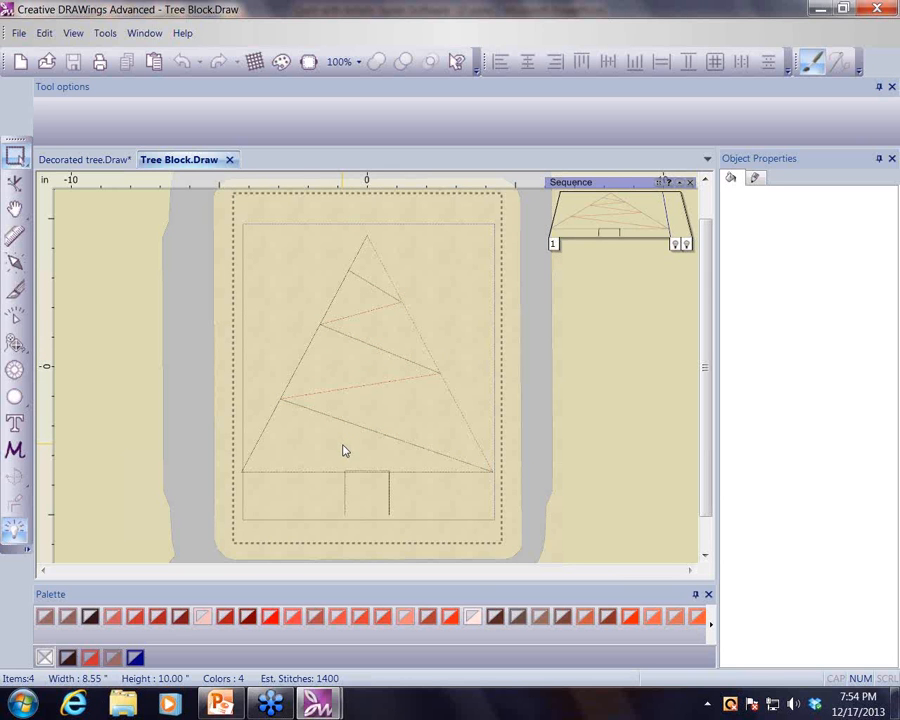
- Move the trunk square down slightly so its top sits on the tree's base line
click(391, 491)
scroll(587, 441, up, 2)
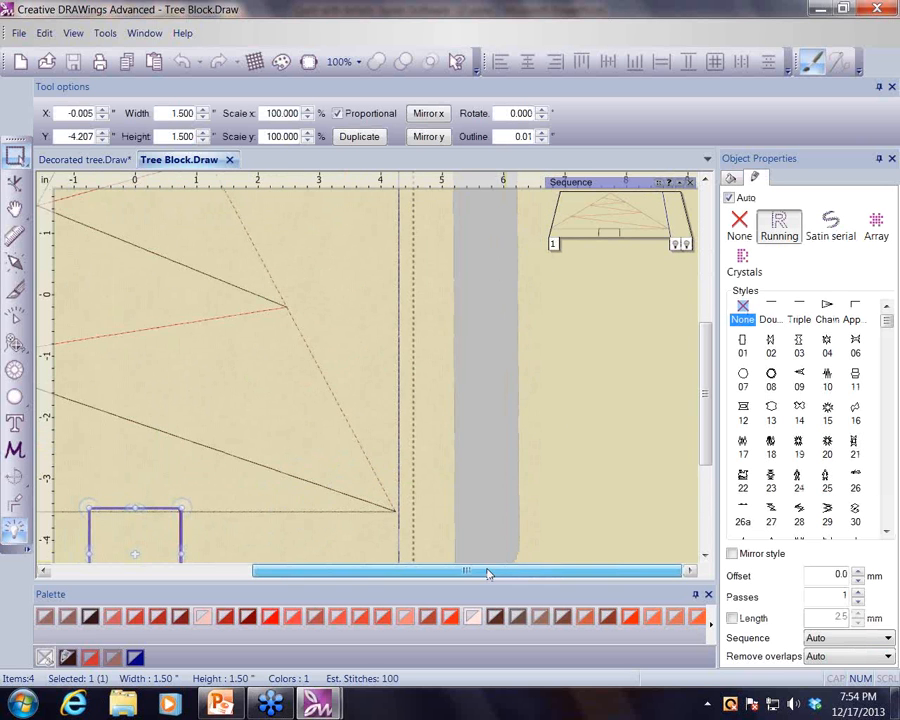
drag(486, 570, 397, 575)
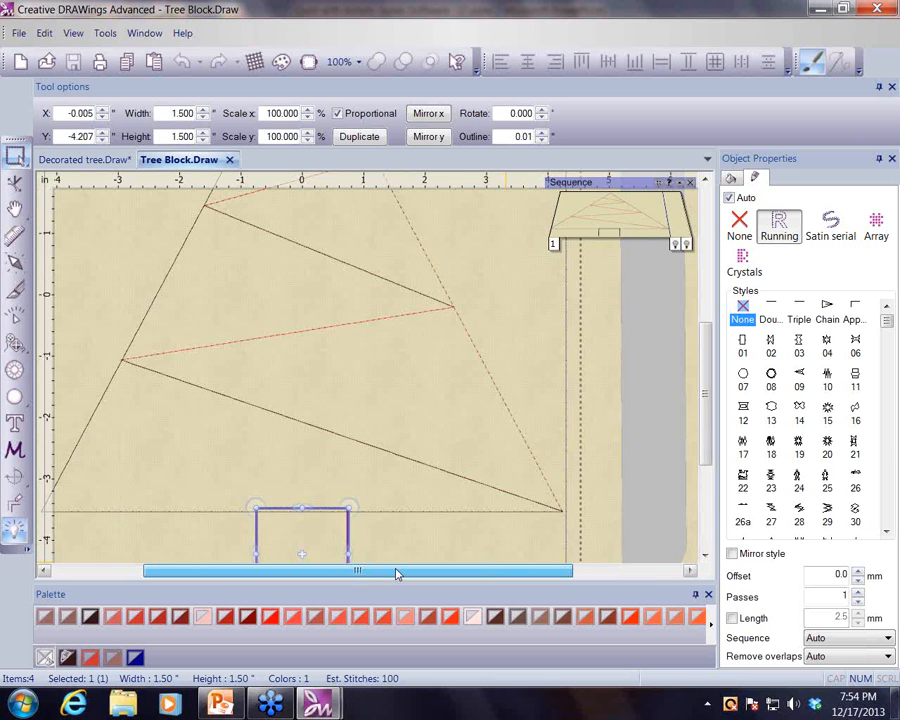
scroll(373, 414, down, 3)
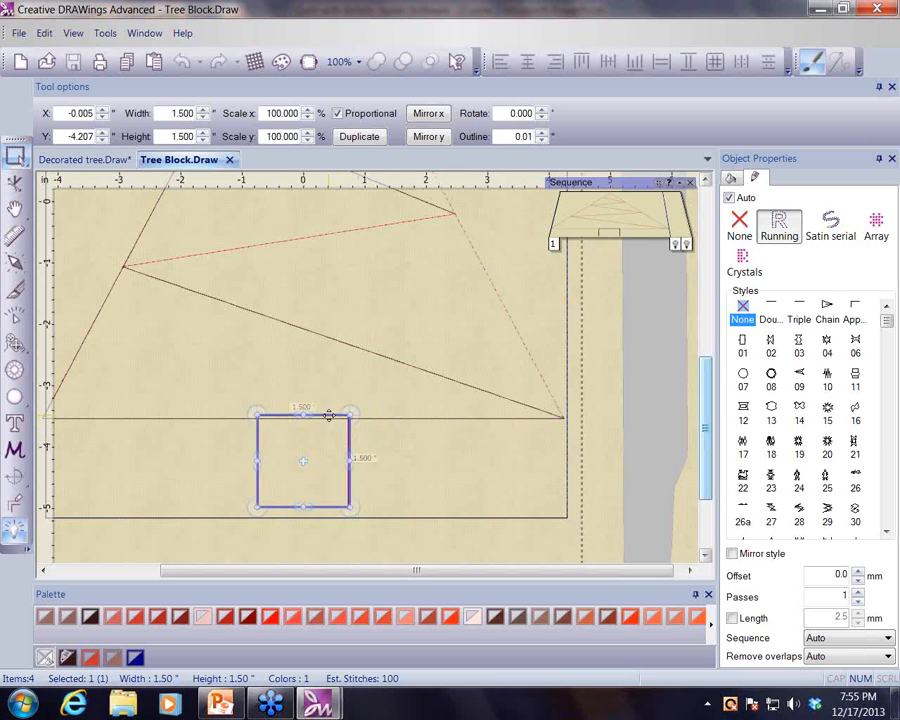
drag(329, 415, 329, 420)
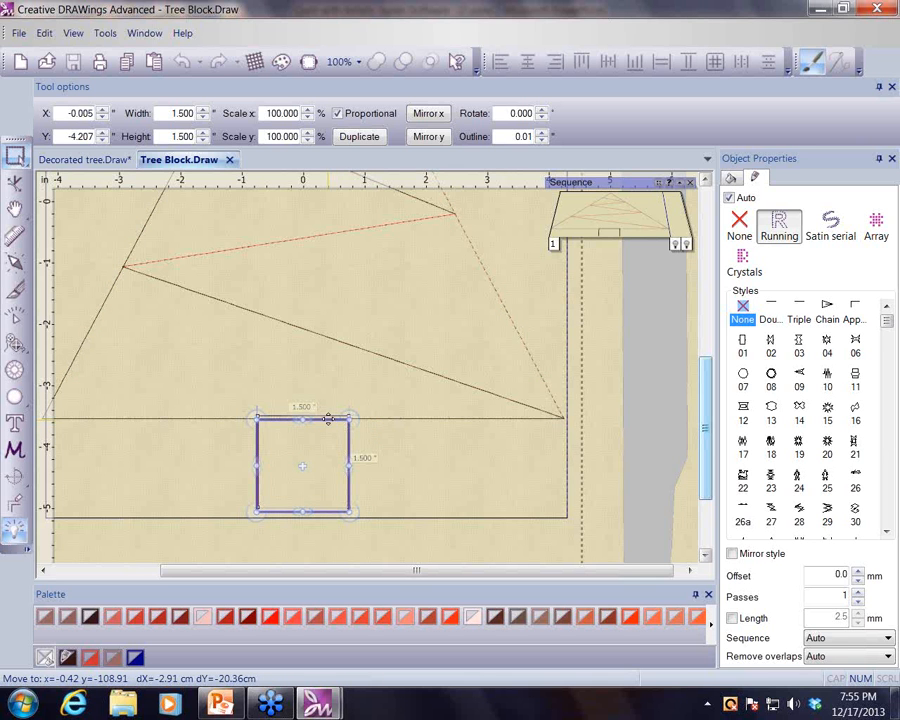
drag(328, 418, 328, 419)
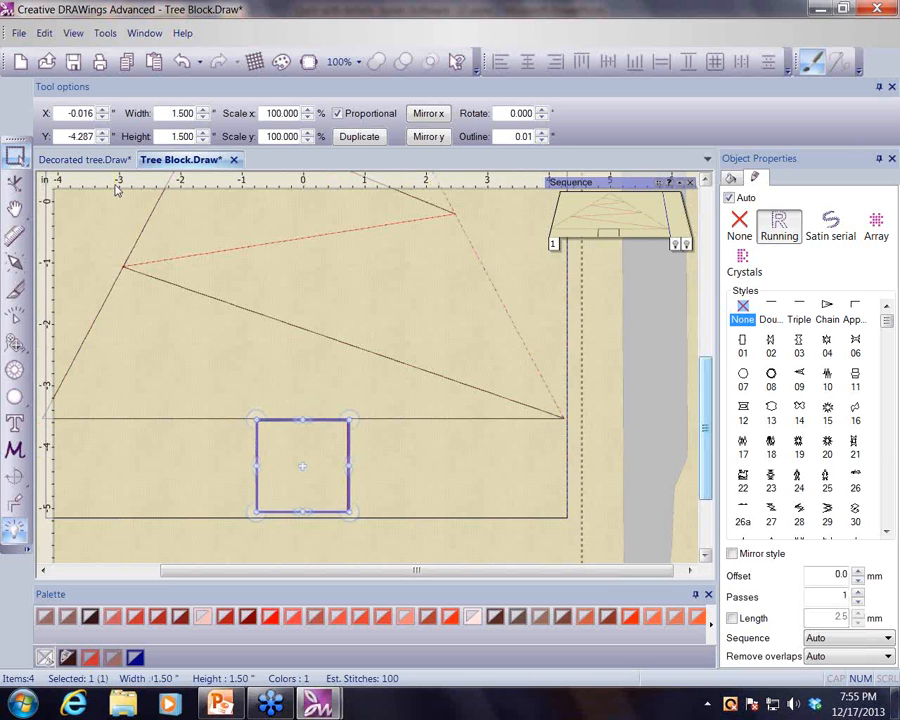
- Save the design under the new name Trapunto
click(18, 33)
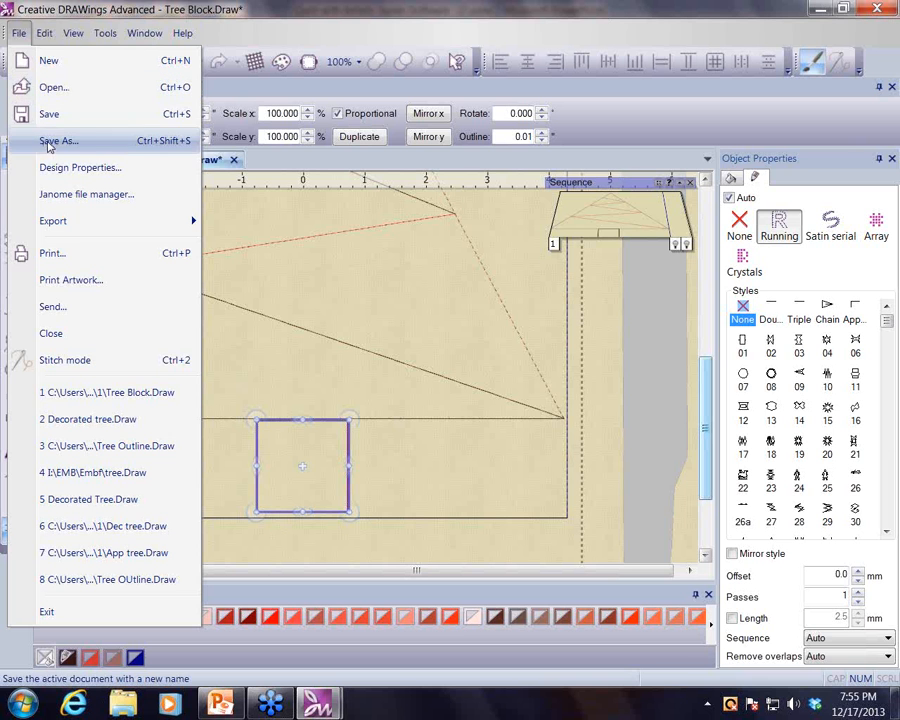
click(47, 142)
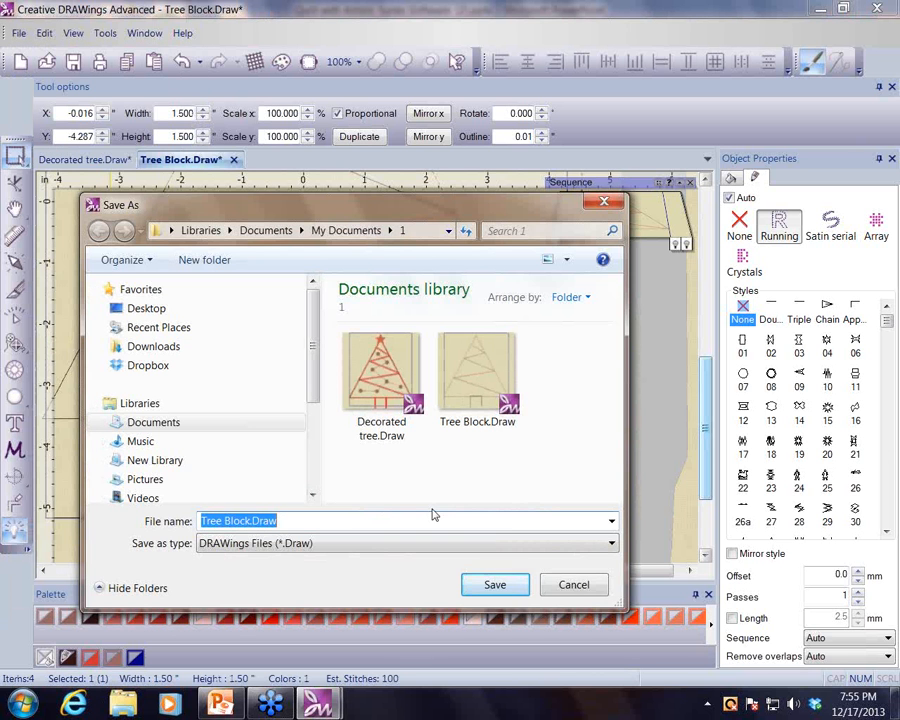
text(Trapunto)
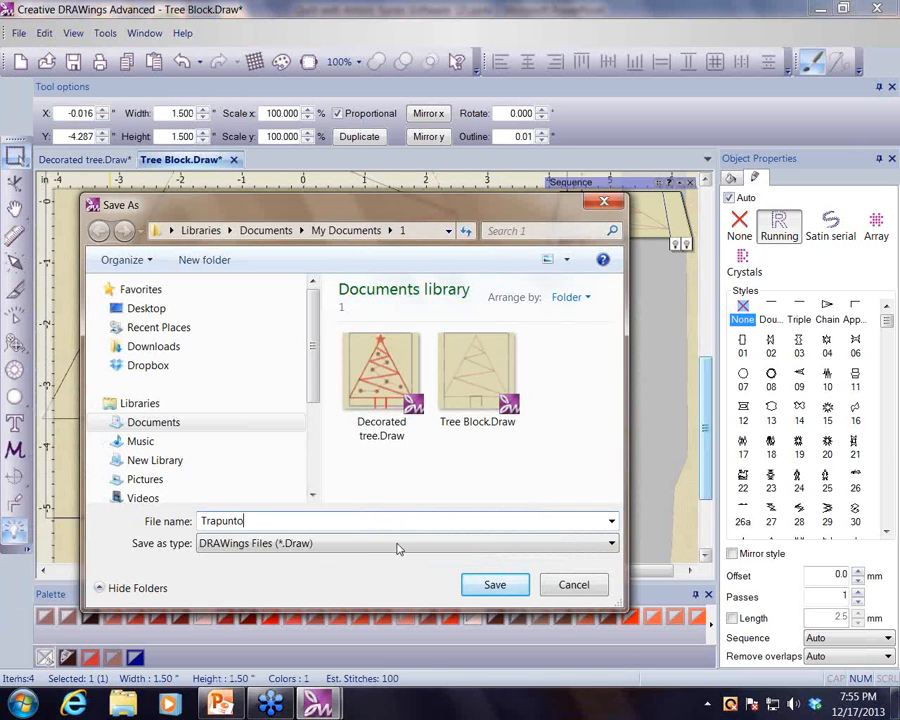
click(495, 586)
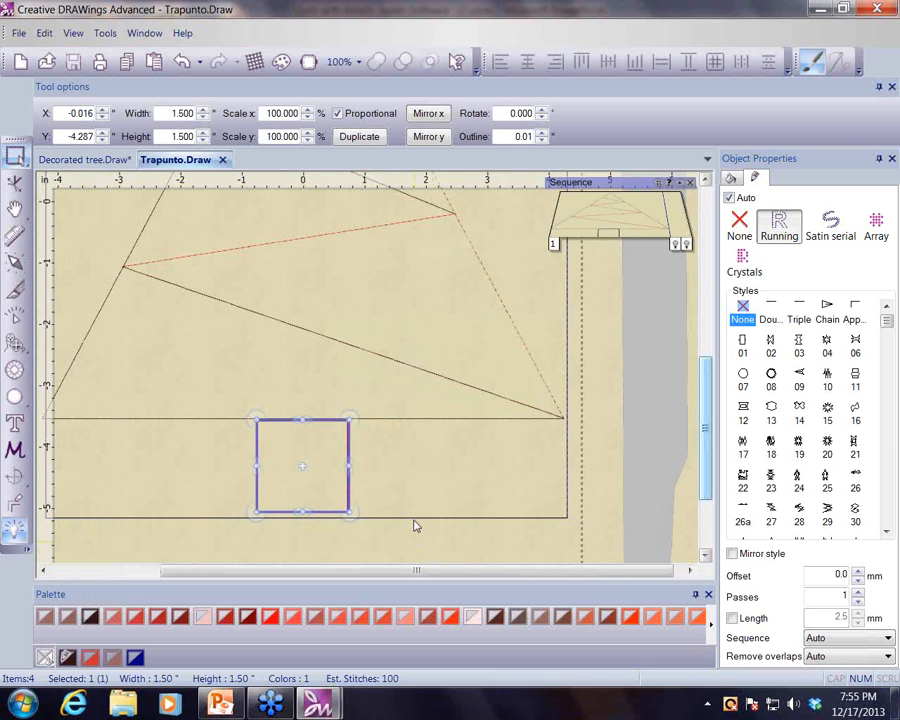
- Stretch the trunk square's bottom edge so its height becomes about 1.66 in
scroll(454, 508, down, 1)
scroll(455, 508, down, 1)
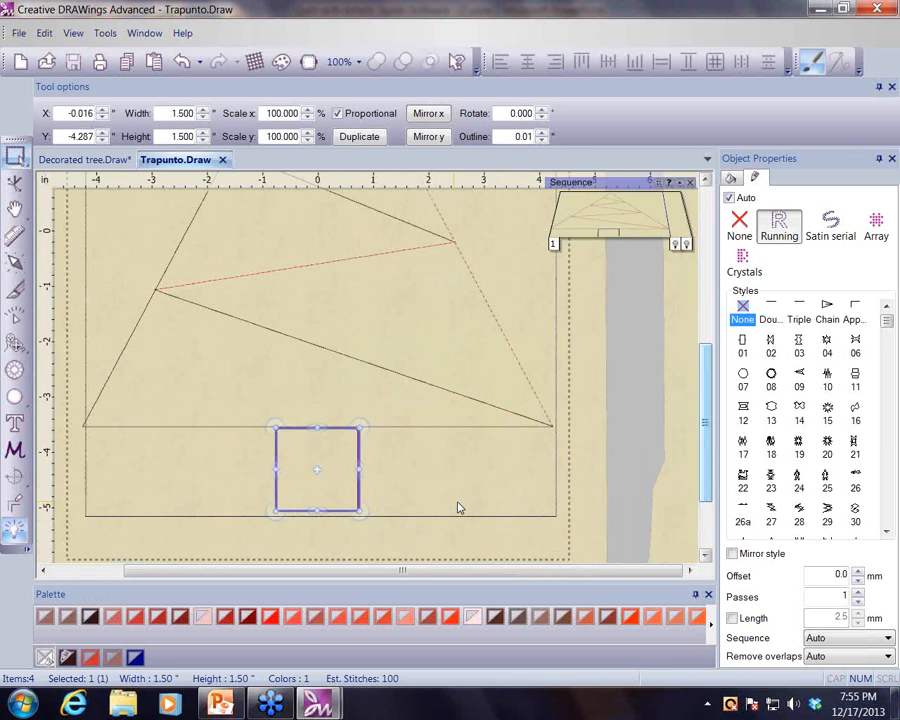
scroll(460, 505, down, 2)
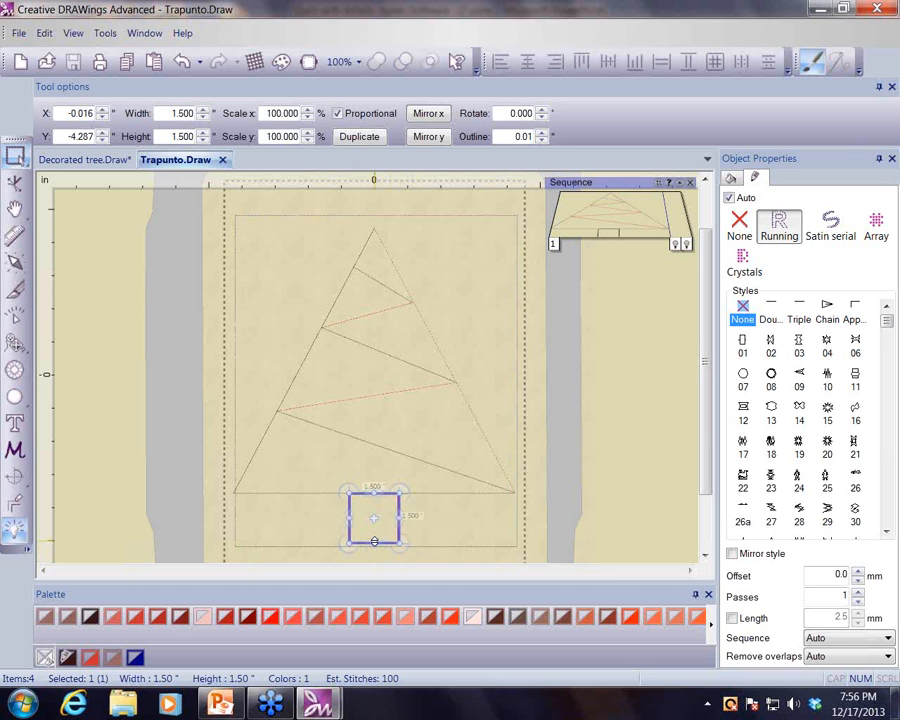
drag(374, 541, 374, 452)
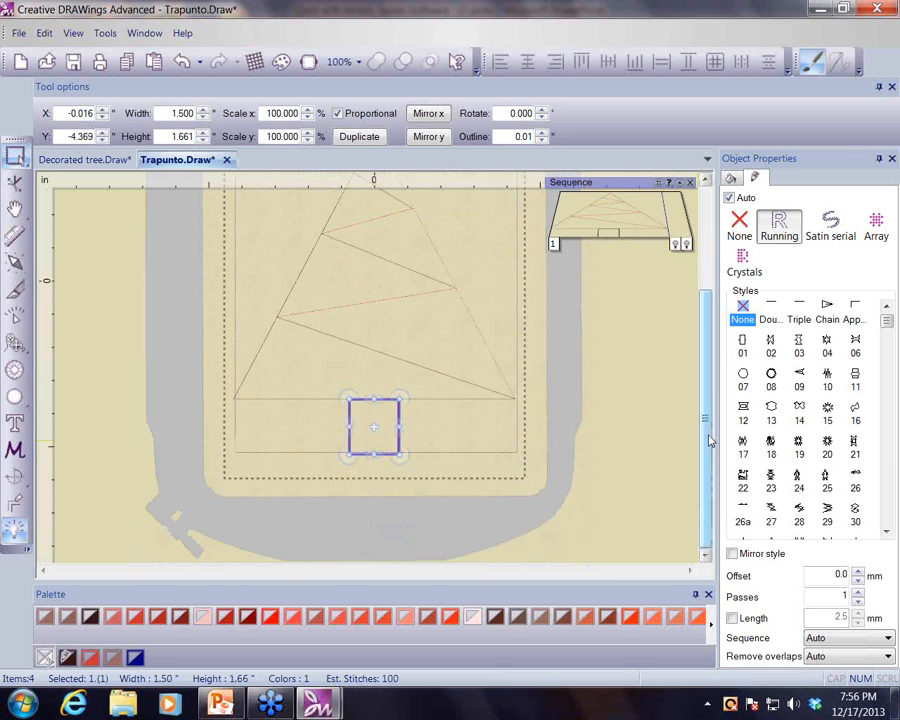
- Create an outline shape covering the block background around the tree triangle
scroll(615, 452, up, 3)
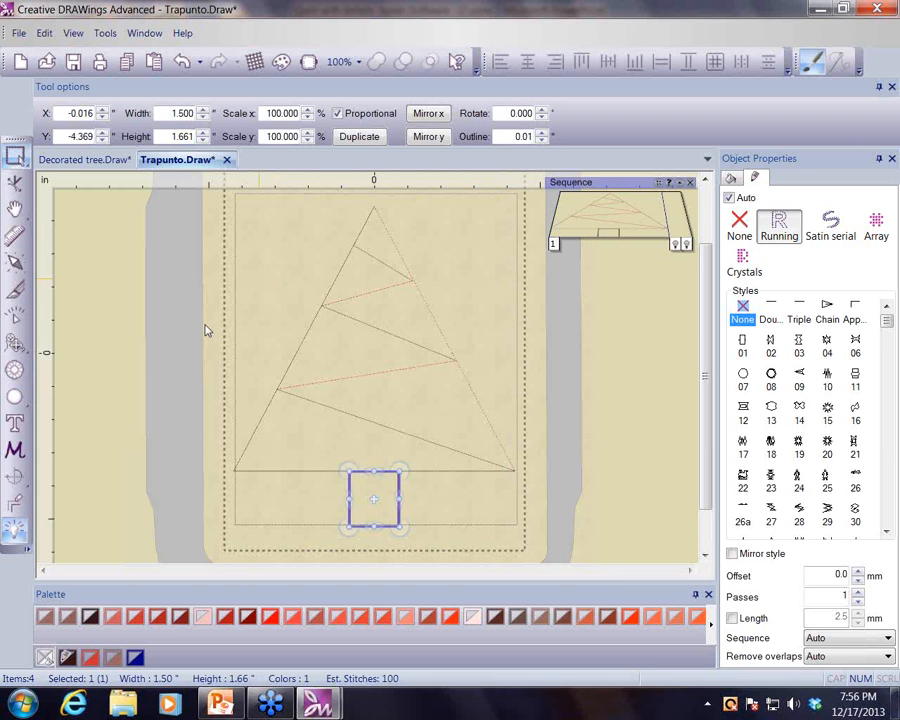
click(15, 343)
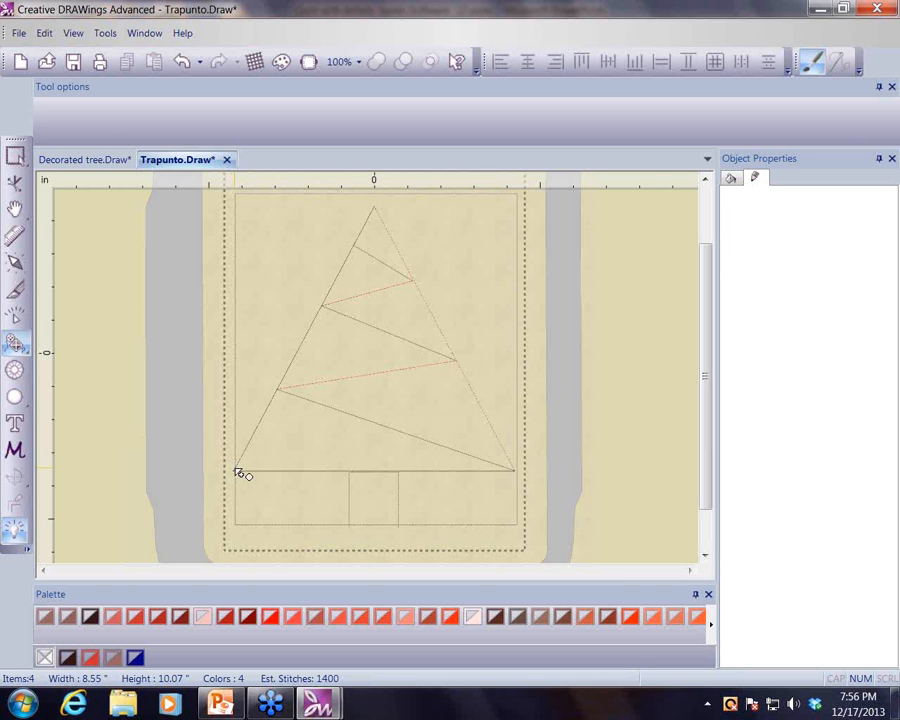
drag(237, 472, 242, 323)
mouse_move(248, 299)
mouse_down()
mouse_move(238, 197)
mouse_move(426, 207)
mouse_move(519, 198)
mouse_move(525, 387)
mouse_move(510, 441)
mouse_move(519, 473)
mouse_move(420, 315)
mouse_move(419, 278)
mouse_move(379, 209)
mouse_up()
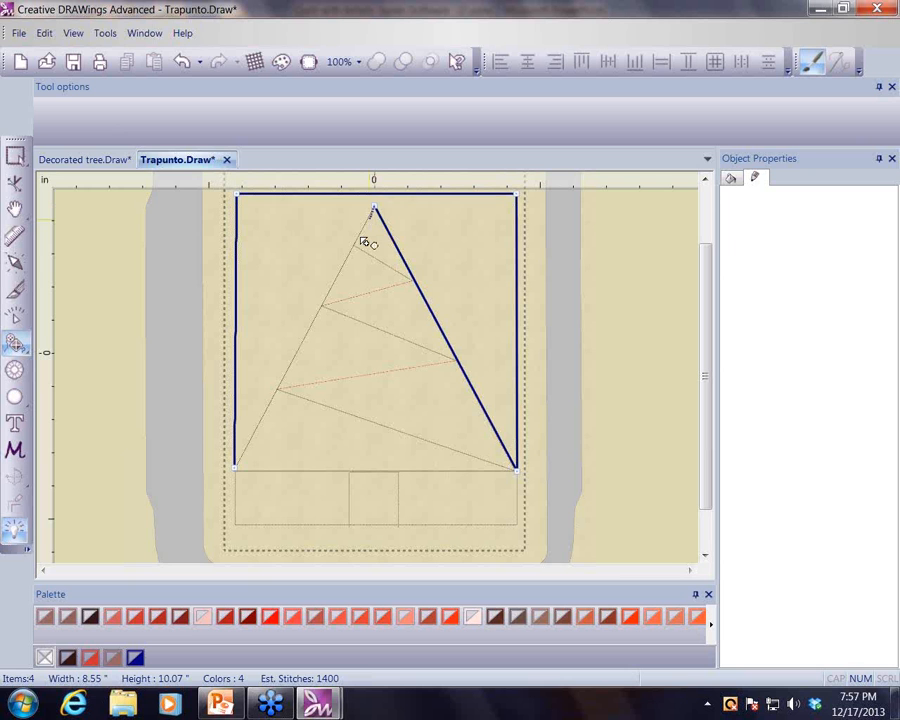
drag(350, 270, 241, 474)
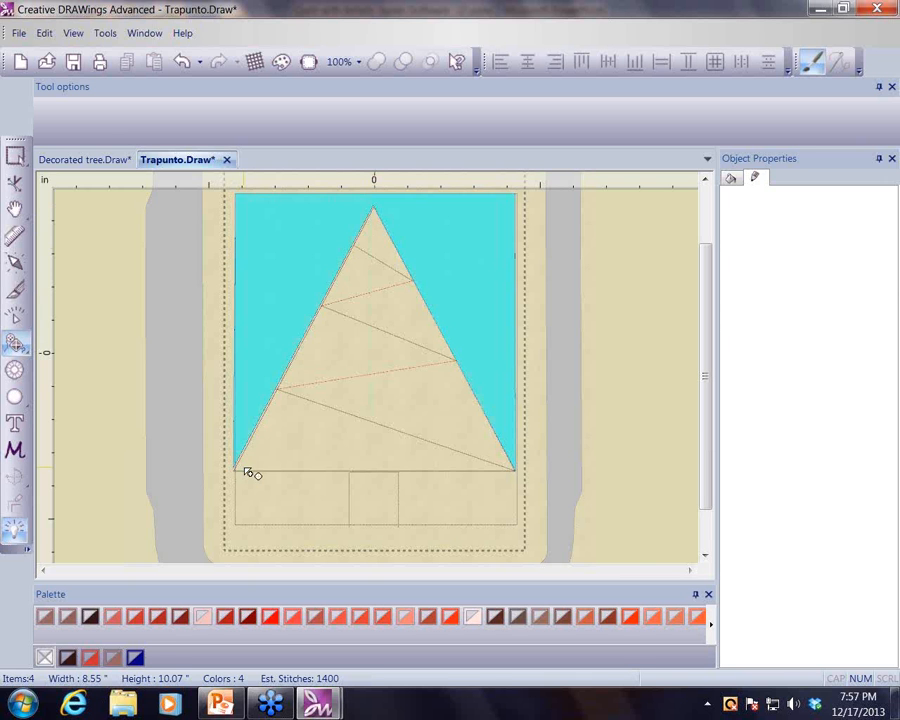
click(240, 472)
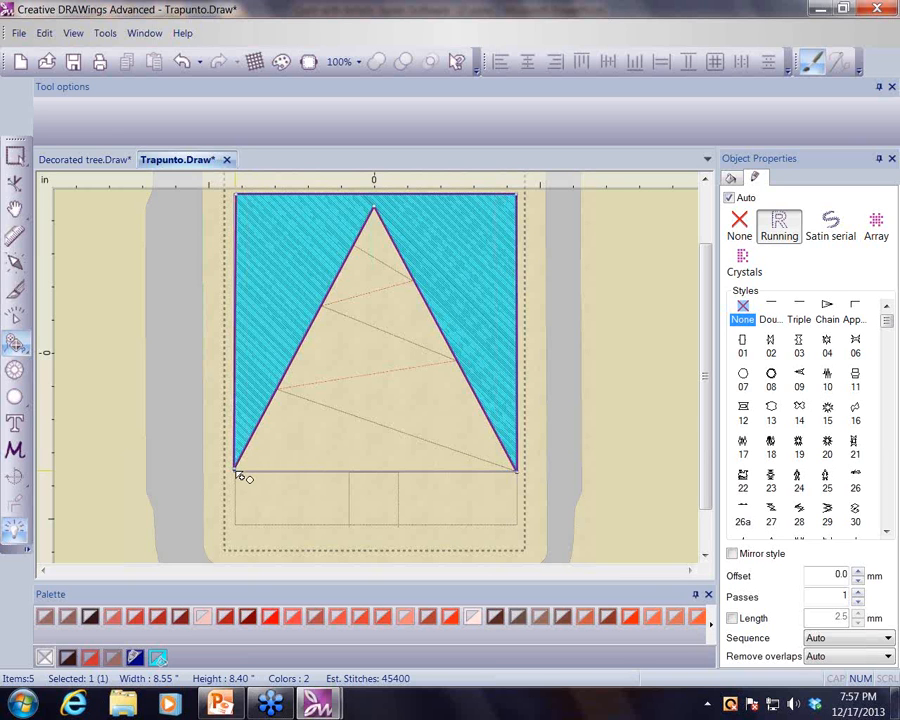
- Create an outline shape for the background area left of the trunk
click(236, 471)
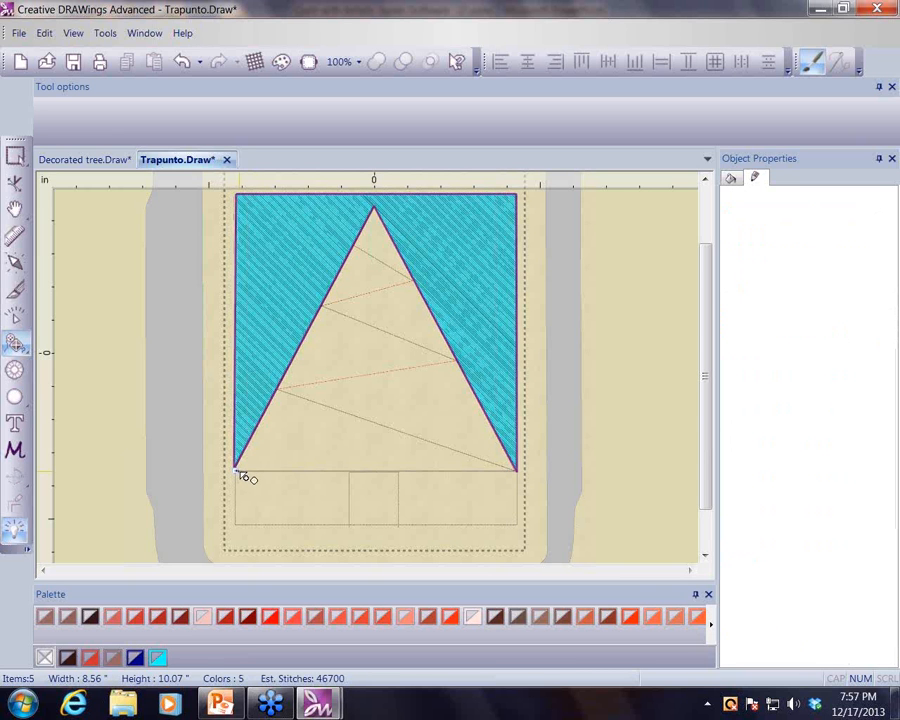
click(350, 472)
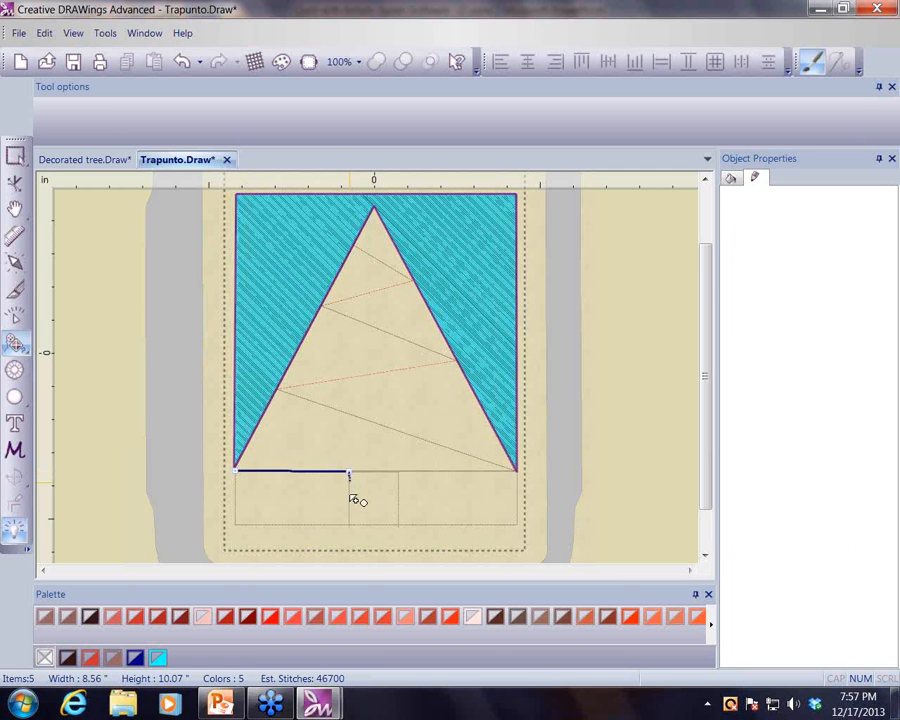
click(349, 524)
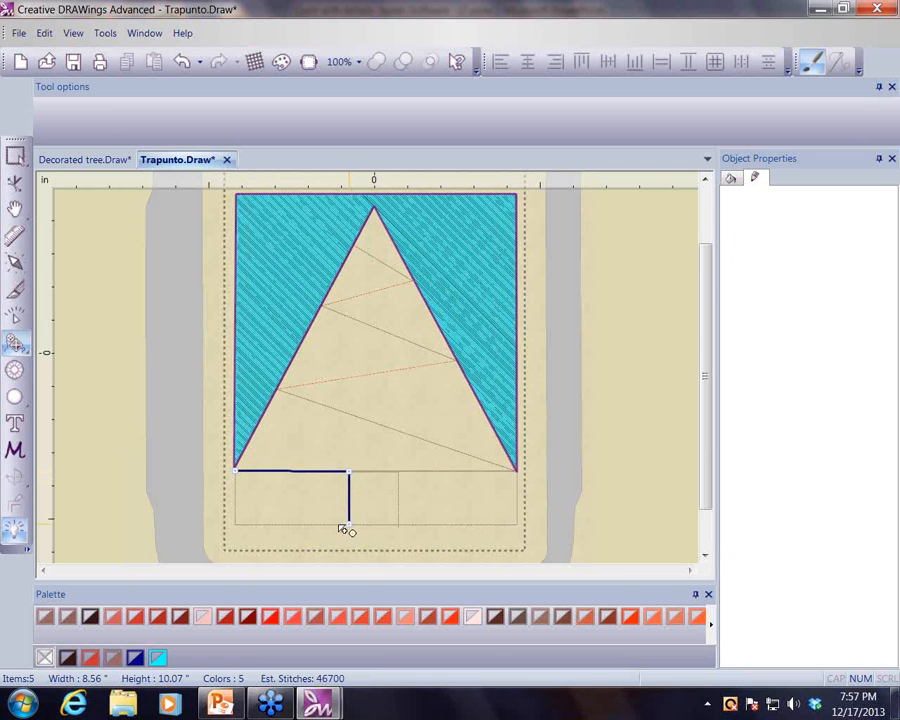
click(238, 525)
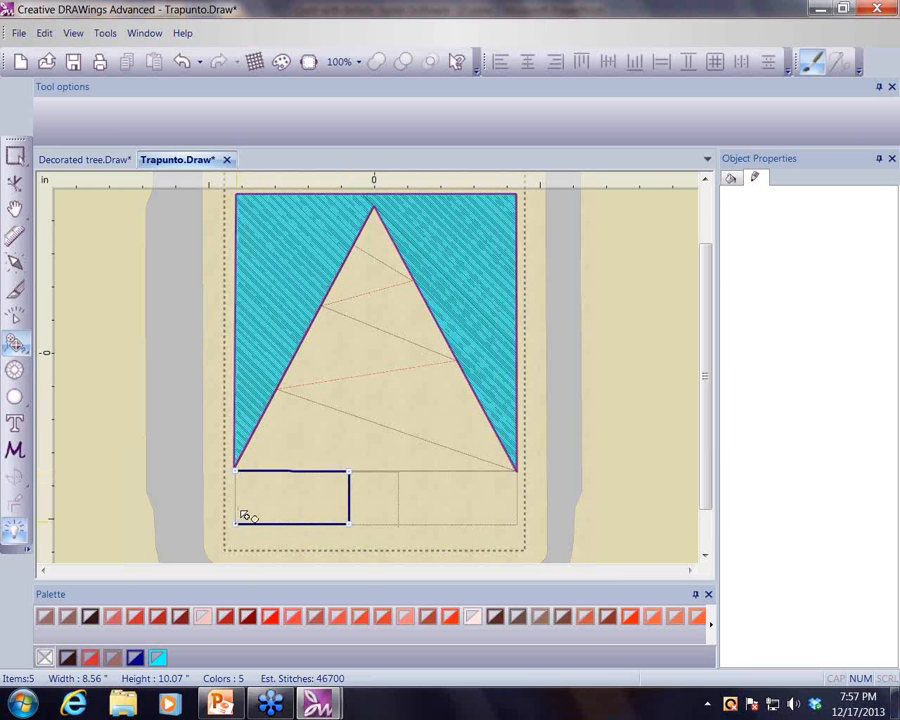
click(244, 477)
click(238, 473)
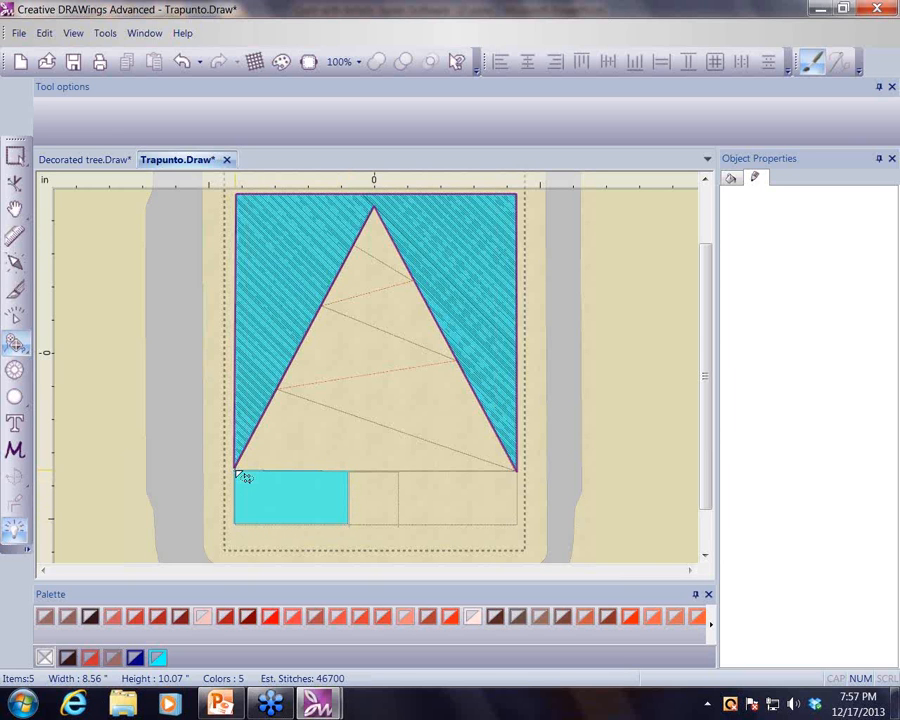
click(242, 475)
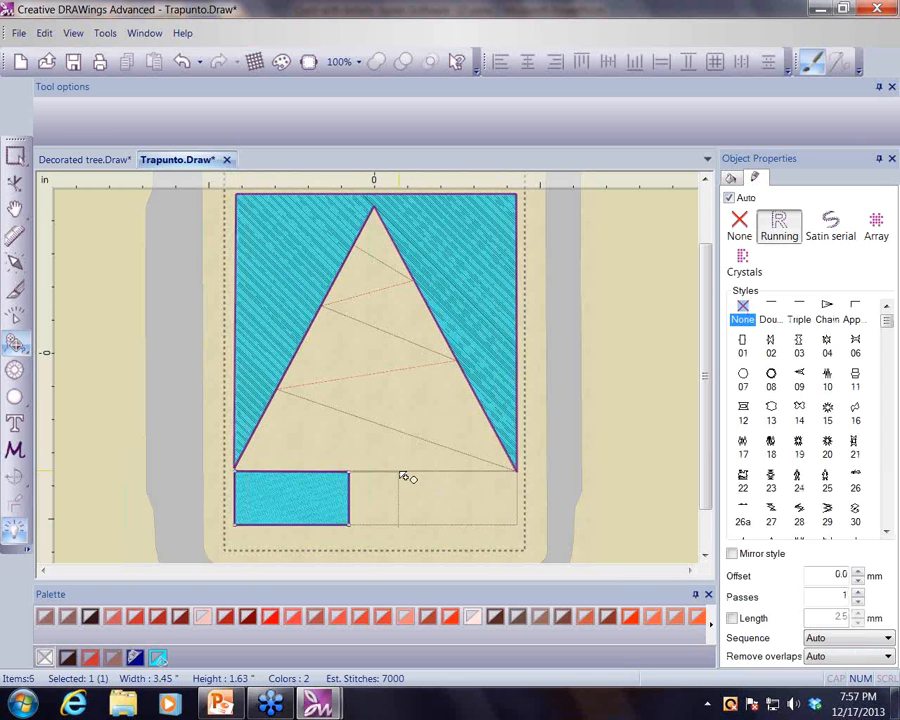
key(Escape)
- Create an outline shape for the background area right of the trunk
click(399, 471)
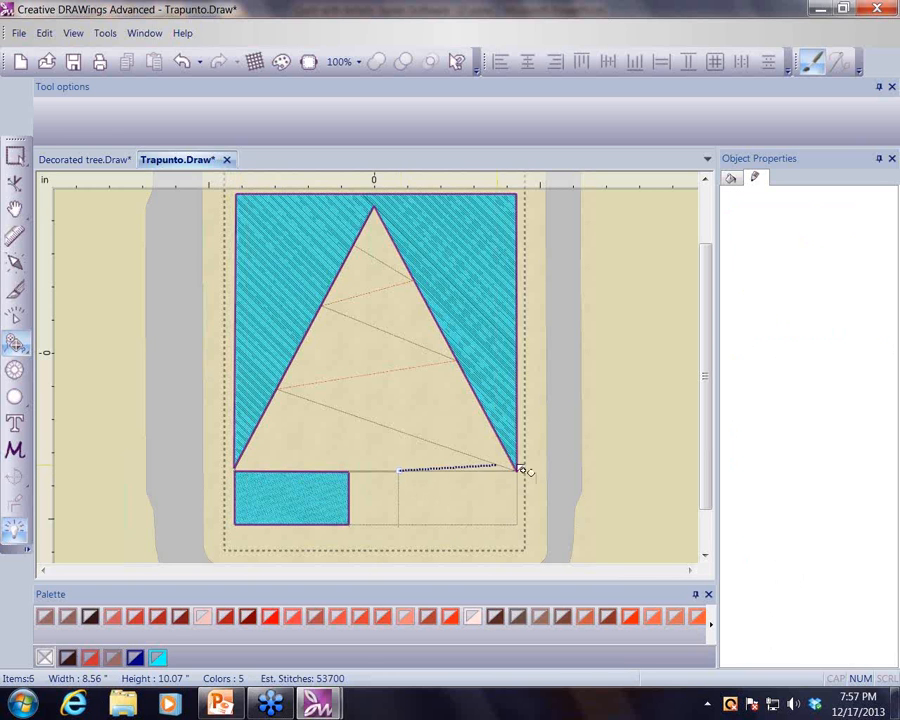
click(516, 470)
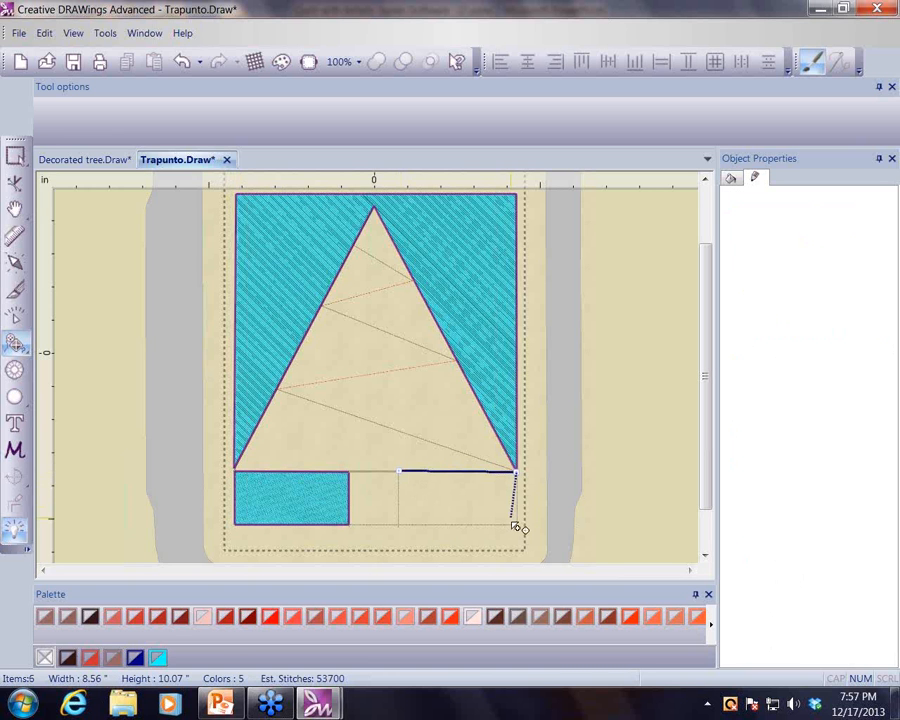
click(517, 525)
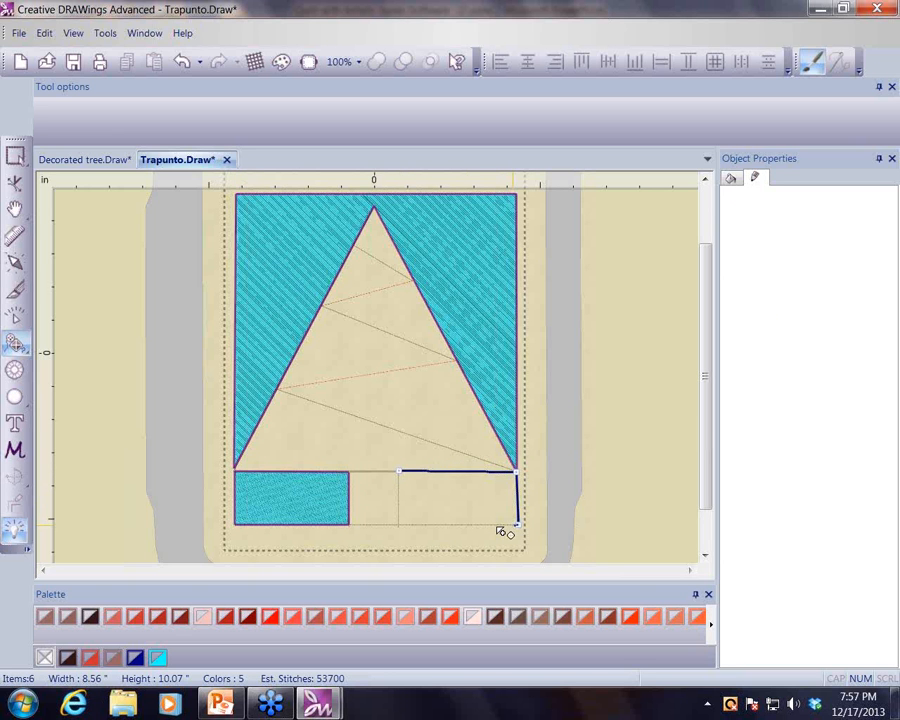
click(398, 525)
click(399, 471)
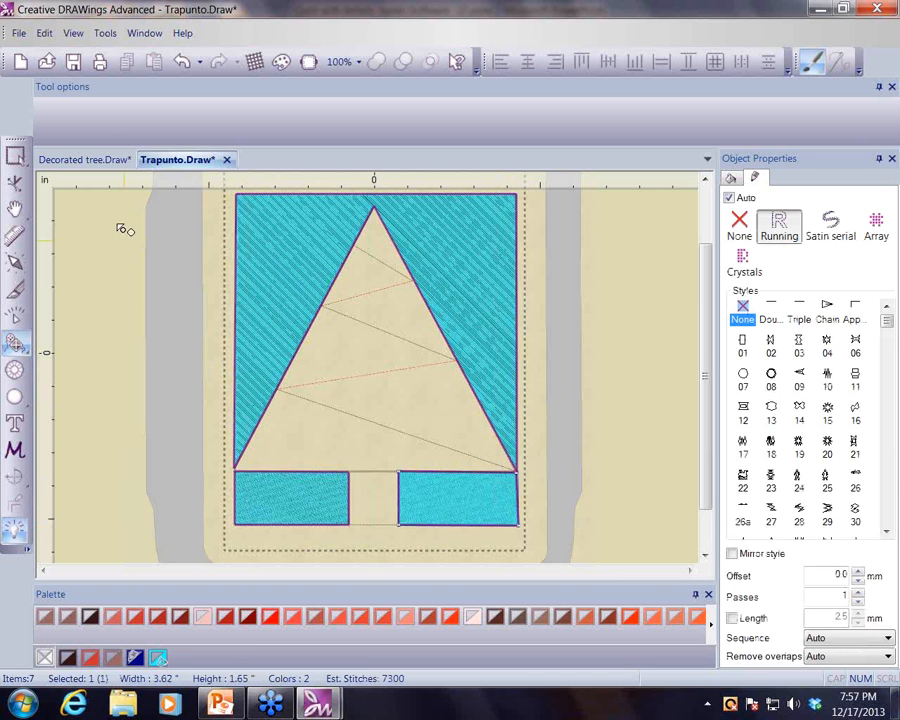
- Select the three background shapes and give them a Net fill
click(15, 157)
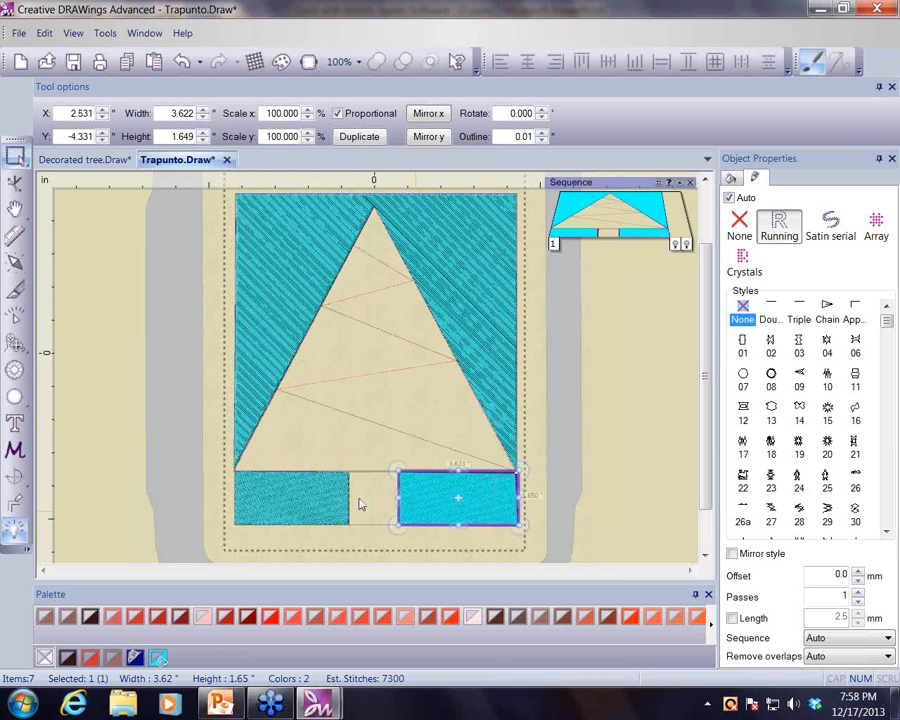
shift+click(289, 500)
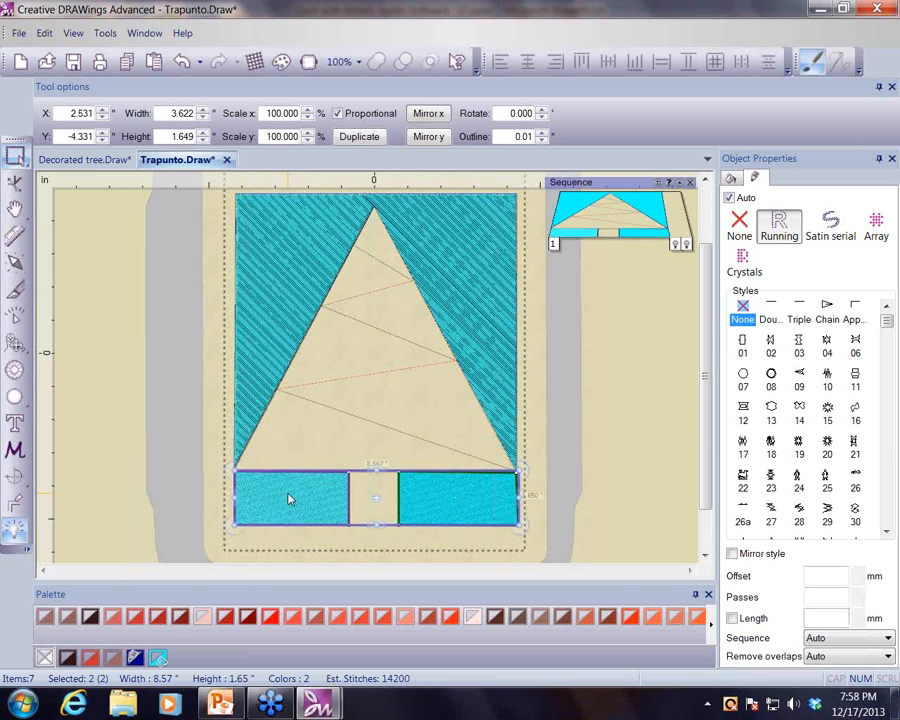
shift+click(290, 310)
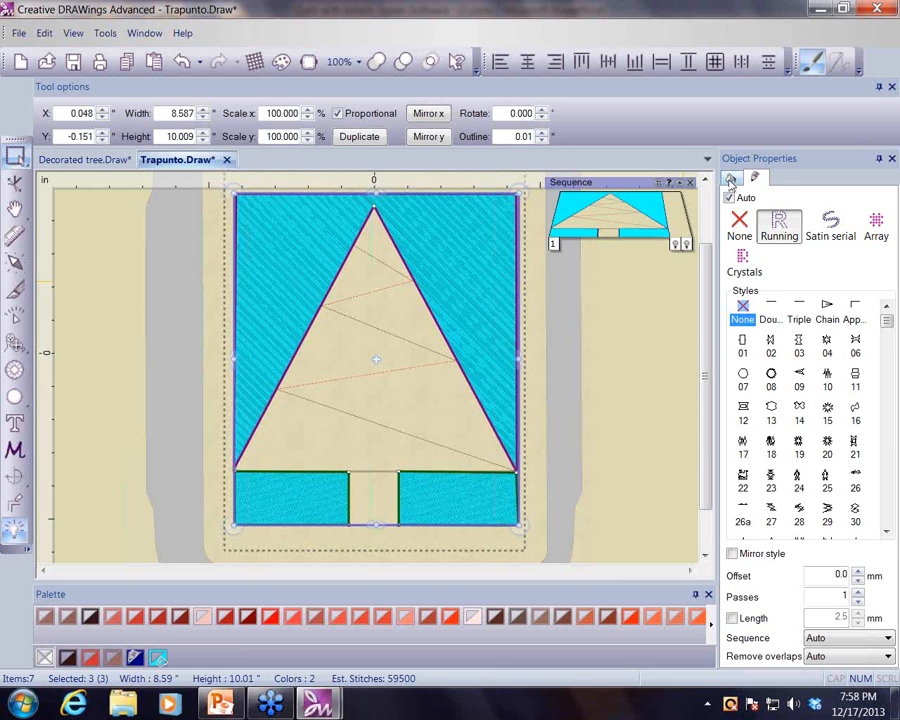
click(731, 179)
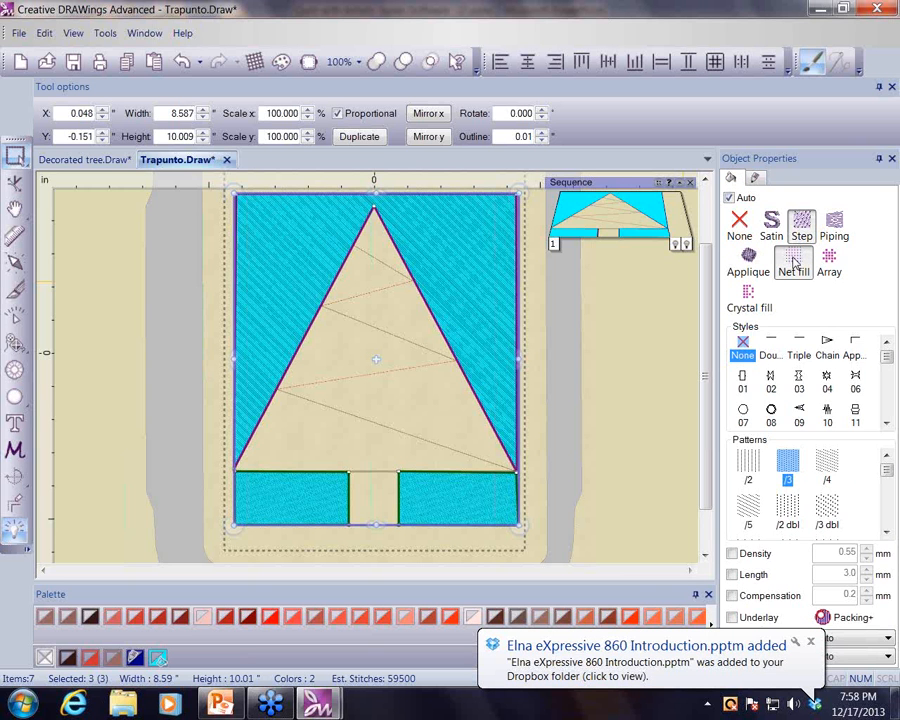
click(795, 263)
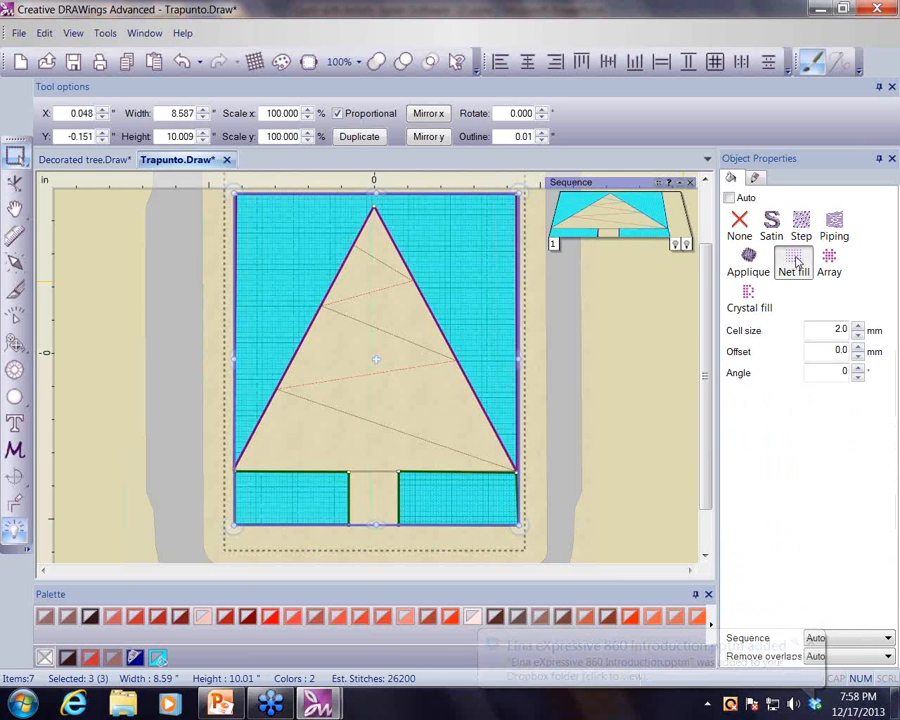
- Set the net fill cell size to 6 mm and Remove overlaps to Never
double_click(830, 329)
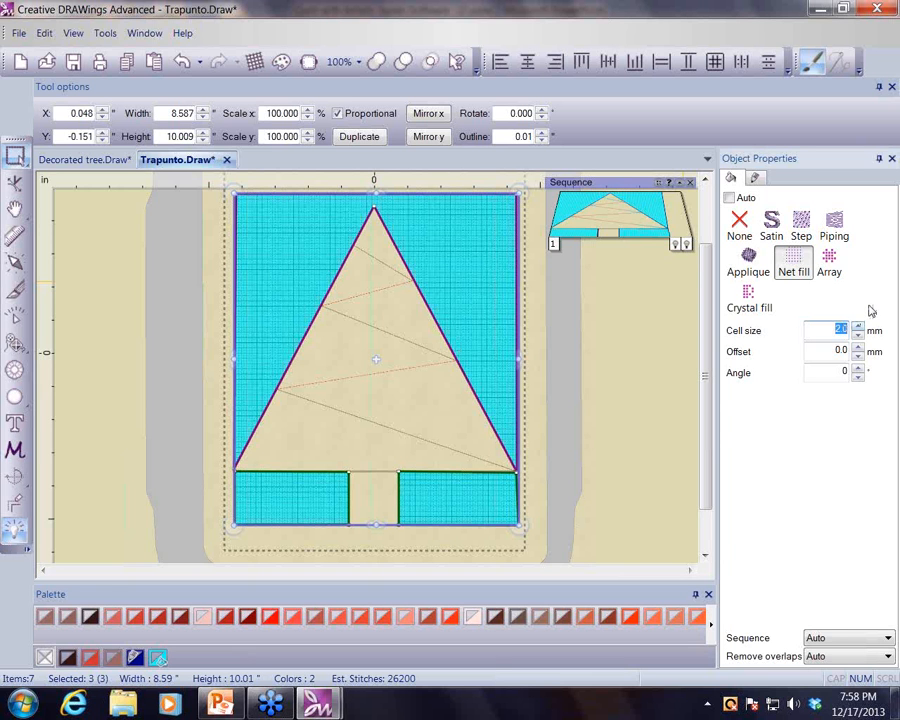
text(6)
click(888, 657)
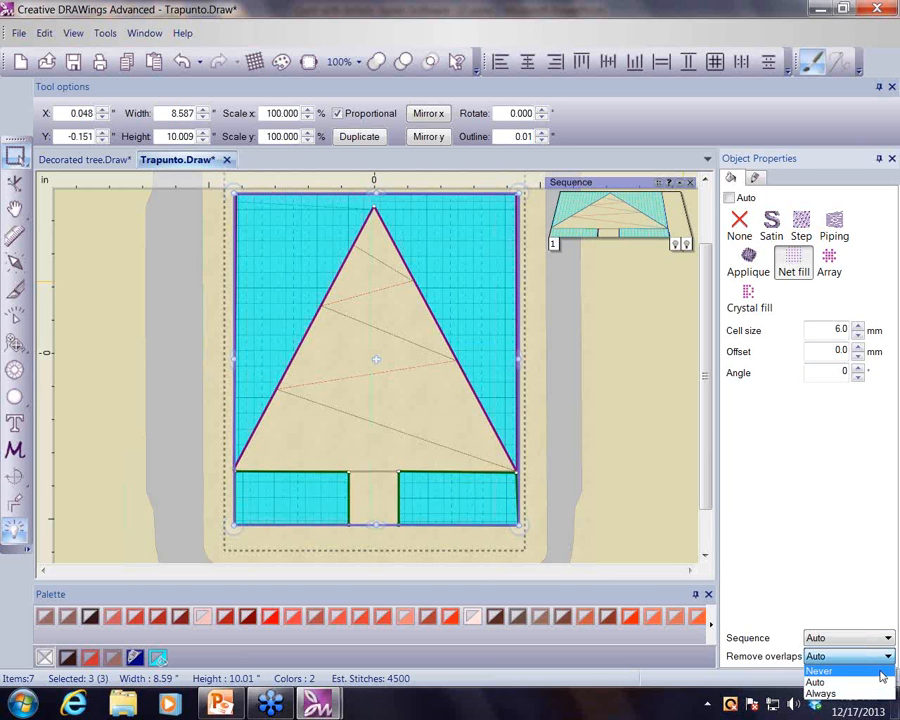
click(880, 672)
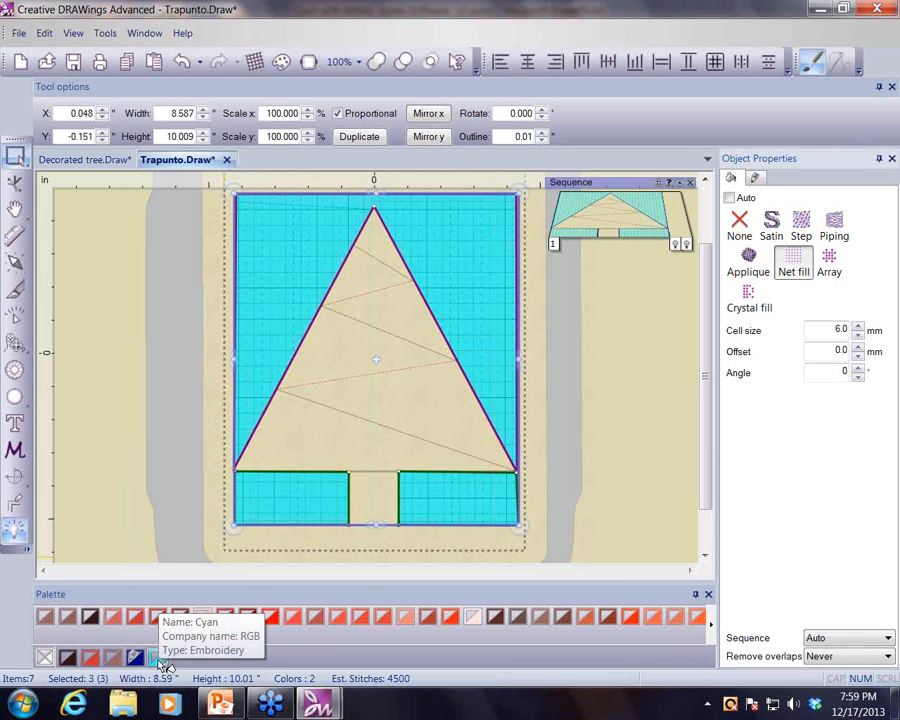
- Remove the outline colour from the three net-fill shapes and deselect them
right_click(45, 657)
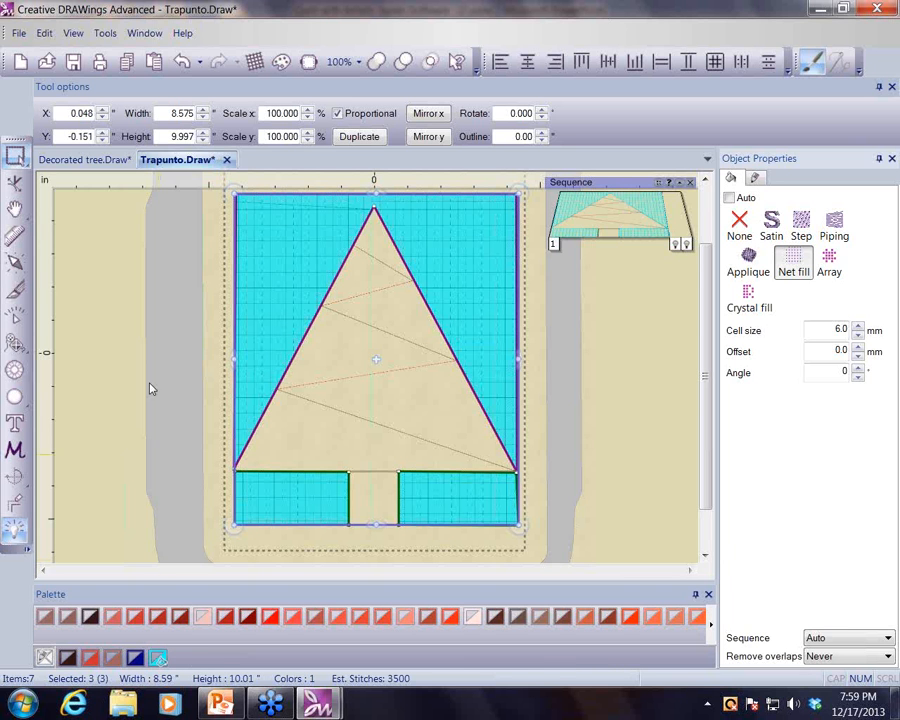
click(127, 328)
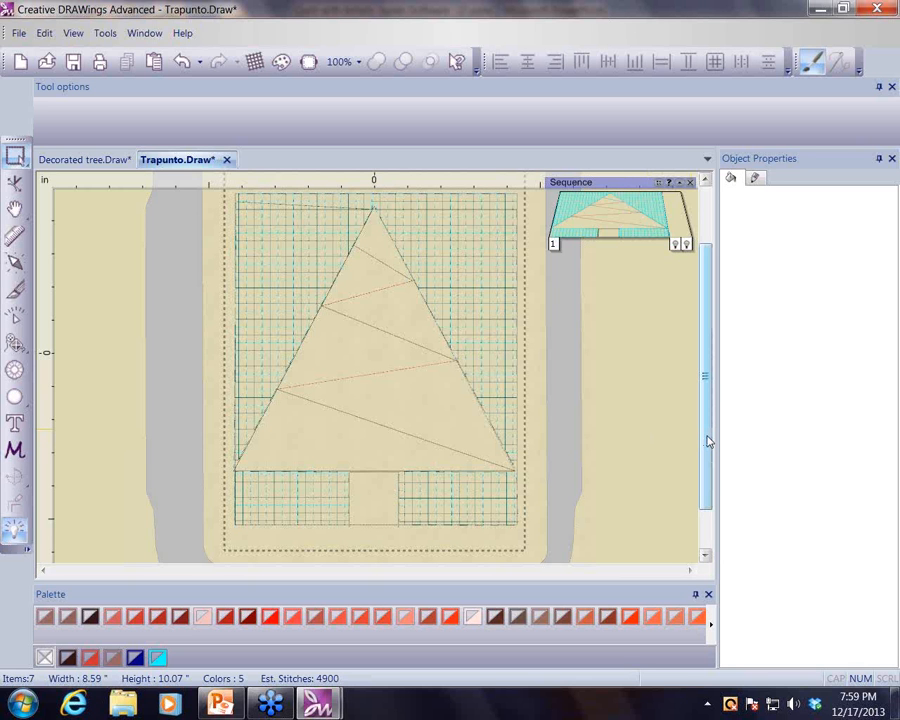
- Copy the crystal-bordered star from Decorated tree and paste it into the Trapunto design
scroll(707, 441, up, 1)
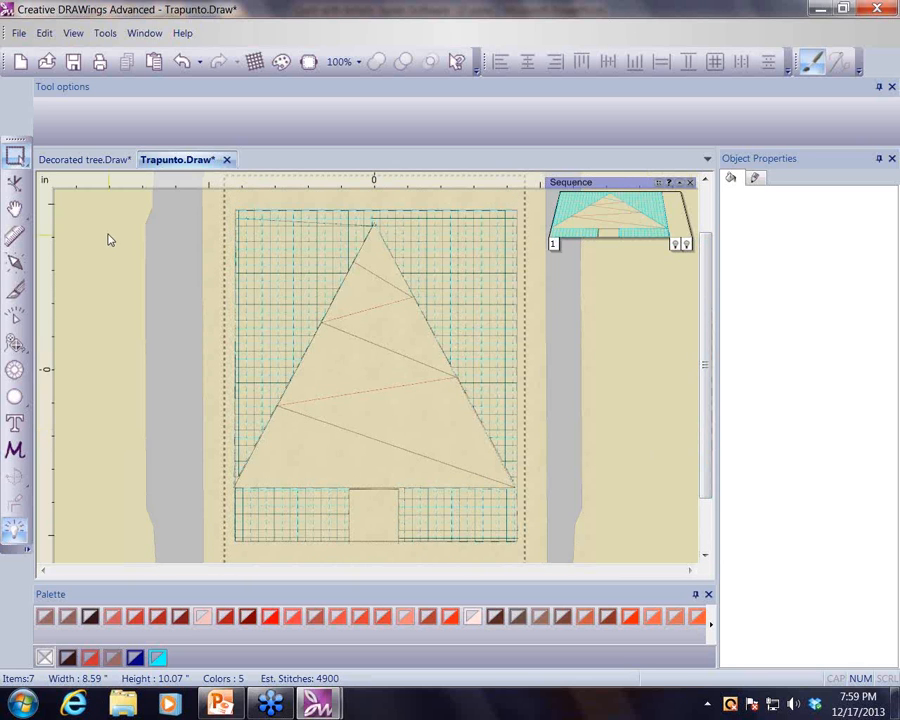
click(73, 160)
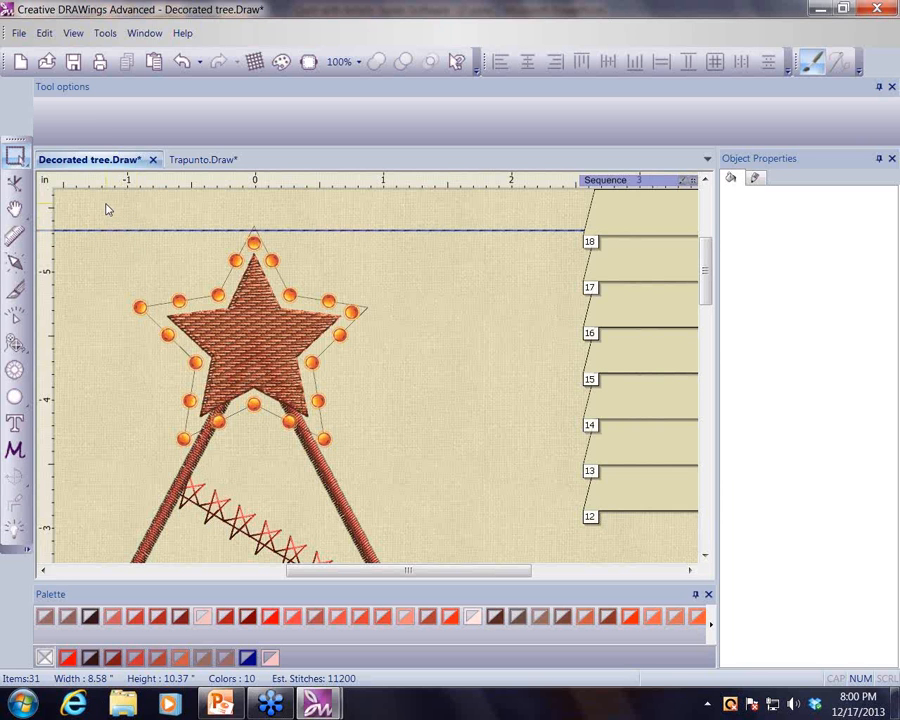
drag(108, 209, 397, 463)
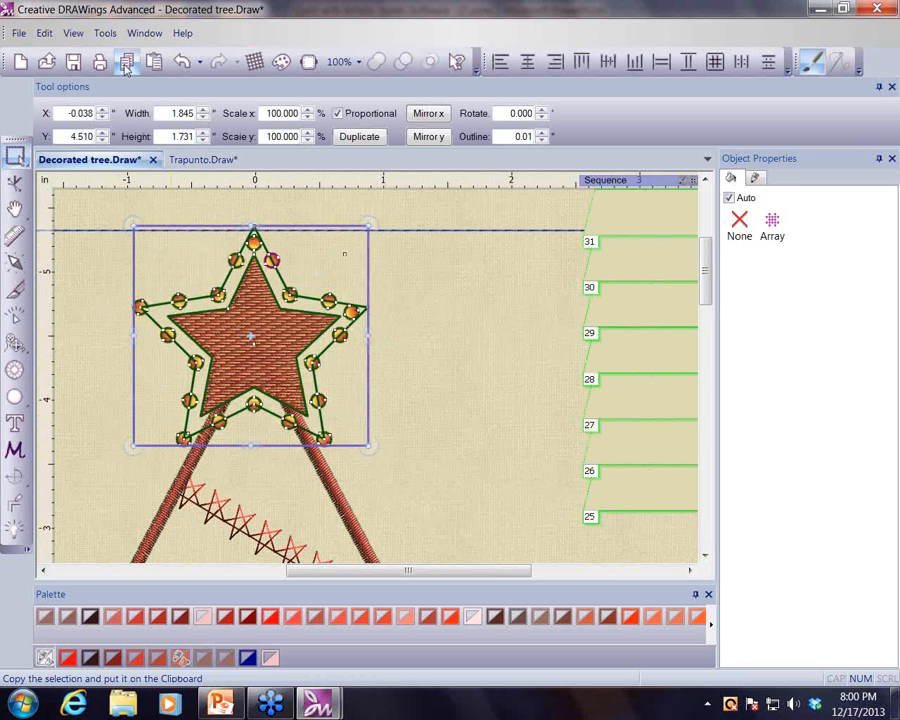
click(193, 162)
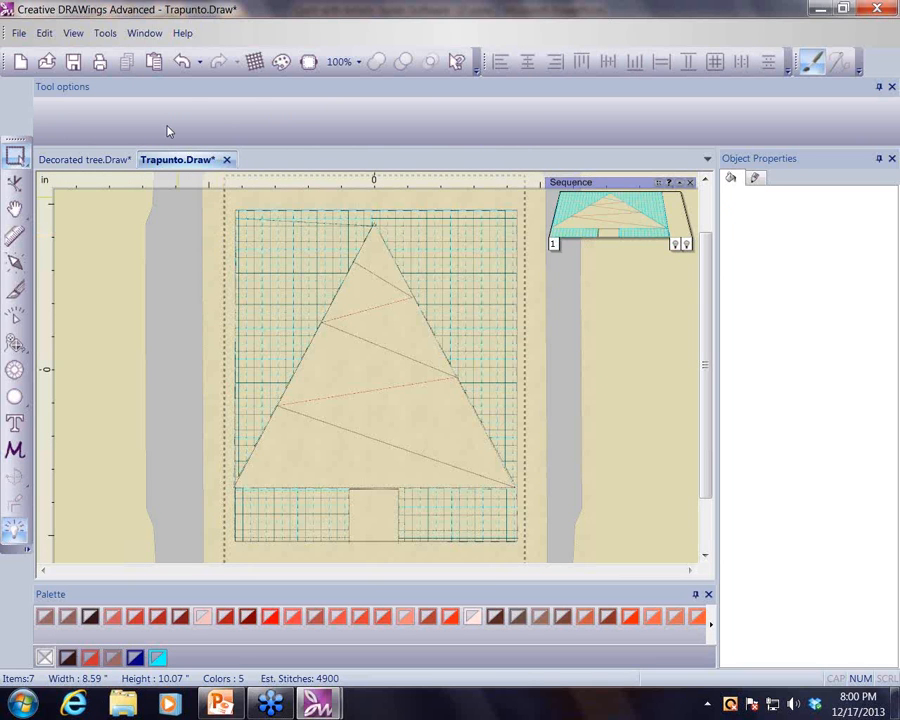
key(ctrl+v)
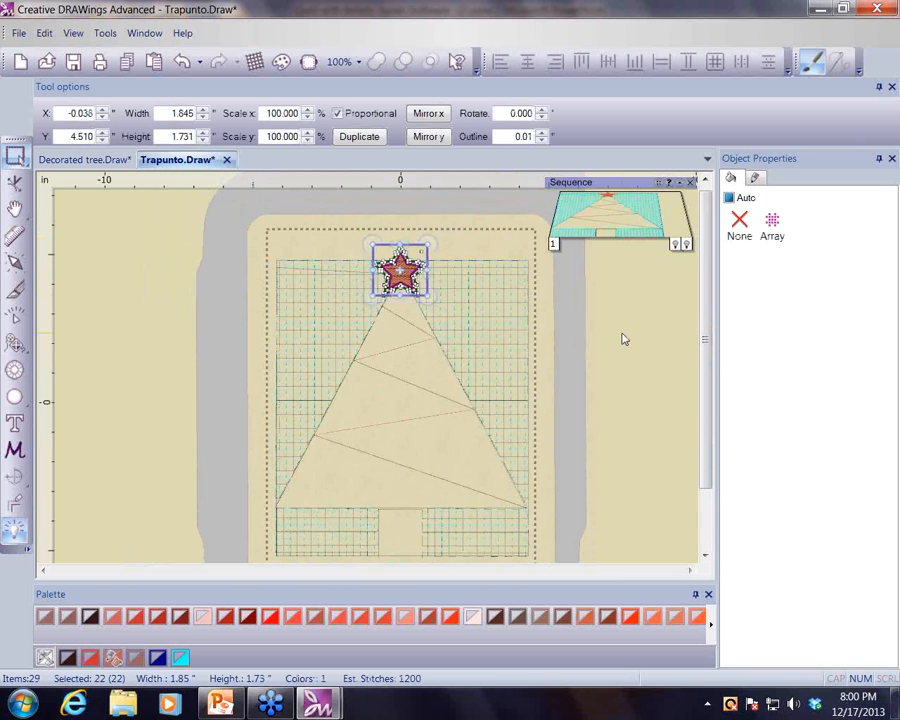
- Examine the pasted star's placement at the tree top by selecting the star and the background shape
scroll(622, 339, up, 2)
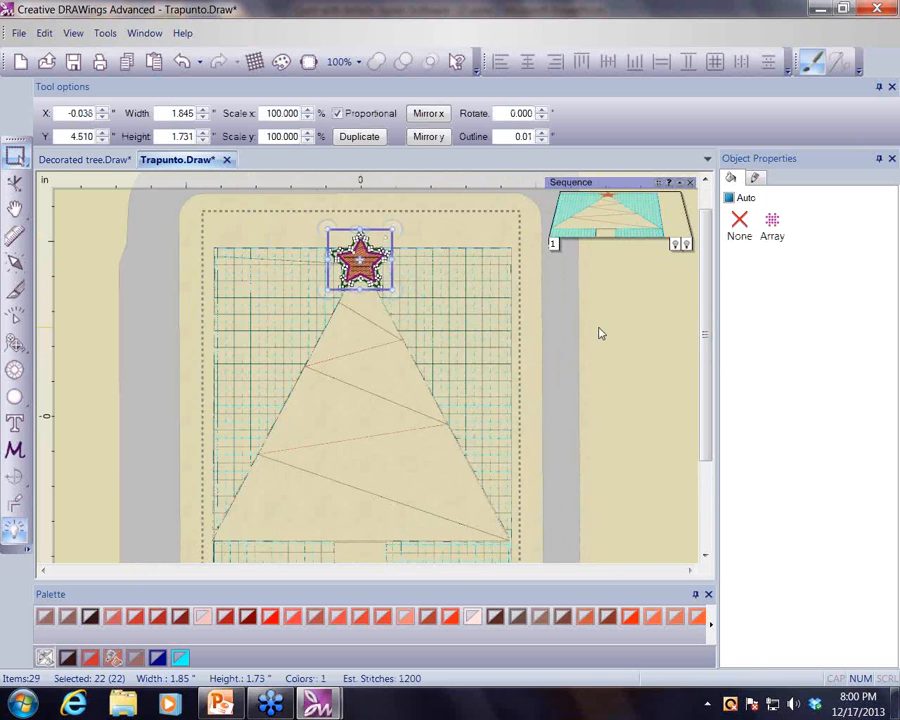
drag(706, 312, 706, 289)
click(245, 215)
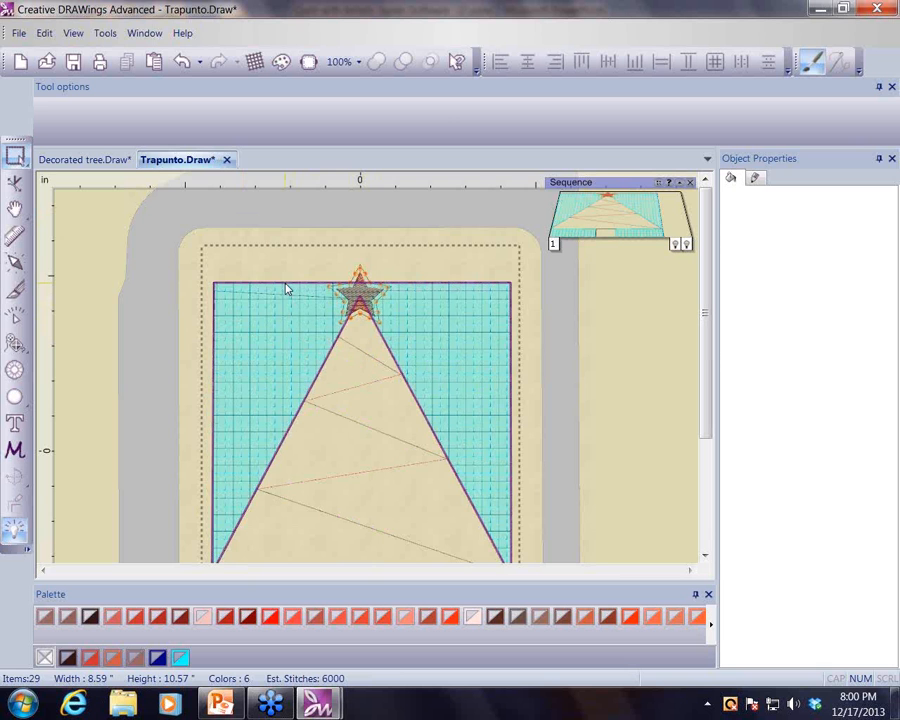
click(286, 289)
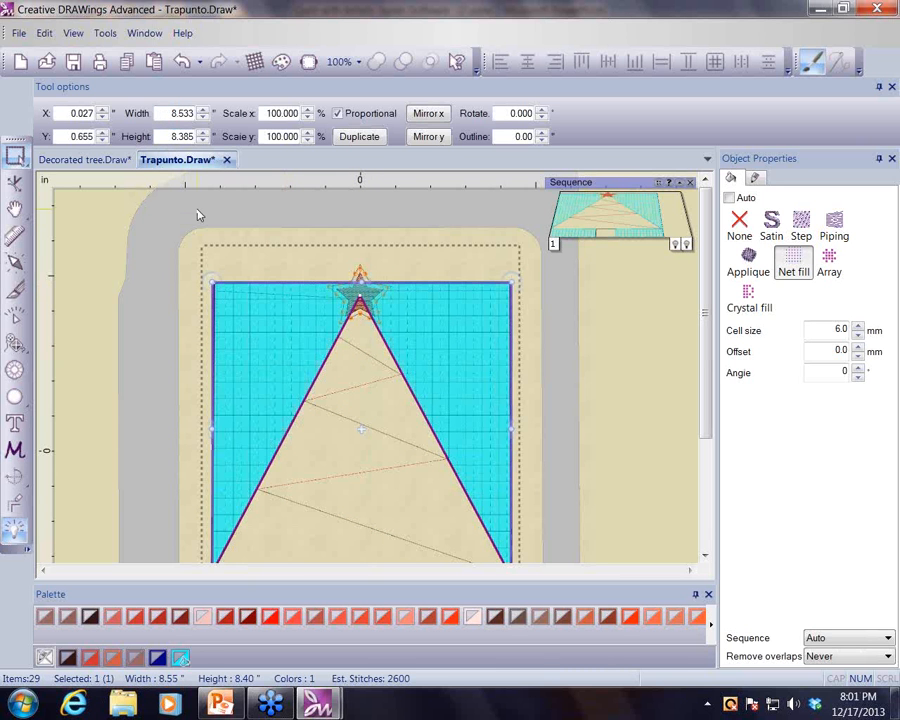
click(603, 331)
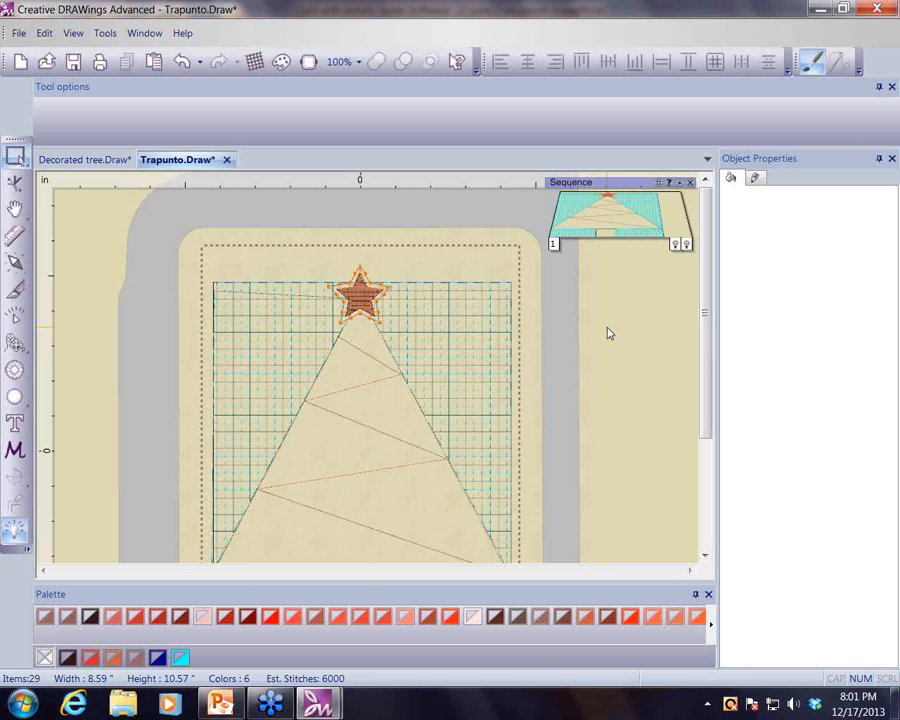
click(389, 296)
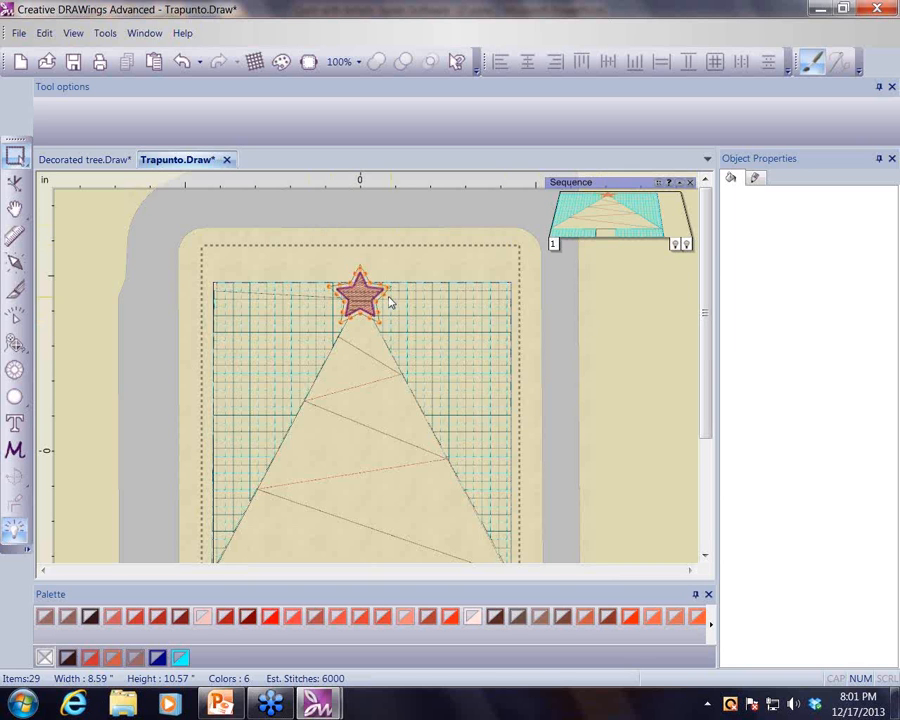
click(396, 292)
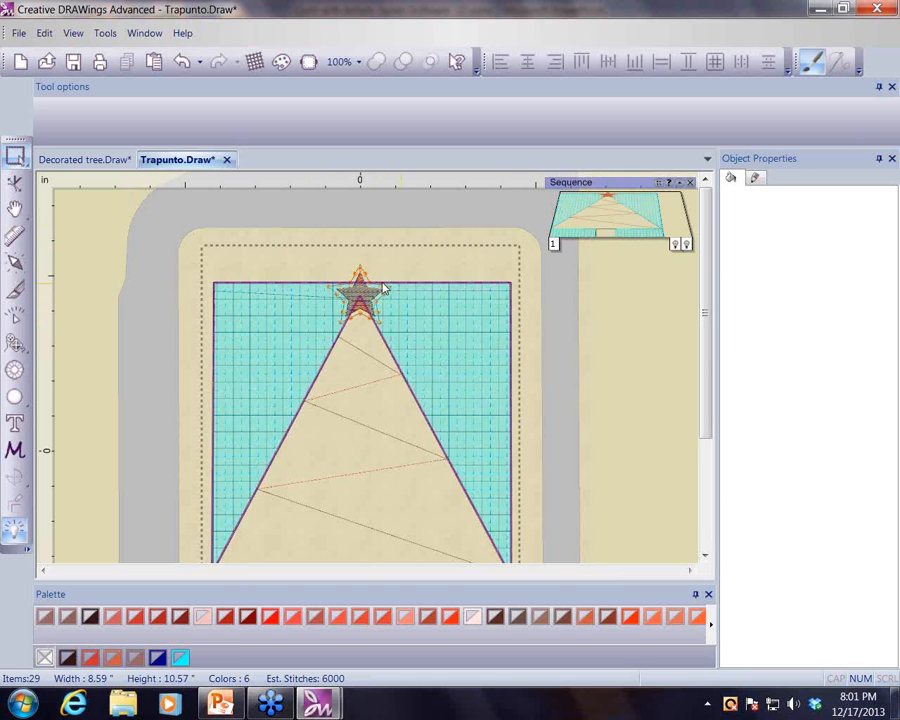
- Select the background net-fill shape to inspect its fill settings, then deselect it
click(145, 197)
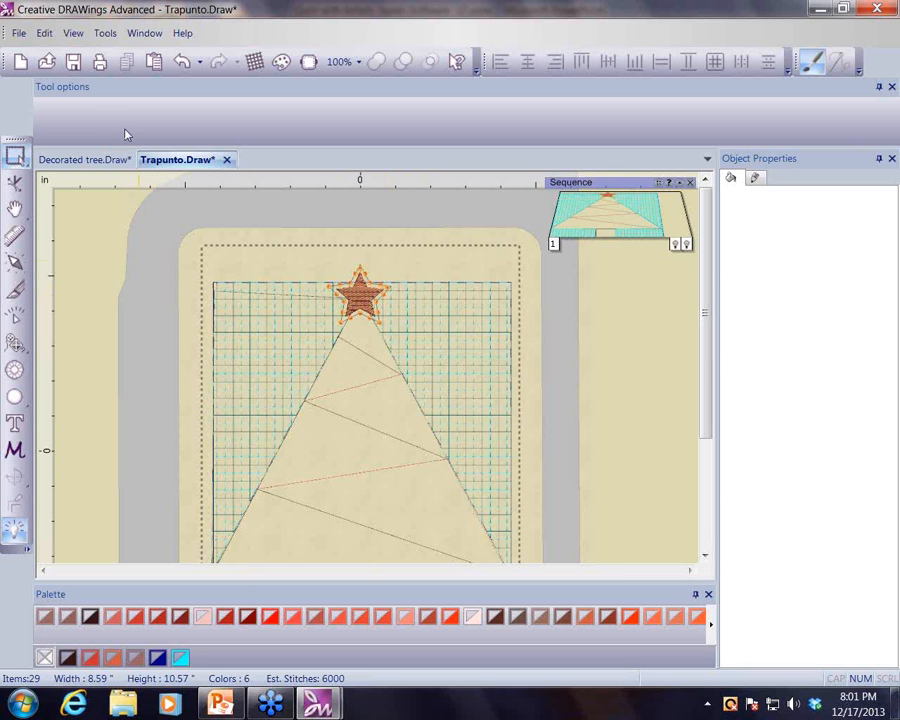
click(257, 287)
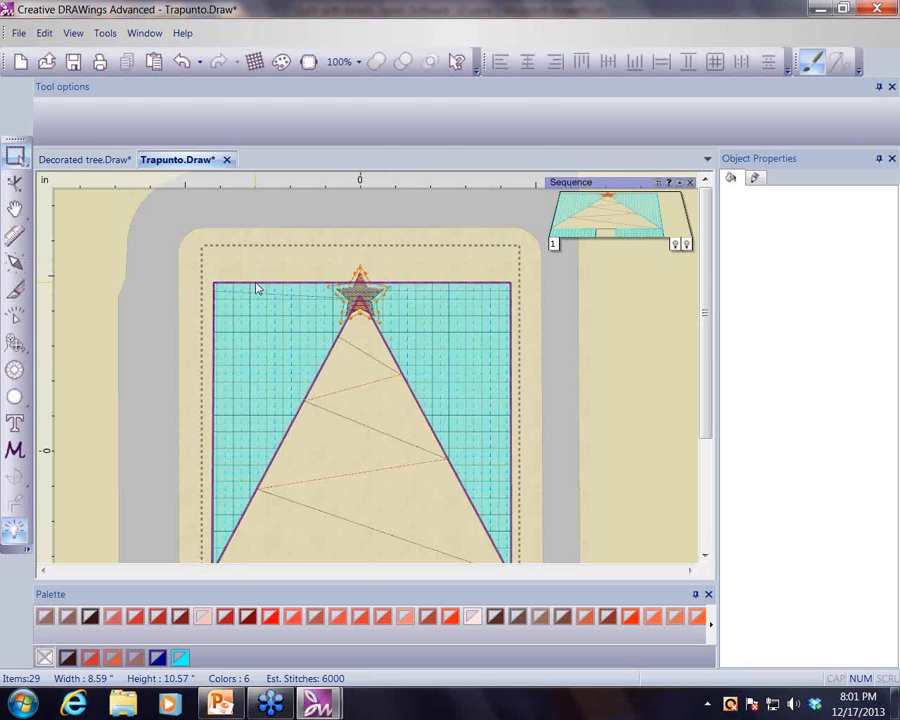
click(257, 287)
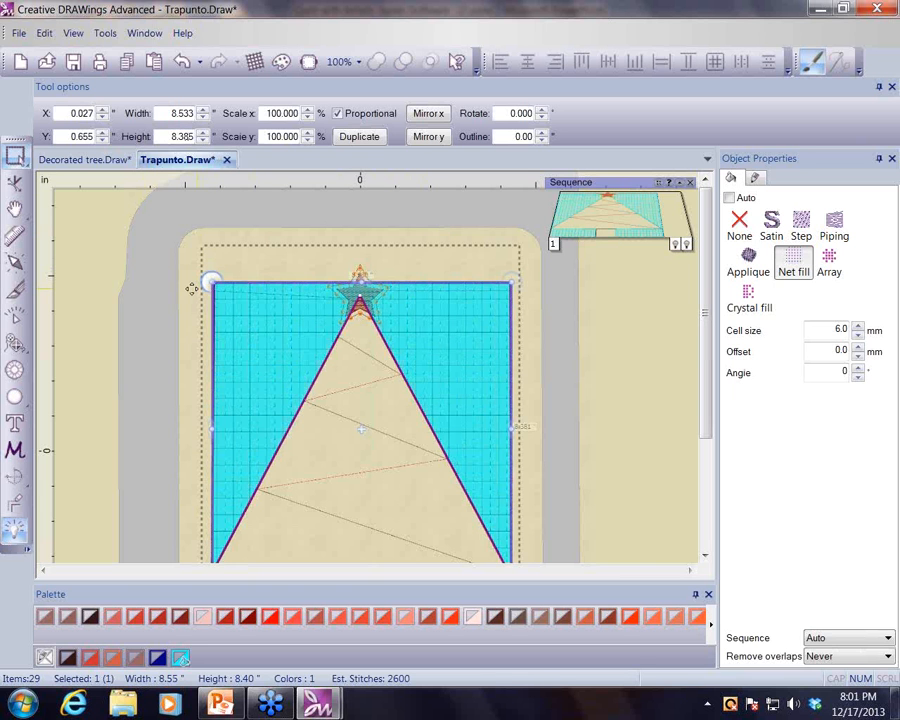
click(150, 348)
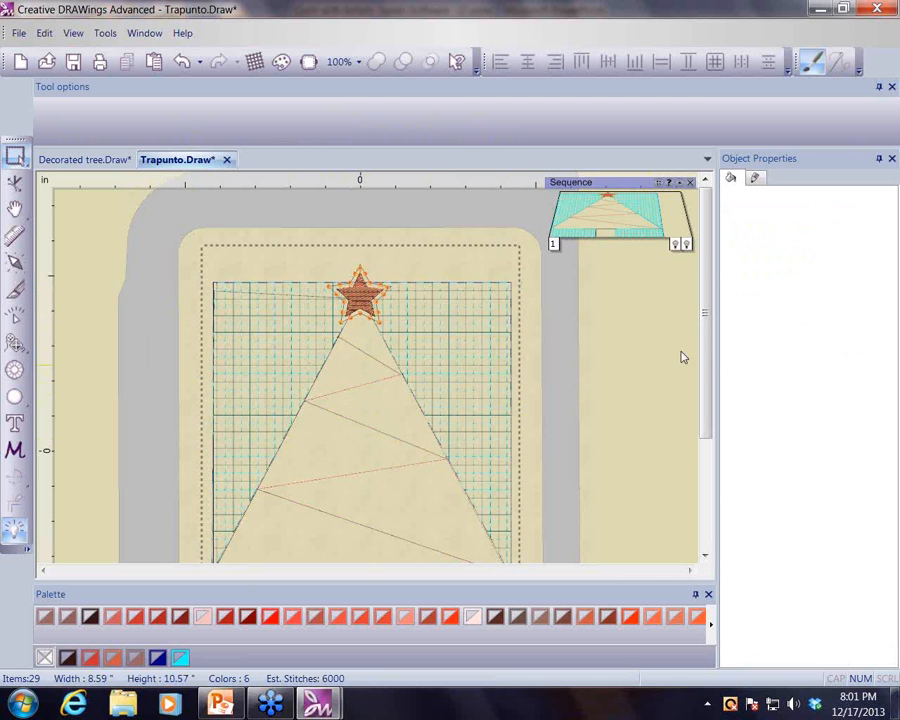
- Place seven Swarovski Round Fireopal crystals of size SS 20/PP scattered over the tree body
drag(706, 312, 611, 386)
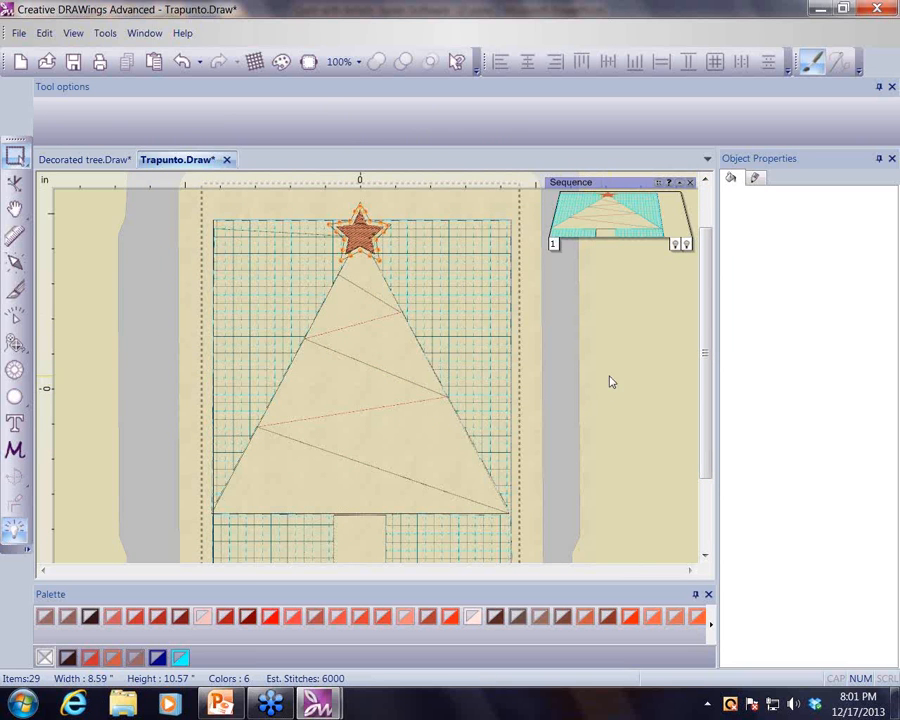
click(14, 371)
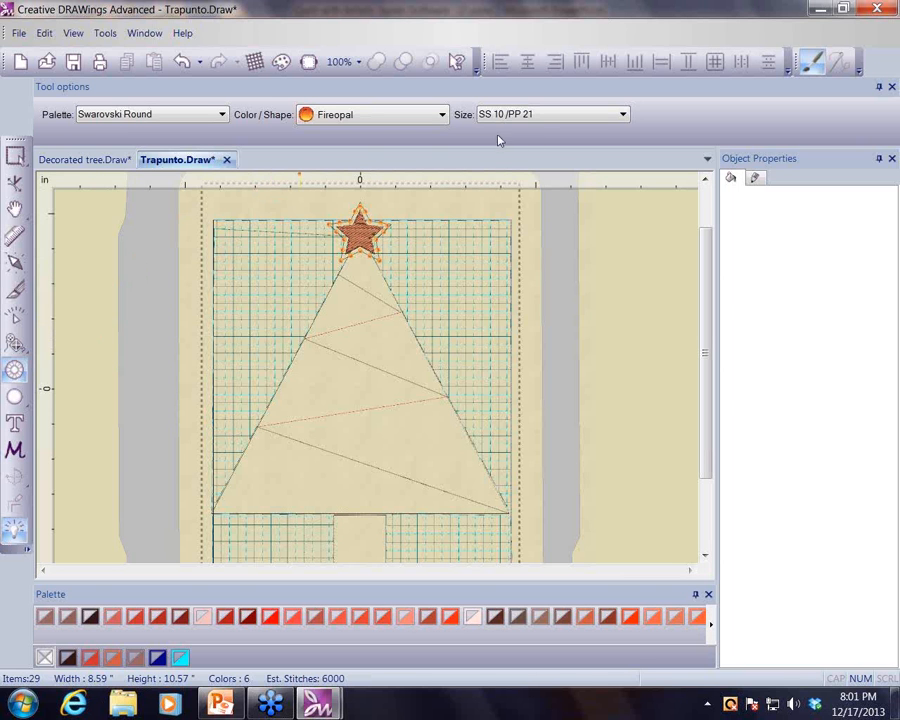
click(624, 115)
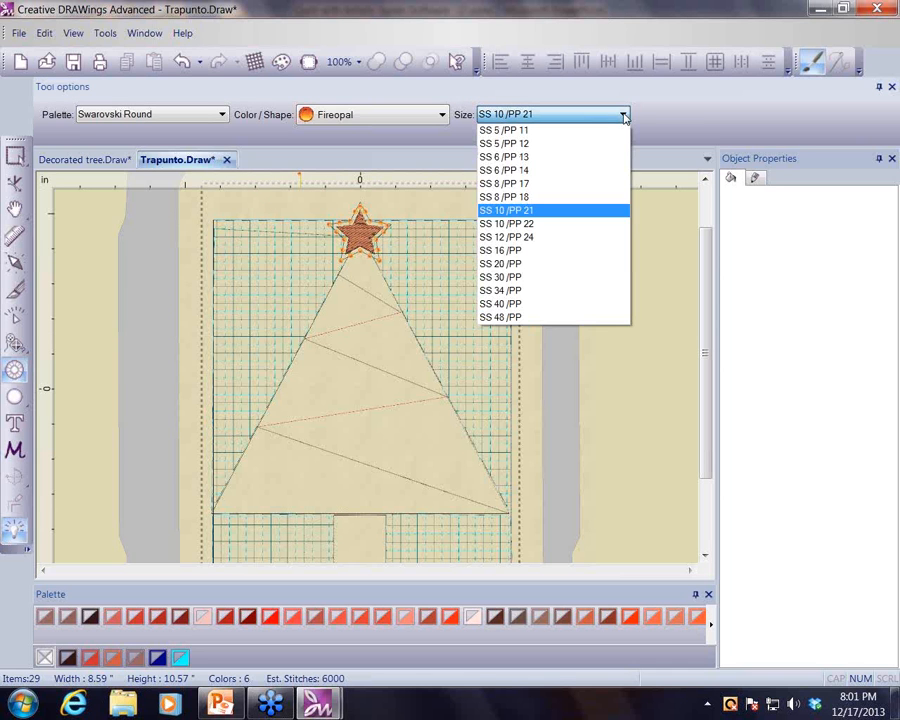
click(554, 264)
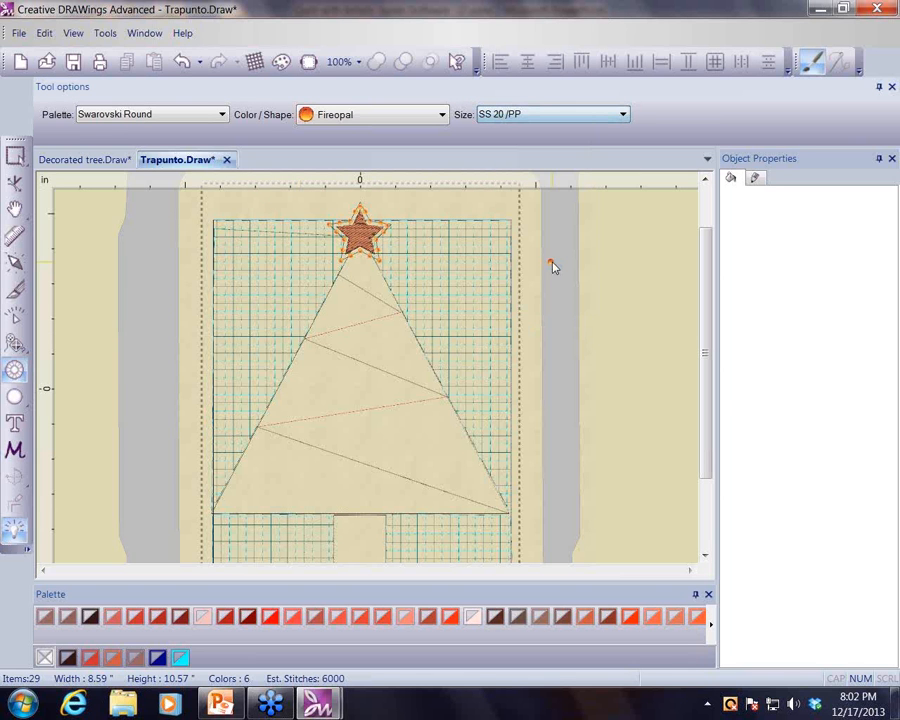
click(349, 306)
click(391, 348)
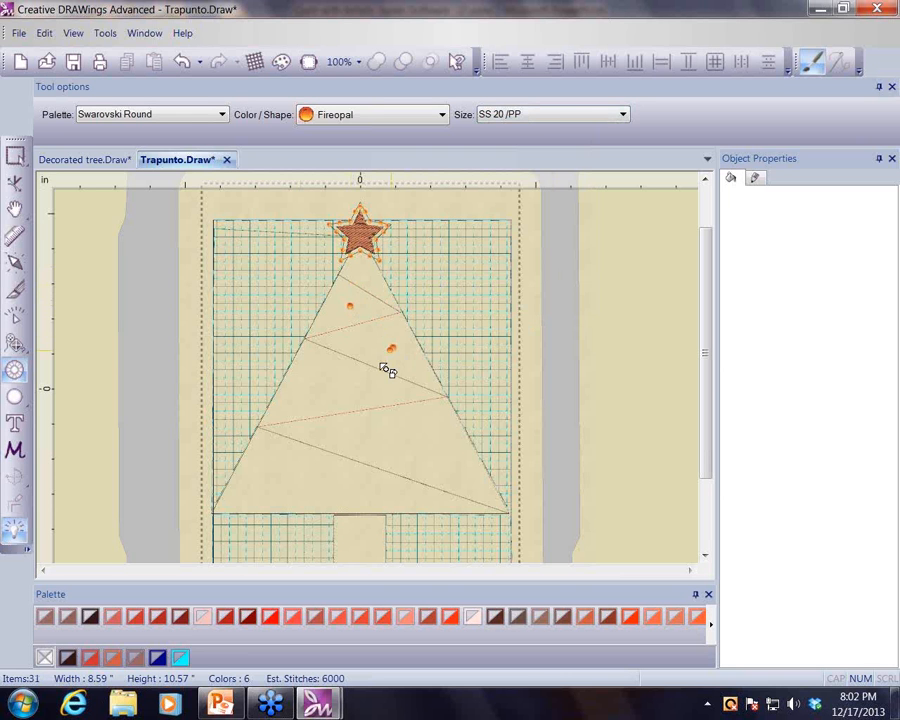
click(329, 388)
click(364, 442)
click(455, 473)
click(359, 492)
click(269, 486)
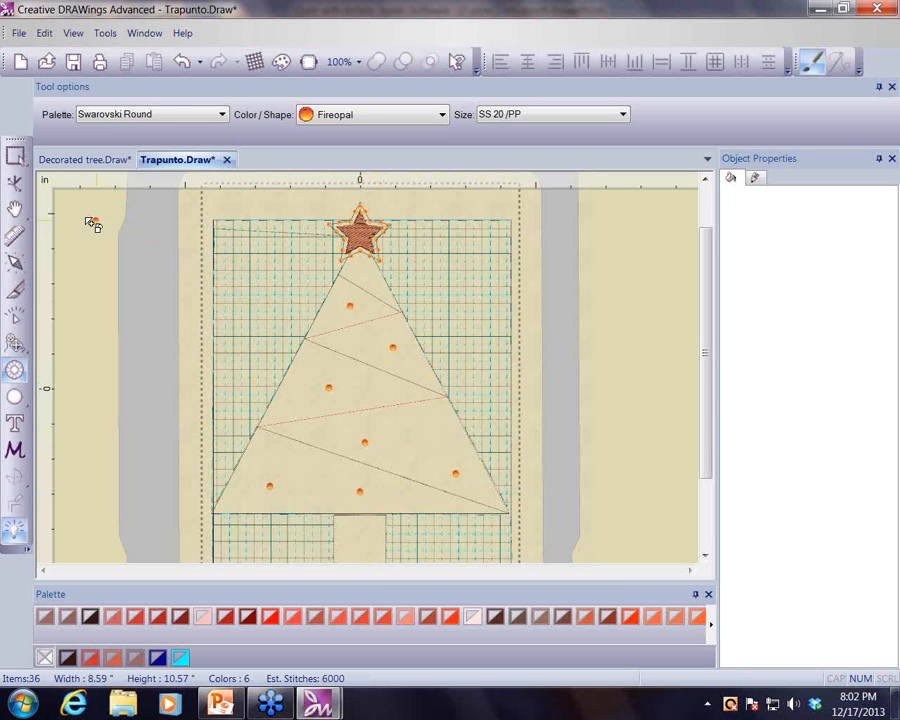
click(16, 158)
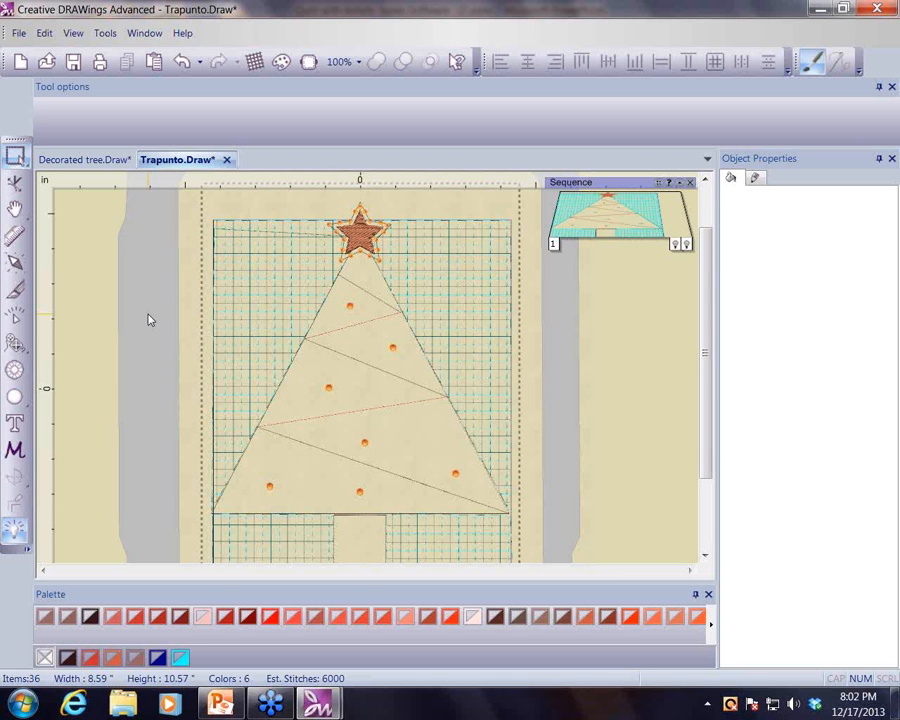
- Switch to the PowerPoint presentation and step through its slide show
click(225, 703)
click(720, 677)
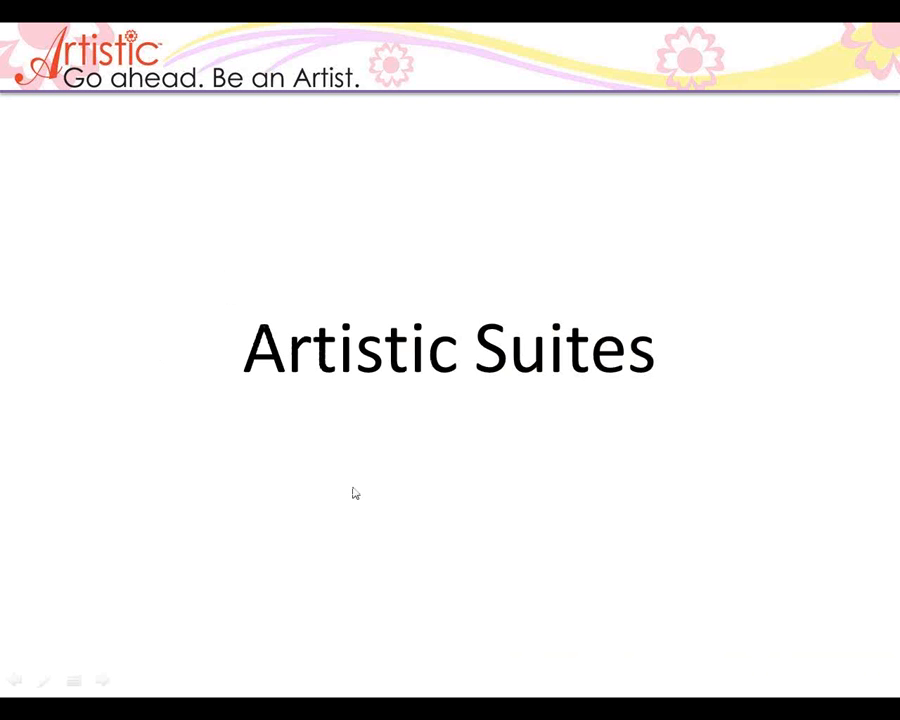
click(355, 493)
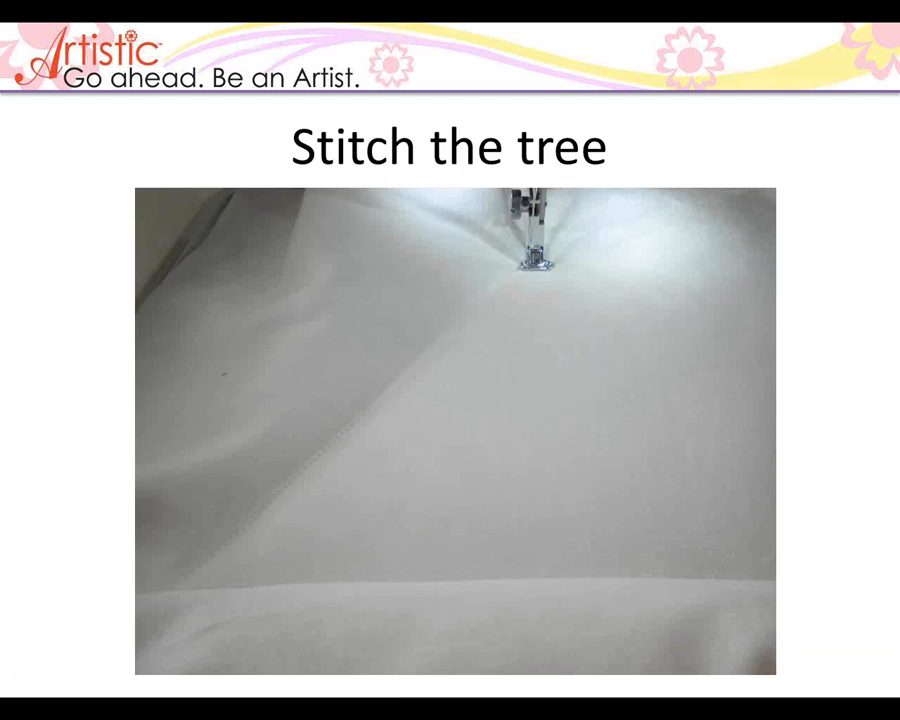
key(Left)
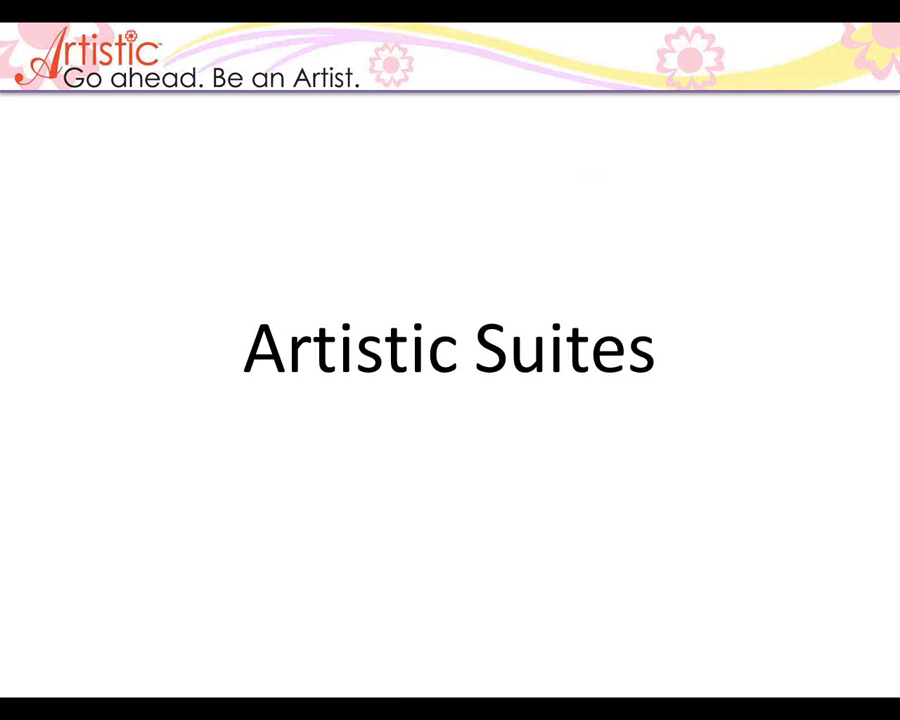
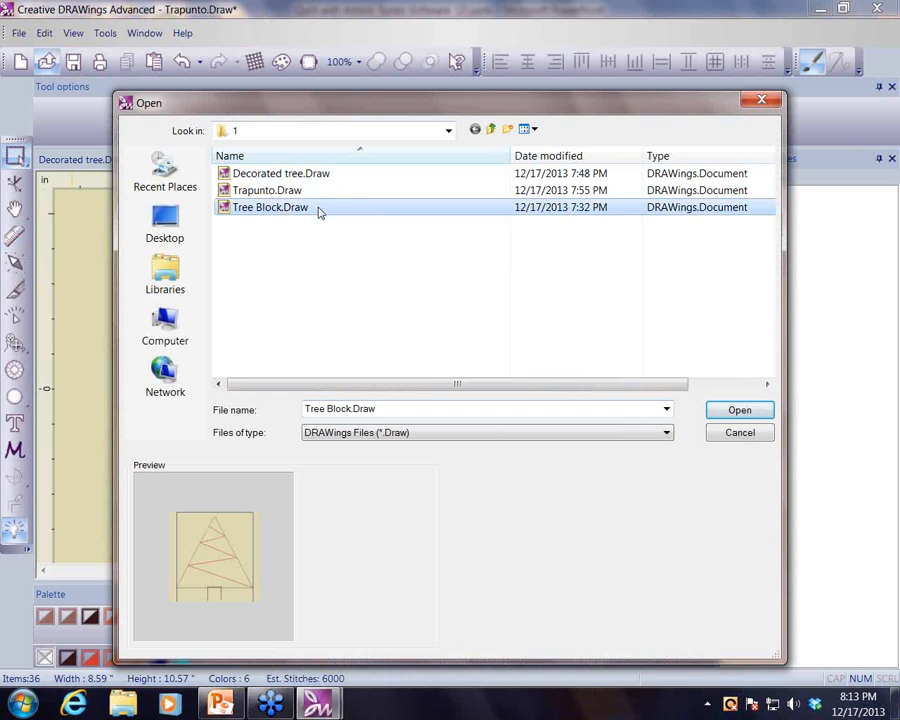
- Open Tree Block.Draw, select all its objects and apply the first palette color to them
click(722, 418)
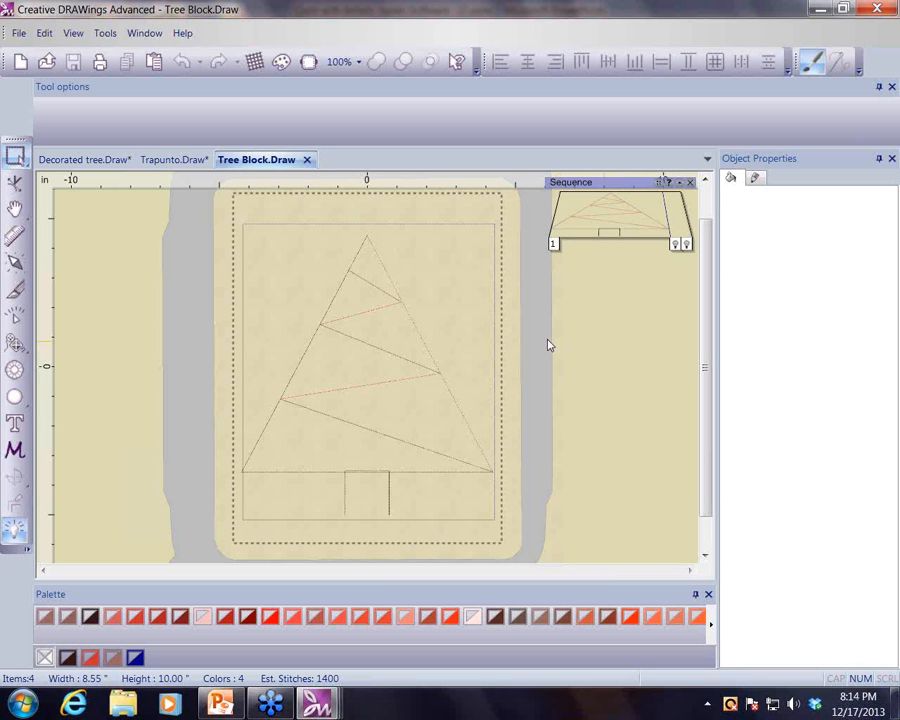
click(44, 33)
click(58, 340)
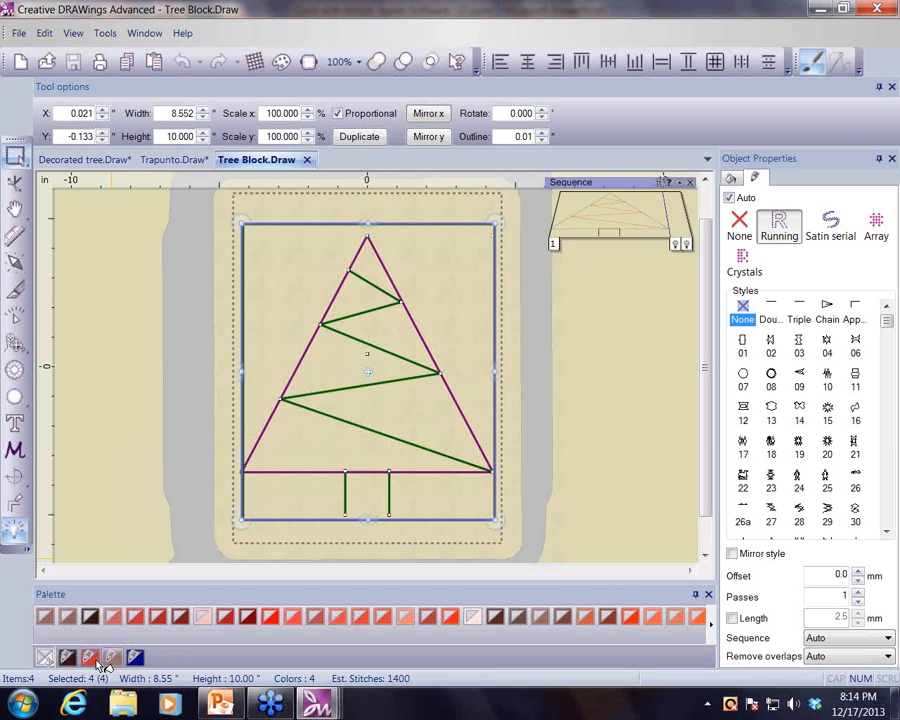
right_click(45, 618)
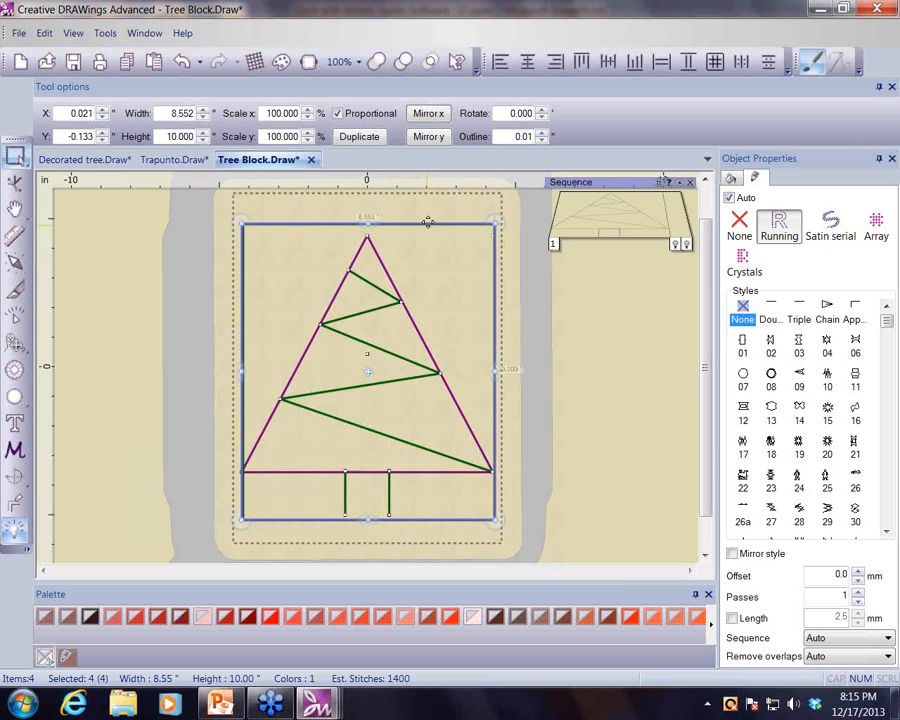
- Move all the selected objects slightly upward on the block
drag(428, 221, 425, 214)
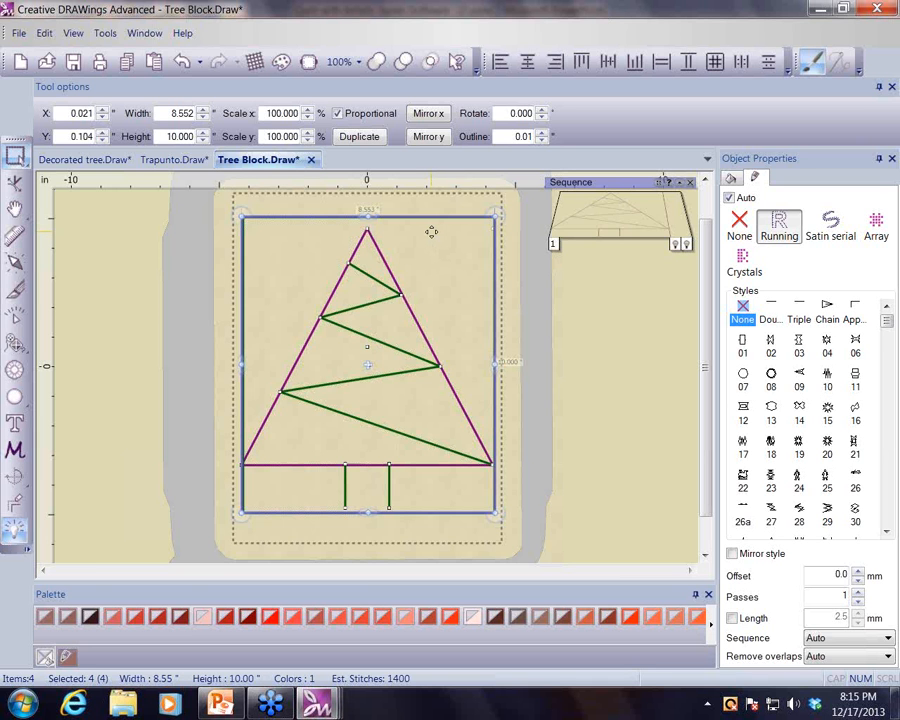
right_click(431, 231)
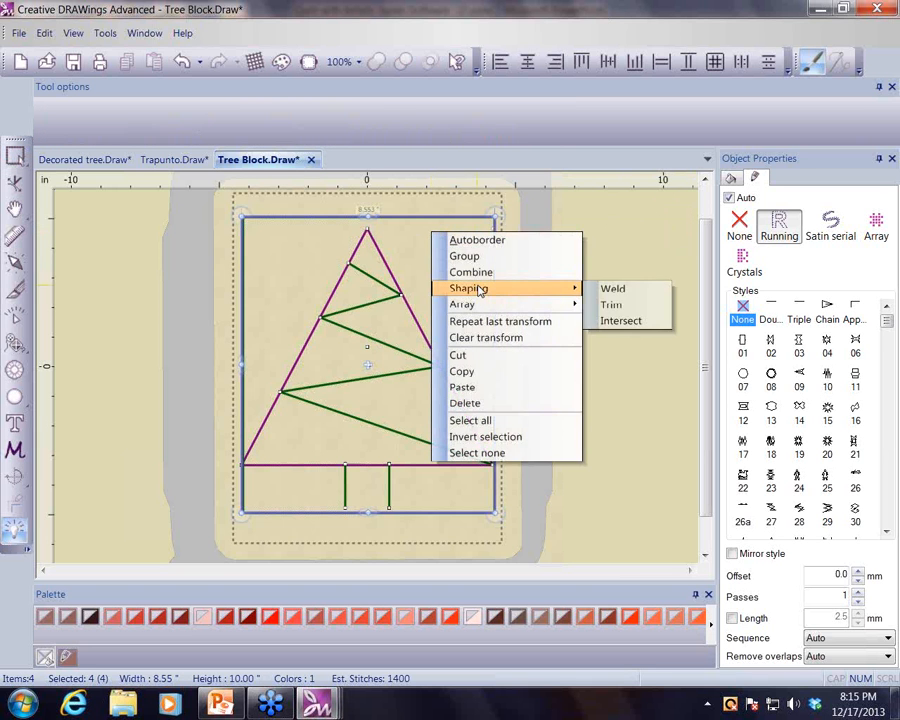
click(633, 253)
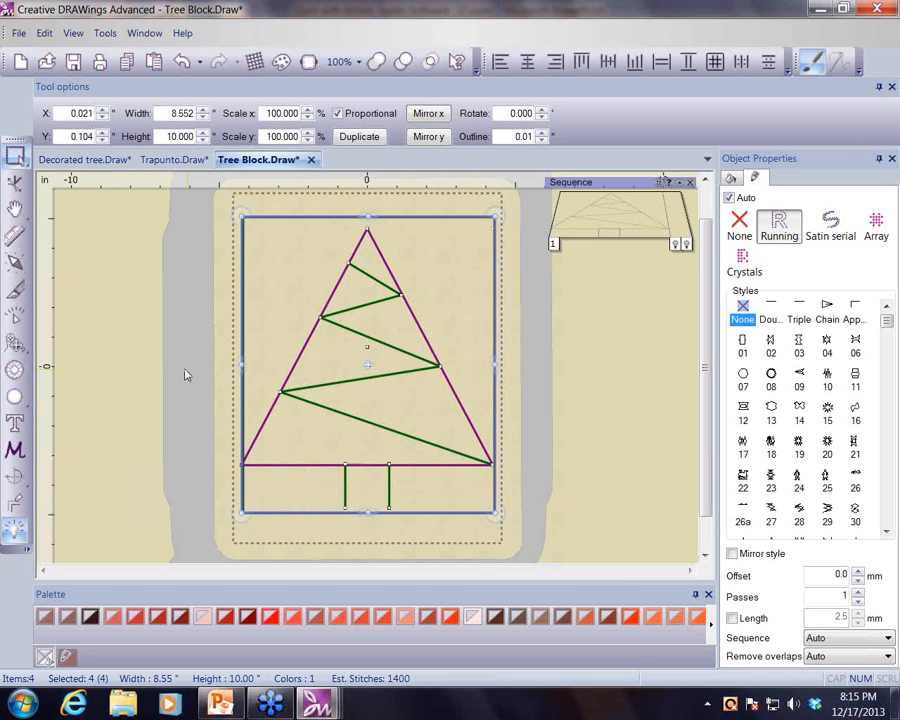
- Move the outer border rectangle slightly upward, then deselect it
click(243, 330)
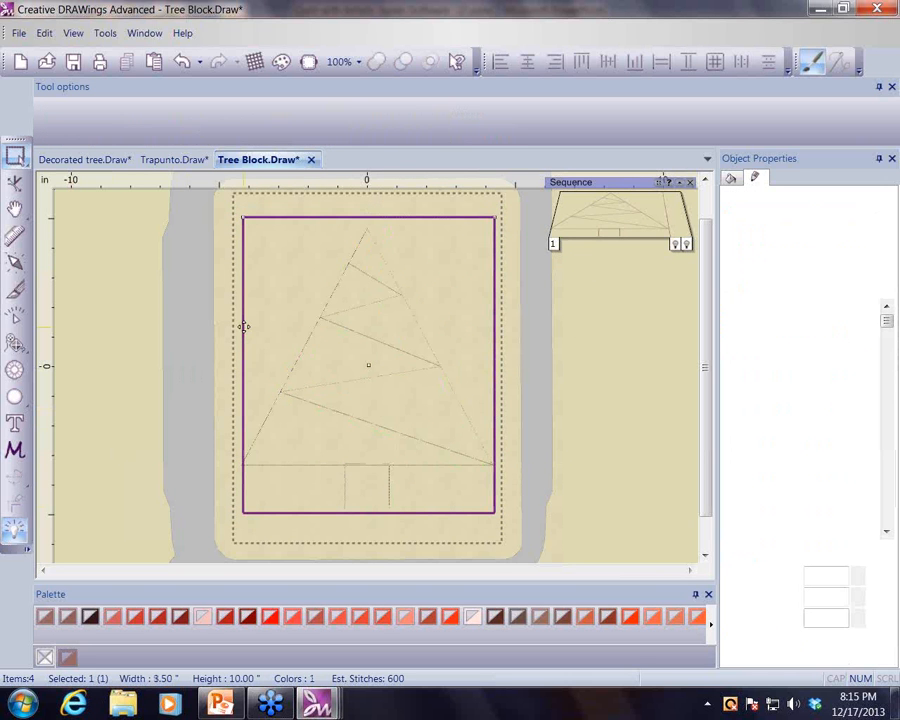
drag(432, 214, 432, 206)
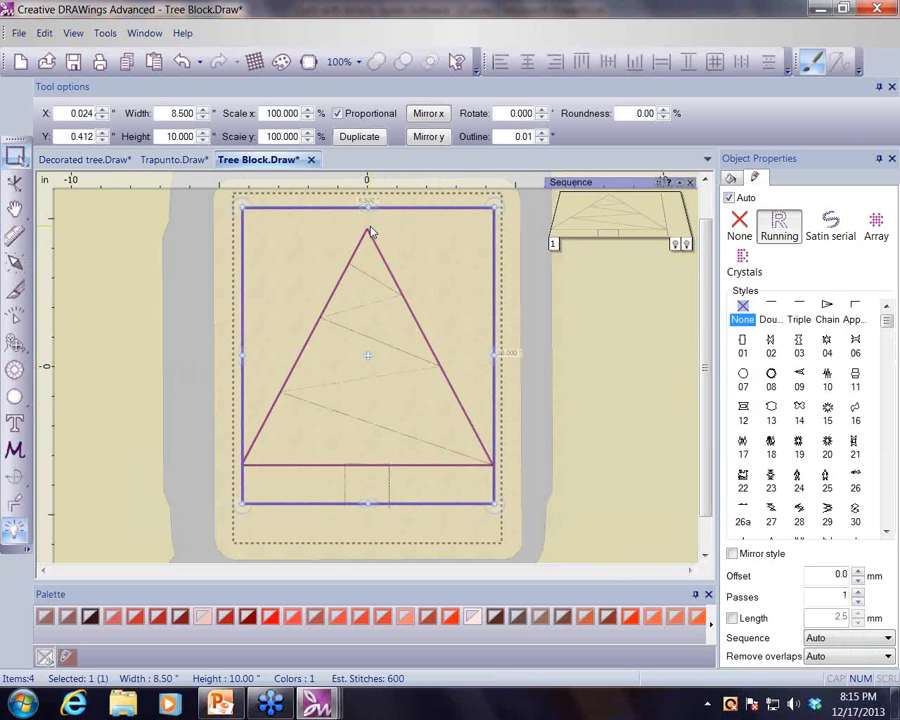
click(100, 520)
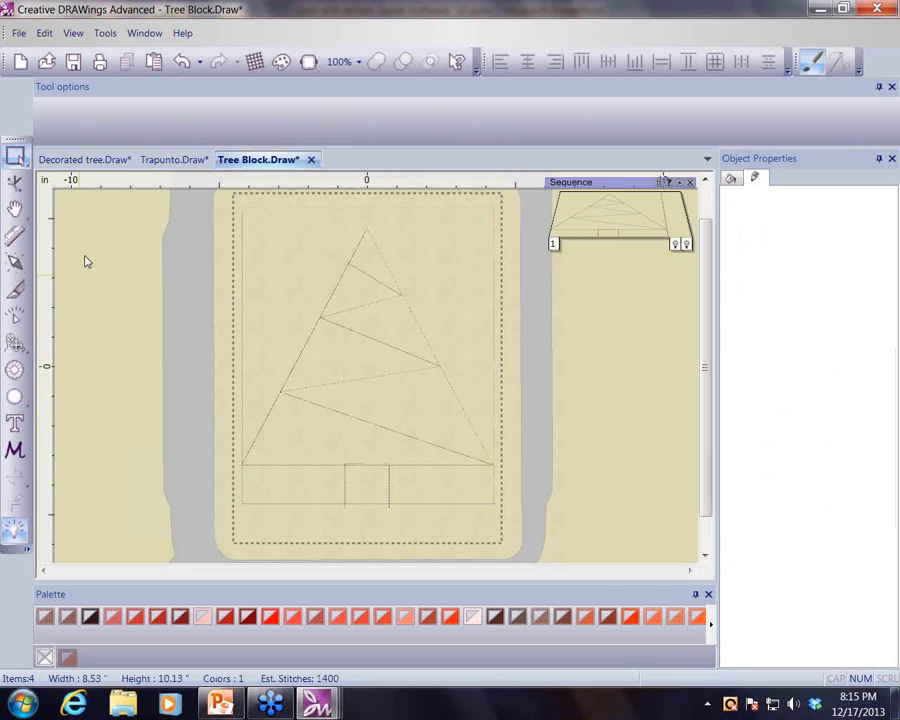
- Save the design under the new name Stitch and Flip
click(19, 33)
click(55, 140)
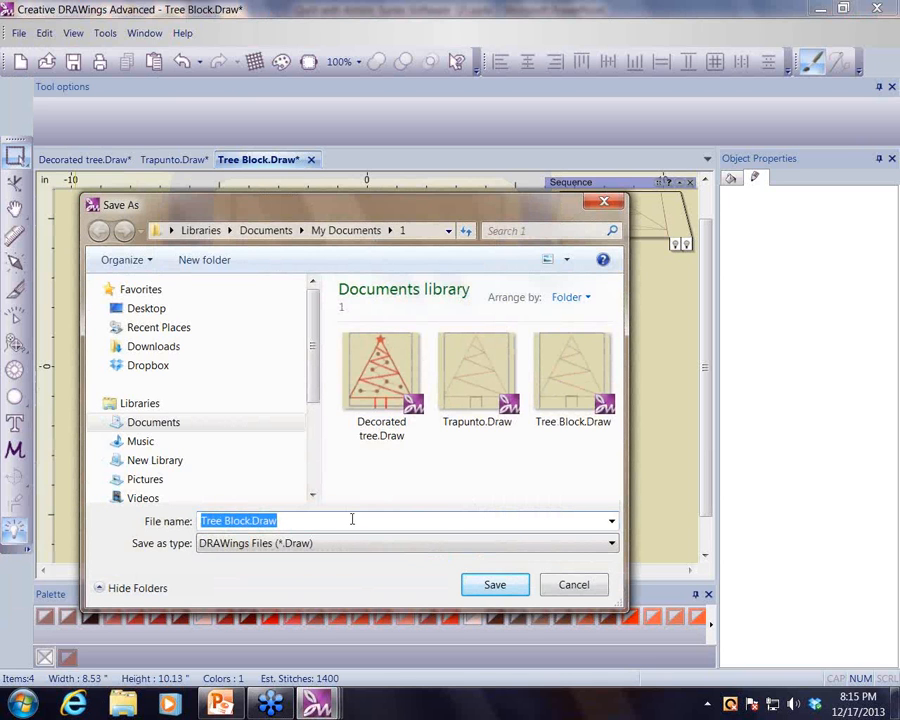
text(Flip)
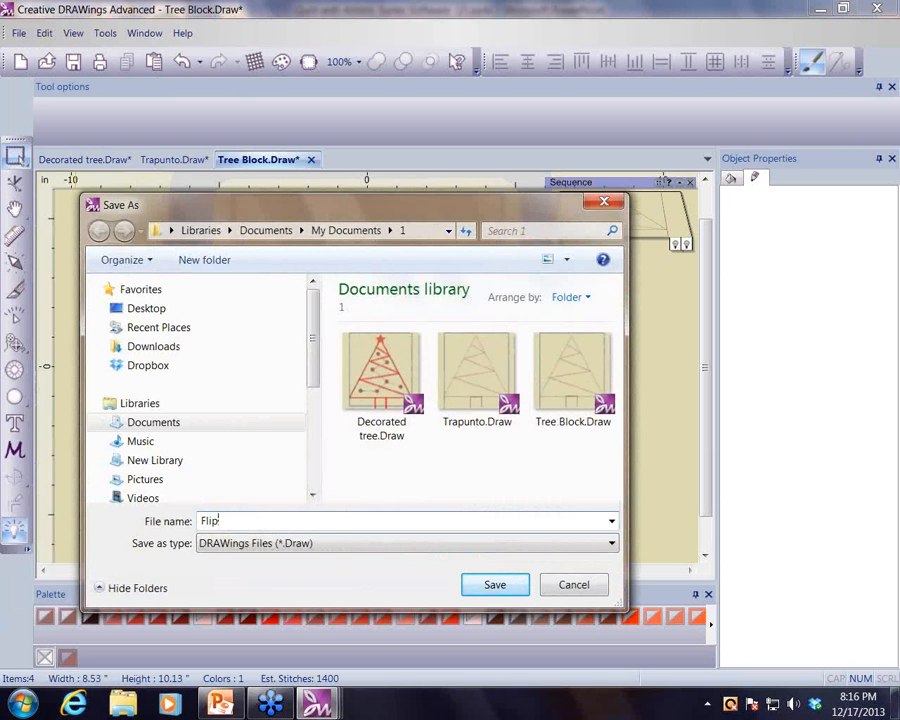
key(BackSpace)
key(BackSpace)
key(BackSpace)
key(BackSpace)
text(Stitch and Flip)
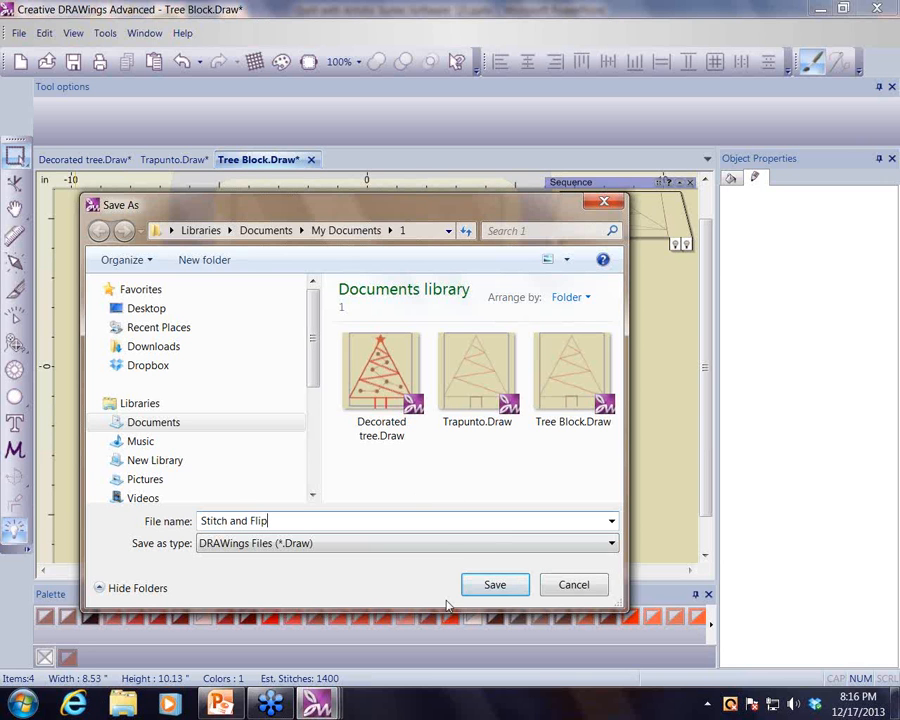
click(480, 588)
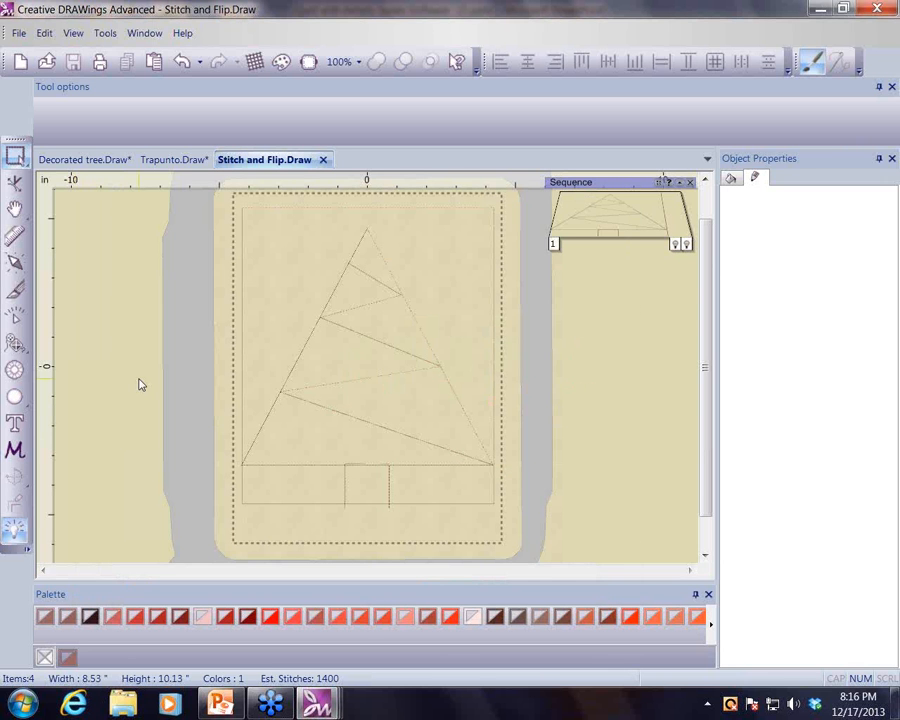
- Duplicate the trunk square and apply the dark palette color to the copy
click(390, 484)
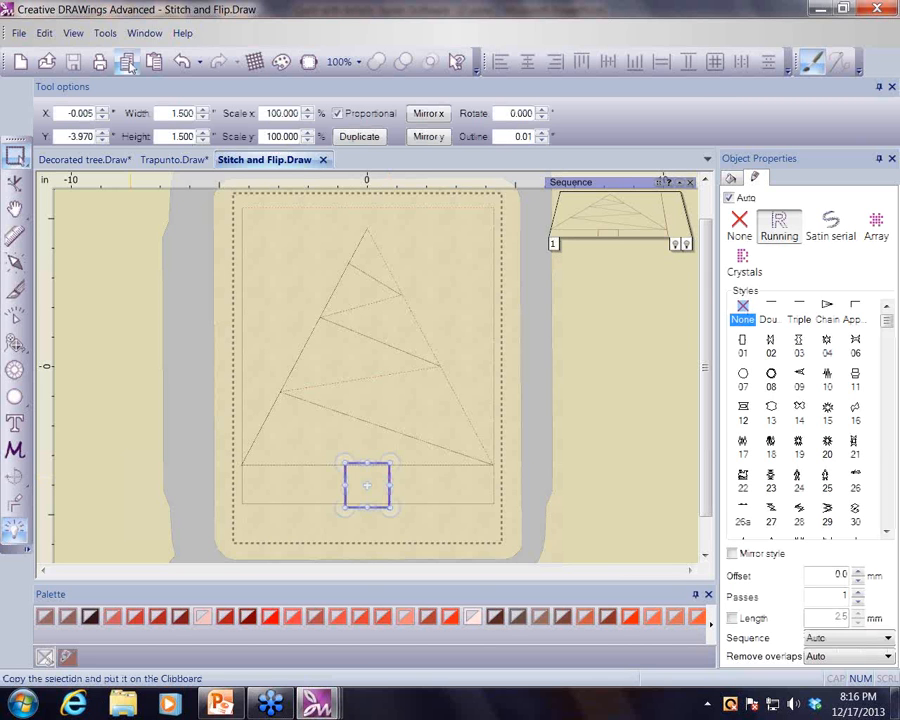
click(154, 63)
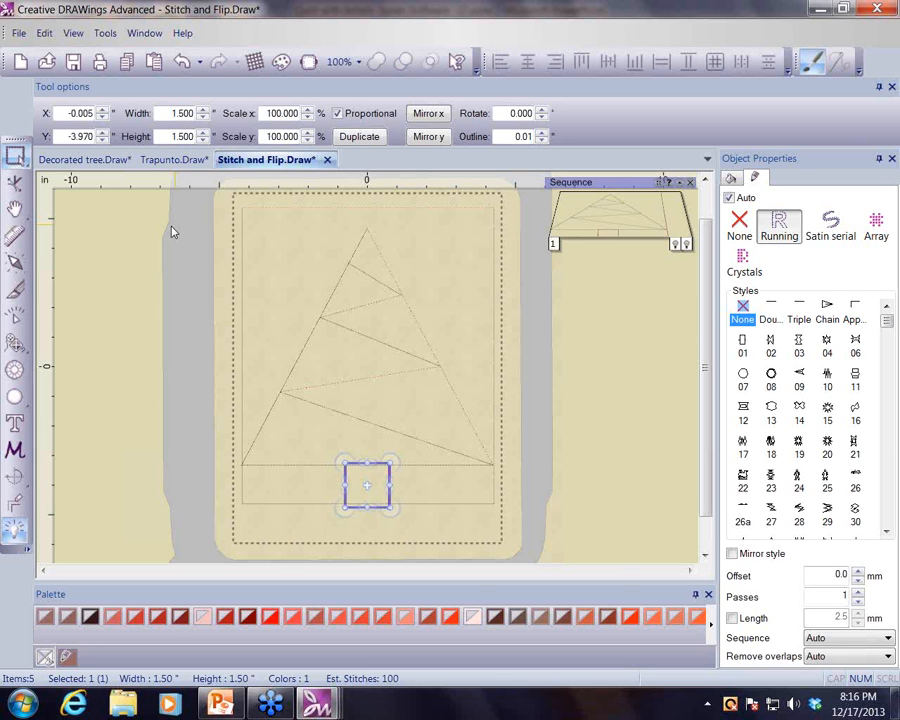
click(90, 618)
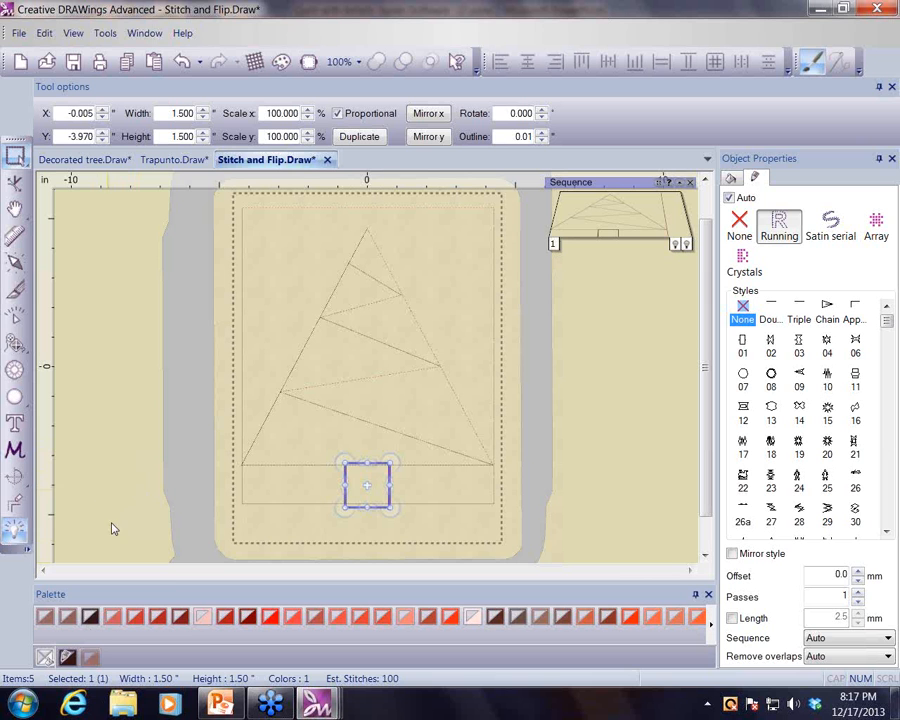
- Run the sequence optimizer once using the Advanced technique
click(14, 533)
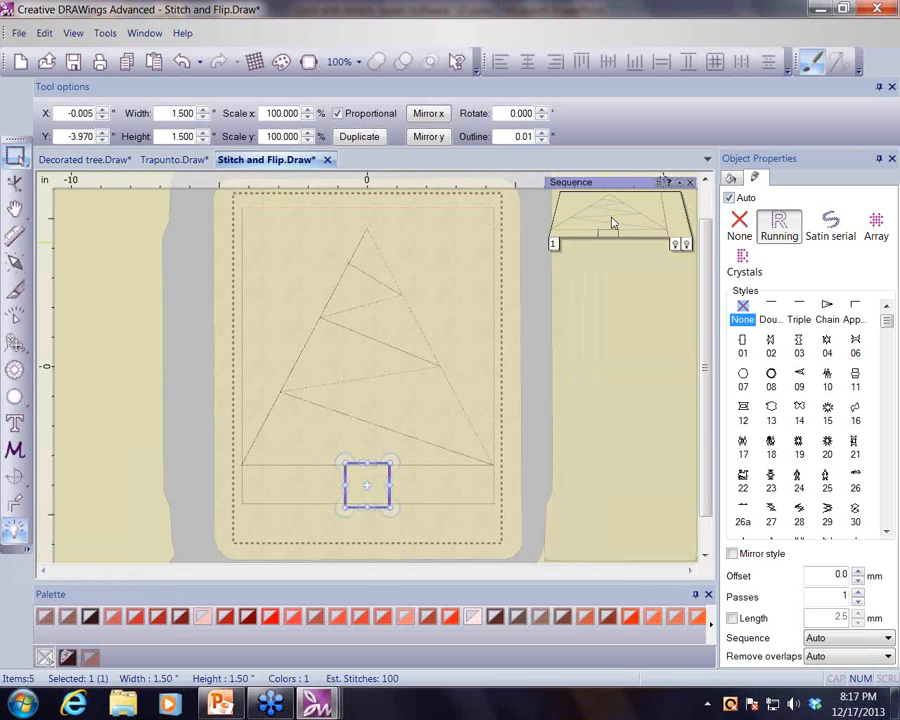
scroll(609, 233, up, 1)
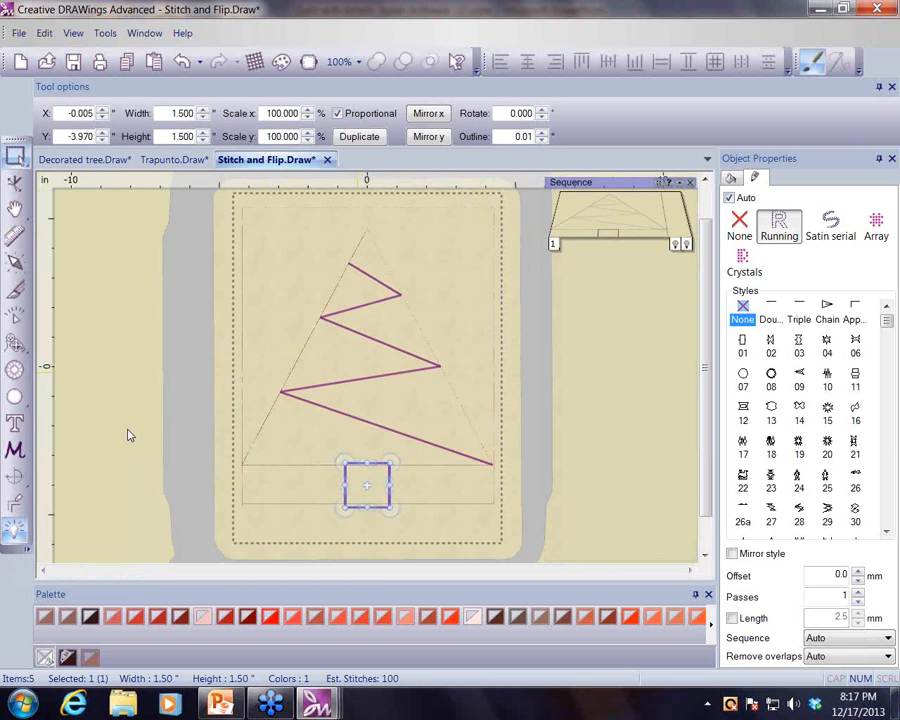
click(15, 535)
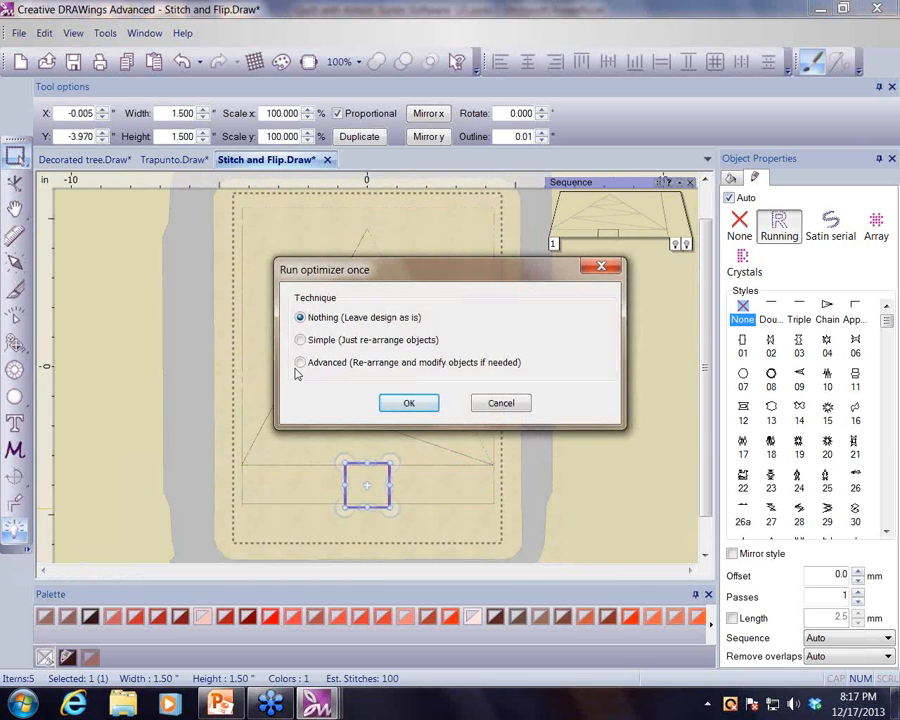
click(300, 362)
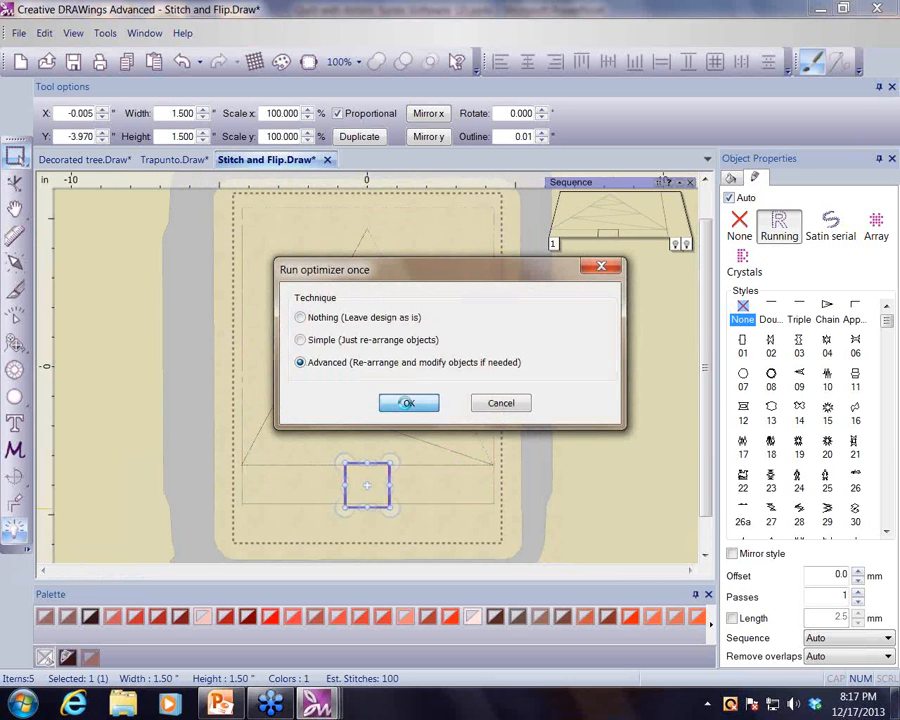
click(408, 404)
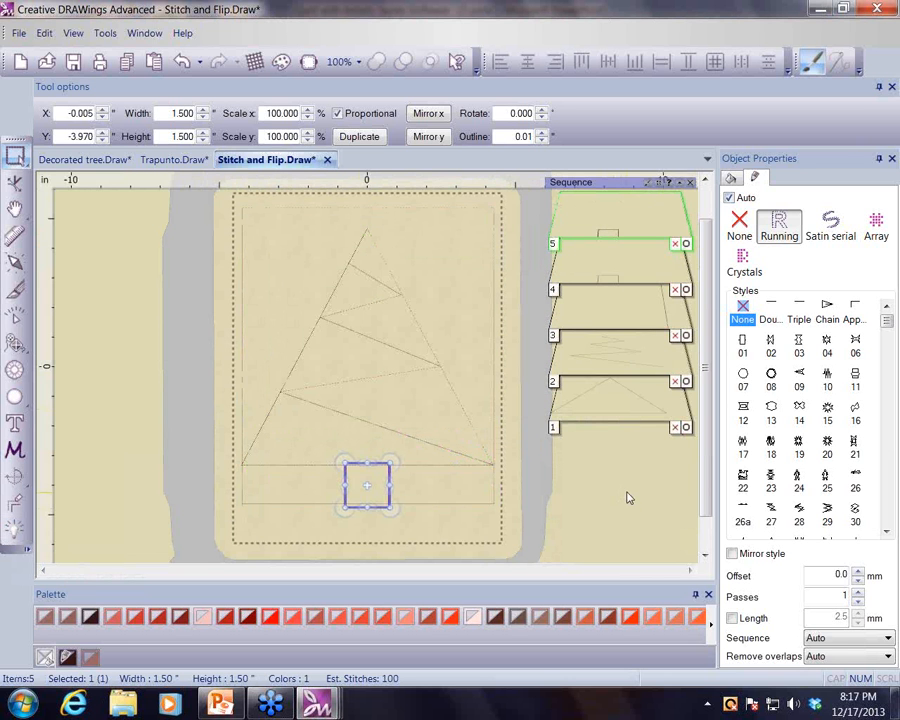
drag(640, 372, 630, 337)
- Draw a vertical outline about 1.5 in long along the trunk's left side and color it Chestnut
click(16, 344)
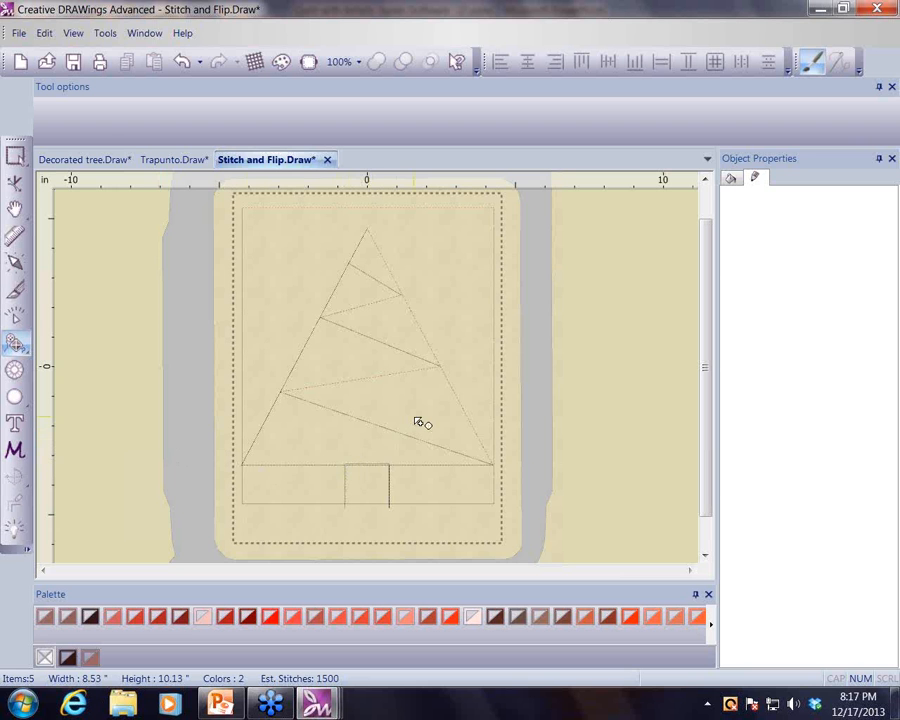
scroll(418, 422, up, 3)
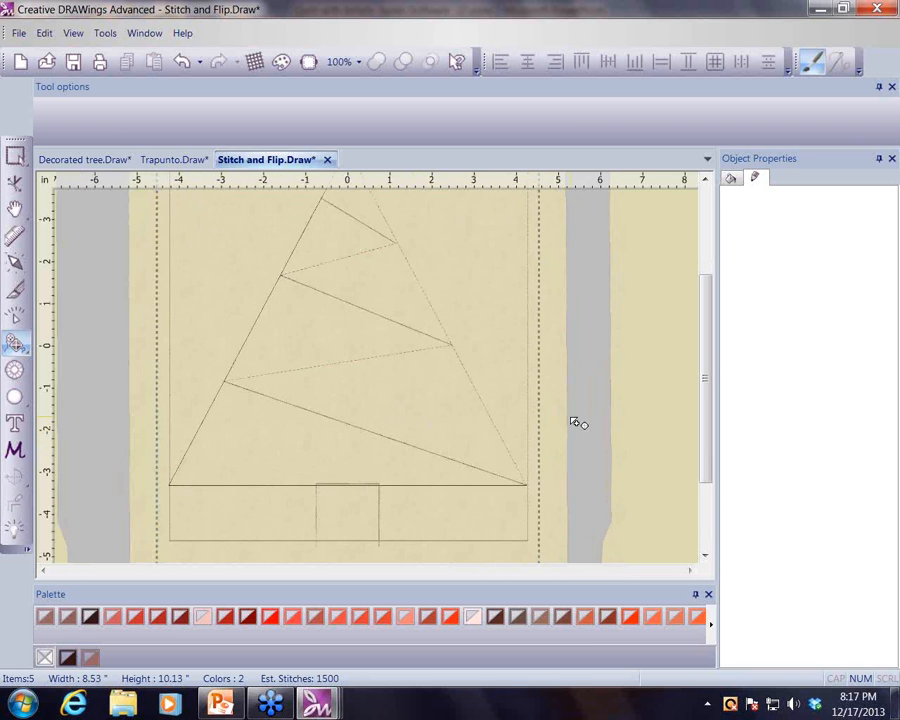
drag(706, 348, 714, 380)
scroll(615, 388, up, 1)
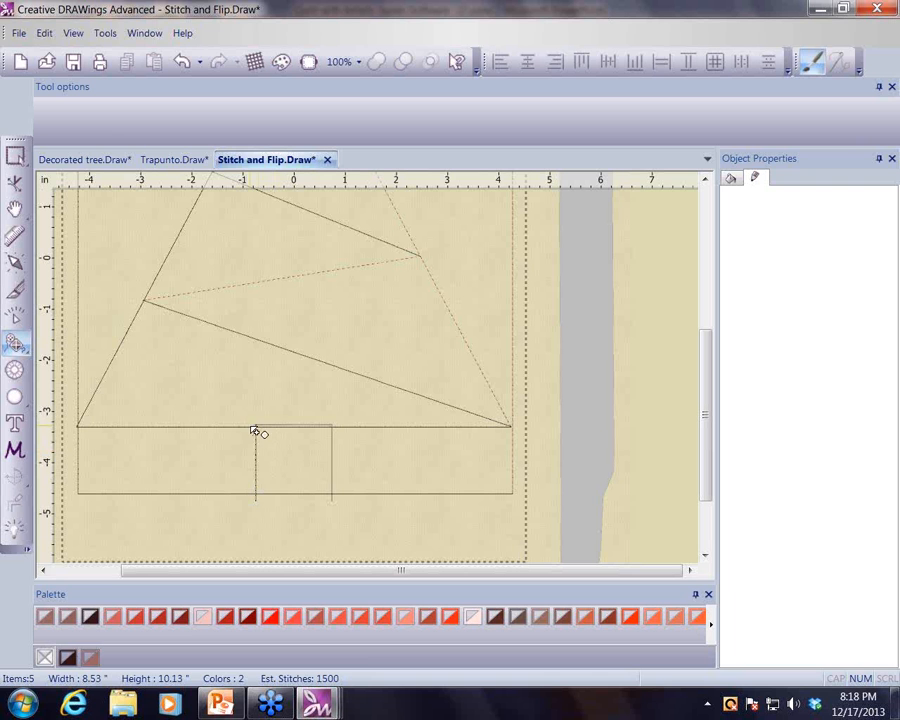
drag(257, 428, 258, 503)
click(257, 500)
right_click(260, 496)
click(15, 157)
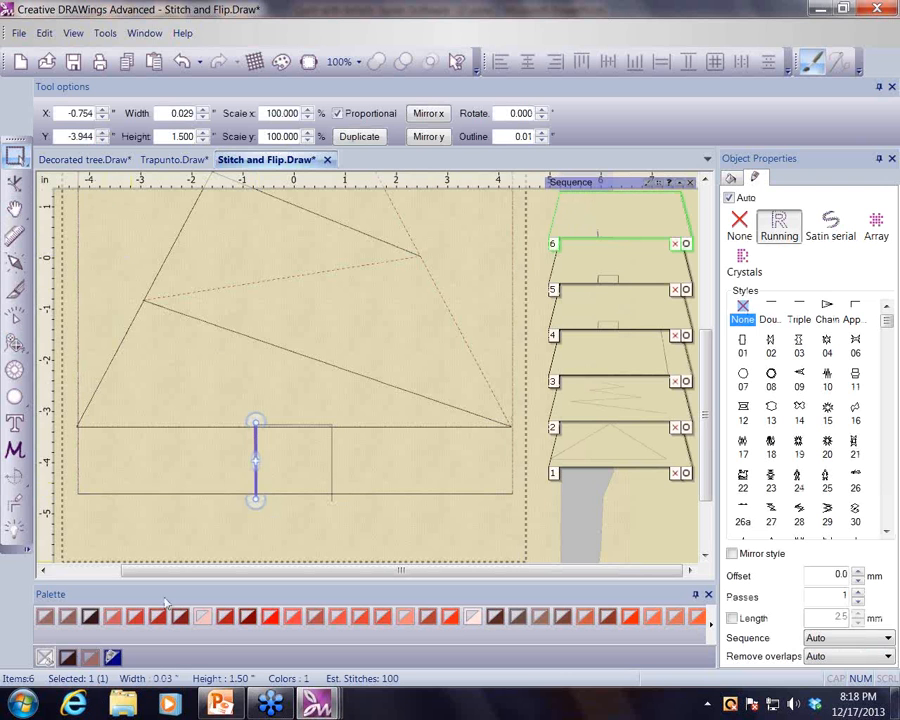
click(115, 619)
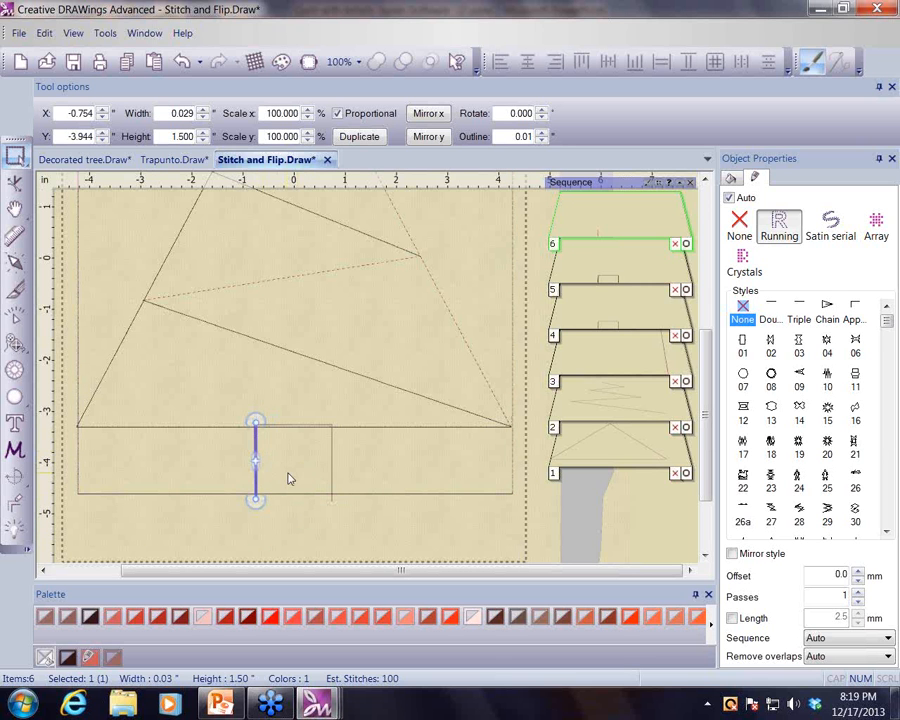
click(219, 537)
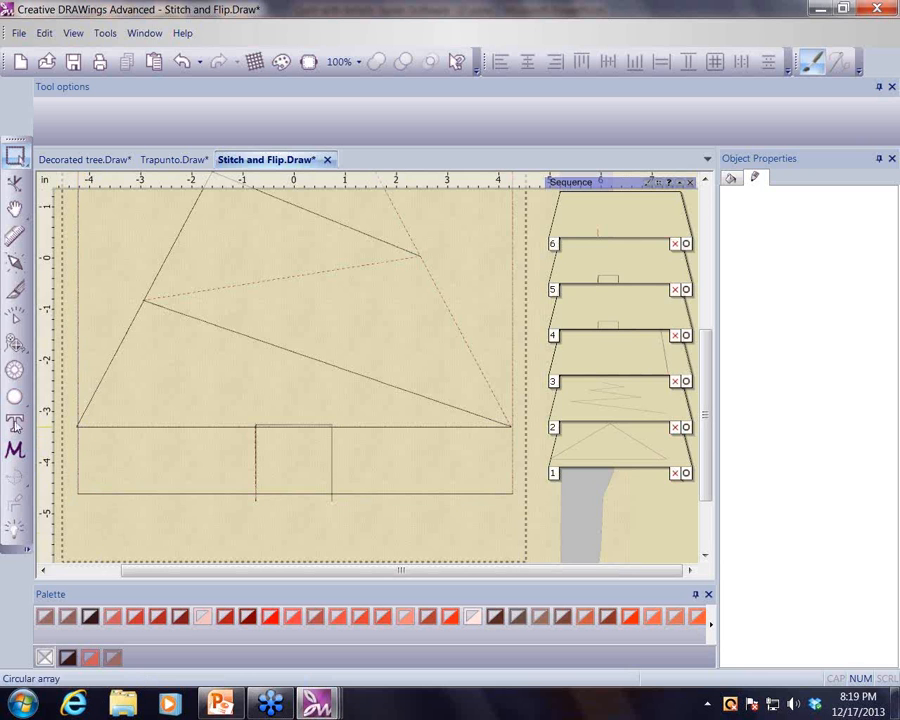
- Draw a horizontal outline about 3.5 in along the tree base from the trunk to the left edge and color it red
click(14, 343)
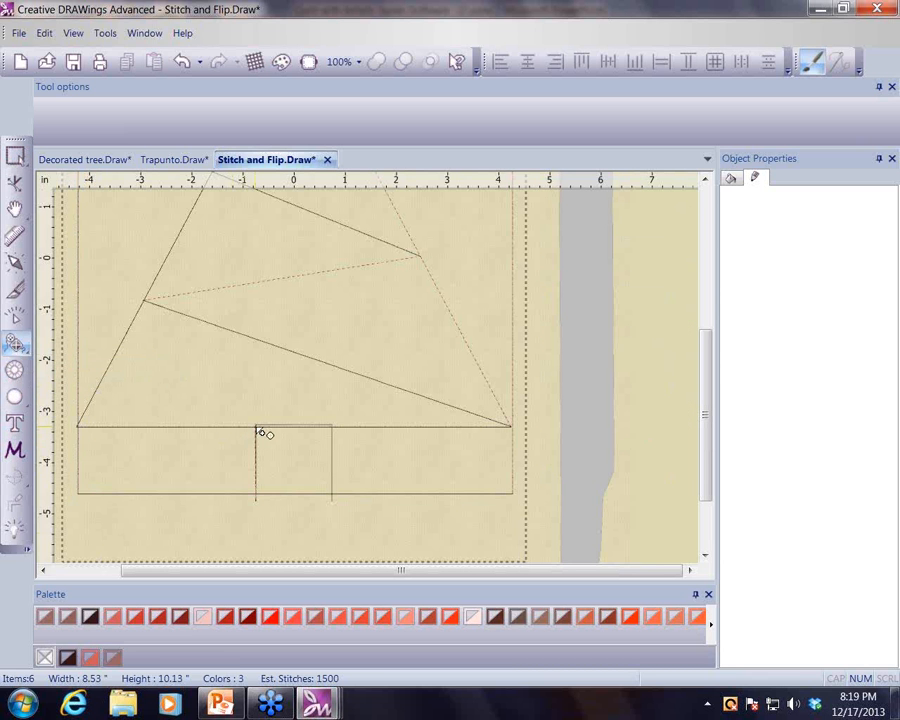
click(257, 428)
click(81, 429)
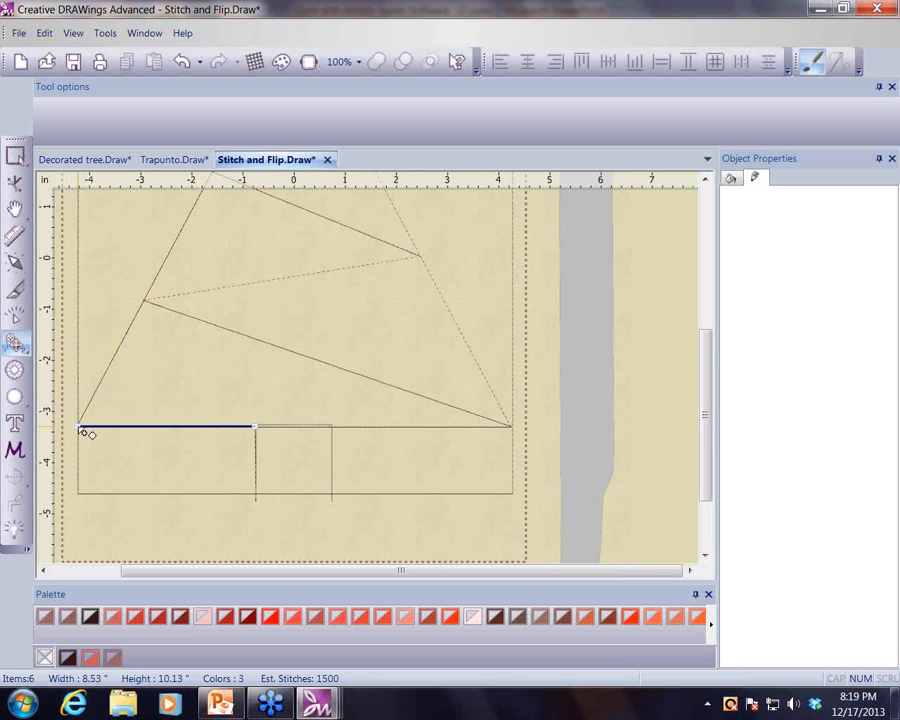
right_click(99, 440)
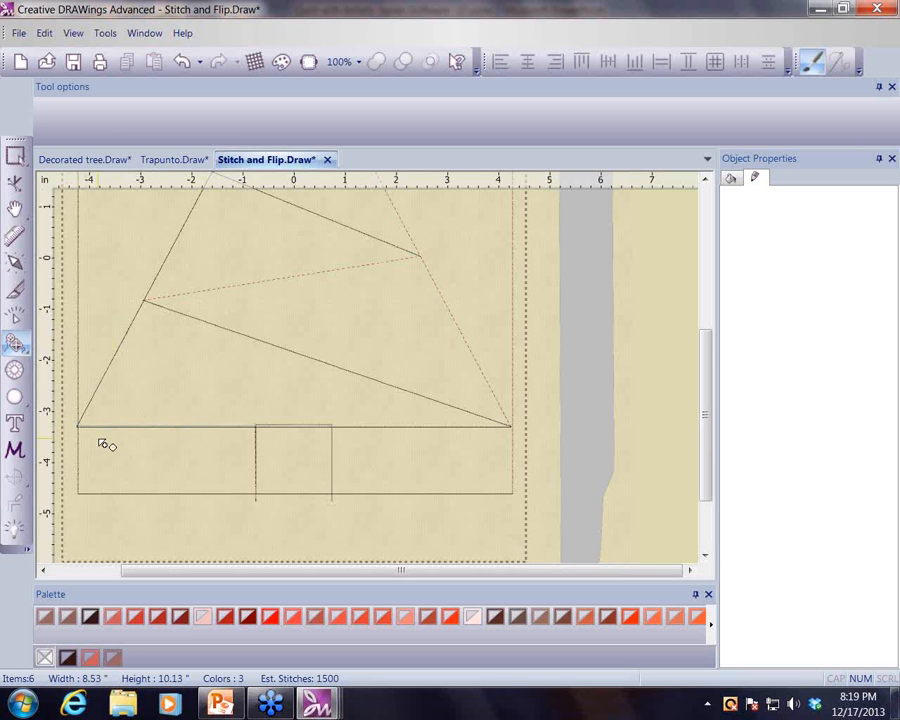
click(20, 162)
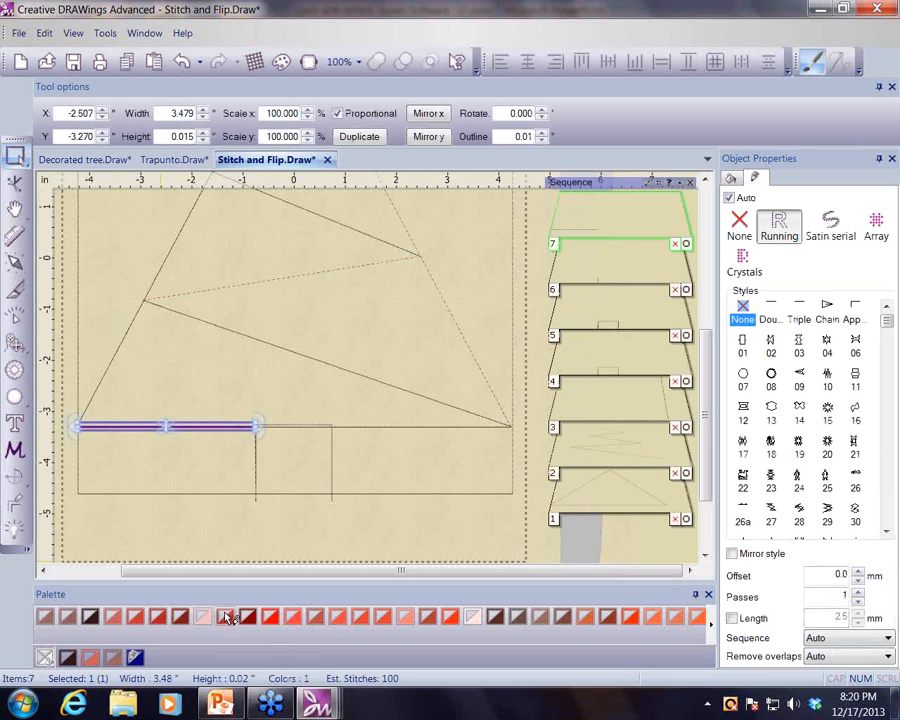
click(226, 618)
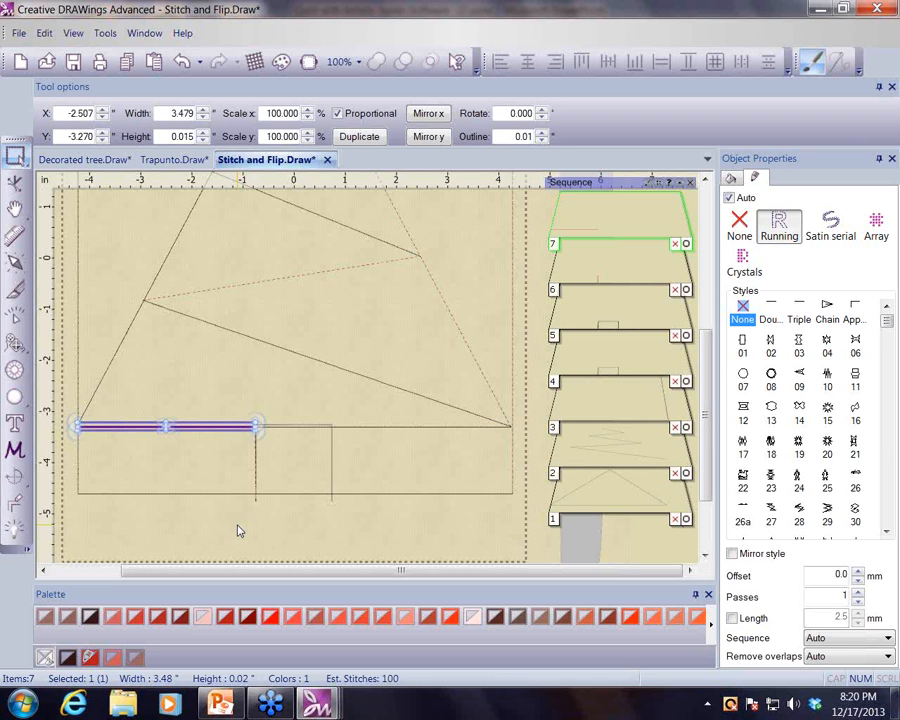
- Draw a vertical outline along the trunk's right side
click(14, 343)
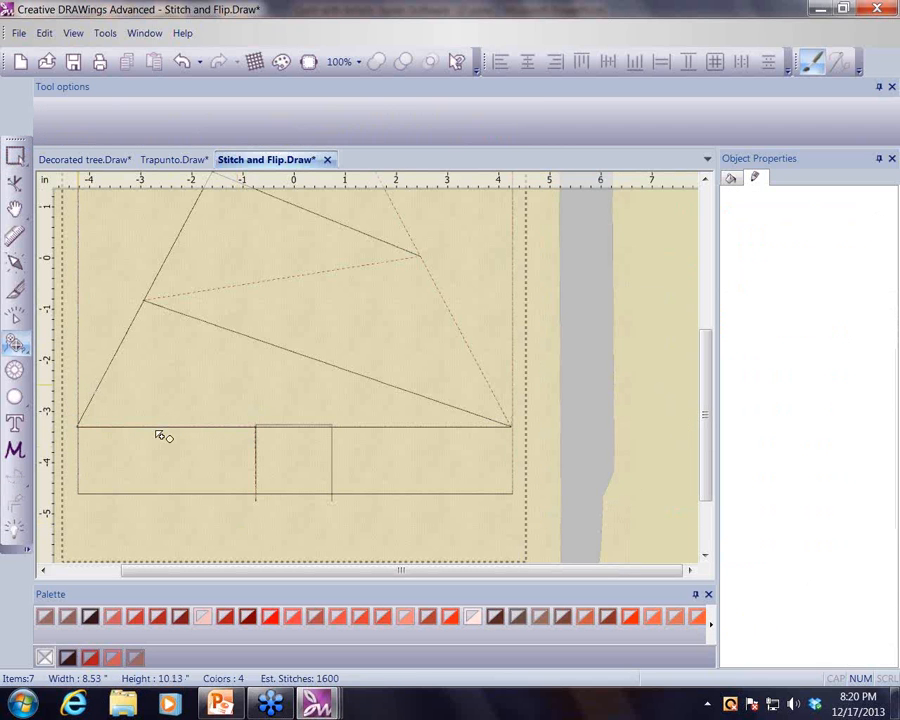
click(333, 427)
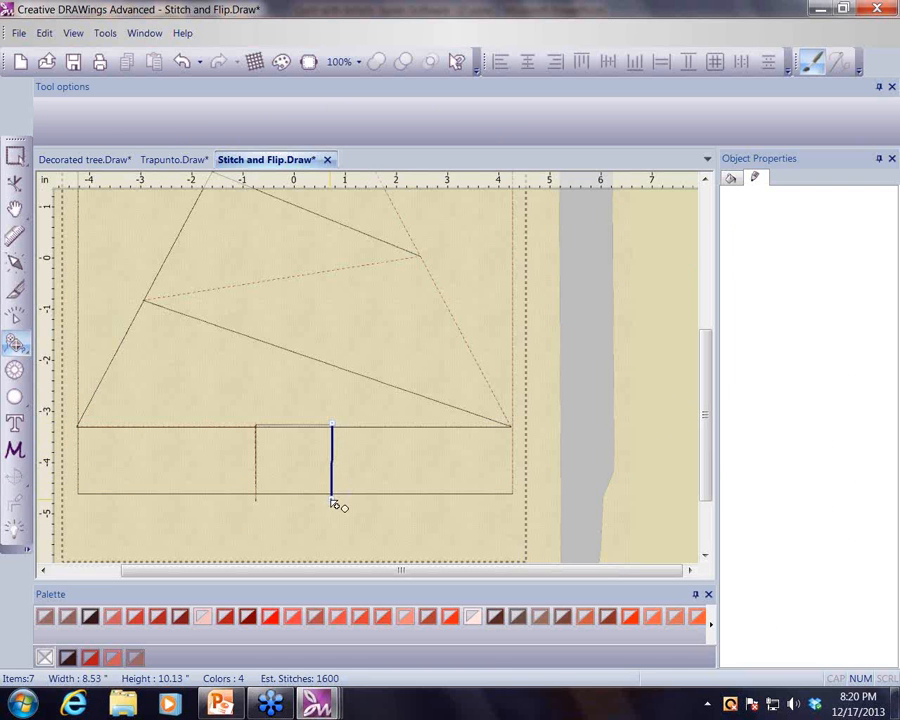
double_click(332, 501)
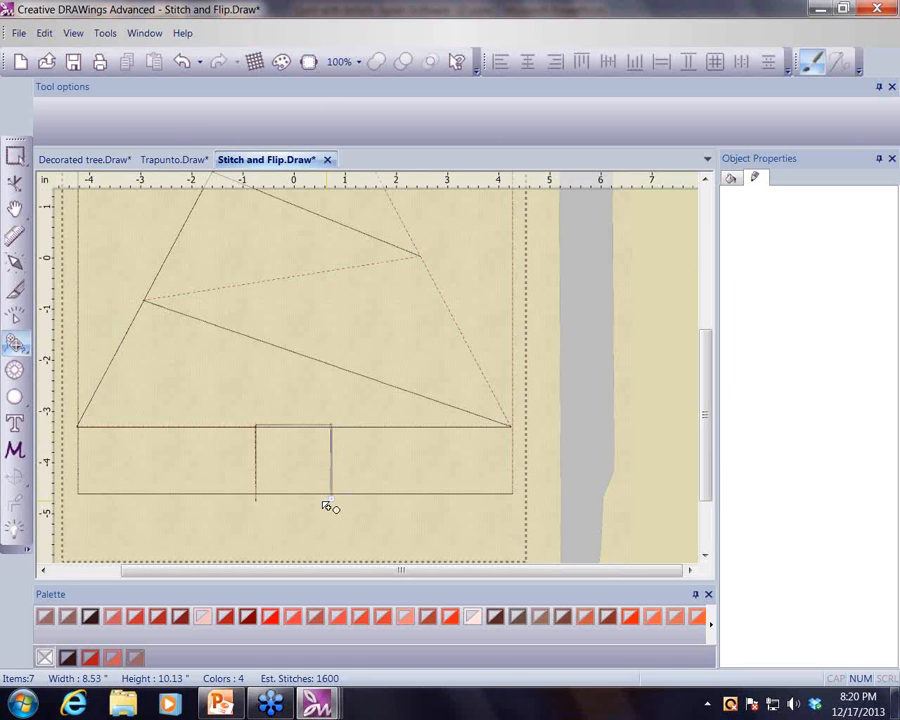
- Color the outline along the trunk's right side red
click(15, 156)
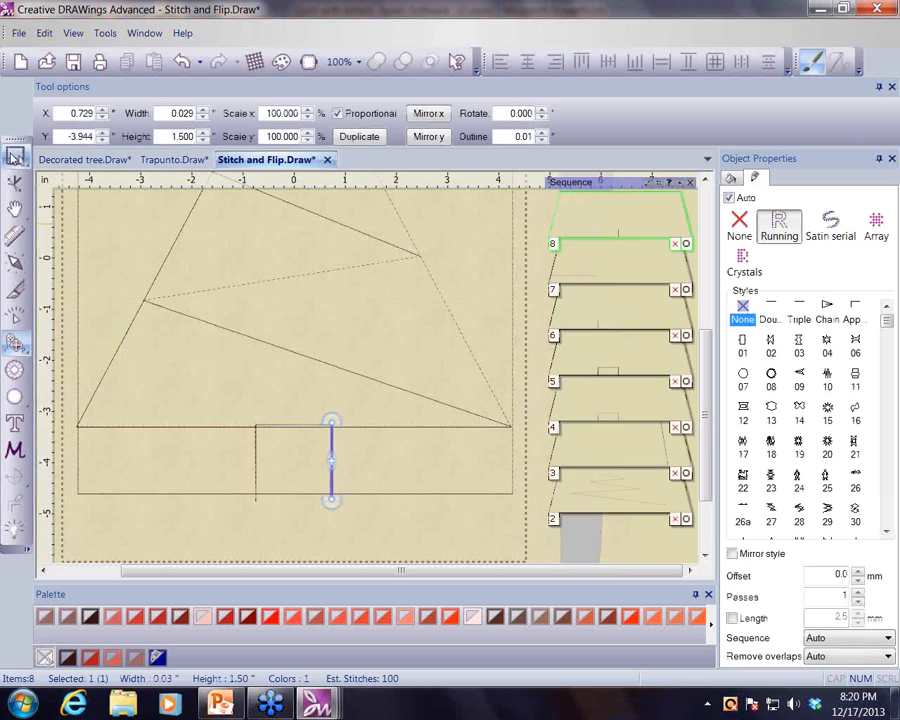
click(272, 616)
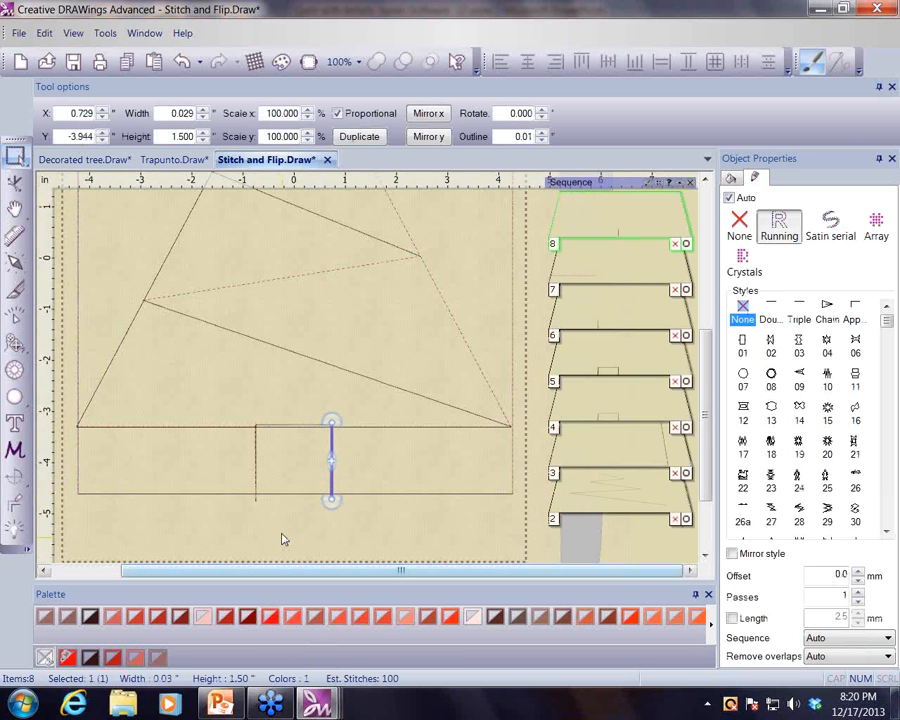
- Draw a horizontal outline about 3.5 in along the tree base from the trunk to the right edge and color it Coral pink
click(15, 343)
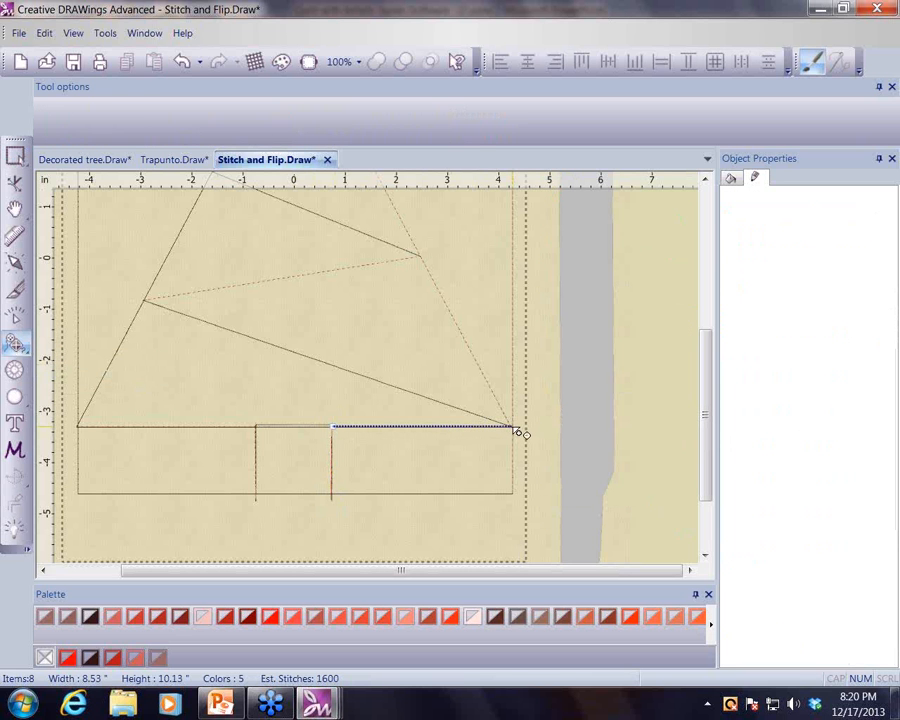
click(515, 429)
right_click(515, 430)
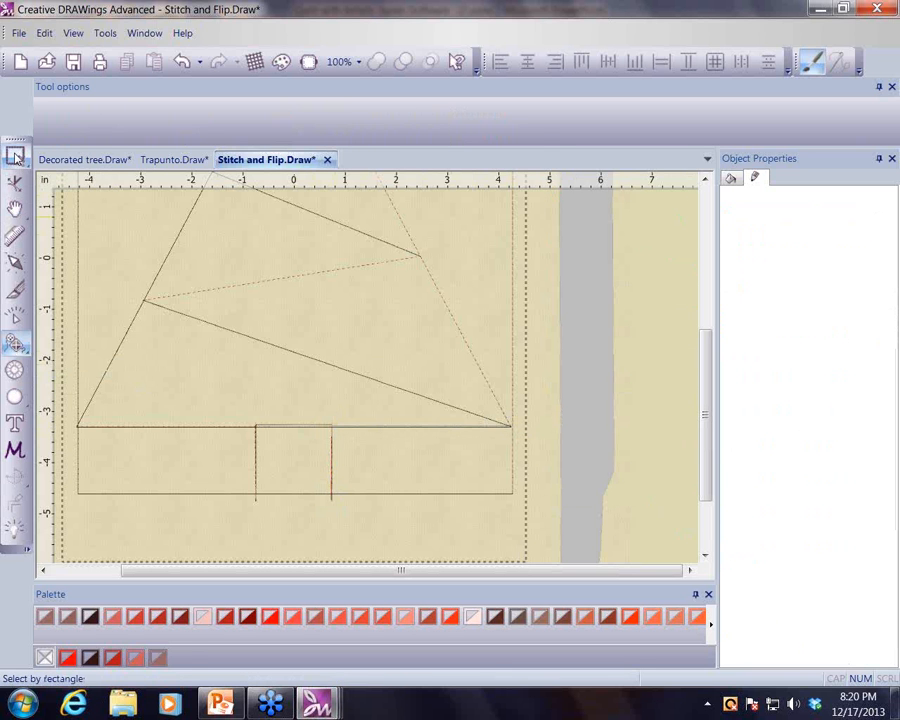
click(15, 157)
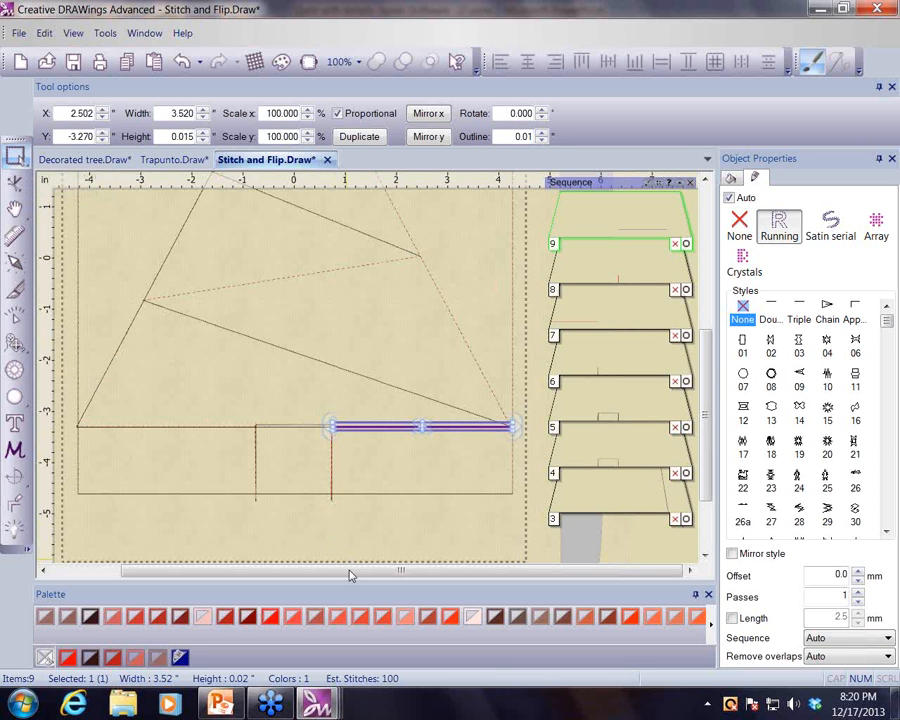
click(408, 617)
click(340, 520)
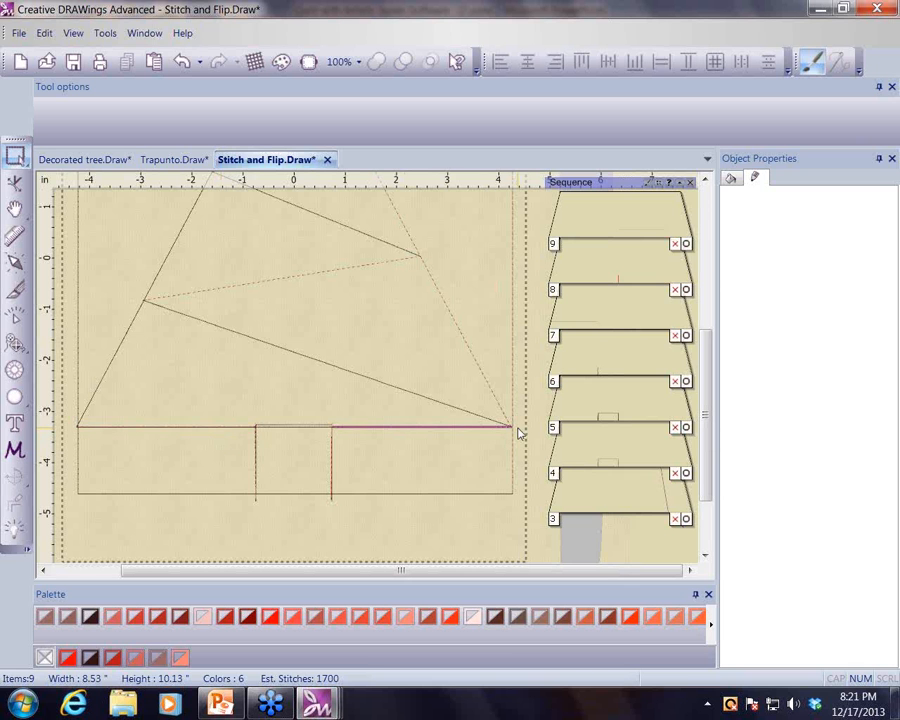
- Draw a horizontal outline about 8.5 in spanning the entire tree base from left edge to right edge
click(16, 342)
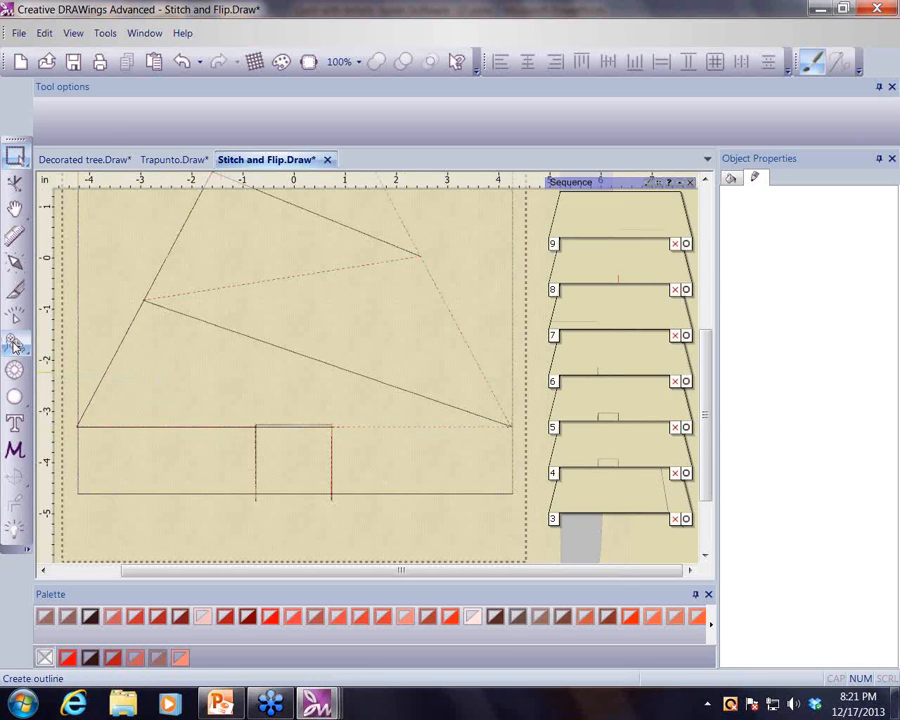
click(79, 428)
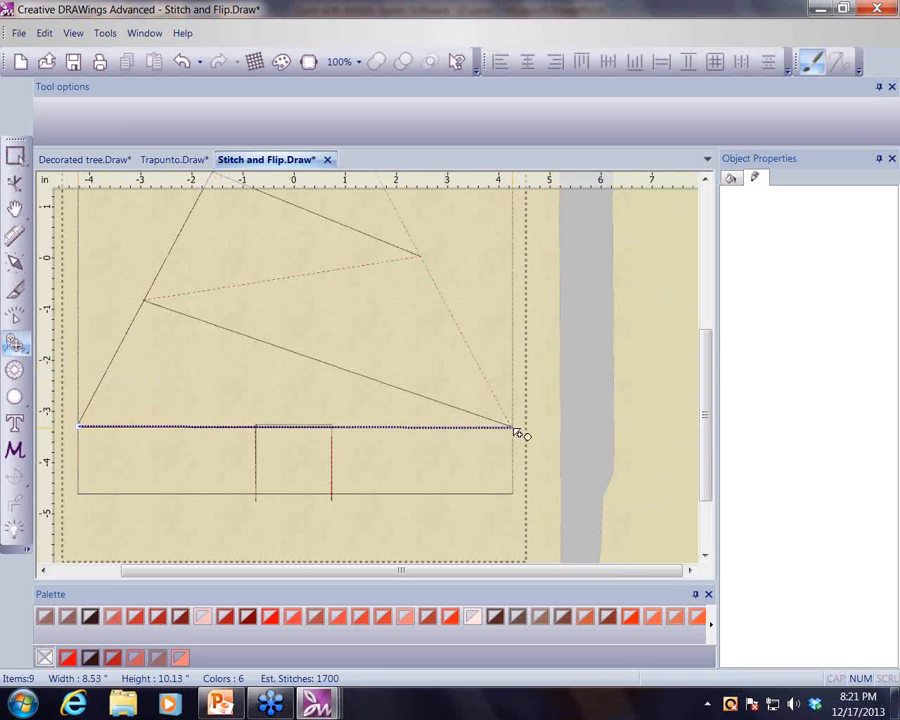
click(514, 429)
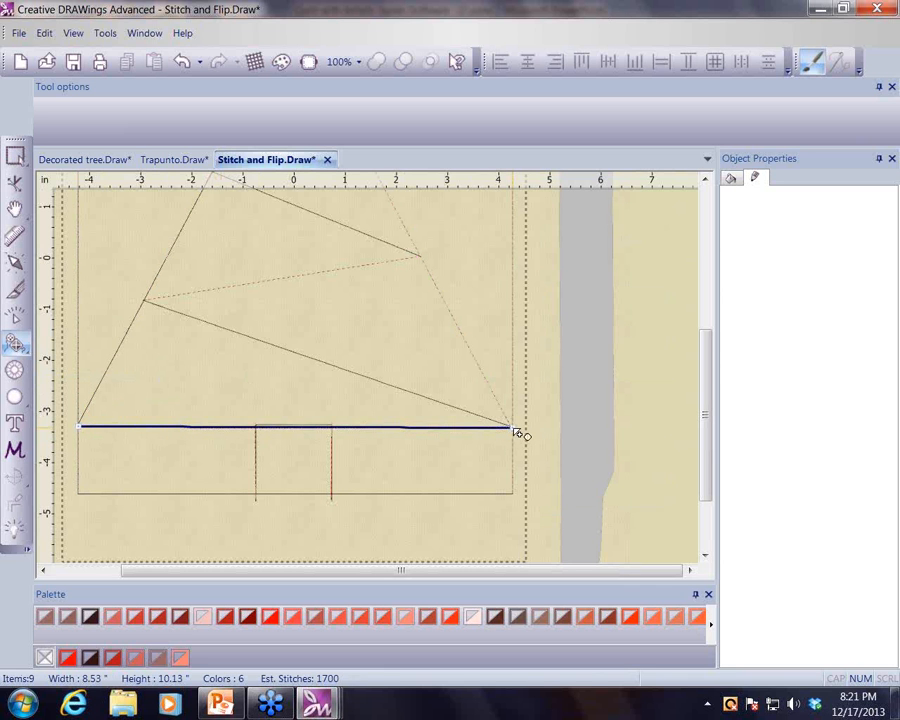
right_click(514, 430)
click(16, 158)
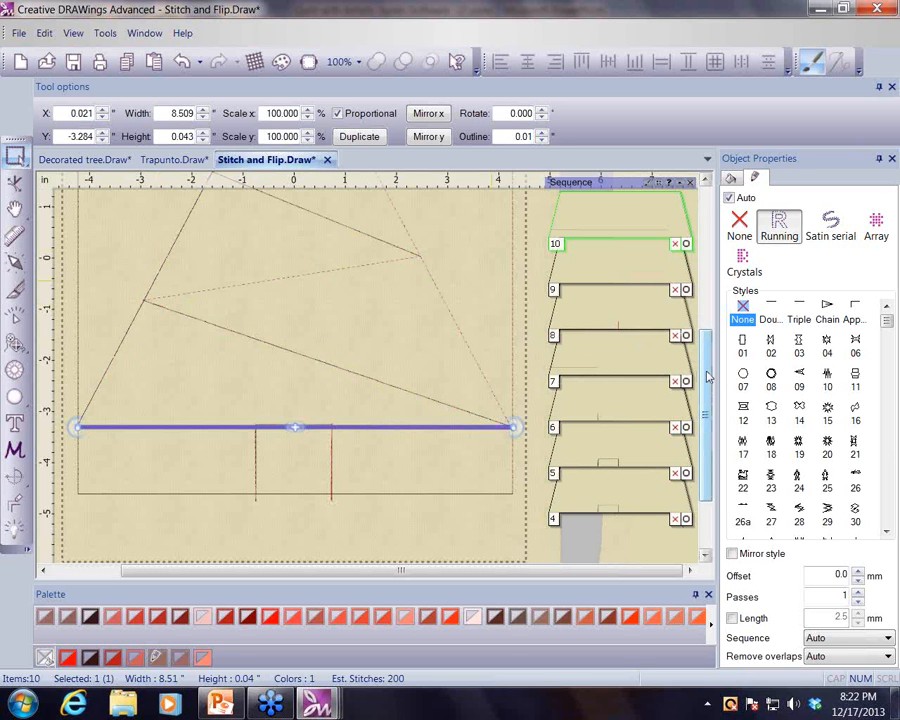
- Copy the star and ornaments from Decorated tree.Draw and paste them into Stitch and Flip.Draw
scroll(285, 192, up, 3)
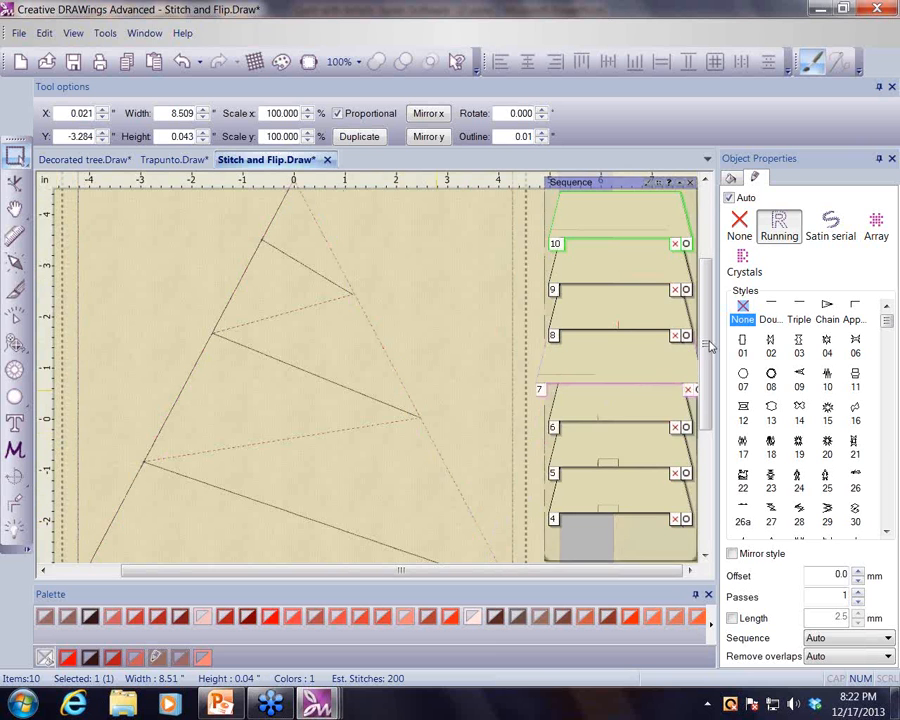
scroll(485, 370, down, 1)
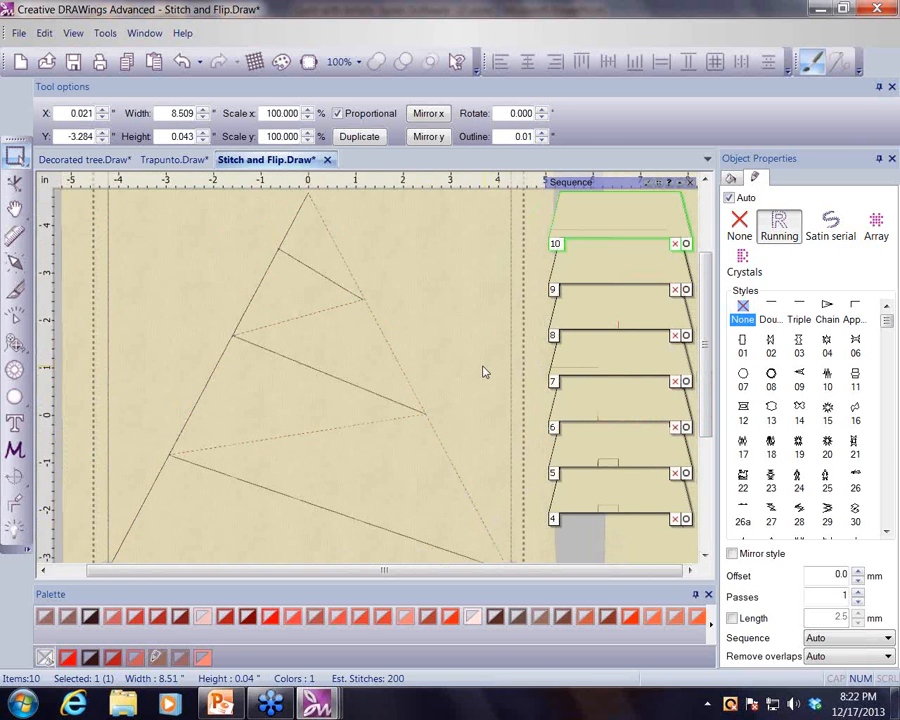
scroll(483, 372, down, 1)
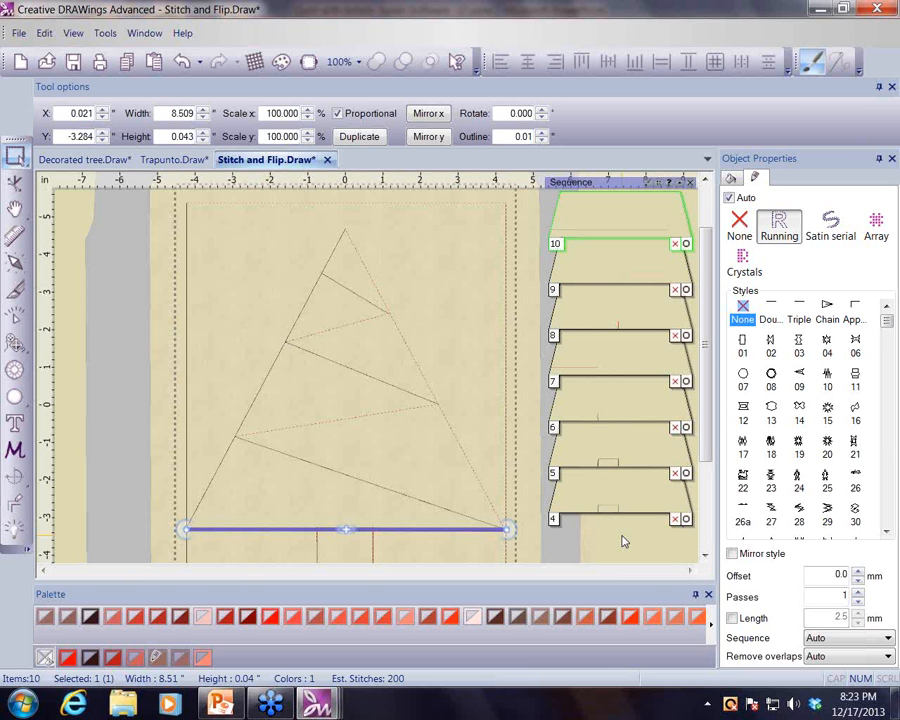
click(66, 162)
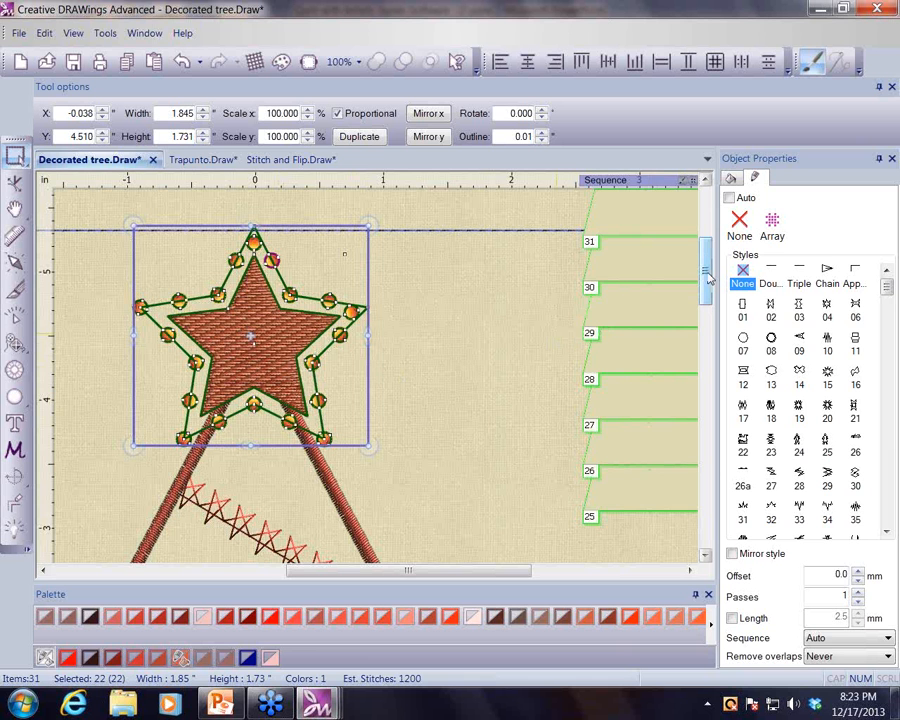
drag(707, 278, 708, 326)
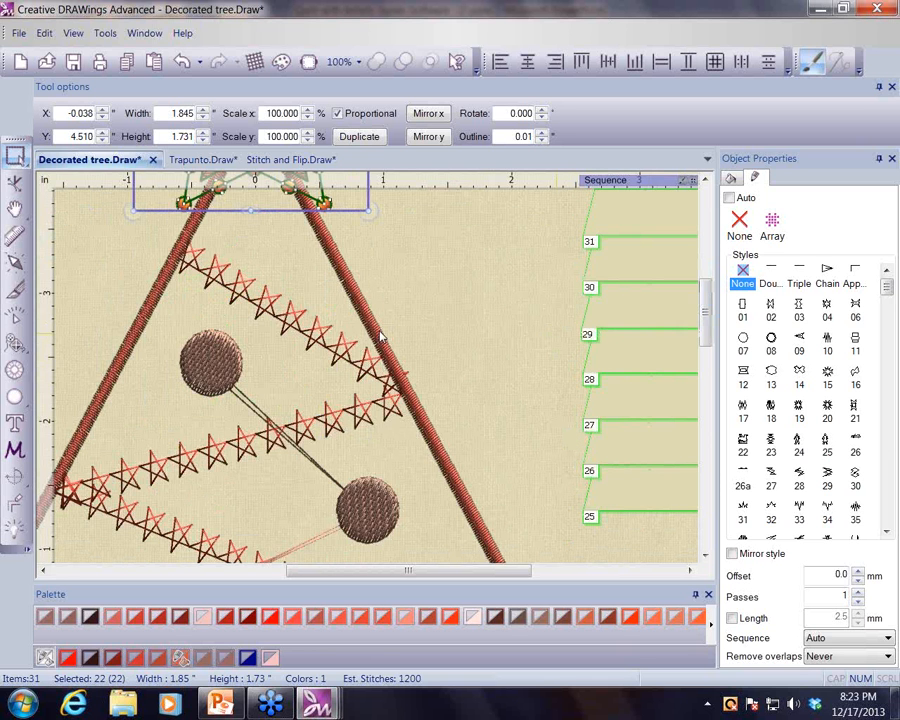
click(236, 361)
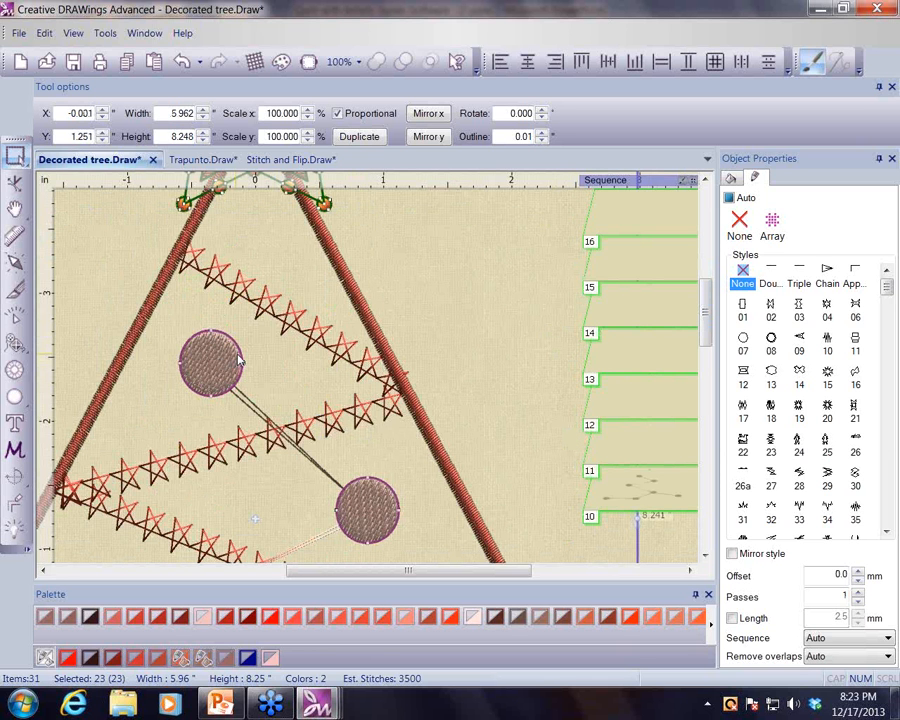
scroll(236, 361, down, 5)
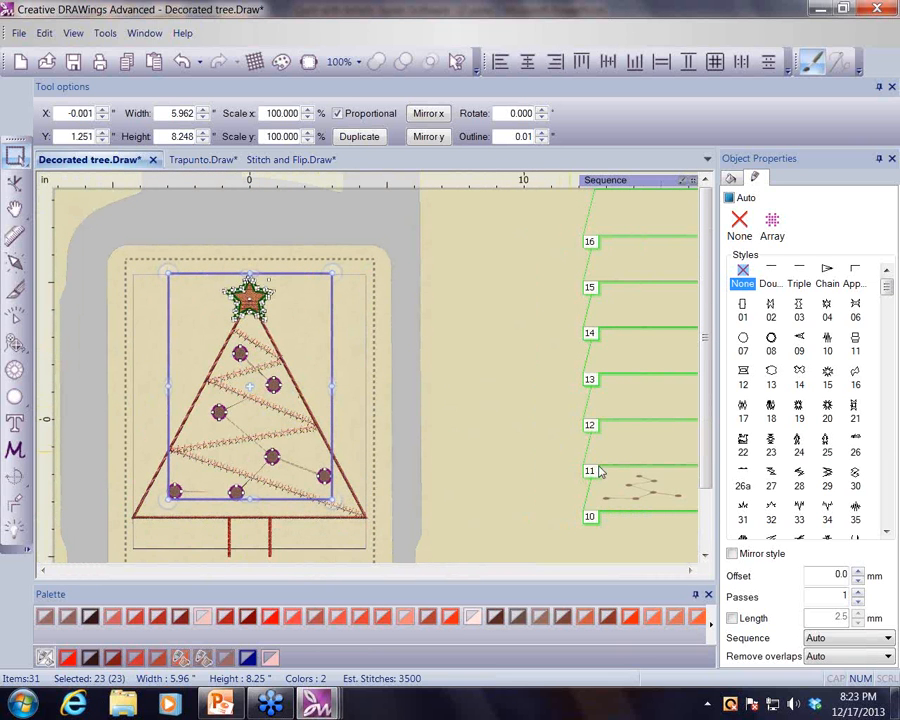
scroll(650, 501, up, 1)
scroll(648, 501, up, 1)
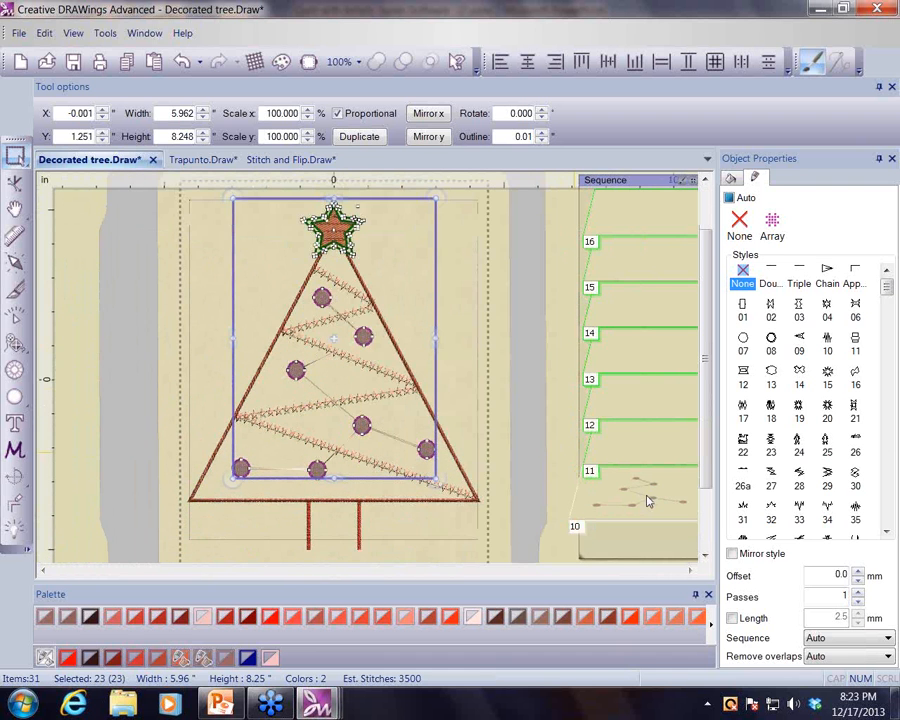
scroll(476, 482, down, 3)
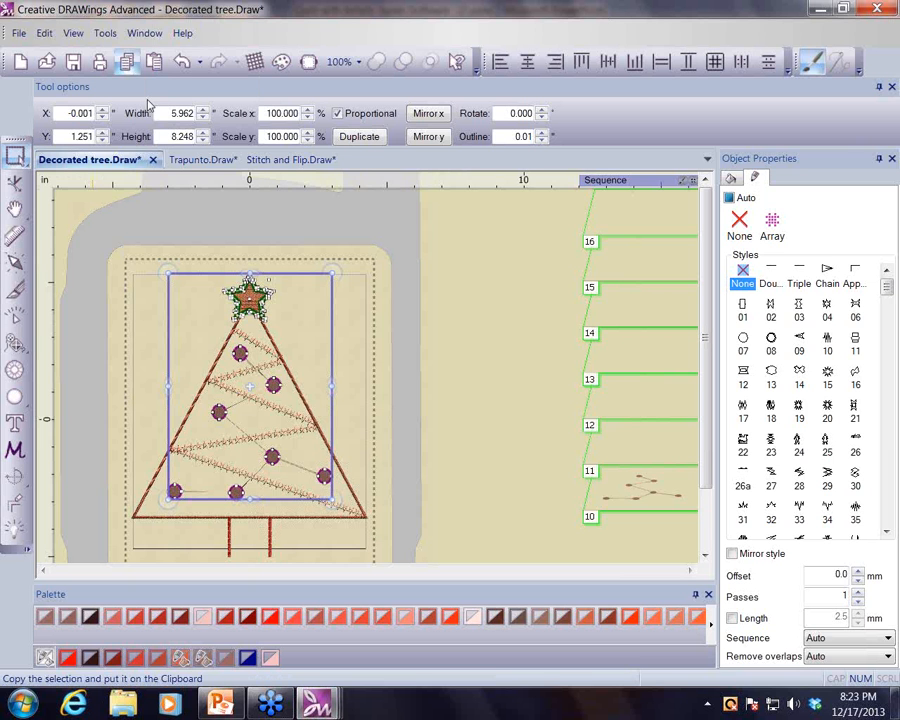
click(286, 162)
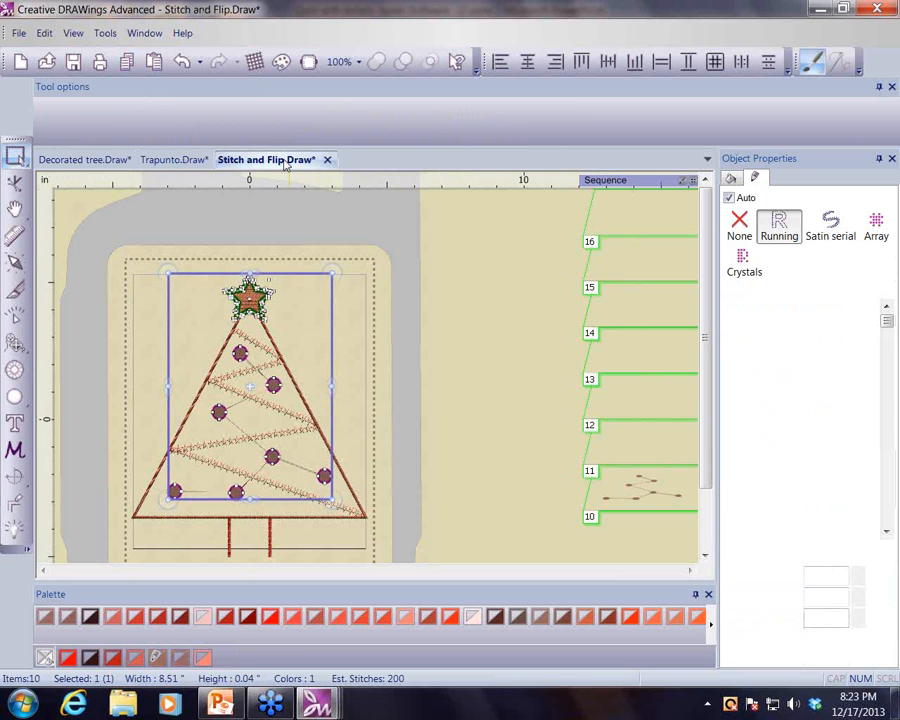
click(154, 66)
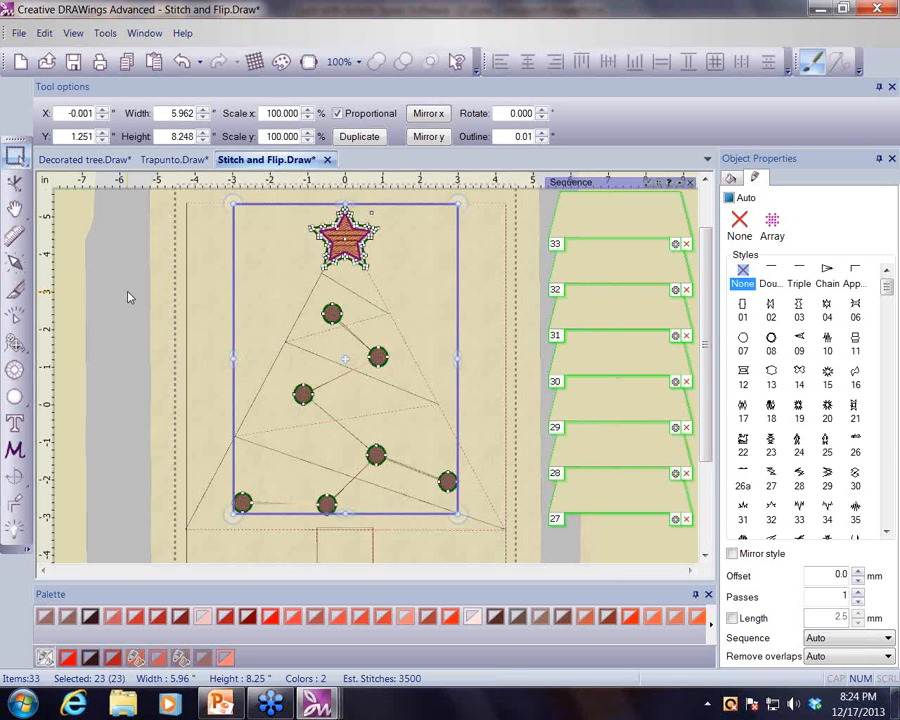
- Switch to PowerPoint and run the slide show from the Artistic Suites slide, advancing to the next slide
click(224, 706)
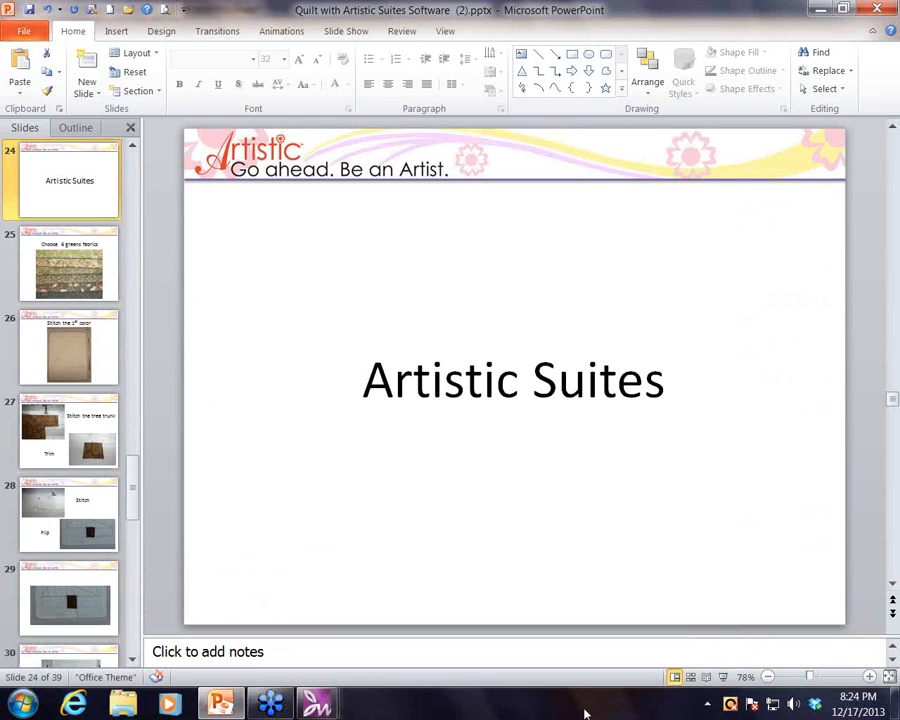
click(723, 677)
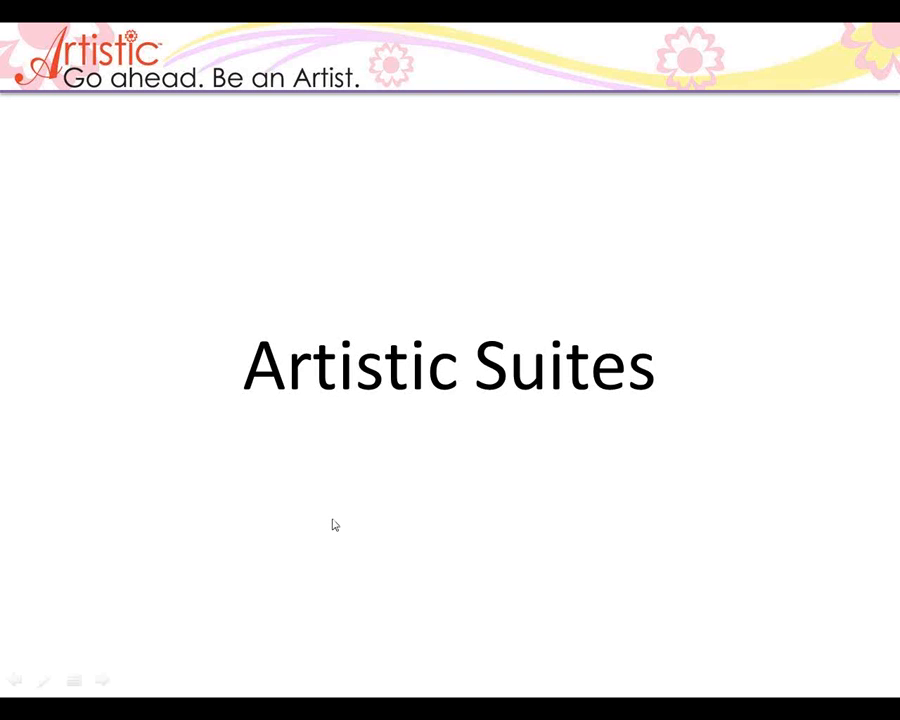
click(335, 525)
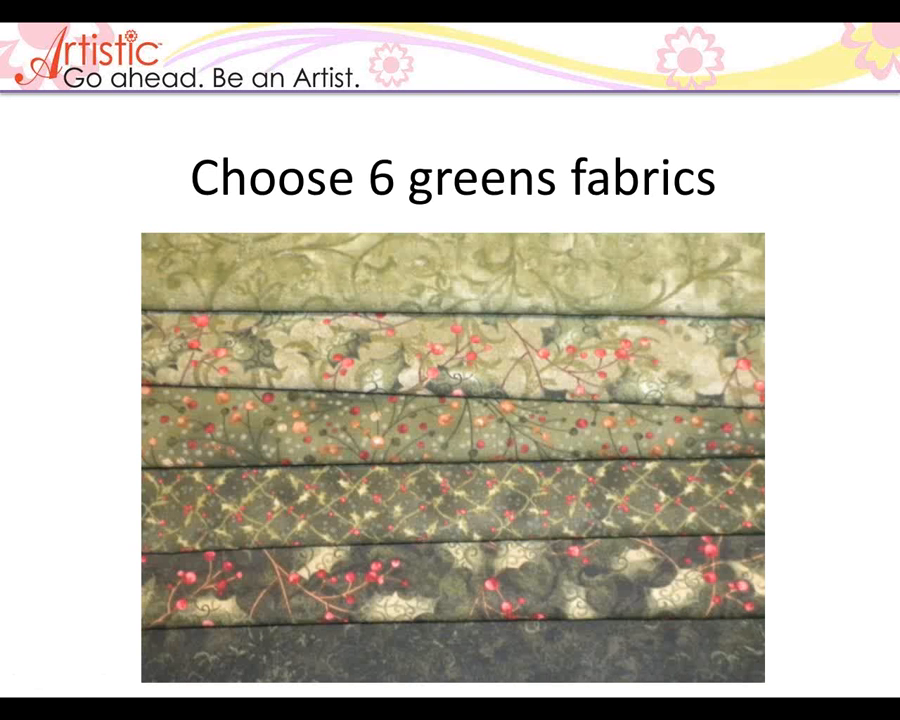